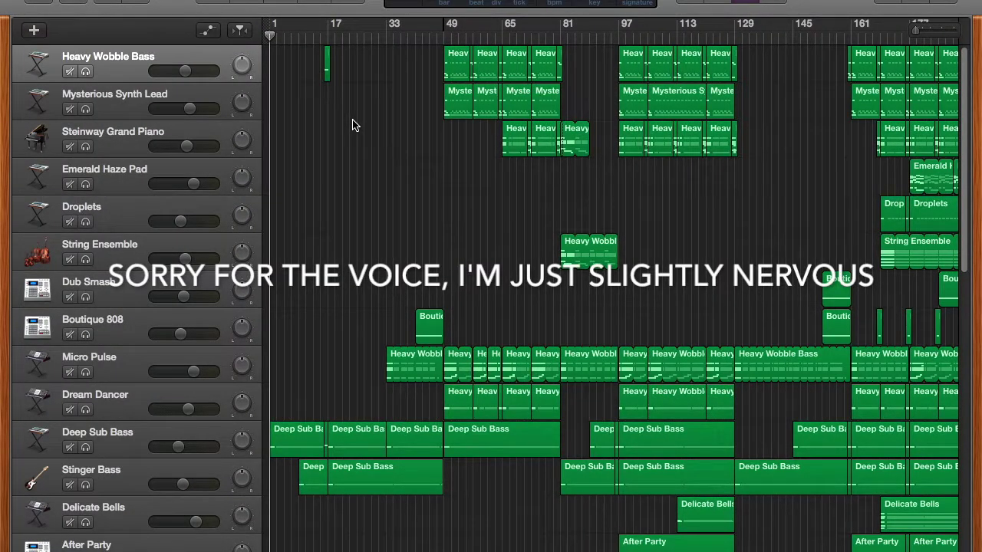
Scroll through the bass, beat and effect tracks as the arrangement plays.
scroll(354, 125, right, 5)
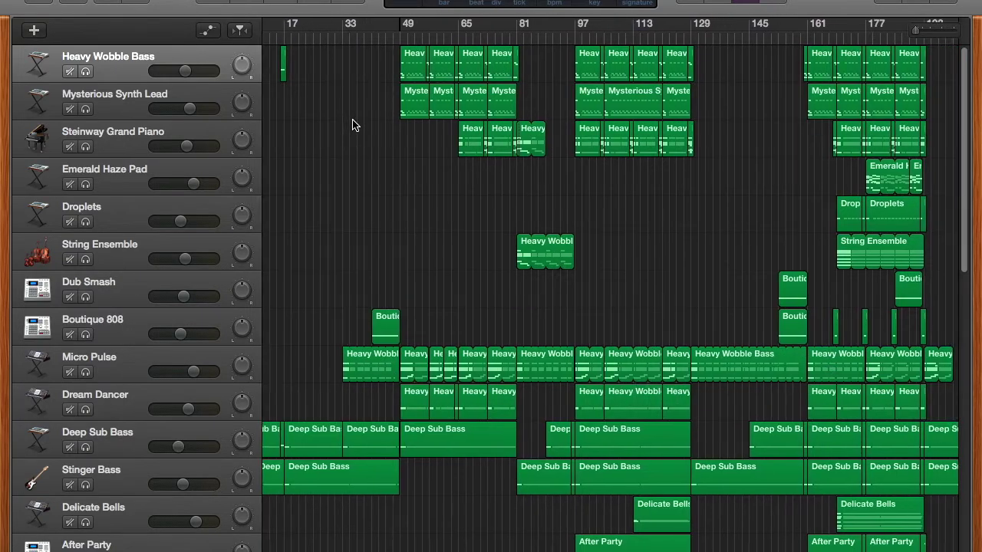
scroll(354, 125, left, 5)
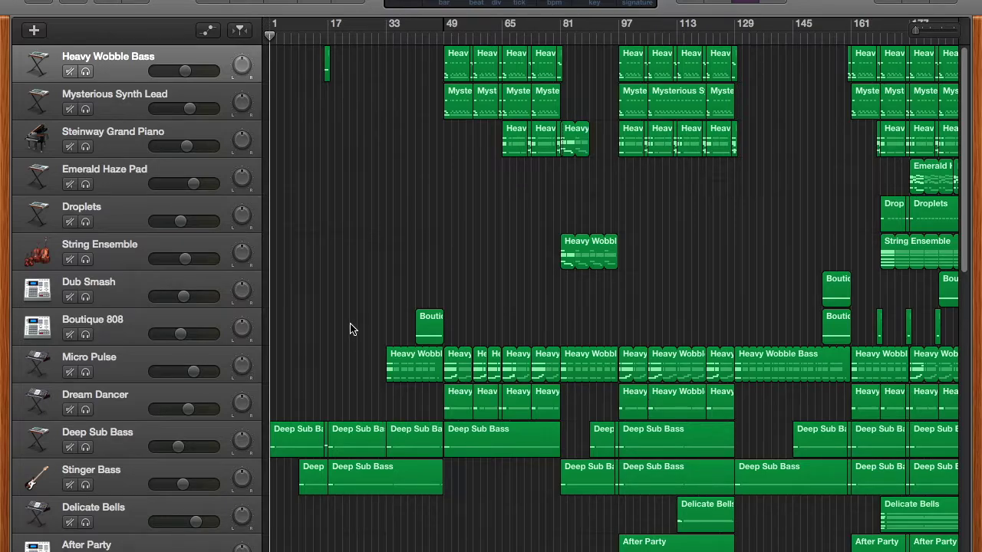
scroll(350, 329, up, 3)
scroll(350, 329, down, 4)
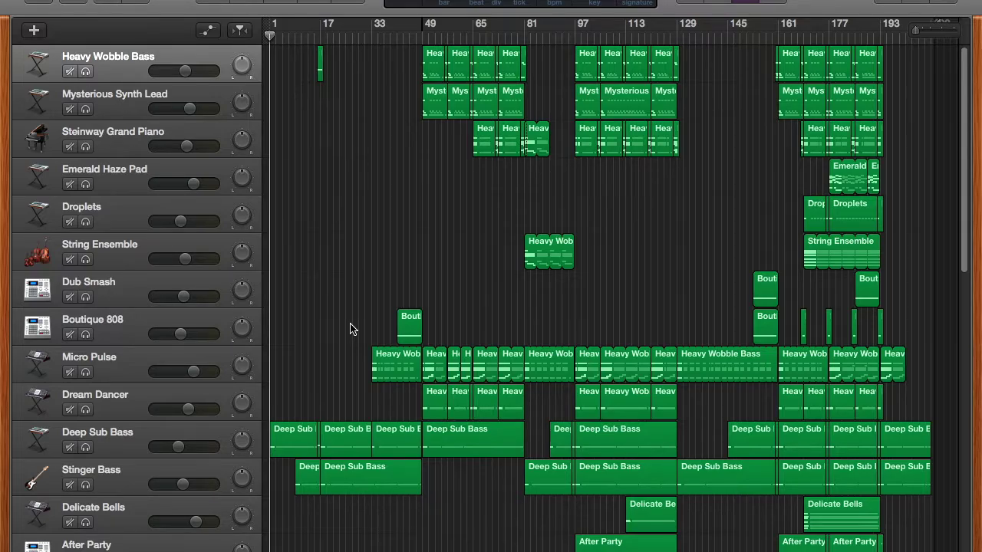
scroll(350, 329, down, 10)
scroll(349, 329, up, 2)
scroll(350, 329, up, 3)
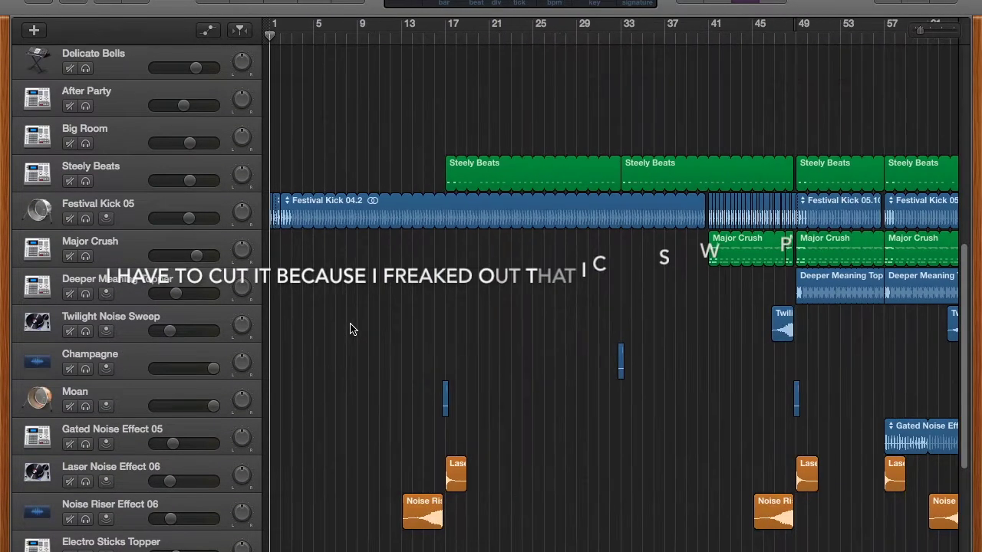
scroll(344, 114, up, 5)
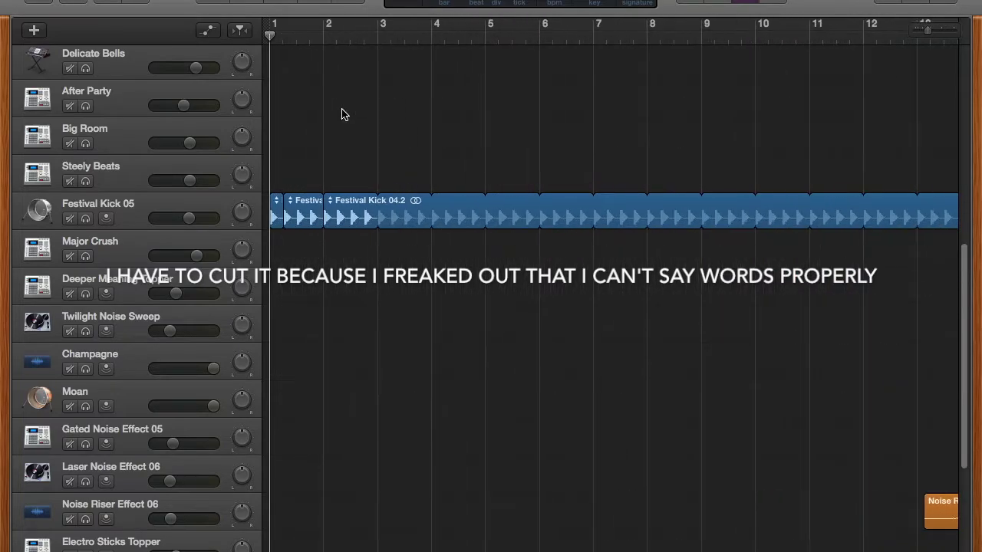
scroll(344, 114, down, 5)
scroll(344, 114, up, 6)
scroll(344, 114, up, 1)
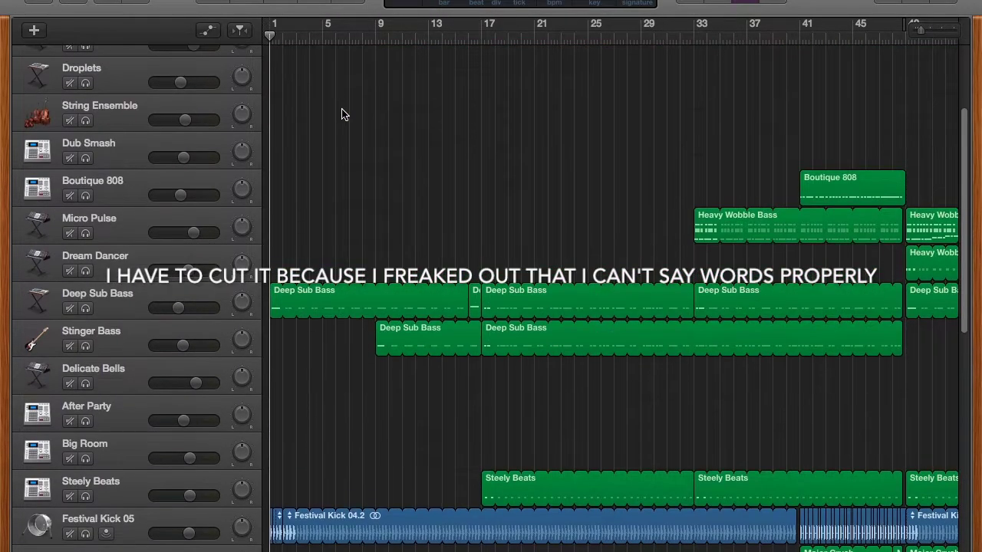
scroll(344, 115, up, 1)
scroll(344, 114, up, 5)
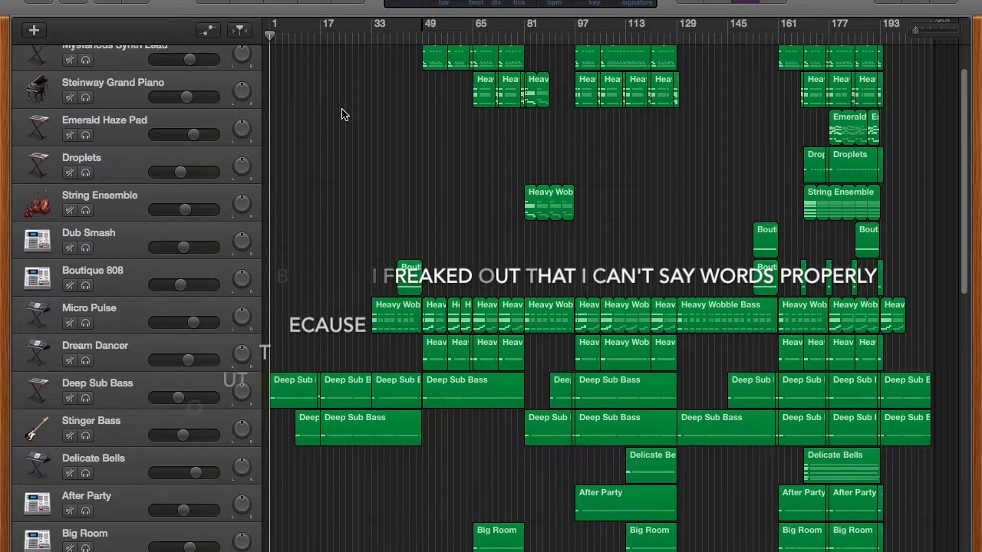
scroll(344, 114, up, 4)
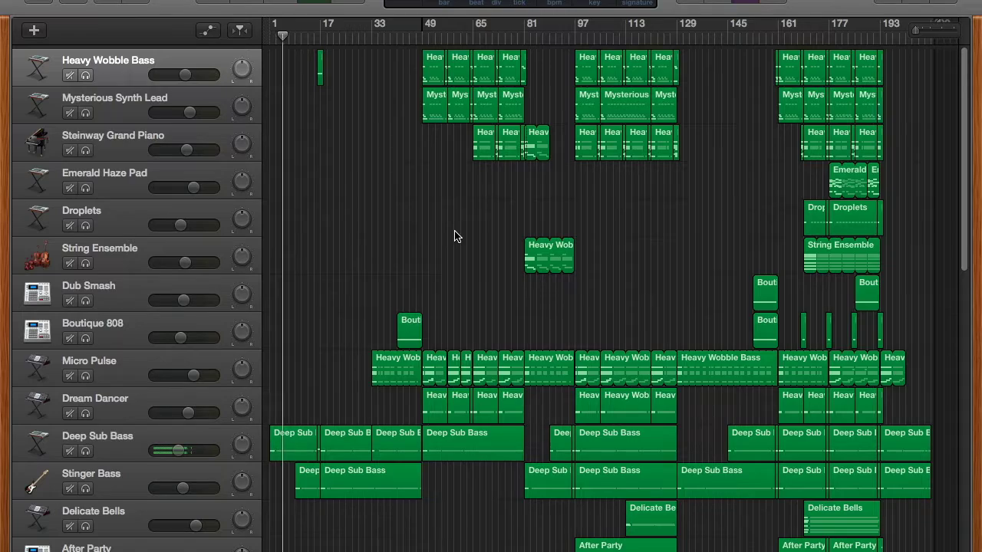
scroll(455, 236, down, 5)
scroll(309, 240, down, 5)
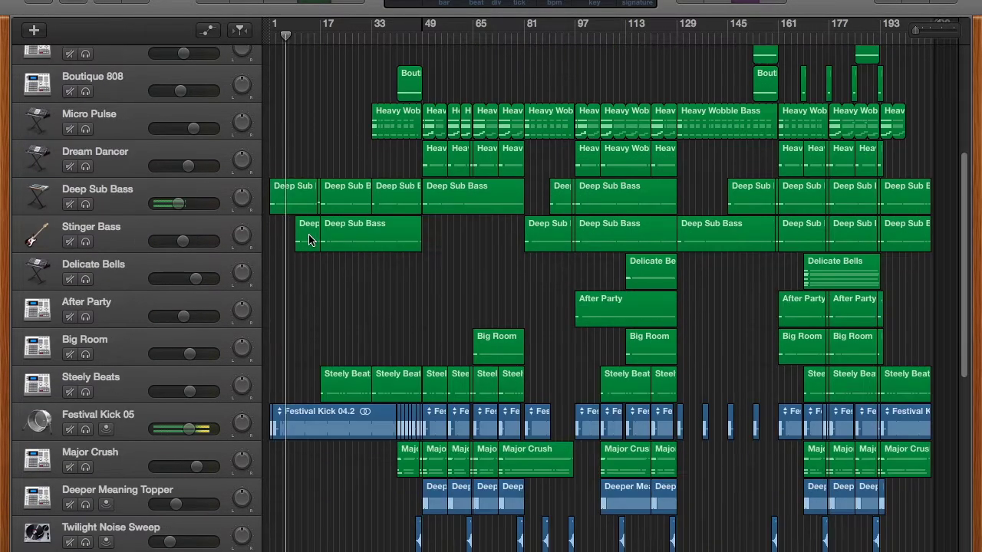
Zoom in and out around the playhead, following the tracks up to about bar 33.
key(super+Right)
key(super+Right)
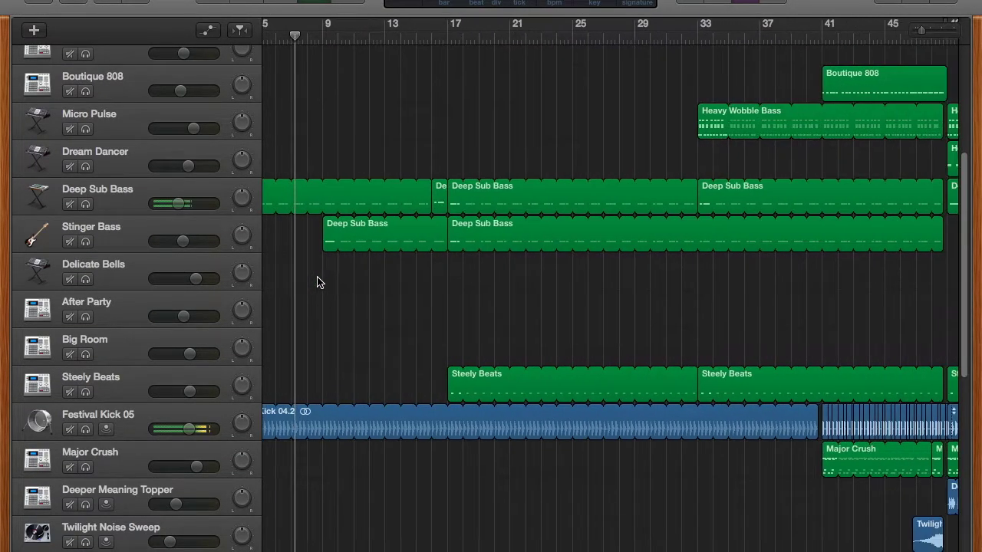
key(super+Left)
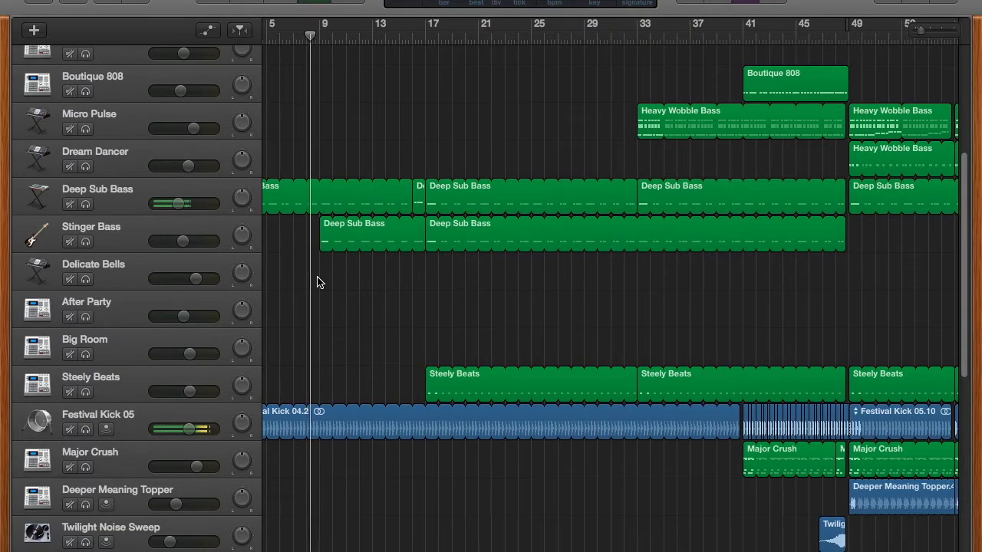
key(super+Right)
key(super+Right)
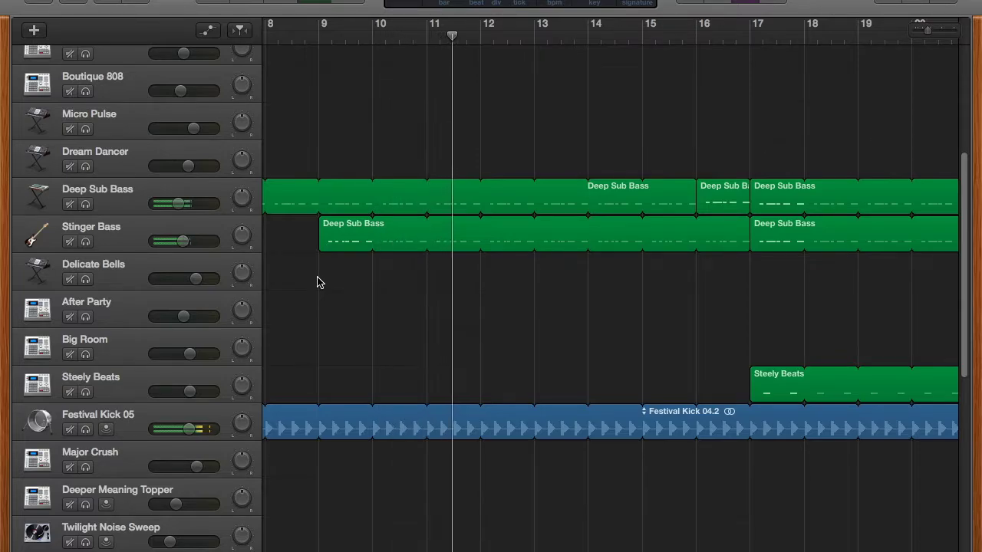
scroll(320, 282, down, 5)
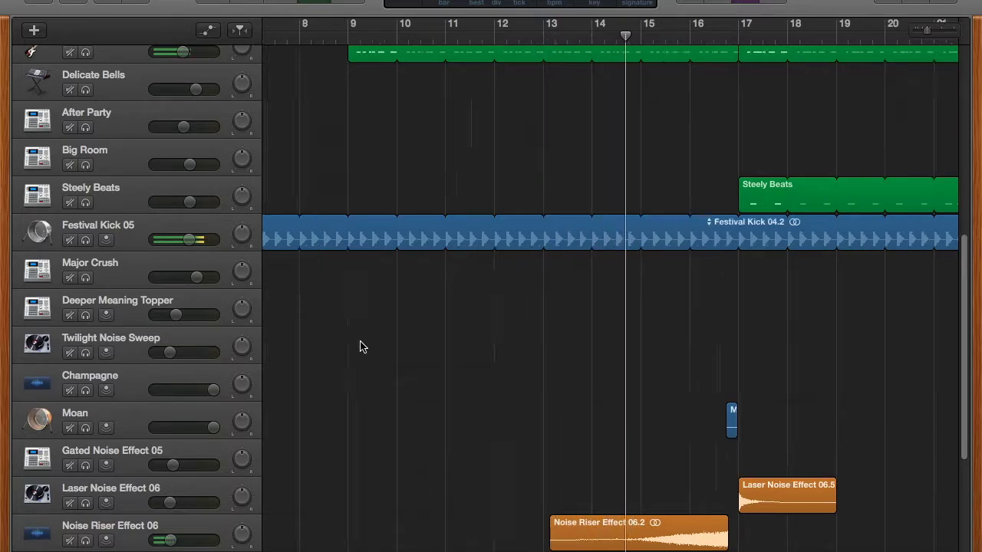
key(super+Left)
scroll(361, 347, up, 6)
key(super+Right)
scroll(361, 347, up, 1)
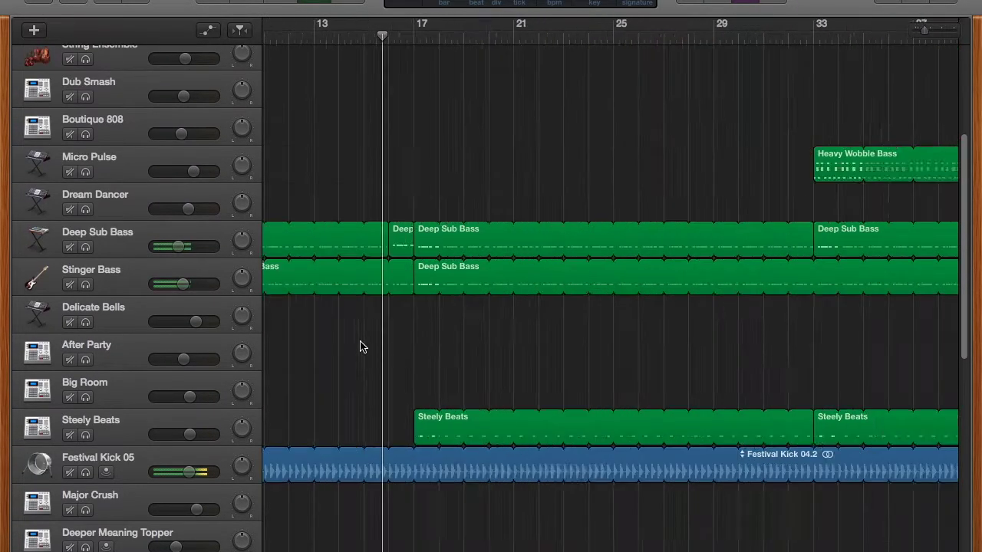
scroll(360, 344, up, 5)
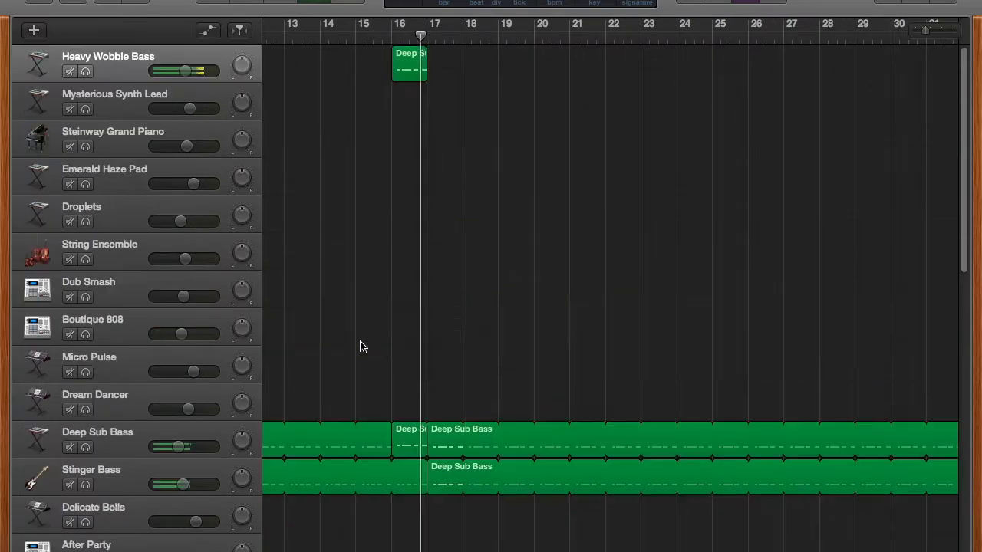
scroll(410, 340, right, 5)
key(super+Left)
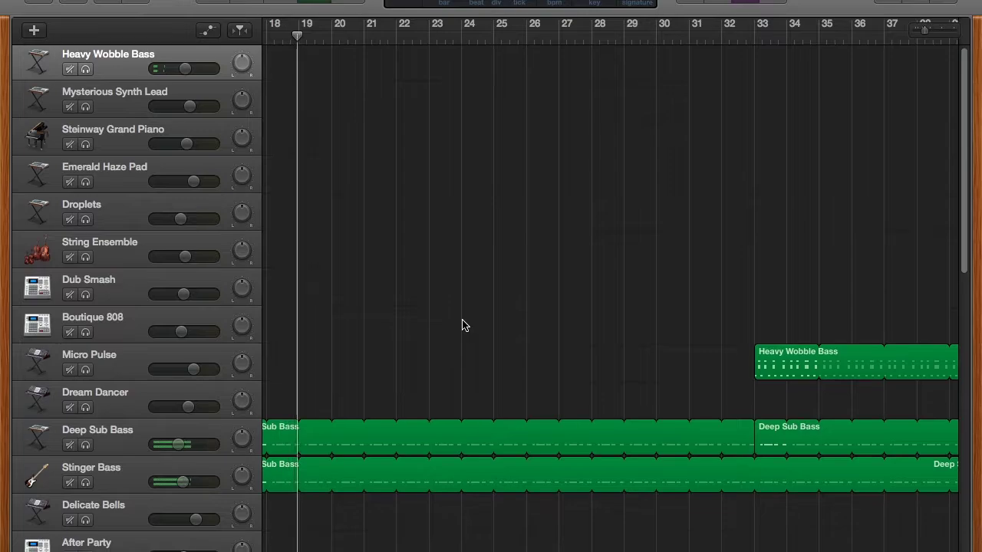
scroll(462, 325, down, 6)
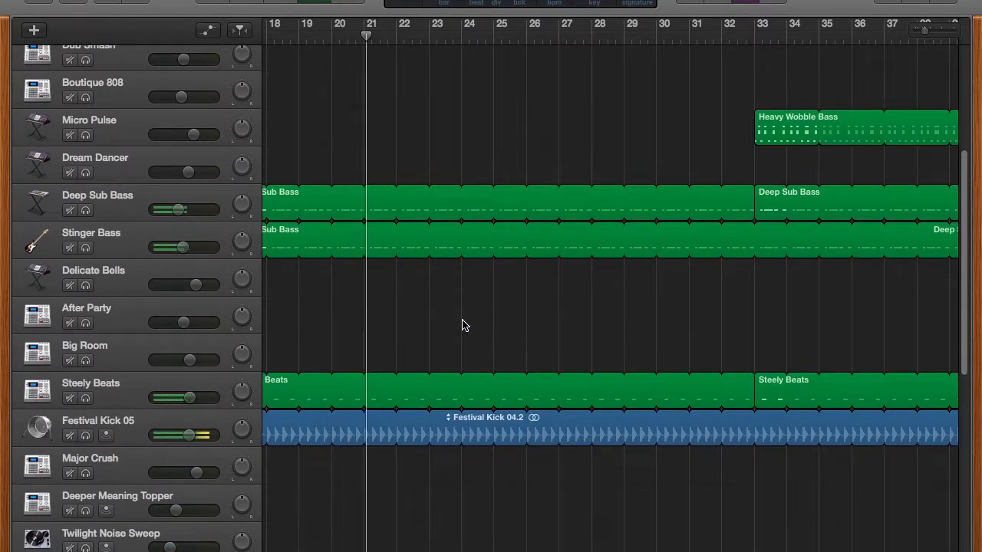
scroll(461, 325, left, 10)
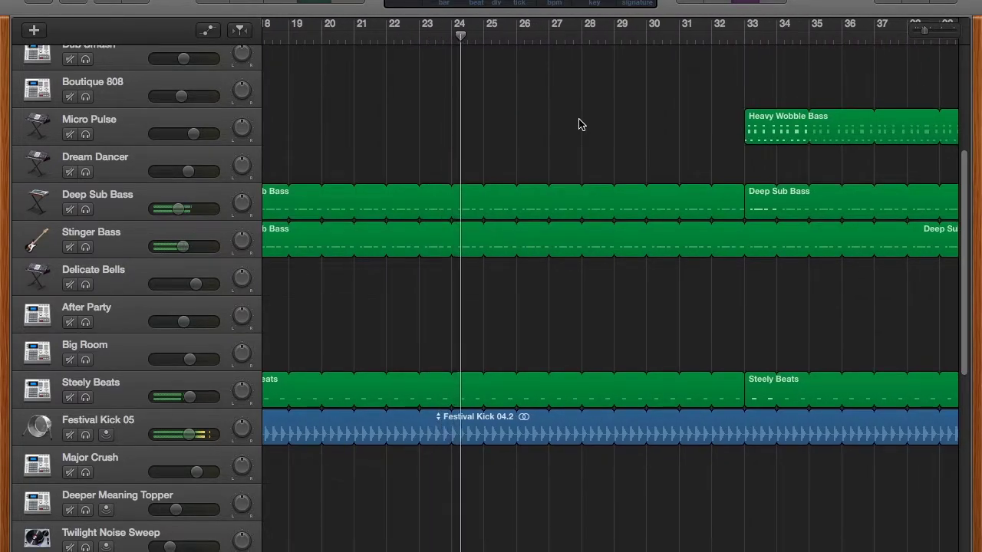
scroll(579, 124, down, 5)
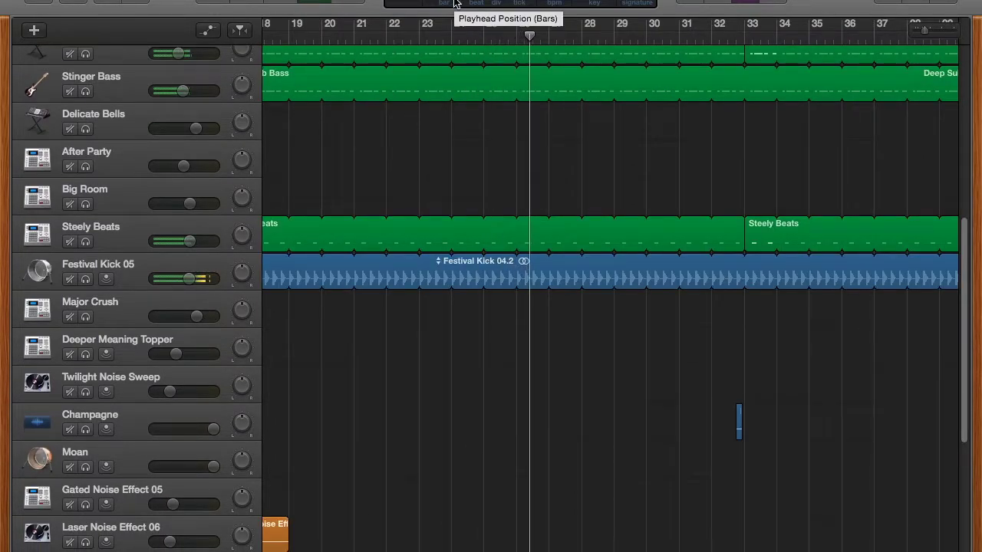
scroll(621, 158, up, 3)
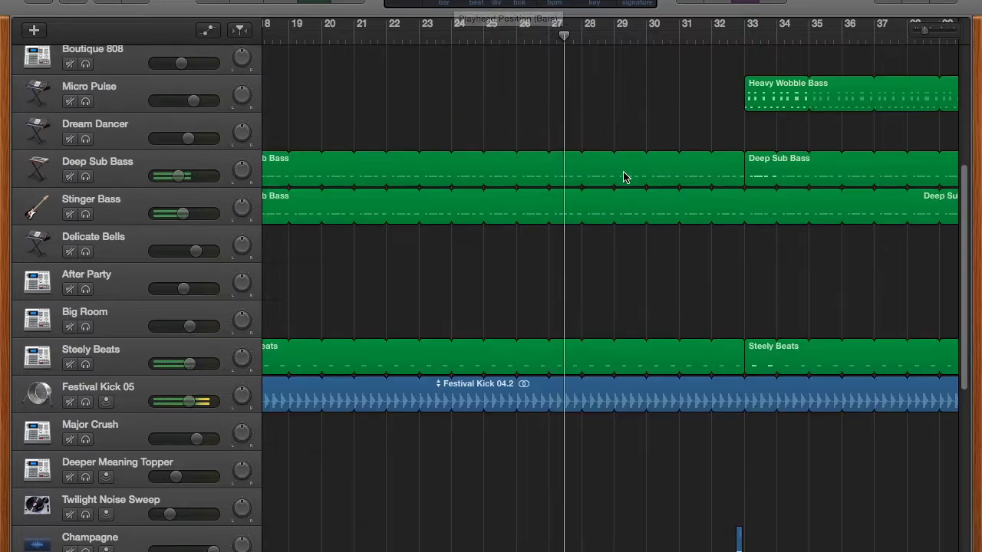
scroll(624, 176, down, 4)
scroll(653, 299, down, 7)
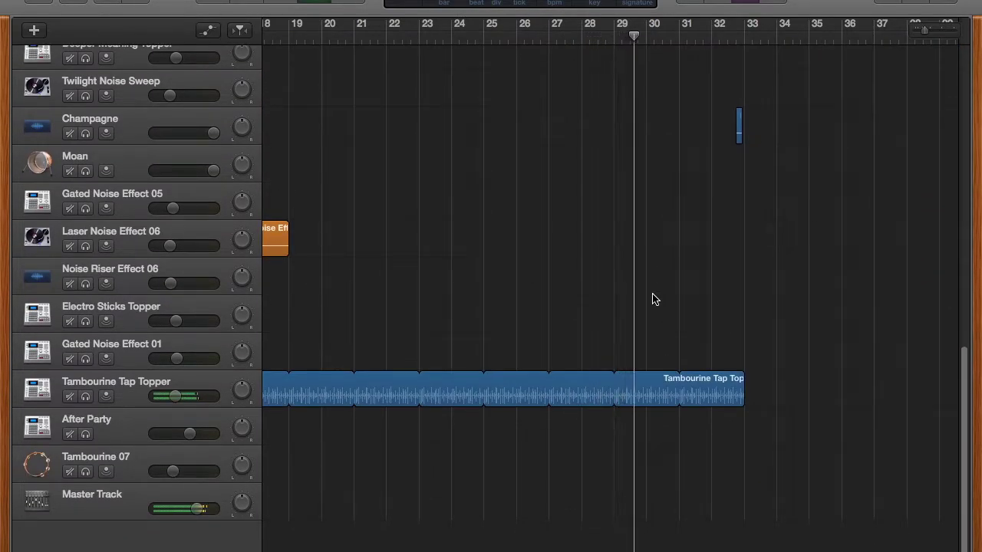
scroll(653, 300, right, 5)
scroll(653, 299, up, 3)
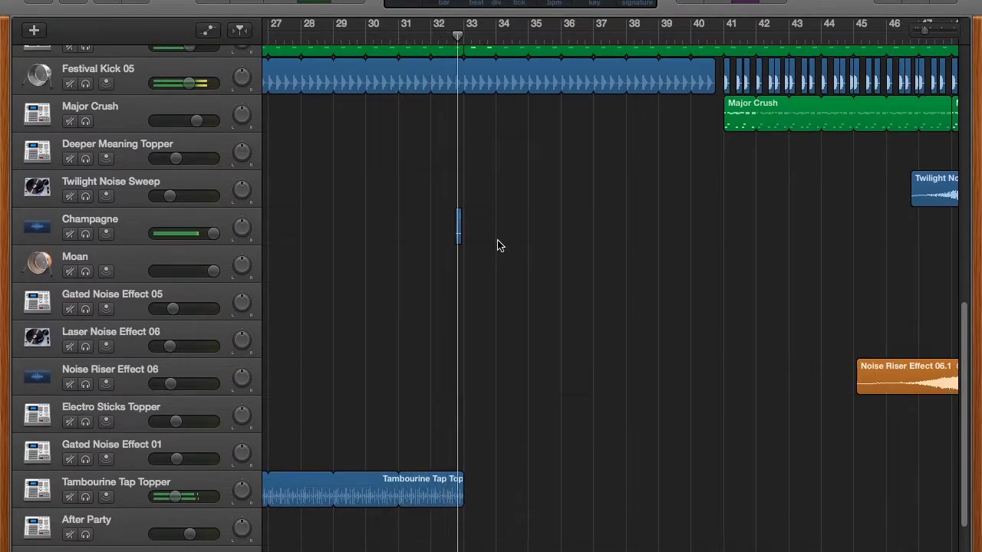
scroll(498, 245, up, 8)
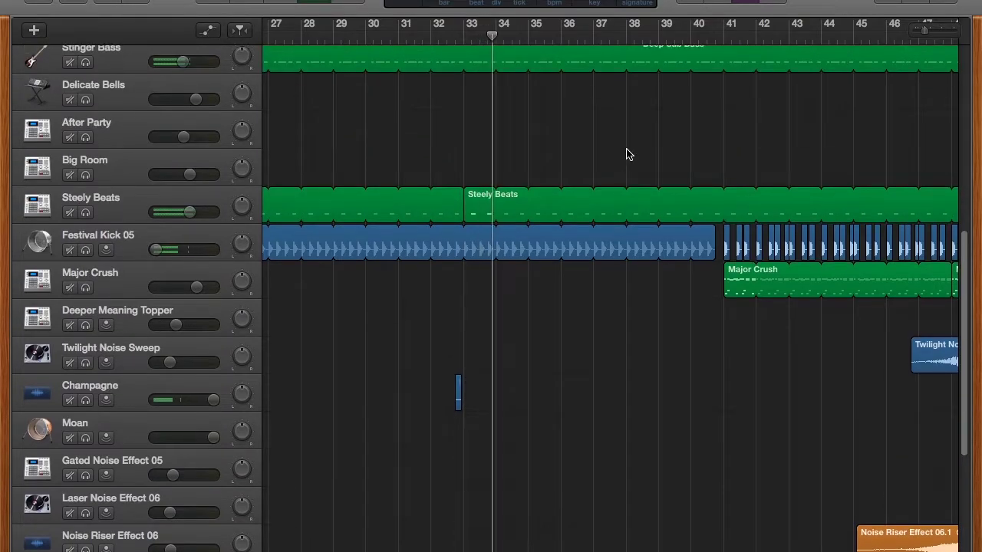
scroll(626, 154, up, 6)
scroll(626, 154, right, 5)
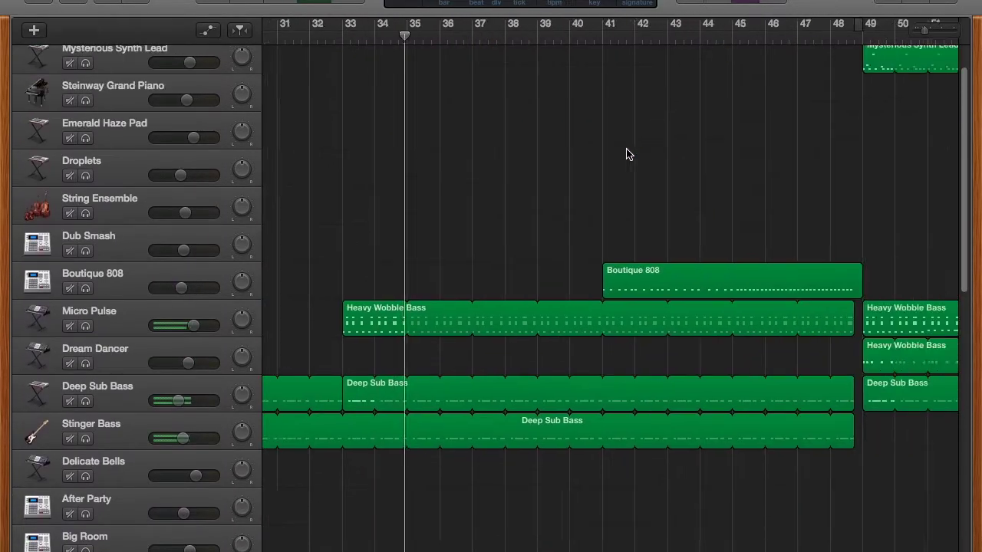
scroll(626, 154, left, 5)
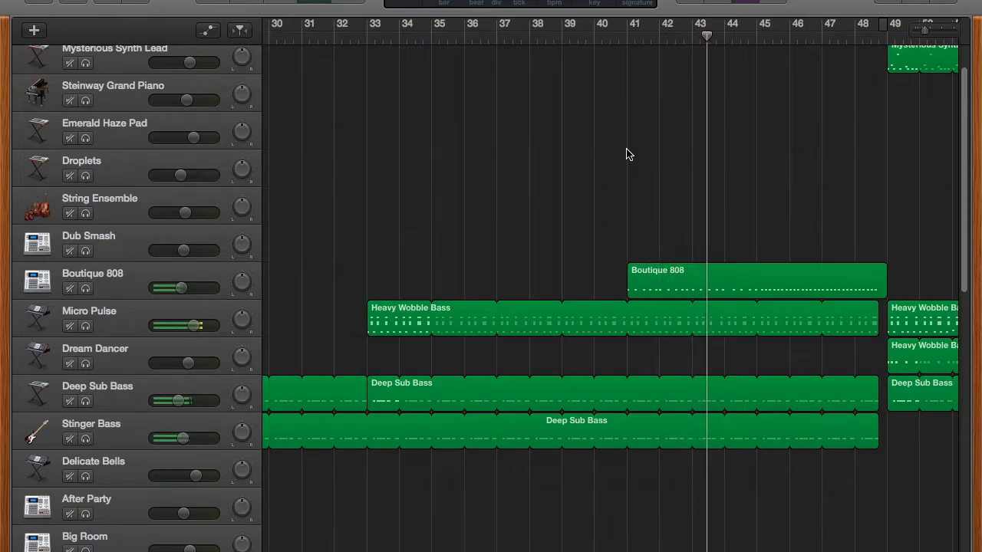
scroll(627, 154, right, 5)
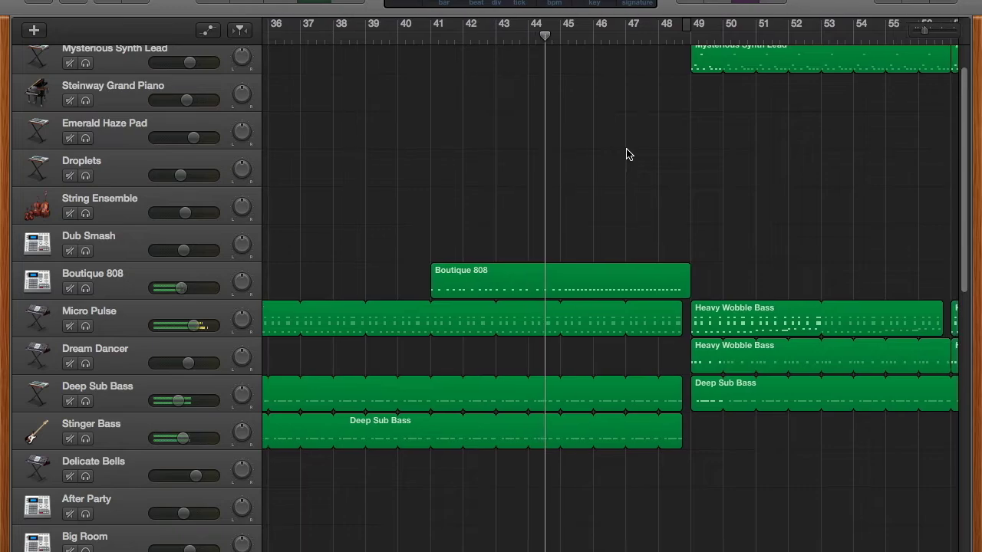
scroll(627, 154, down, 2)
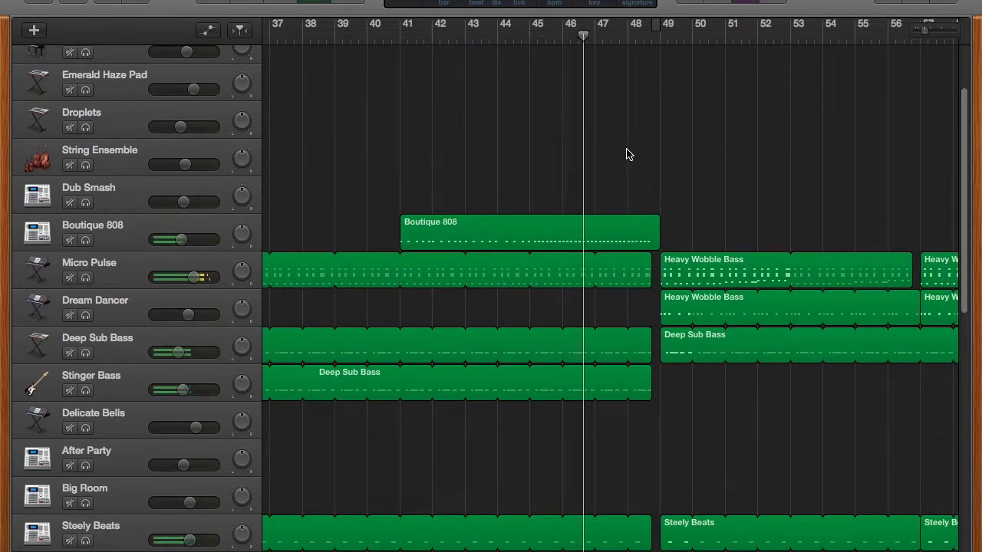
scroll(627, 154, up, 4)
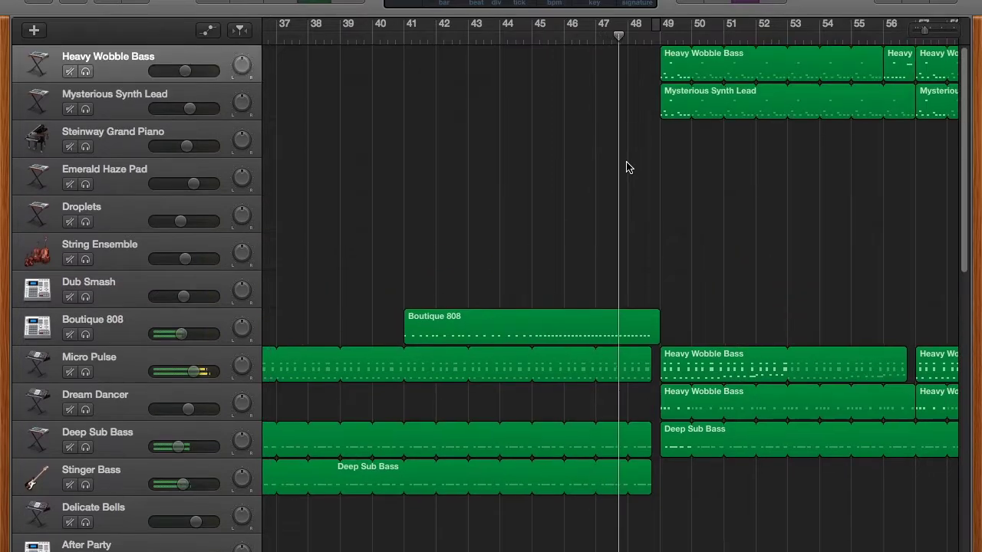
scroll(627, 167, up, 5)
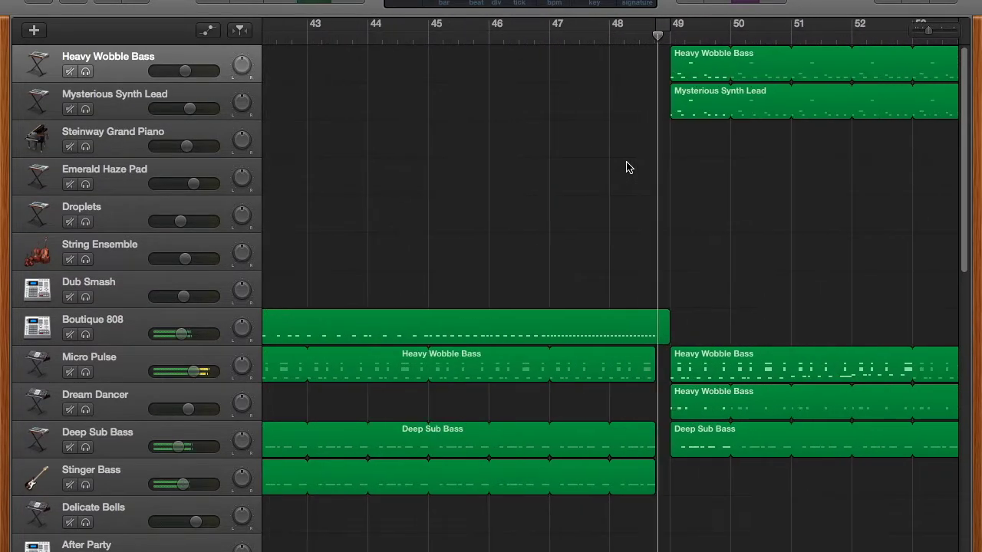
scroll(627, 167, right, 5)
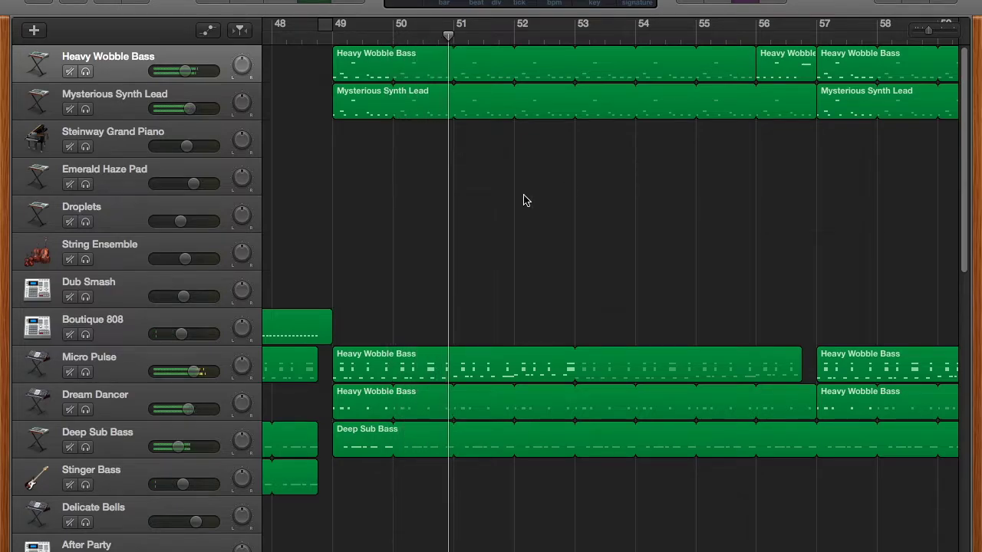
scroll(525, 200, down, 5)
scroll(580, 336, down, 3)
scroll(581, 335, down, 8)
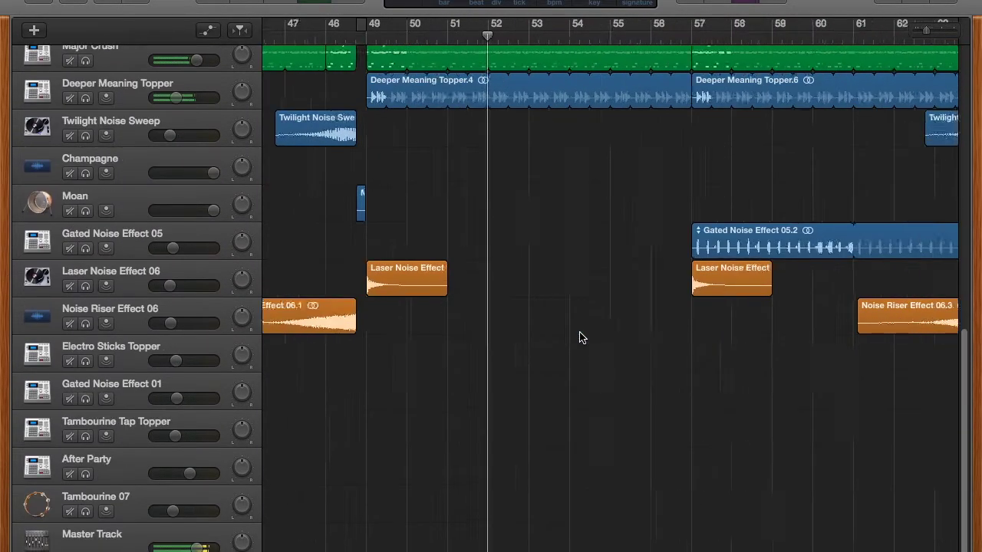
scroll(580, 338, down, 10)
scroll(581, 338, up, 10)
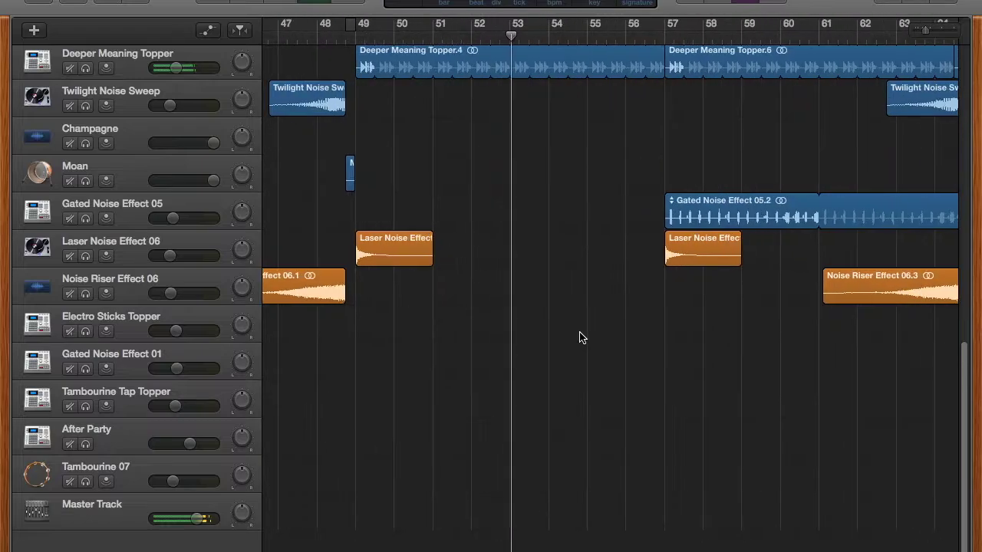
scroll(581, 337, up, 15)
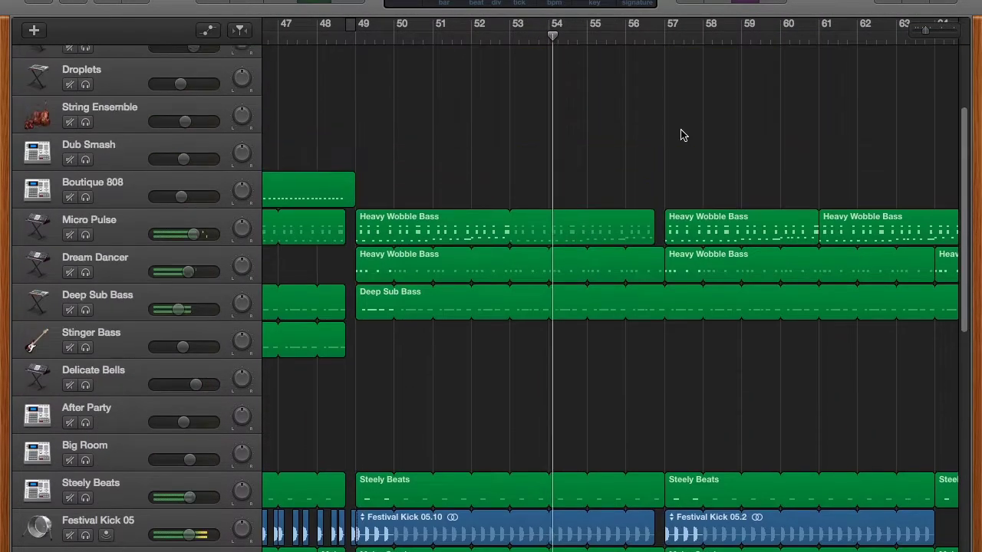
scroll(684, 136, up, 4)
scroll(686, 254, right, 6)
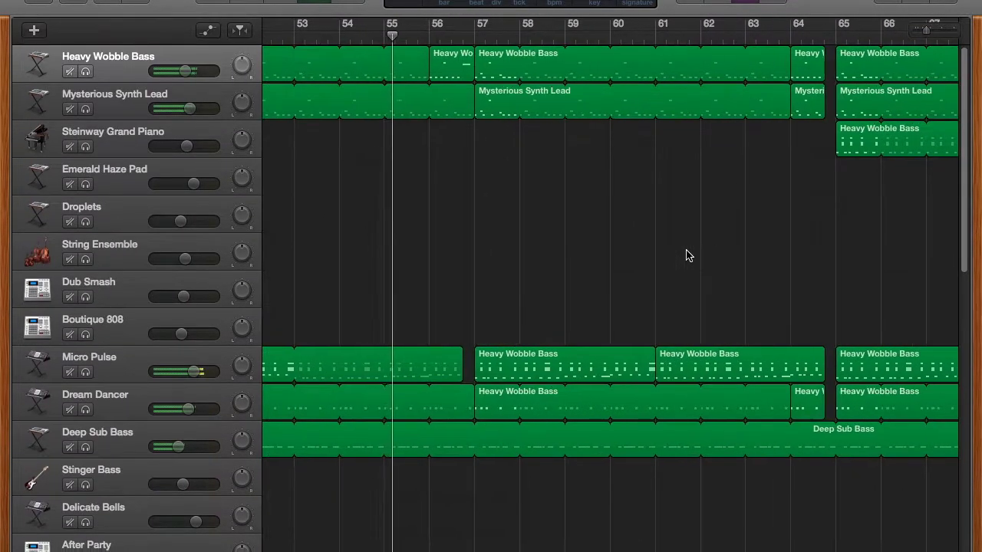
scroll(688, 256, down, 3)
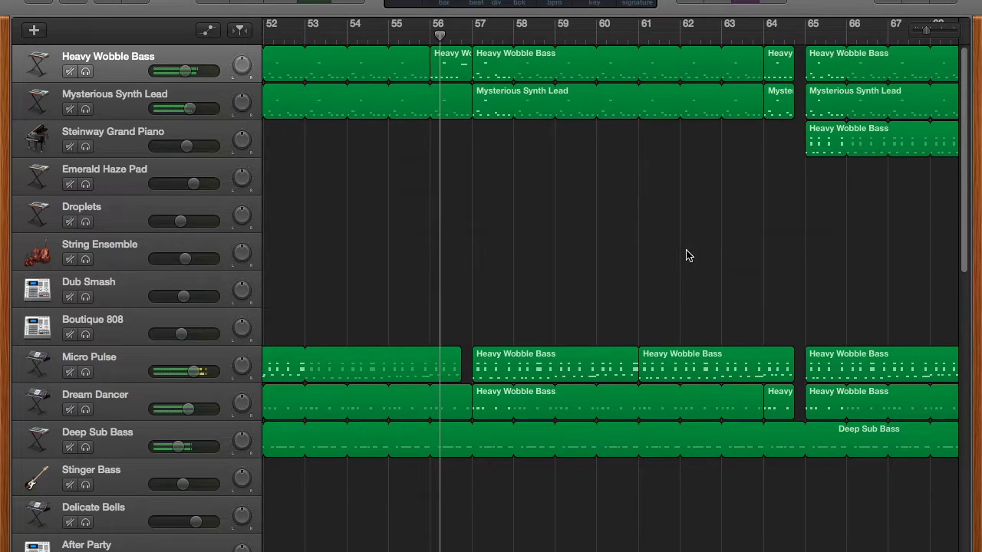
scroll(688, 256, down, 2)
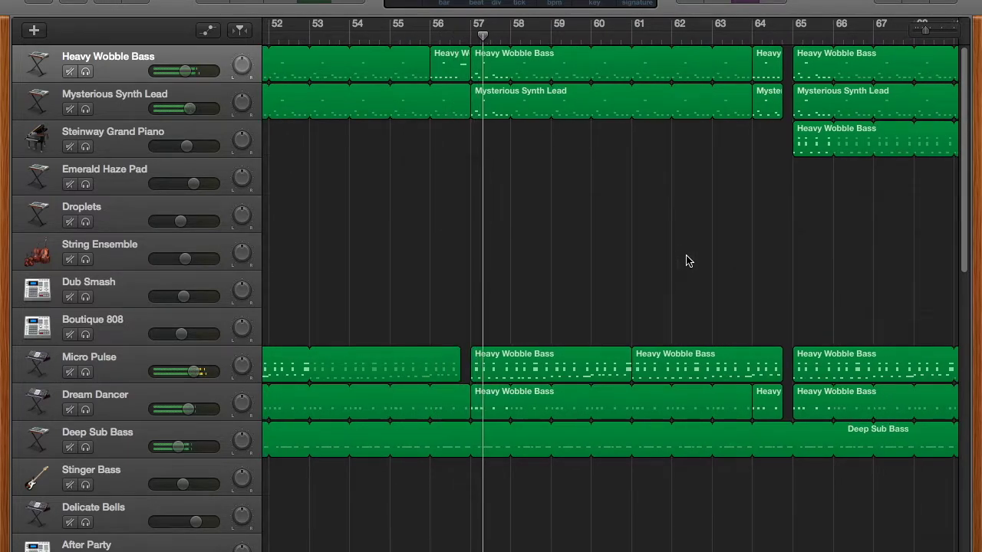
scroll(689, 263, down, 6)
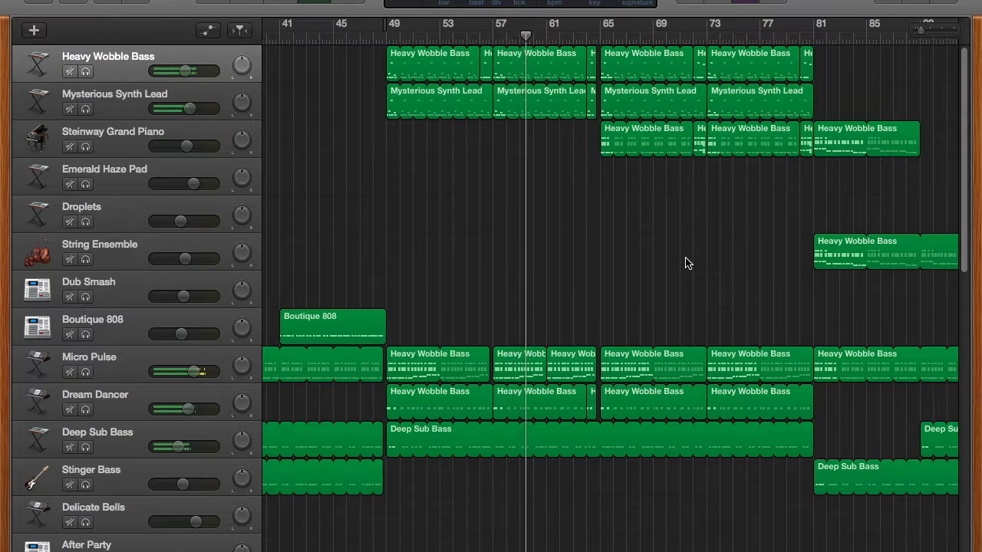
scroll(688, 263, up, 3)
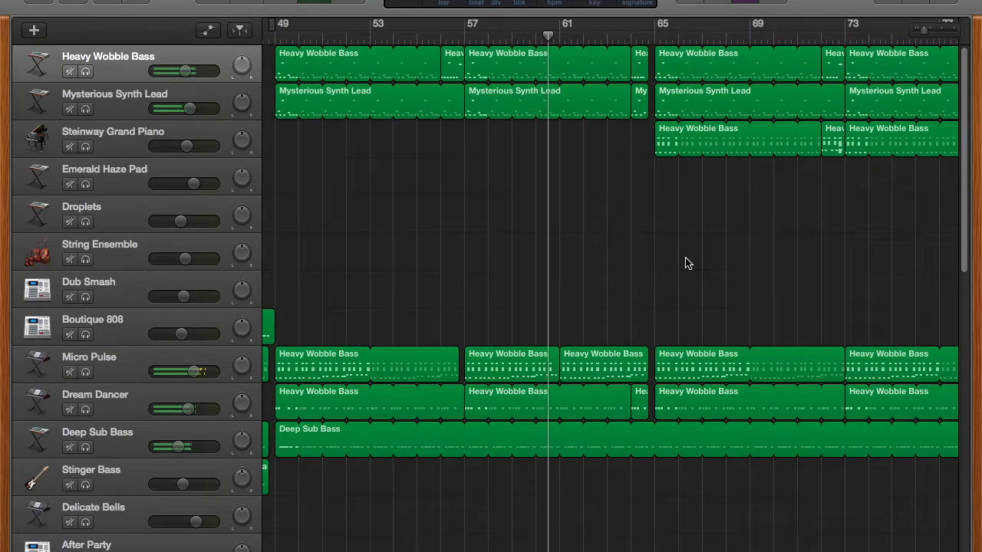
scroll(689, 263, right, 2)
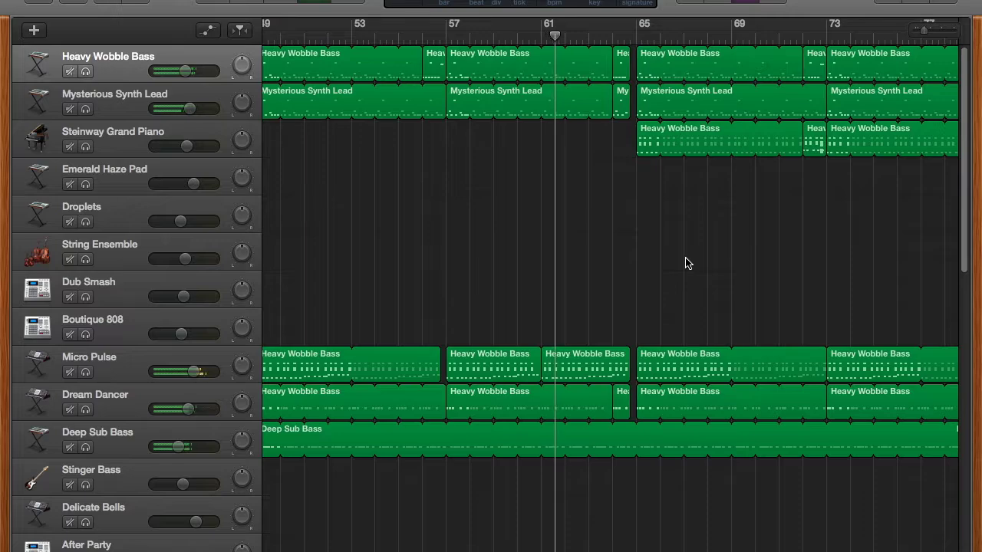
scroll(688, 263, right, 5)
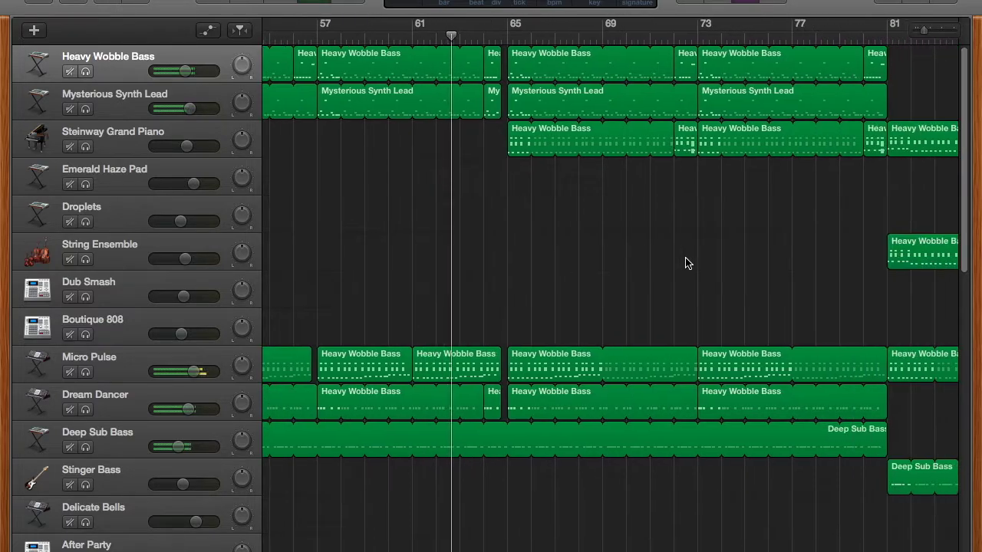
scroll(688, 263, up, 3)
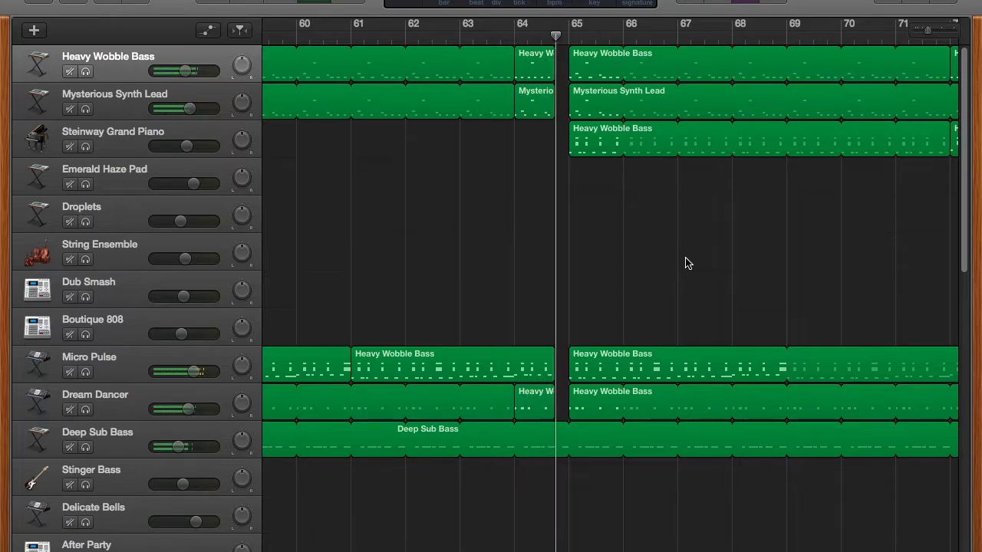
scroll(689, 263, down, 3)
scroll(688, 263, down, 10)
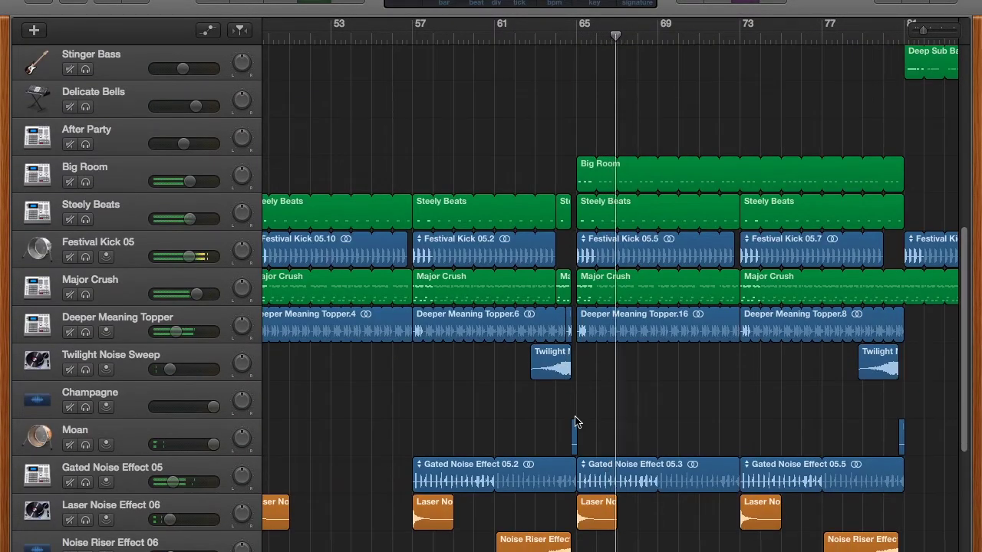
scroll(577, 423, up, 2)
scroll(577, 423, up, 3)
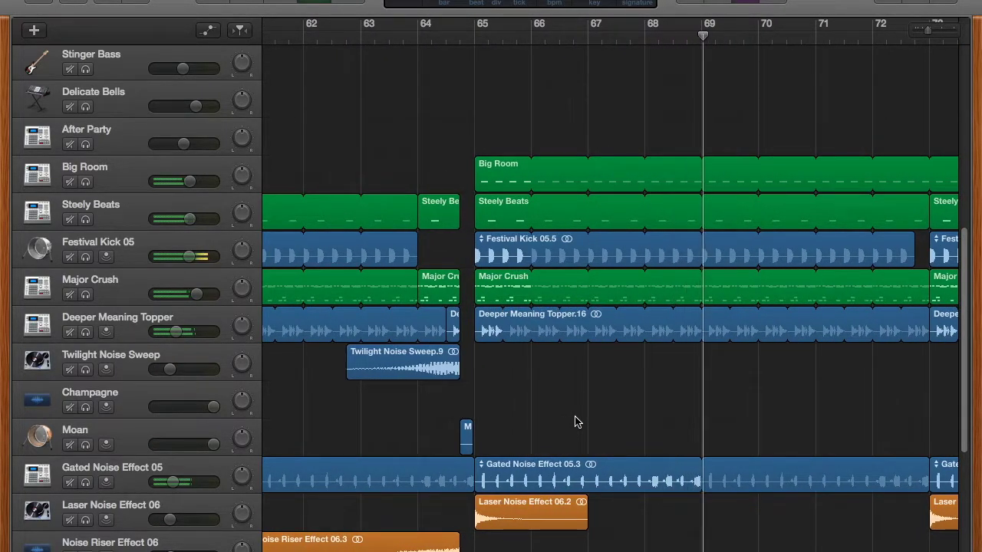
scroll(578, 423, down, 3)
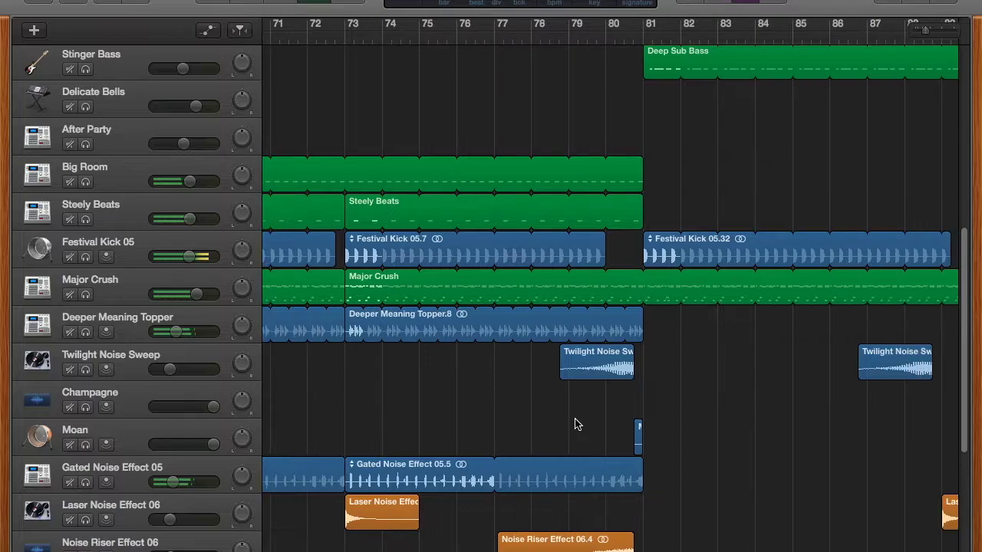
scroll(577, 424, up, 3)
scroll(578, 424, up, 5)
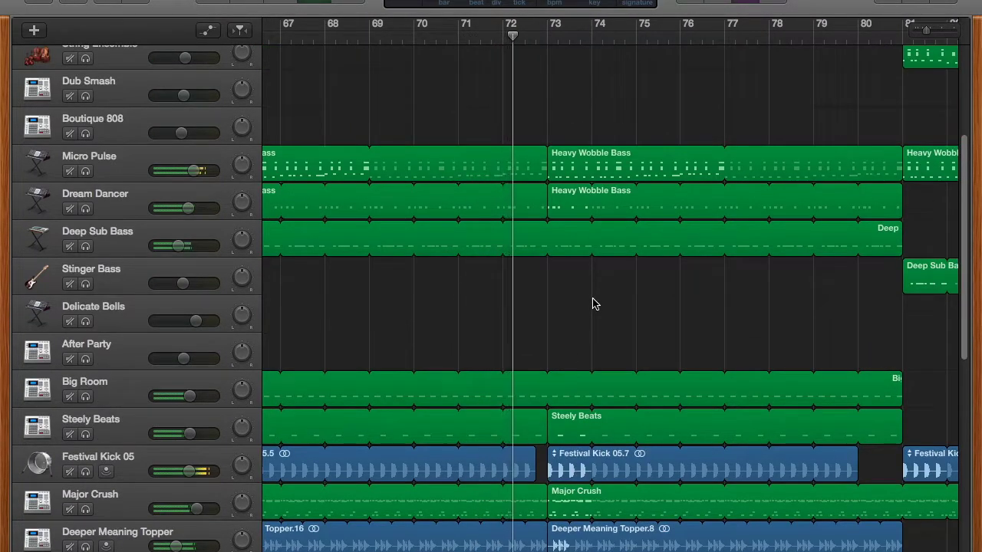
scroll(592, 302, down, 3)
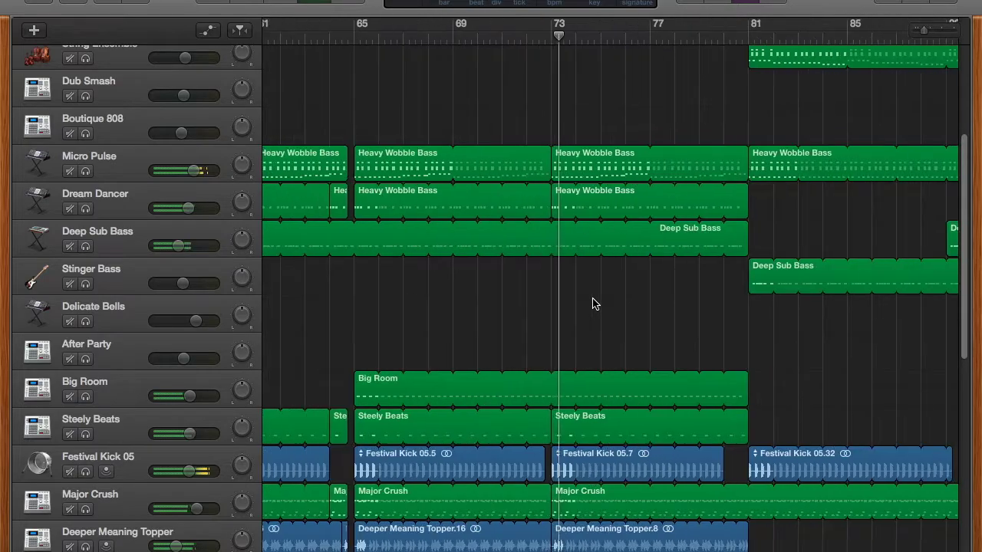
scroll(572, 152, up, 4)
scroll(532, 69, up, 3)
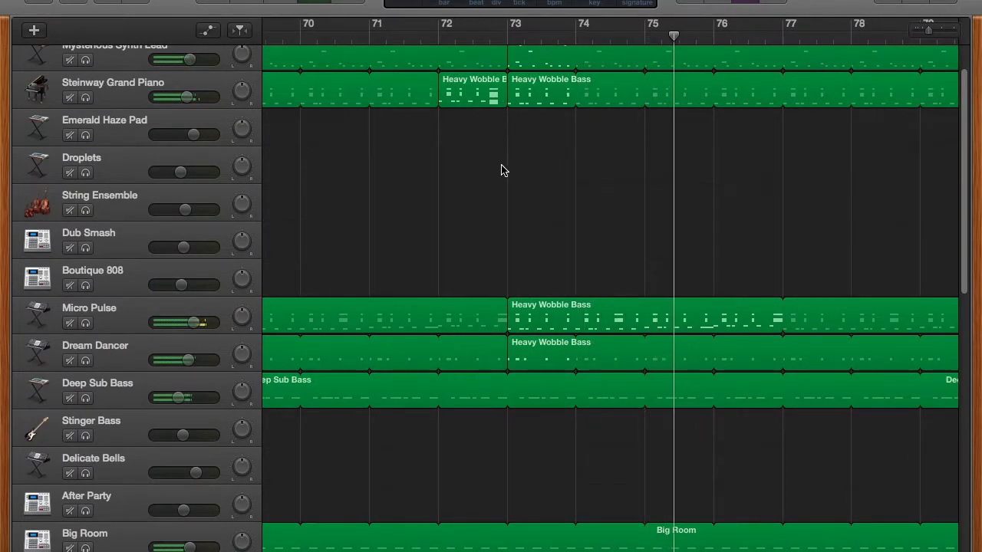
scroll(502, 168, right, 3)
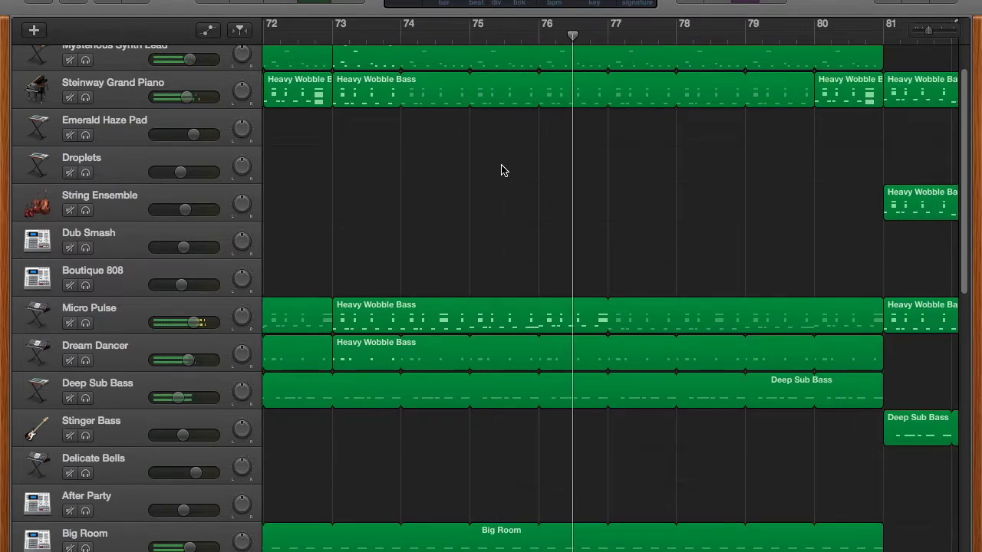
scroll(502, 171, right, 3)
scroll(501, 170, right, 1)
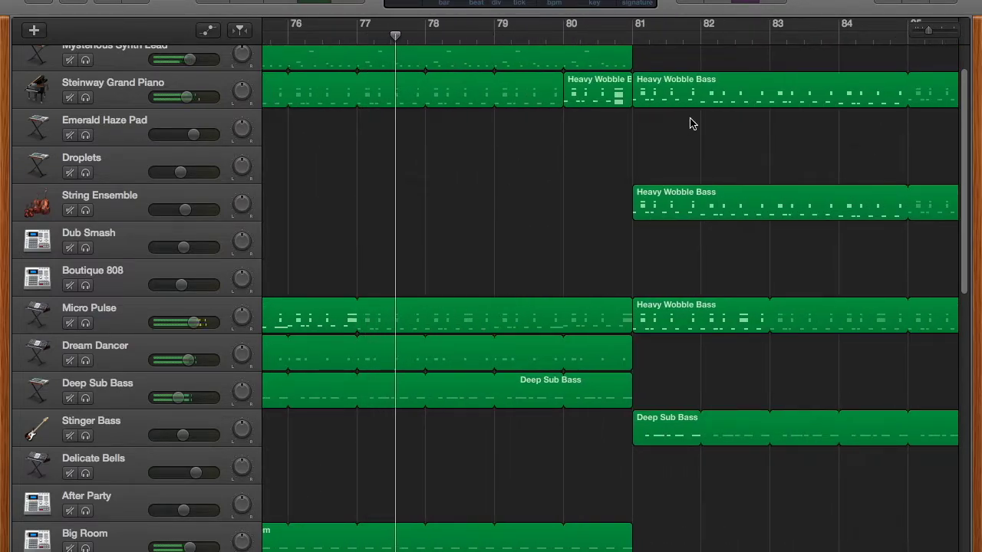
scroll(690, 125, up, 3)
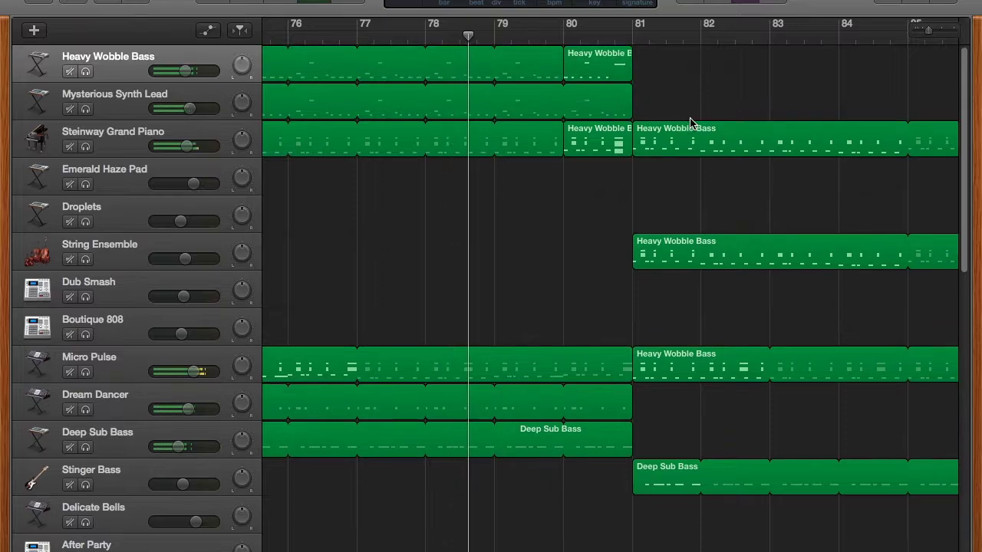
key(super+Left)
key(super+Right)
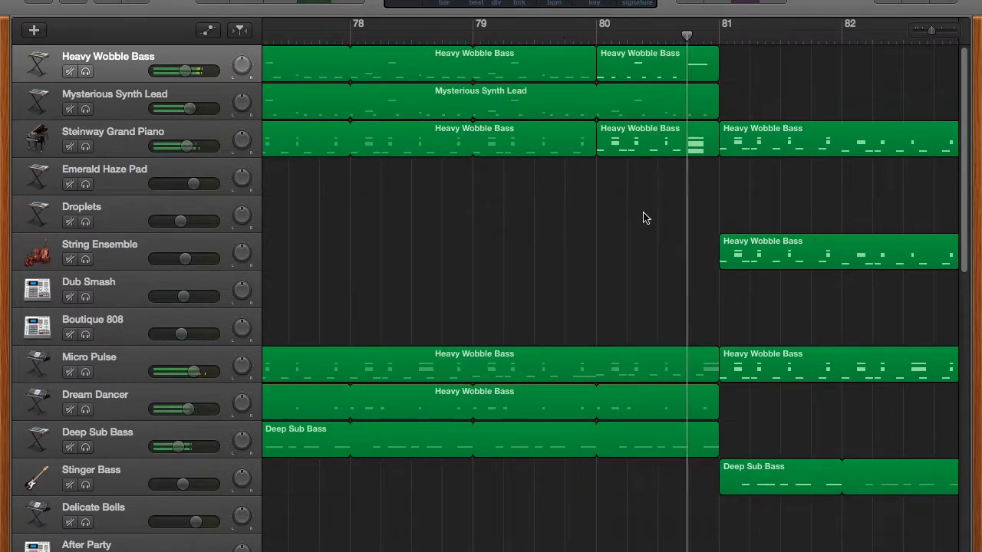
scroll(643, 218, right, 1)
key(super+Left)
key(super+Left)
key(super+Left)
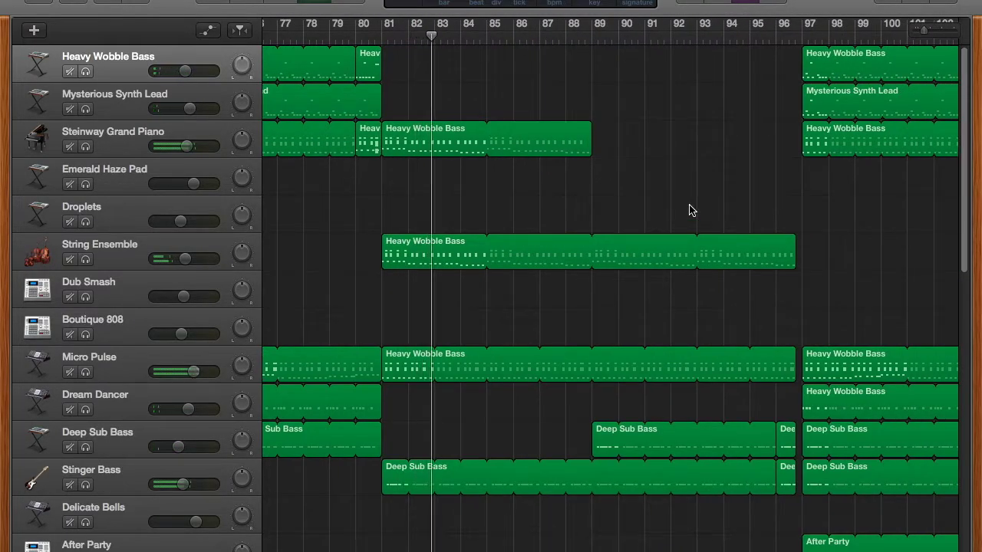
scroll(689, 210, down, 4)
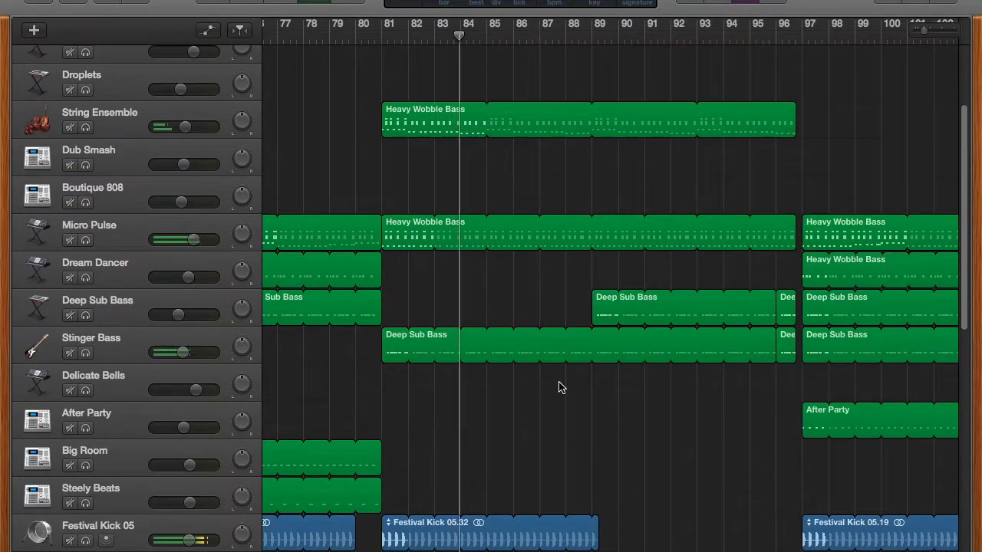
scroll(558, 387, down, 2)
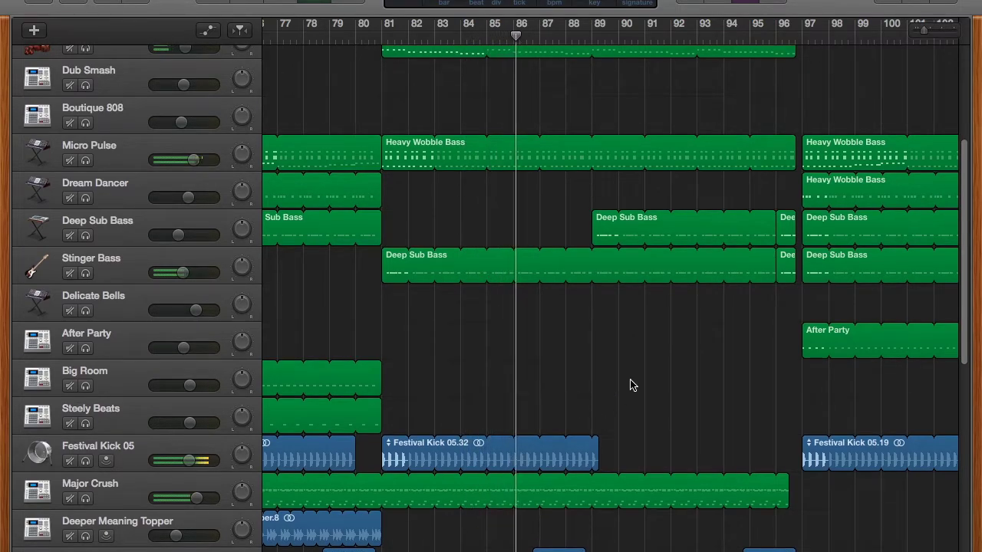
key(super+Right)
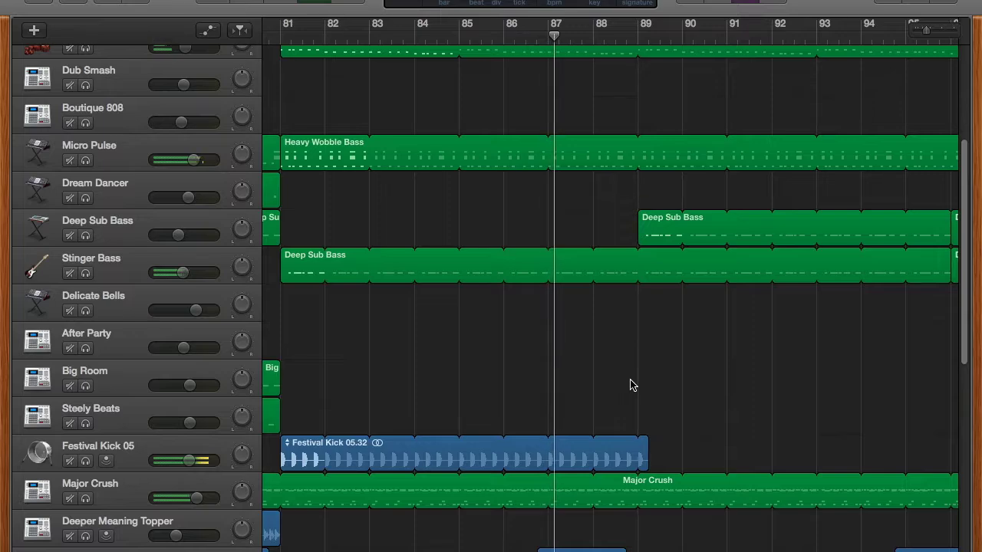
scroll(630, 385, right, 5)
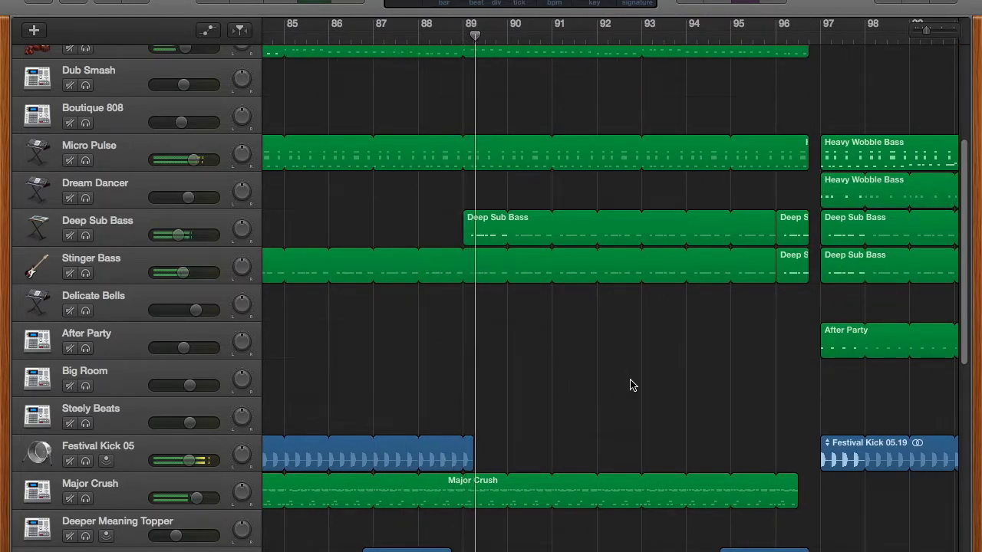
scroll(631, 385, down, 7)
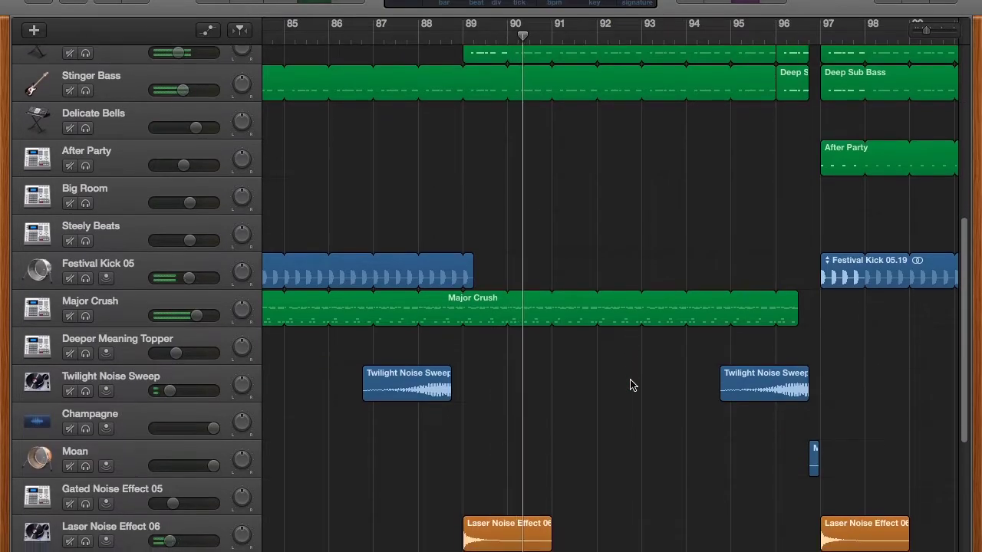
scroll(630, 385, up, 12)
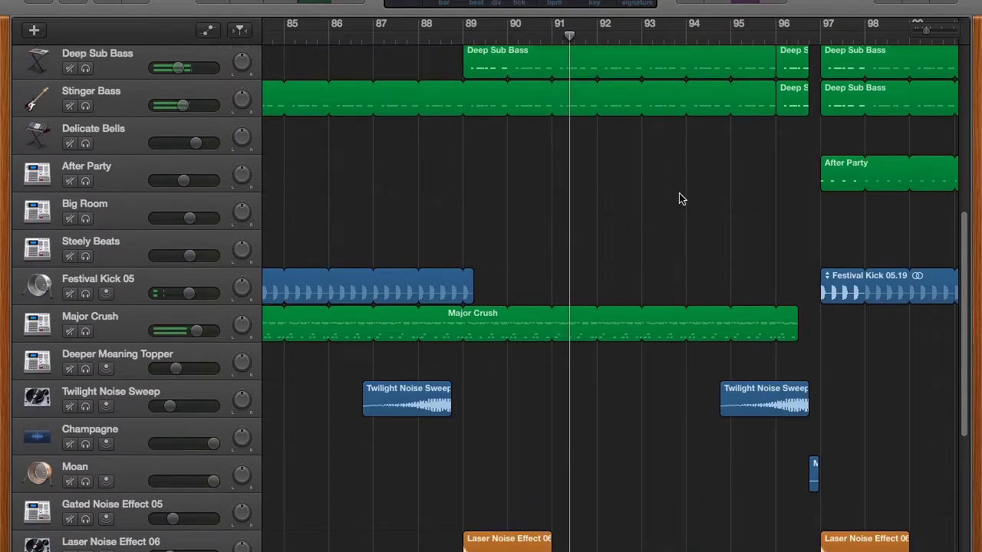
key(super+Left)
key(super+Left)
key(super+Left)
key(super+Left)
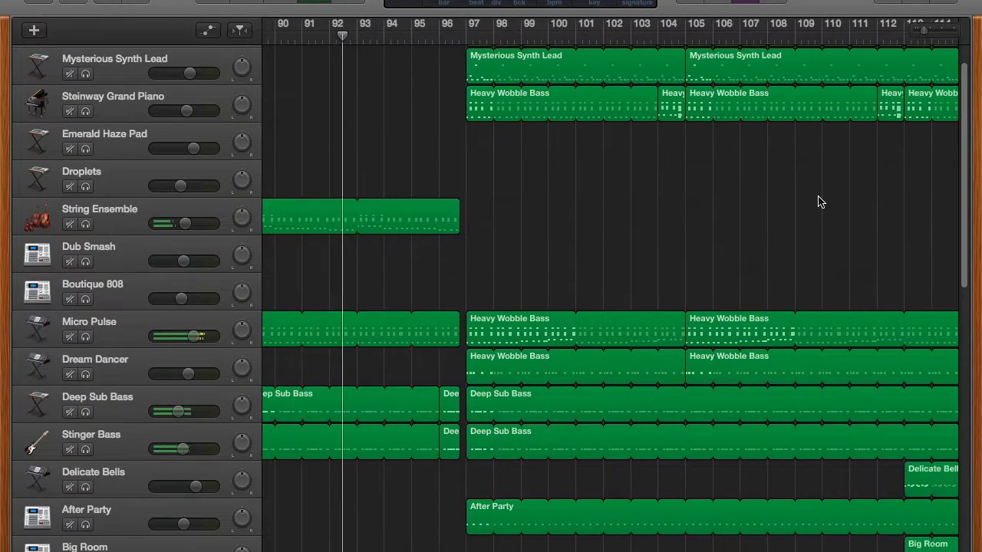
key(super+Right)
key(super+Right)
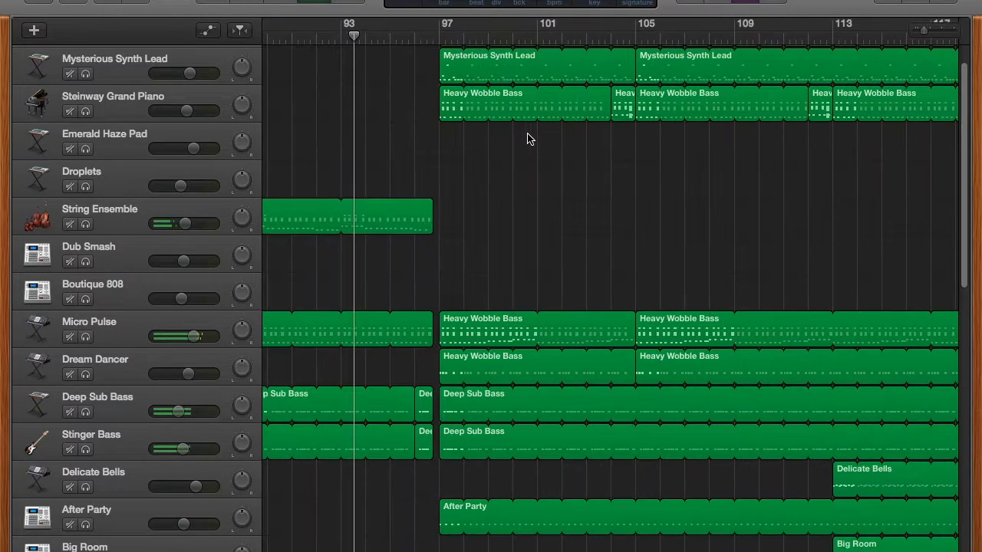
key(super+Right)
key(super+Right)
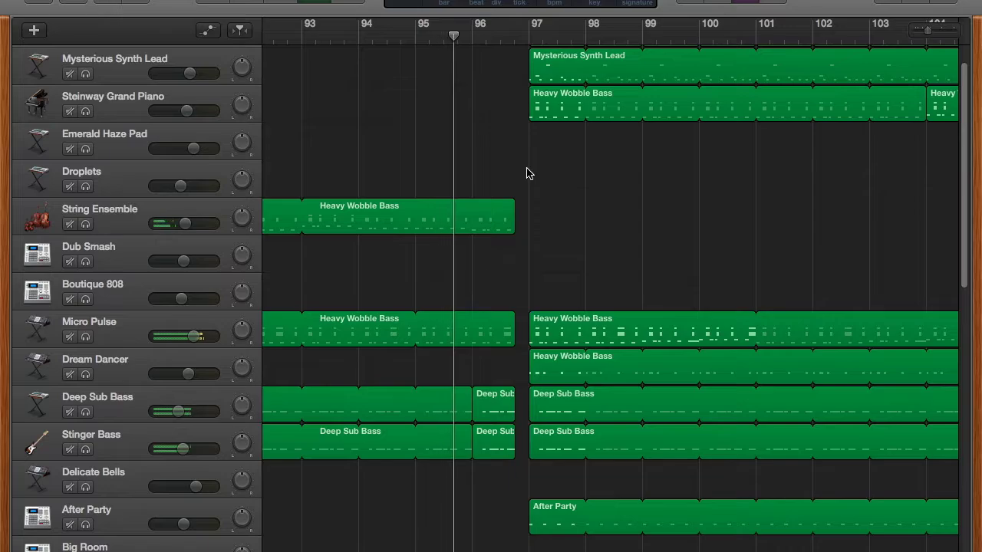
key(super+Right)
key(super+Right)
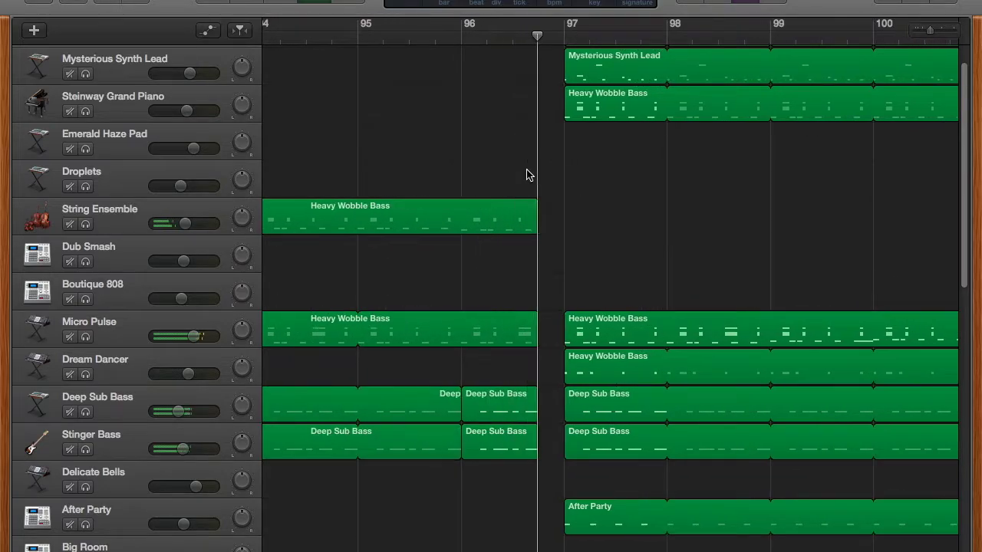
key(super+Left)
key(super+Left)
key(super+Right)
key(super+Right)
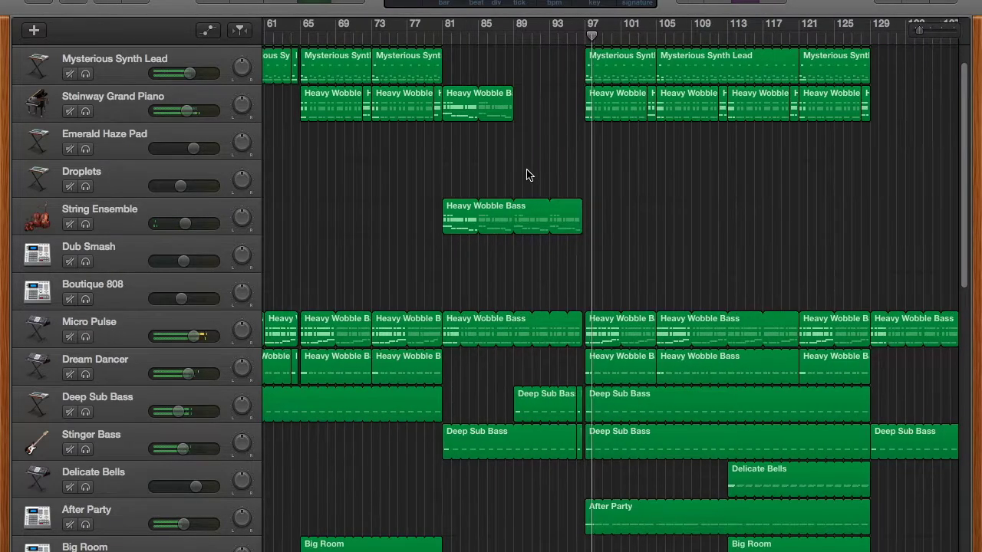
scroll(527, 175, down, 5)
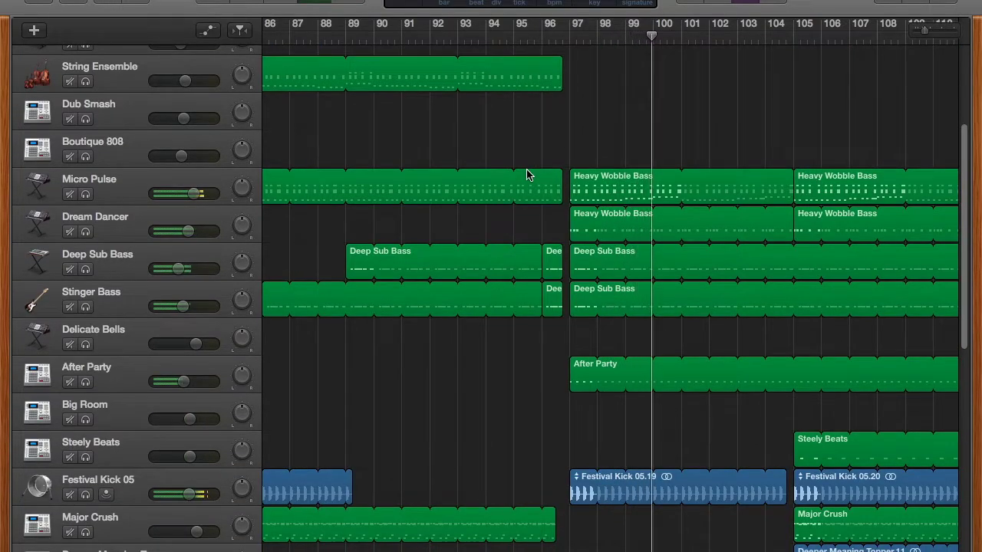
scroll(526, 175, right, 5)
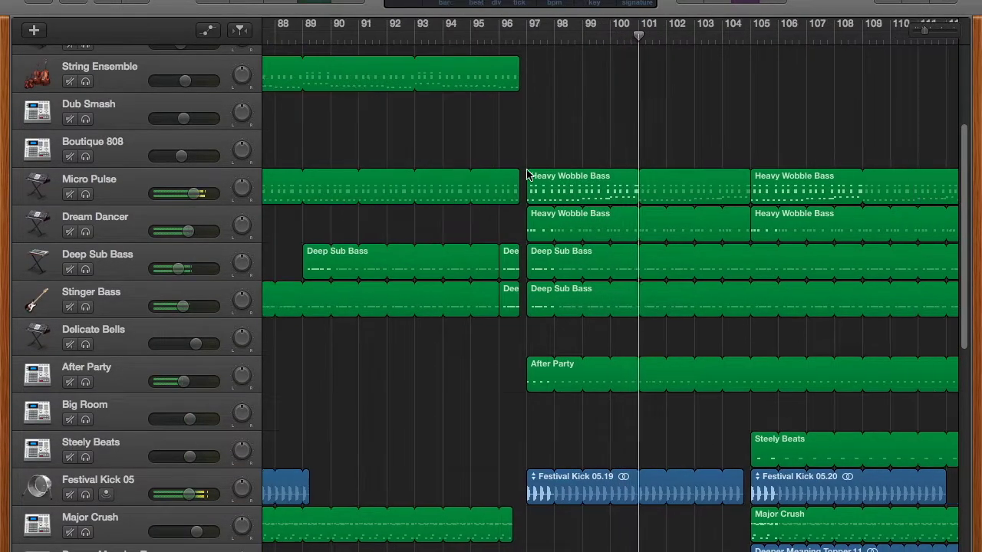
scroll(586, 149, up, 5)
key(super+Right)
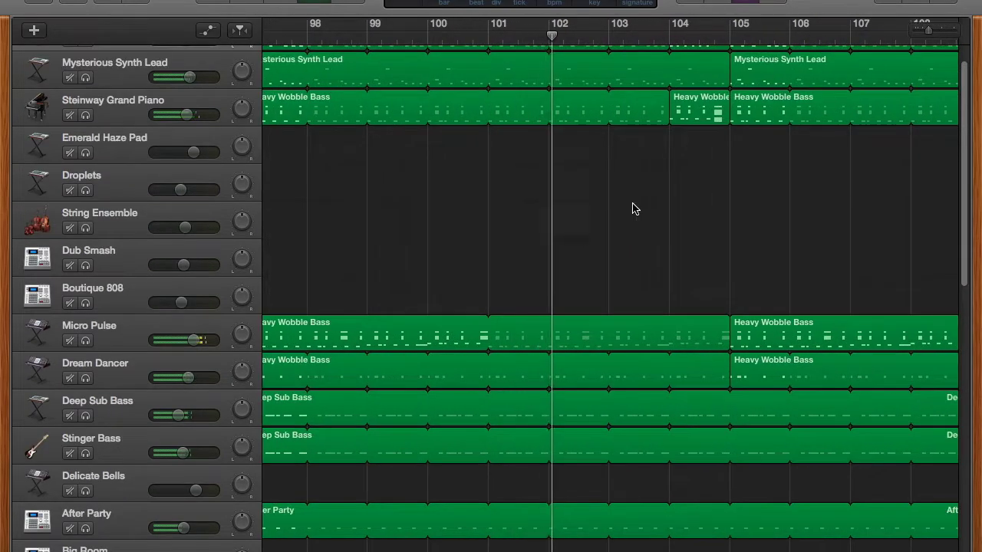
key(super+Left)
scroll(613, 208, down, 5)
key(super+Right)
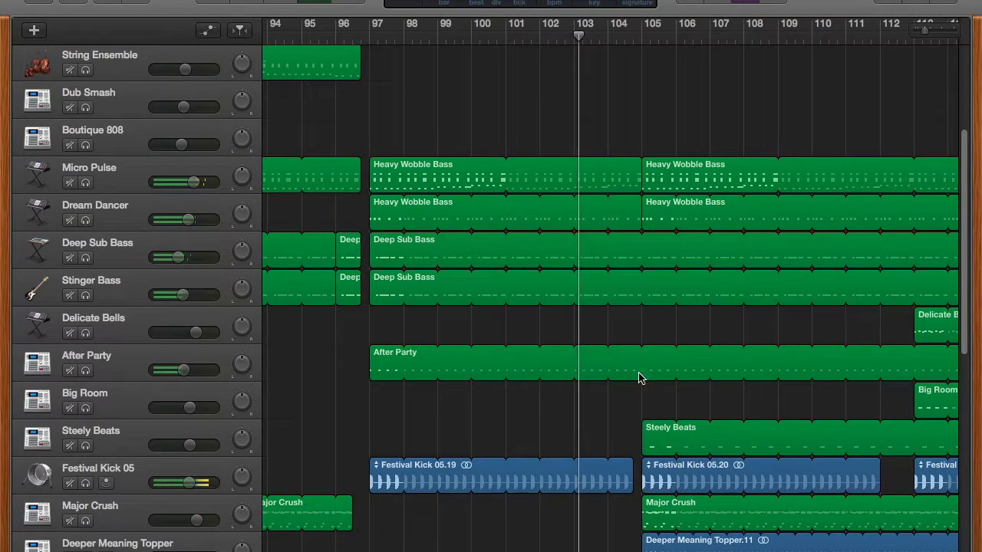
scroll(622, 418, down, 5)
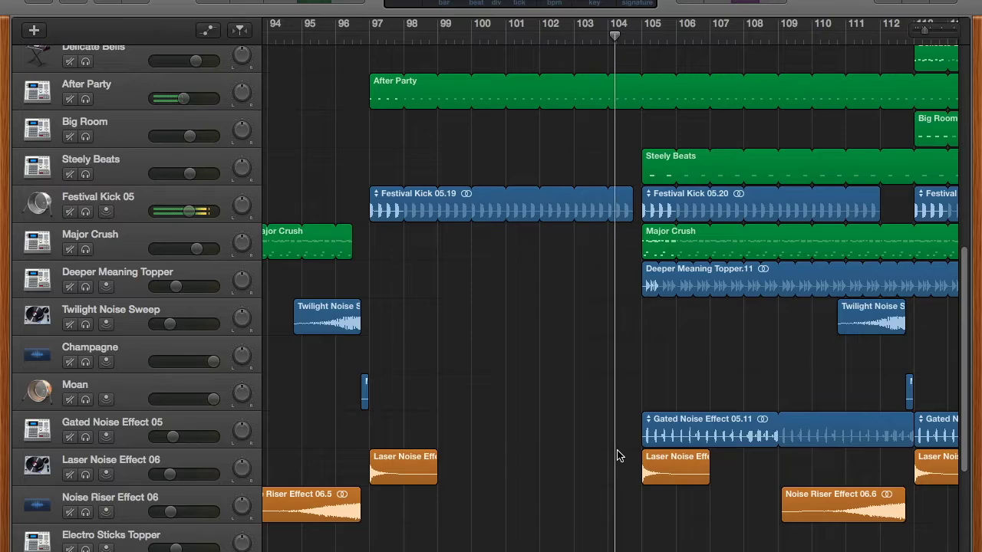
scroll(620, 455, up, 1)
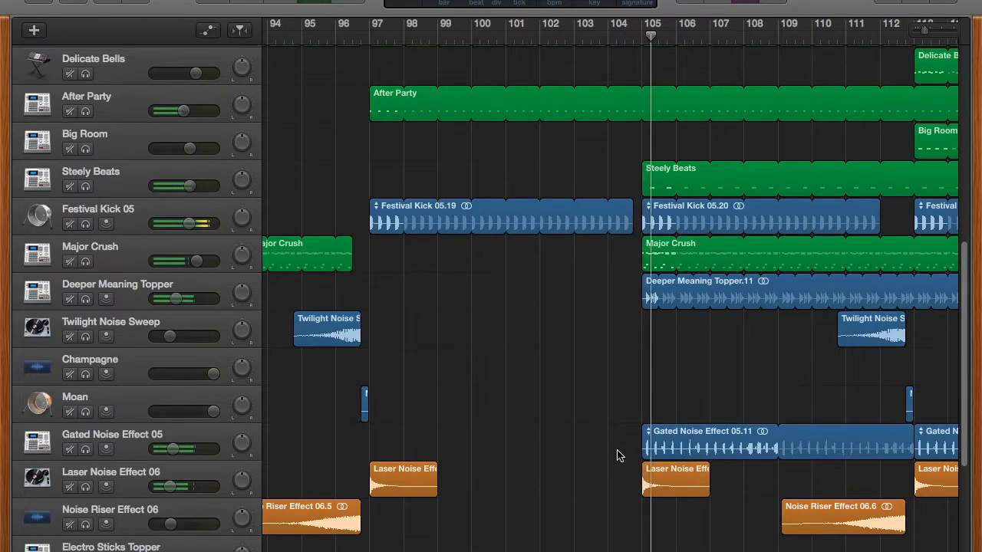
scroll(640, 322, right, 8)
scroll(674, 86, up, 7)
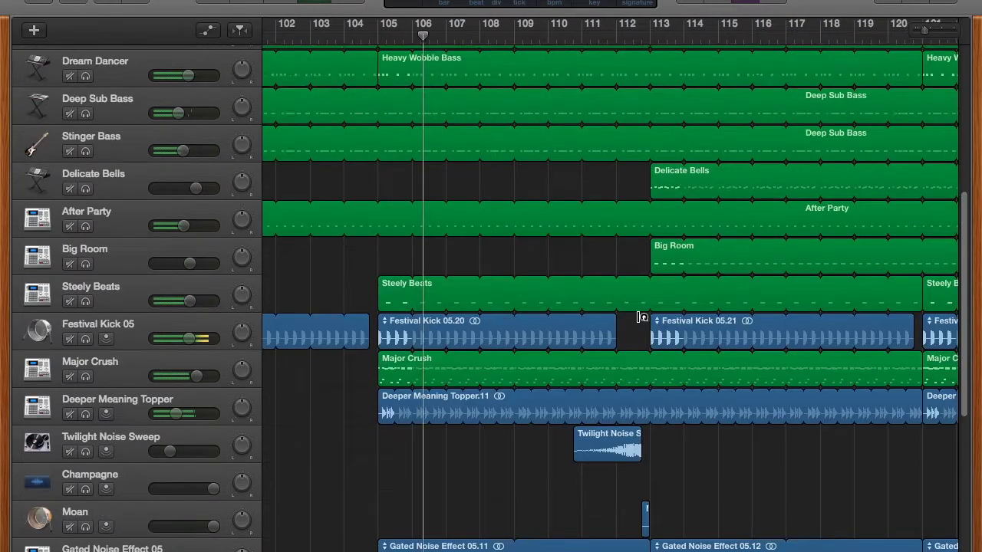
scroll(673, 153, up, 5)
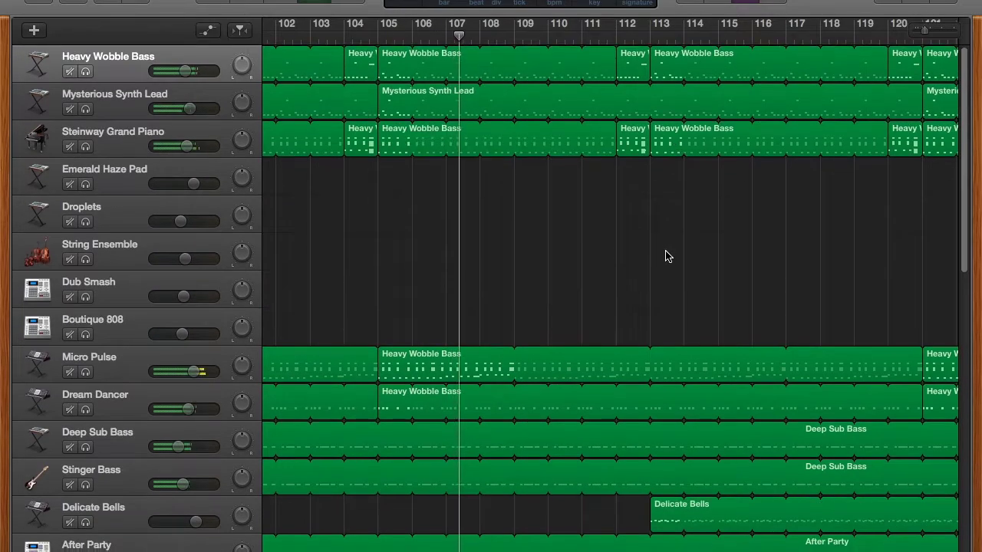
key(super+Right)
key(super+Right)
scroll(664, 280, right, 5)
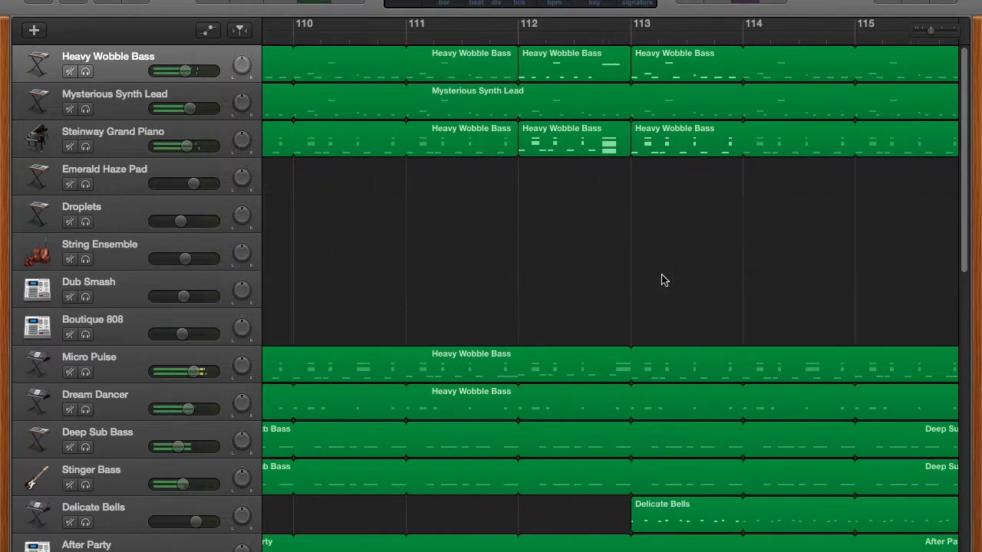
scroll(664, 281, left, 3)
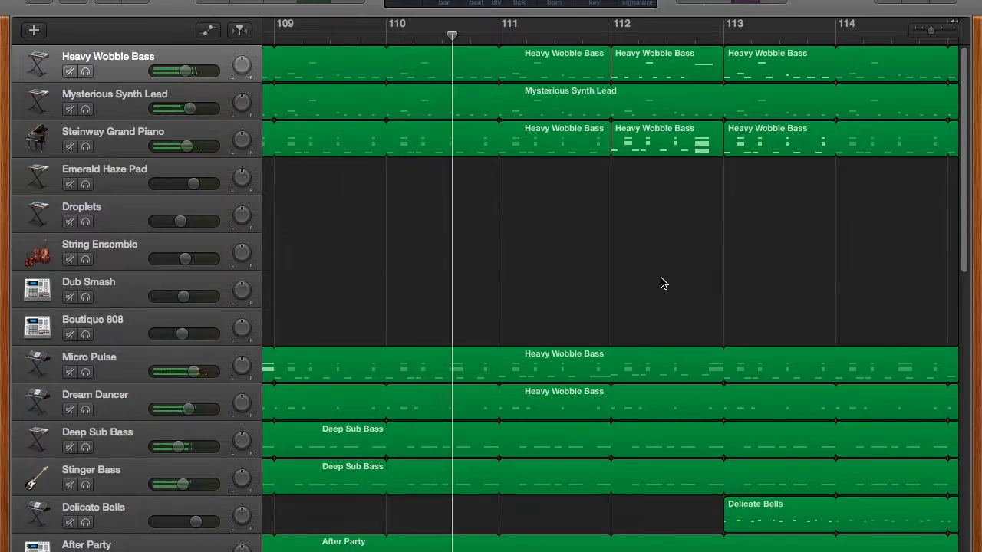
scroll(664, 284, right, 5)
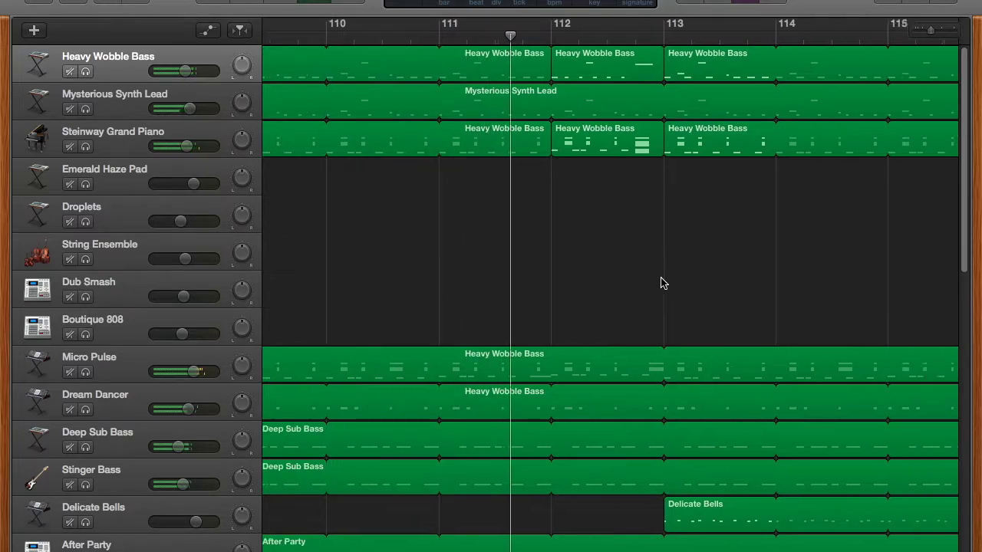
key(super+Left)
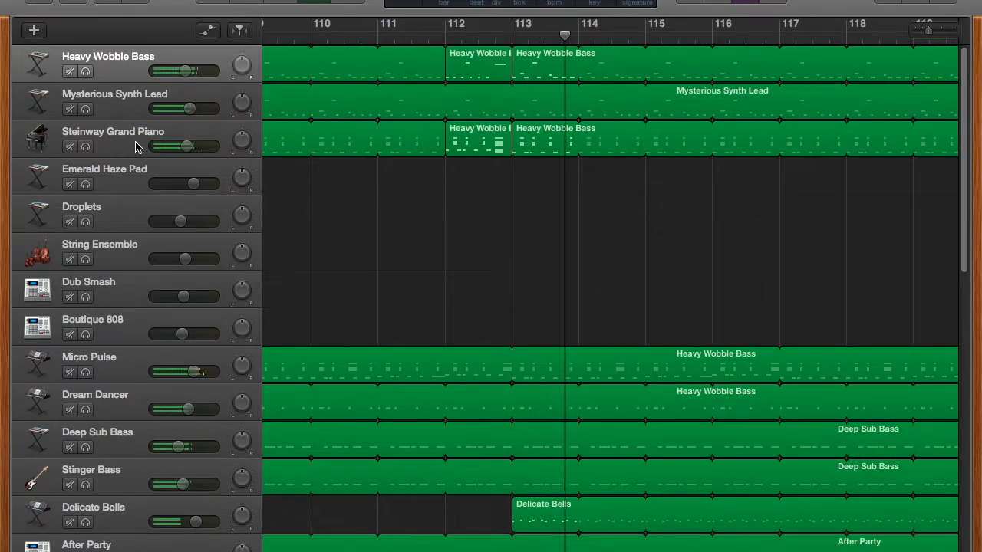
scroll(351, 182, right, 5)
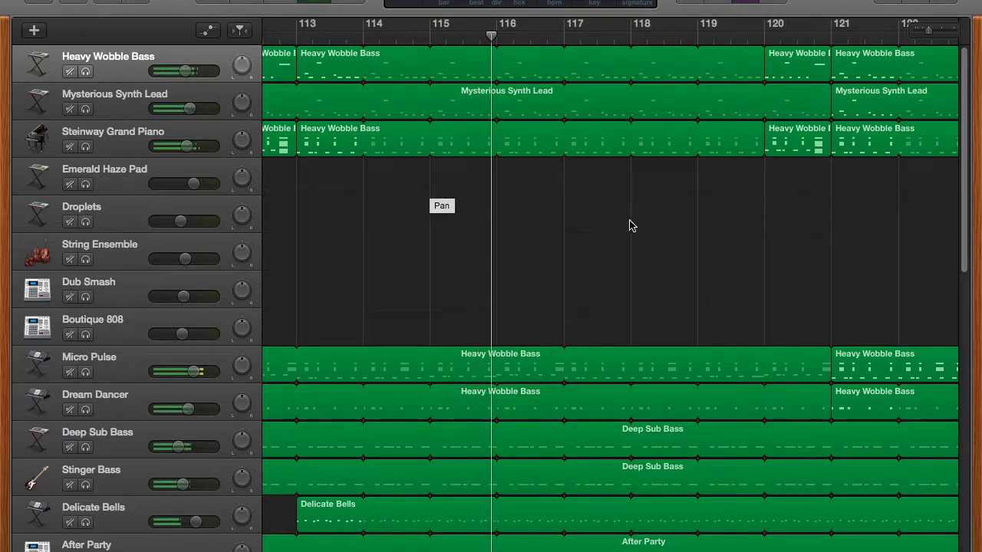
key(super+Left)
key(super+Left)
scroll(644, 230, down, 10)
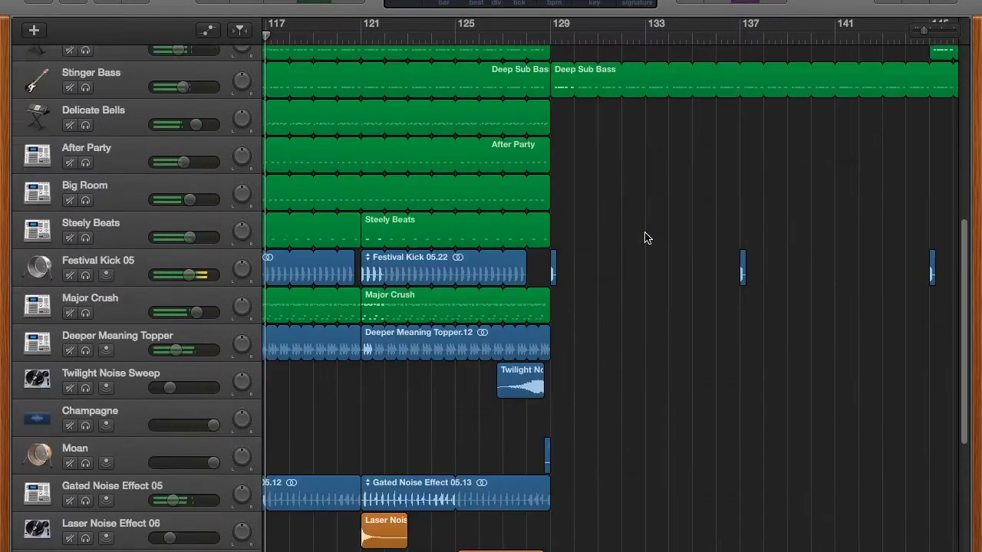
scroll(499, 269, left, 8)
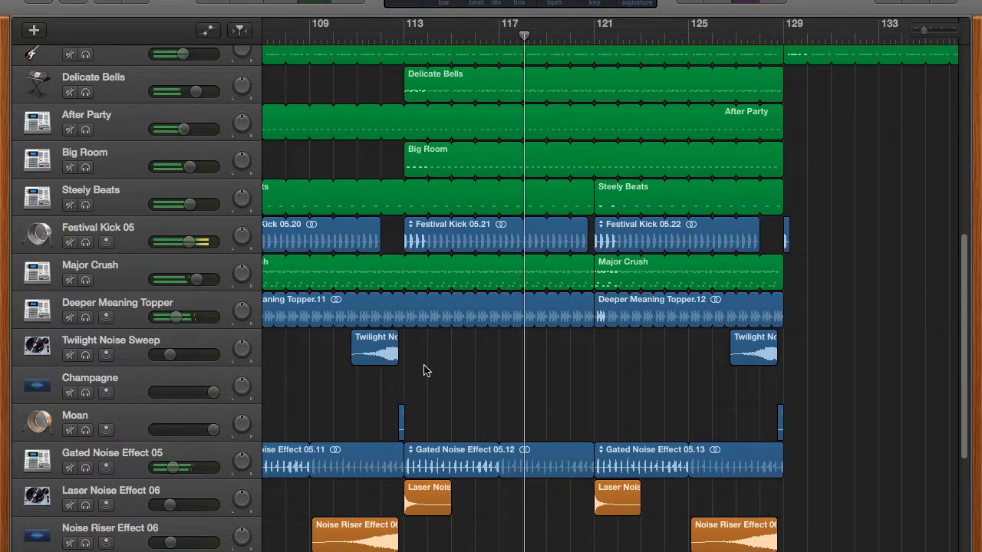
scroll(427, 371, down, 5)
scroll(426, 371, up, 7)
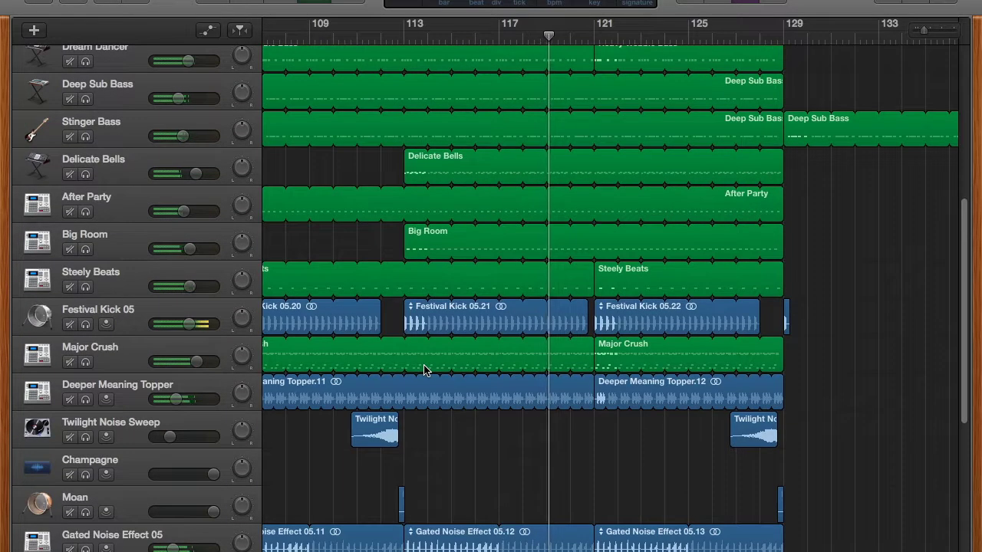
scroll(426, 371, up, 6)
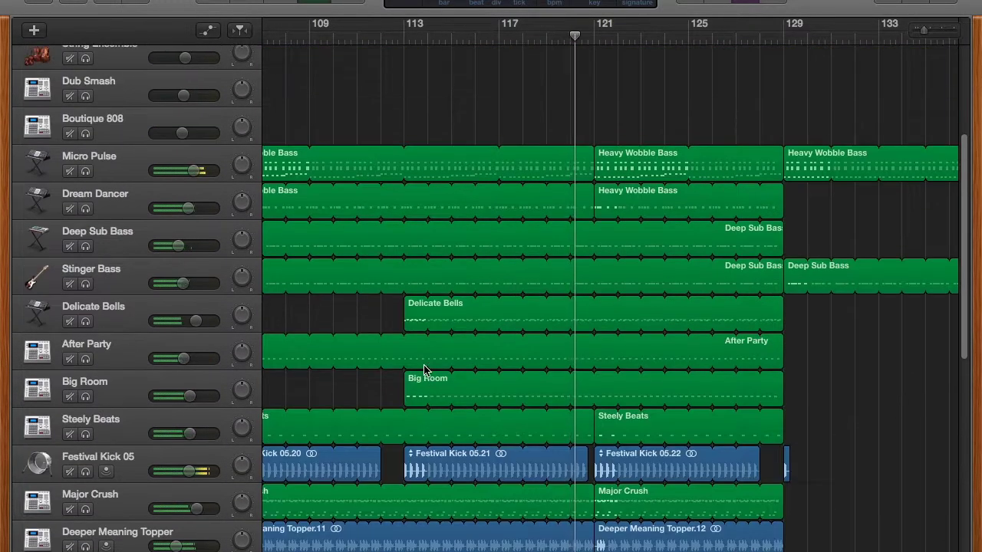
scroll(563, 116, up, 3)
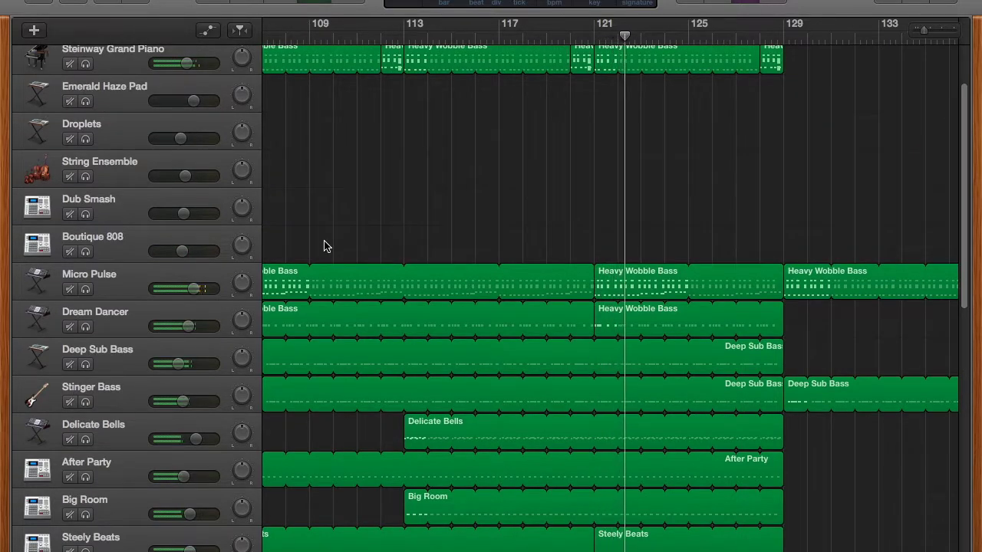
scroll(384, 242, right, 5)
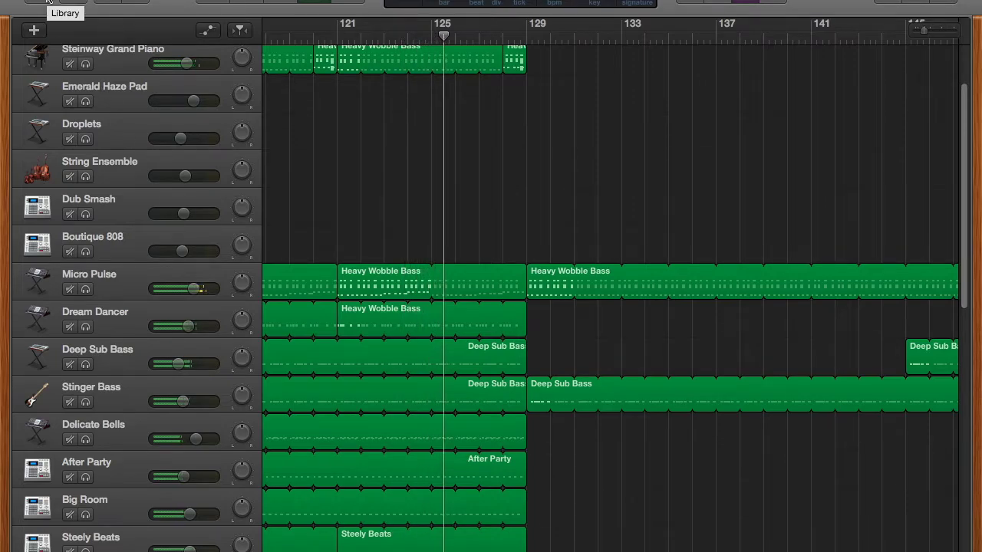
scroll(479, 132, right, 4)
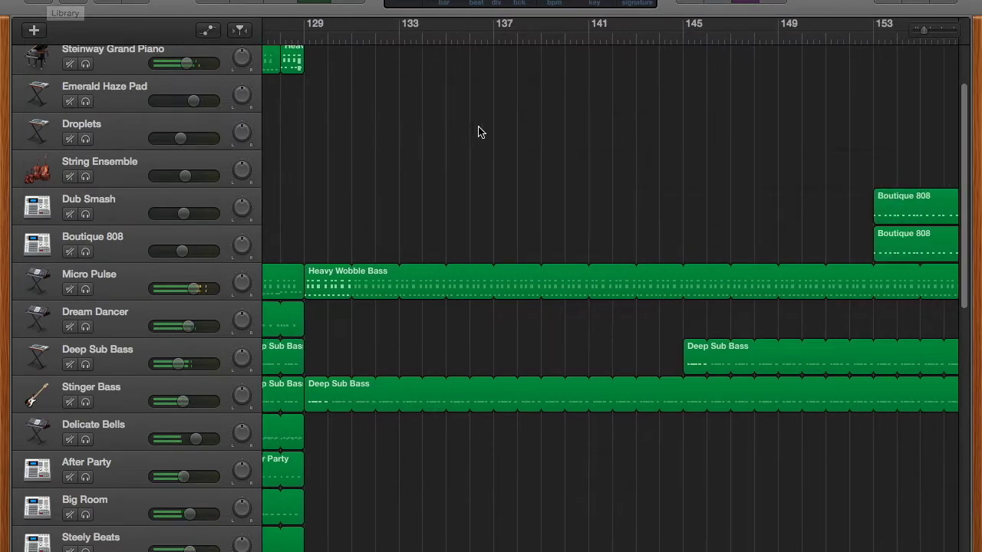
scroll(479, 132, left, 6)
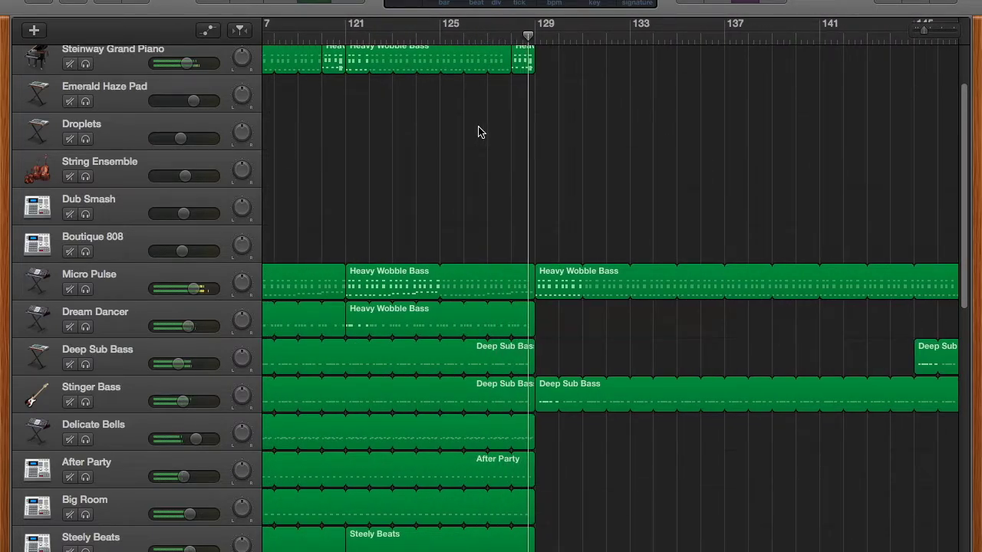
scroll(478, 132, right, 5)
Zoom between bars 117–173, 128–148 and 136–172 as playback approaches the drop.
scroll(478, 132, up, 2)
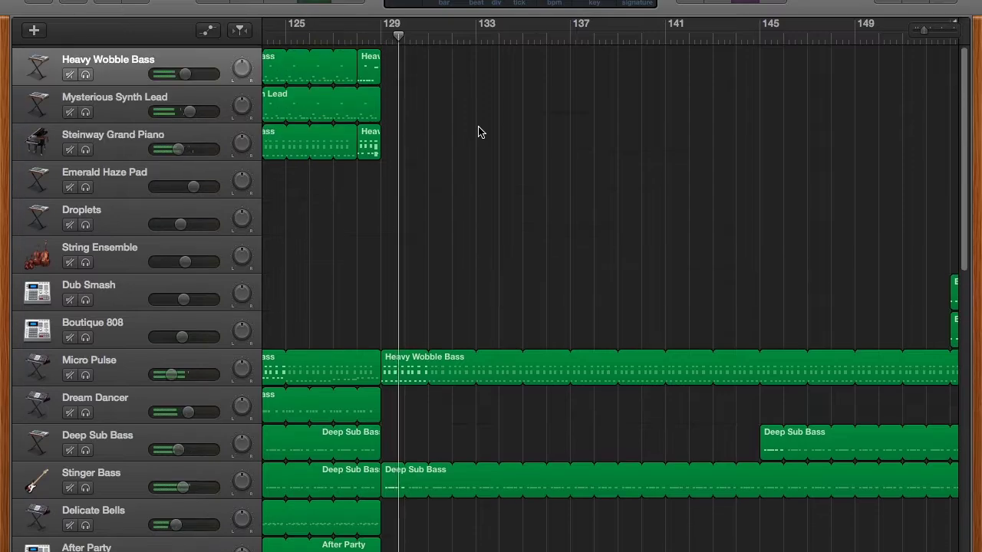
key(super+Left)
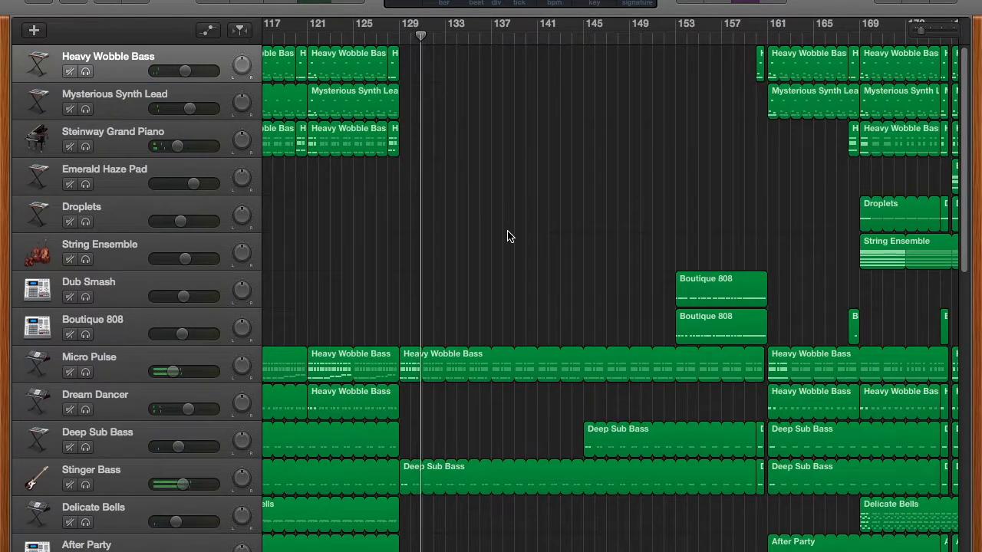
scroll(470, 307, down, 10)
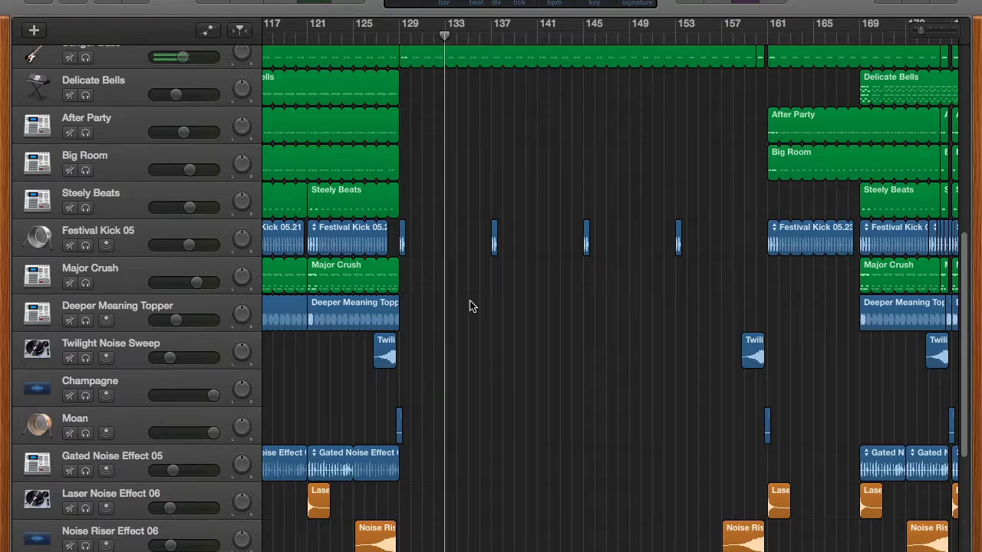
scroll(472, 305, up, 5)
key(super+Right)
scroll(608, 231, up, 5)
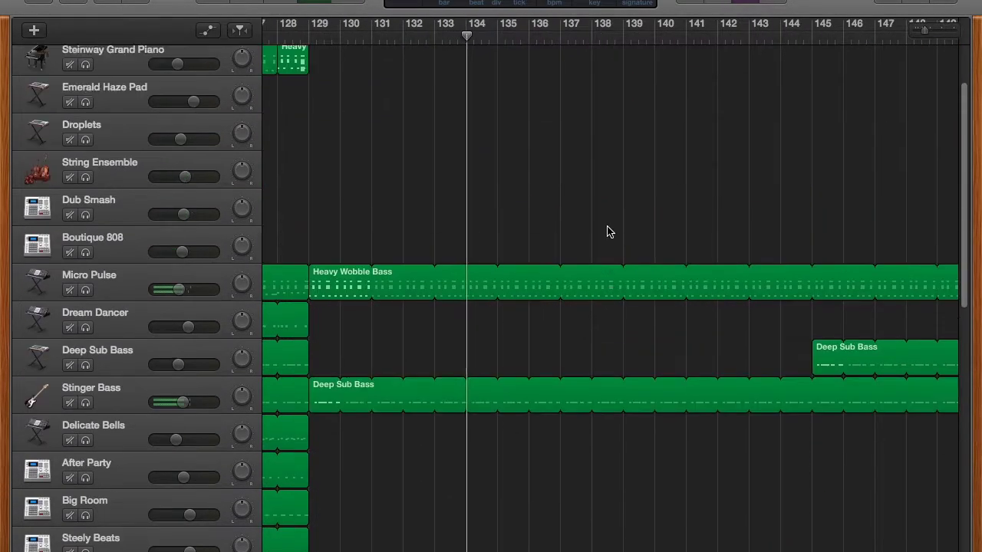
scroll(608, 232, up, 2)
key(super+Left)
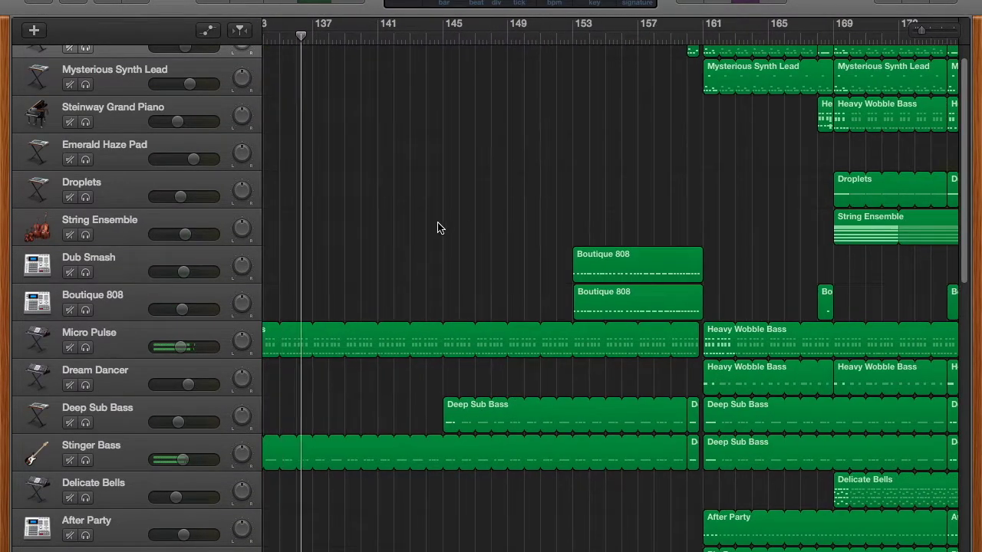
scroll(438, 228, left, 3)
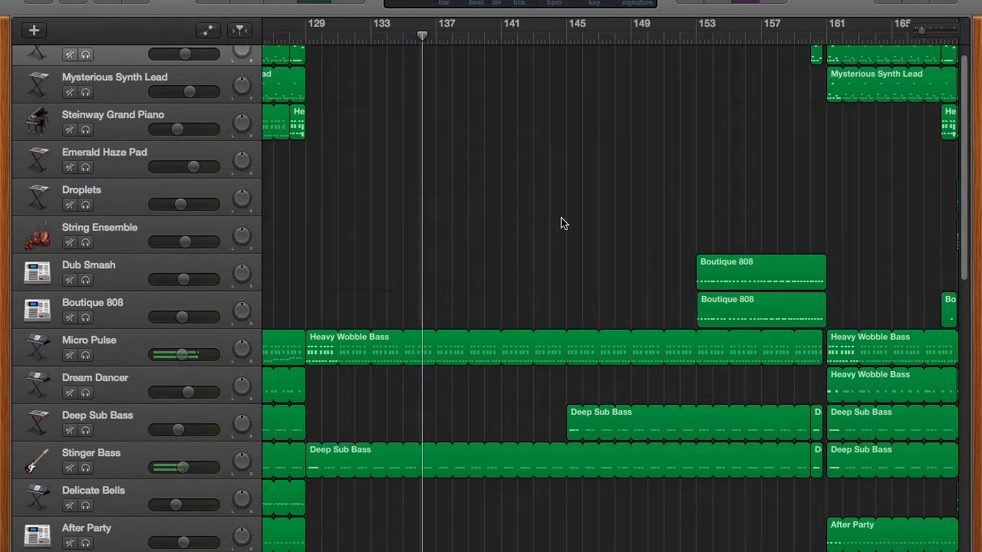
scroll(561, 224, right, 2)
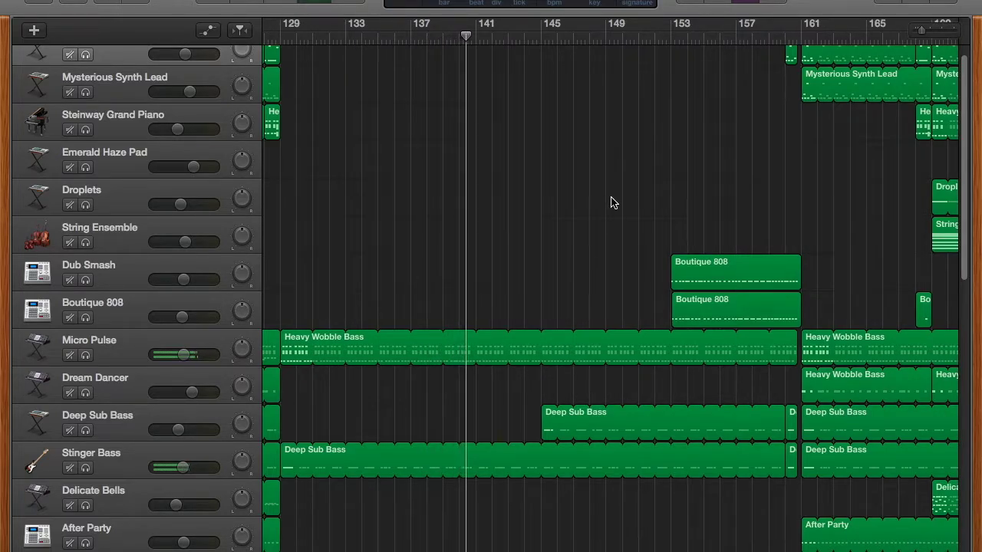
Scroll through the tracks while playback runs into the drop near bar 161.
scroll(602, 246, down, 8)
scroll(588, 323, up, 3)
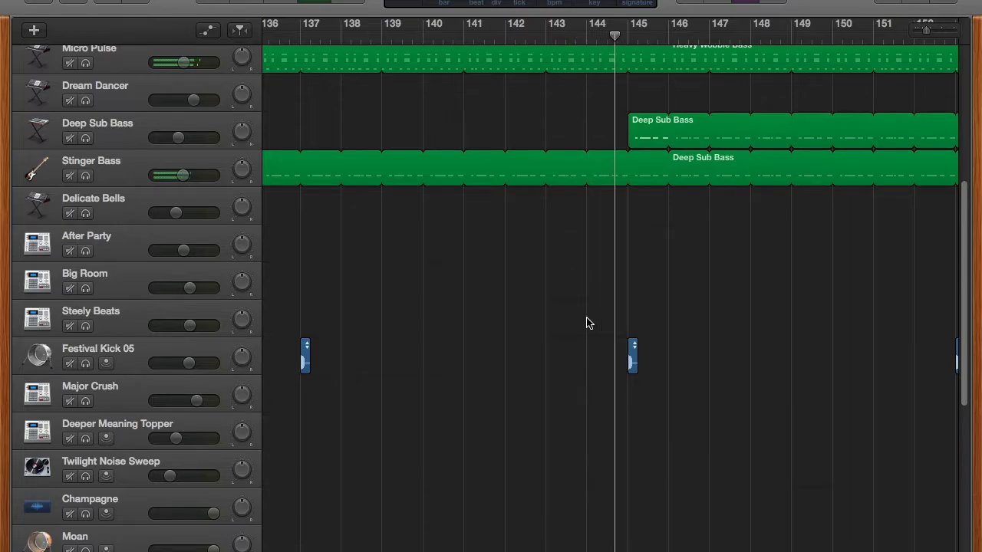
scroll(586, 323, right, 10)
scroll(586, 323, up, 2)
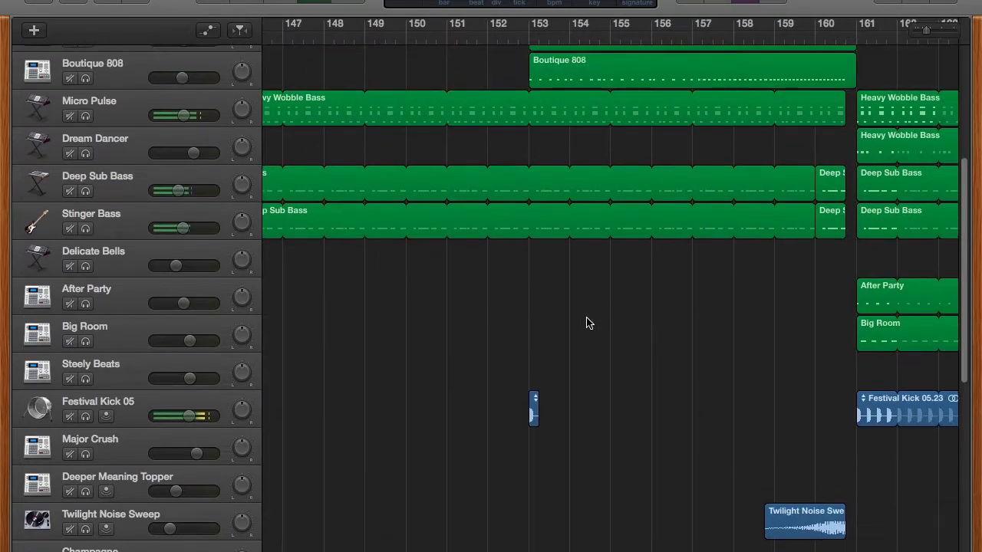
scroll(587, 323, up, 3)
scroll(587, 322, down, 5)
scroll(489, 149, up, 4)
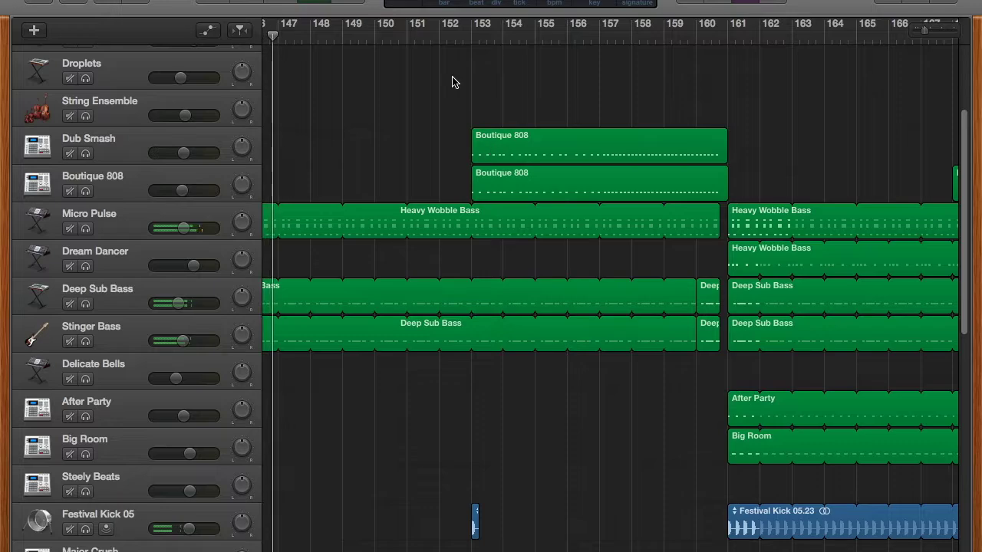
scroll(453, 82, up, 4)
scroll(447, 103, up, 3)
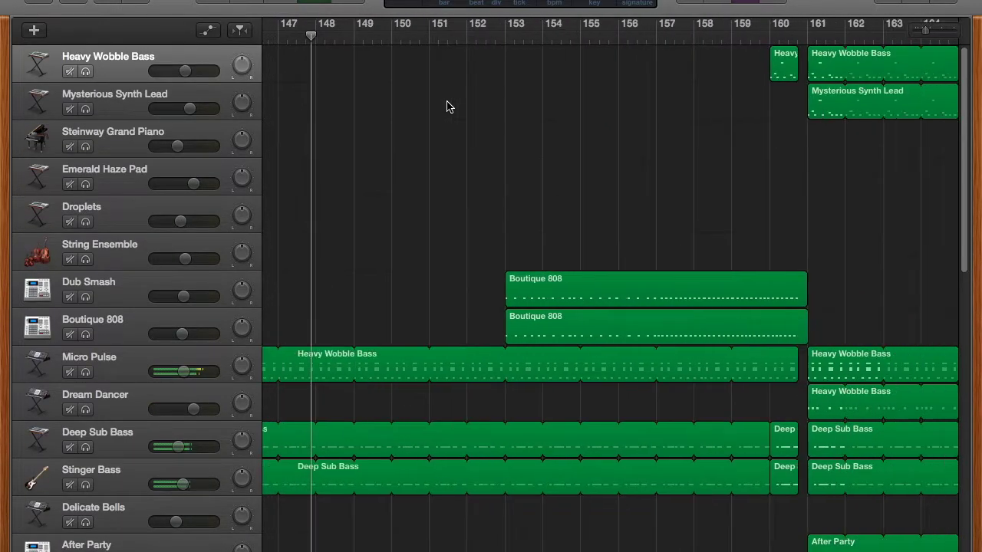
scroll(449, 107, down, 2)
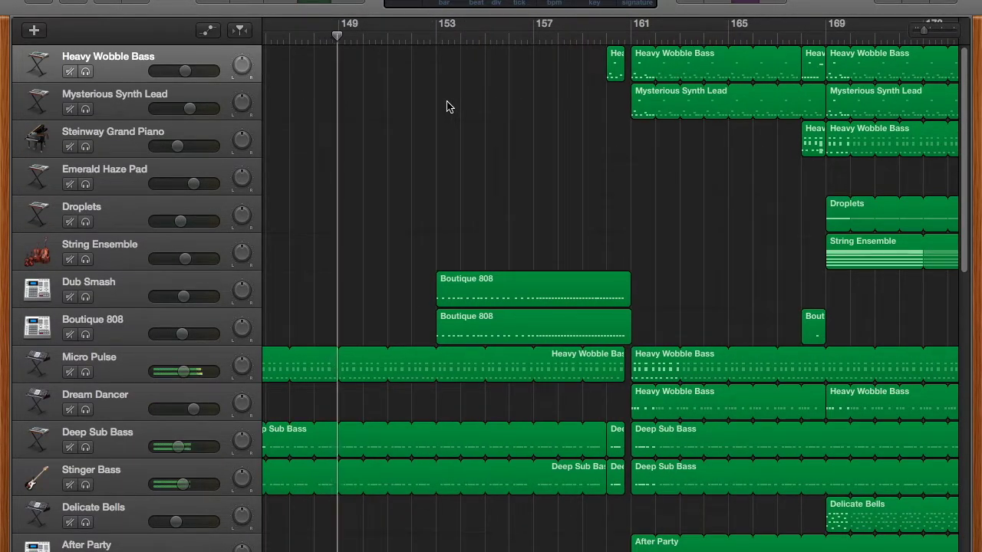
scroll(449, 107, up, 5)
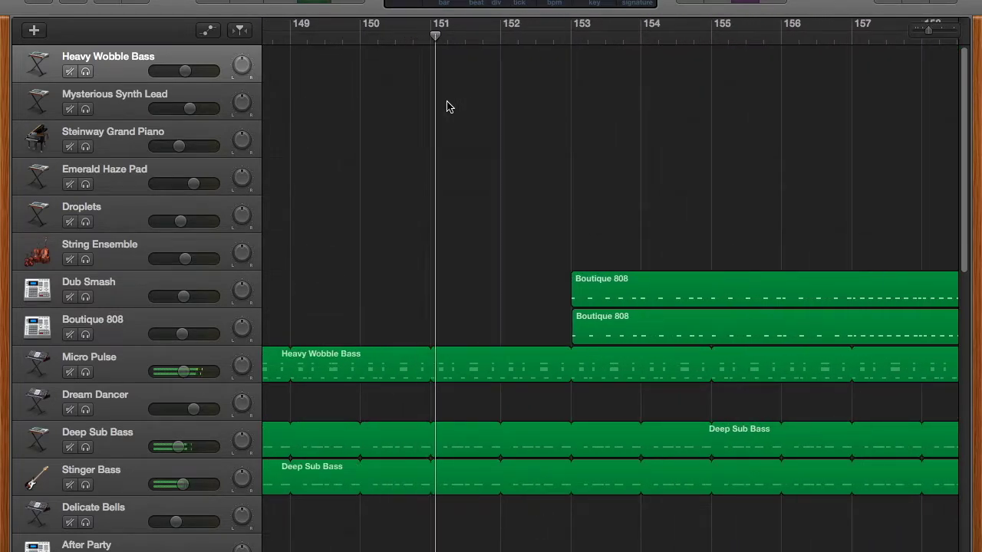
scroll(410, 276, down, 1)
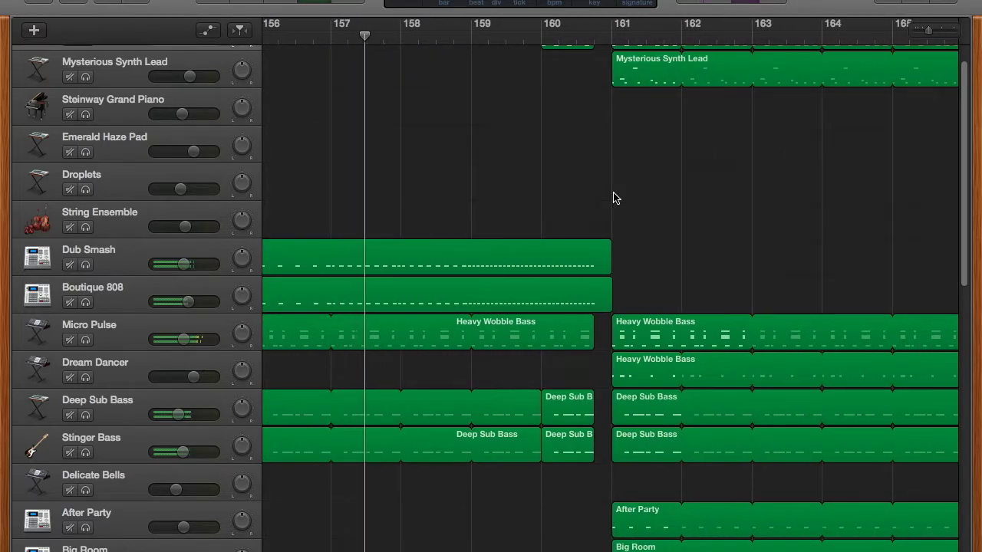
scroll(613, 198, up, 1)
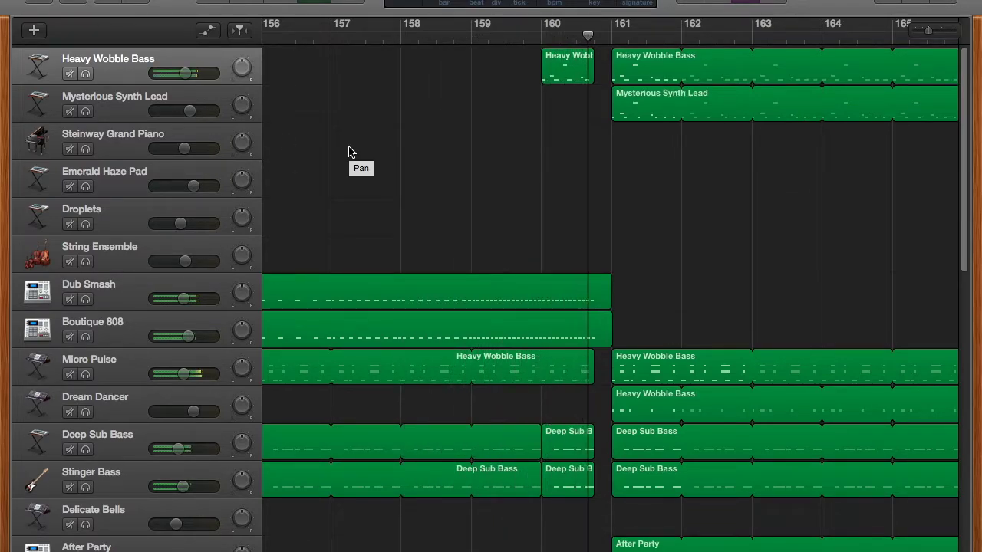
scroll(542, 215, down, 3)
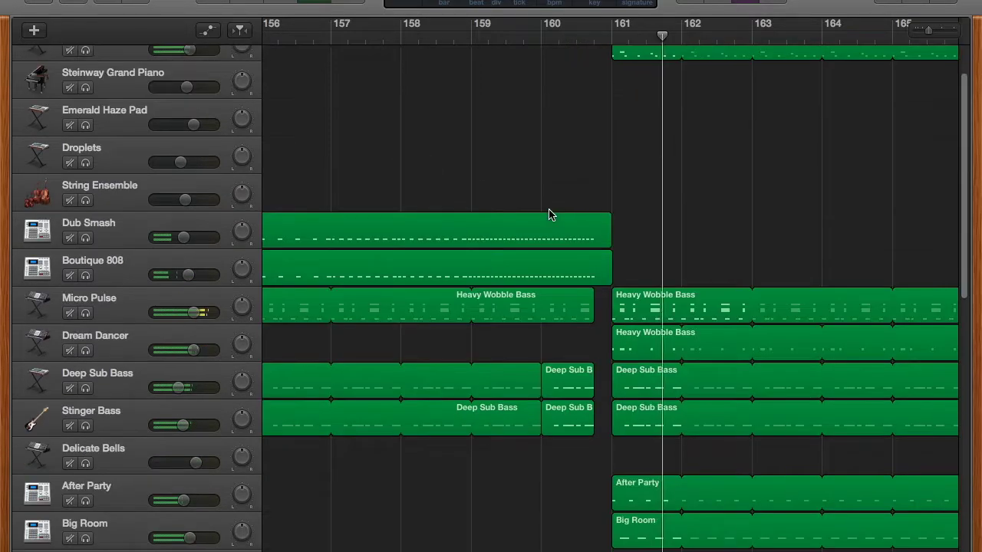
Zoom out to bar 180 and select the Micro Pulse track with its Heavy Wobble Bass regions.
key(super+Left)
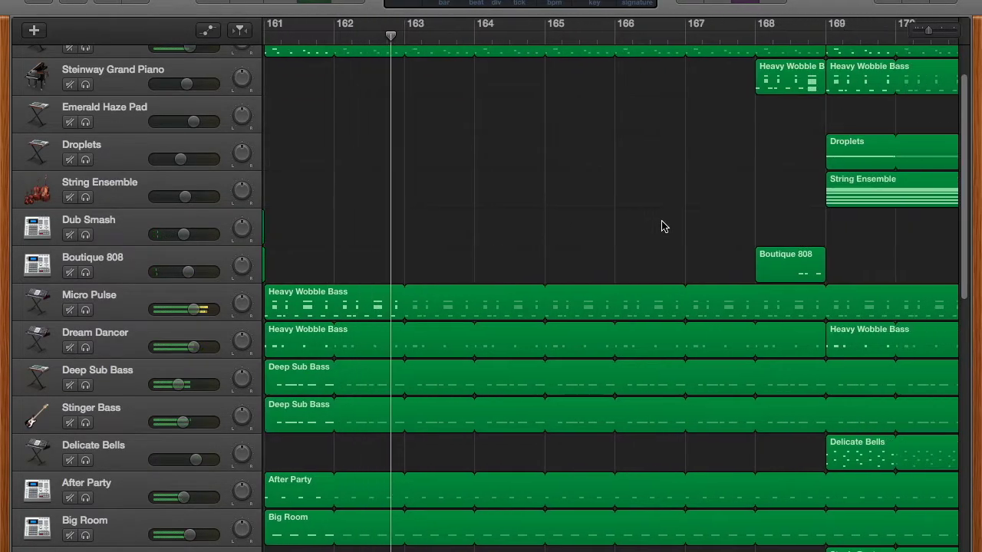
key(super+Left)
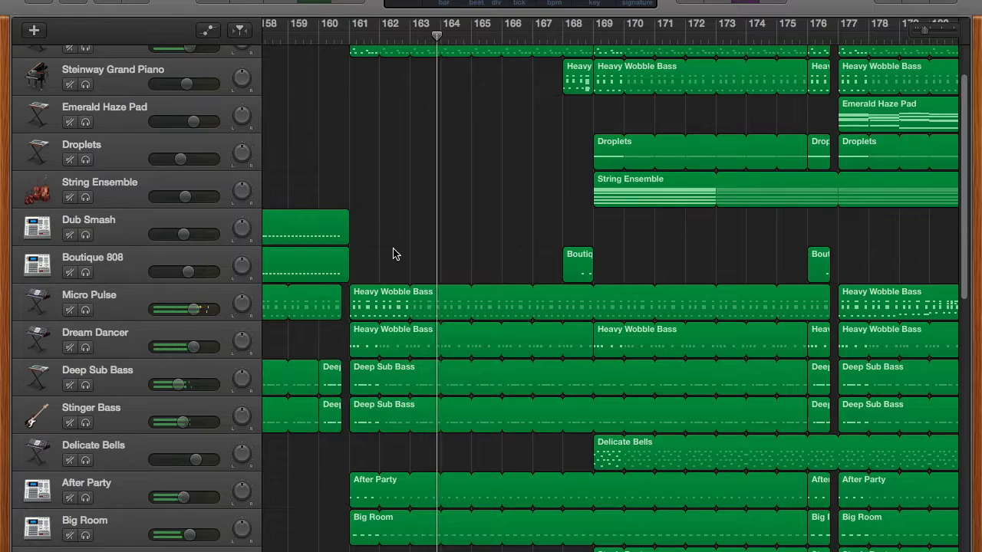
click(219, 301)
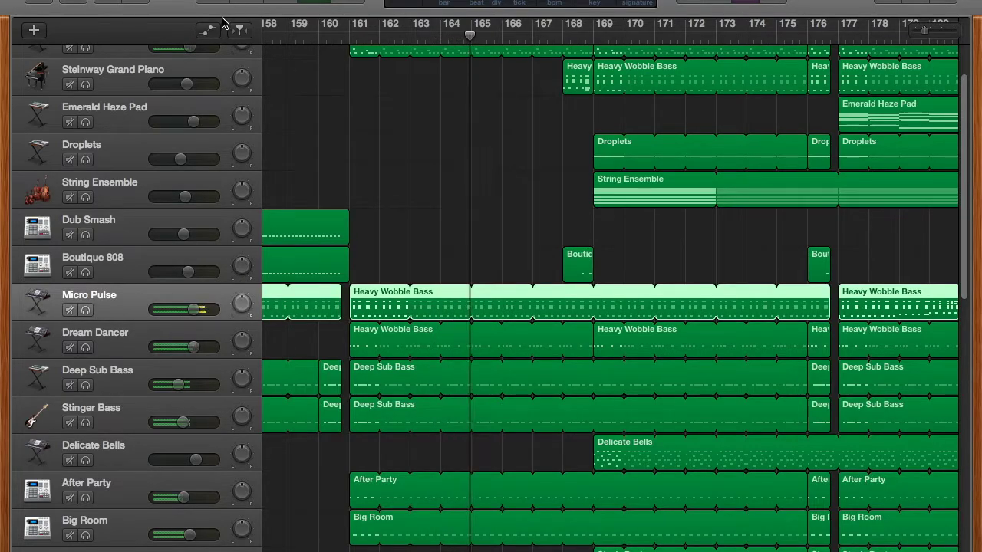
scroll(399, 222, down, 4)
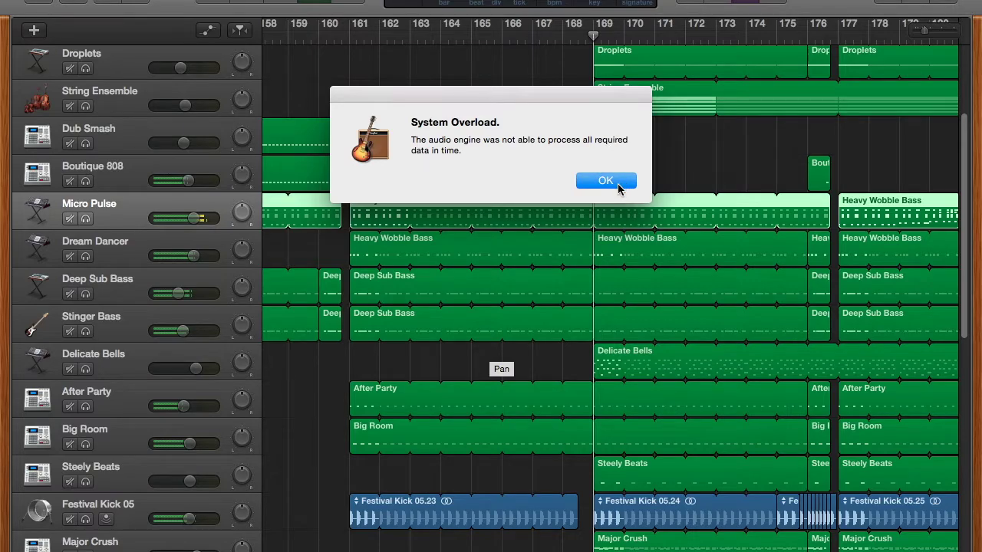
Dismiss the System Overload alert and restart playback from just before bar 169.
click(607, 181)
drag(575, 41, 564, 37)
key(space)
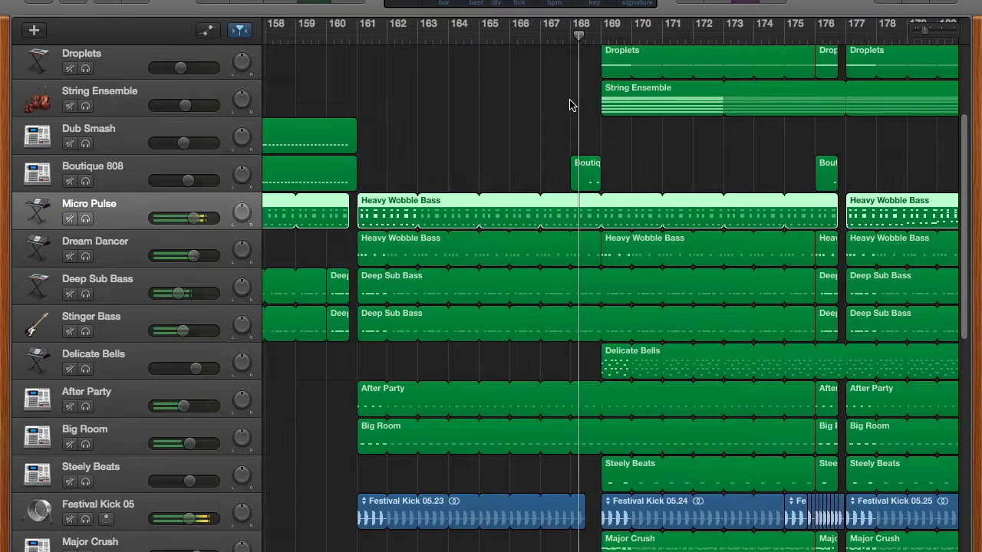
click(570, 103)
Zoom in on the gap near bar 177, then back out to bars 168–189.
key(super+Right)
key(super+Right)
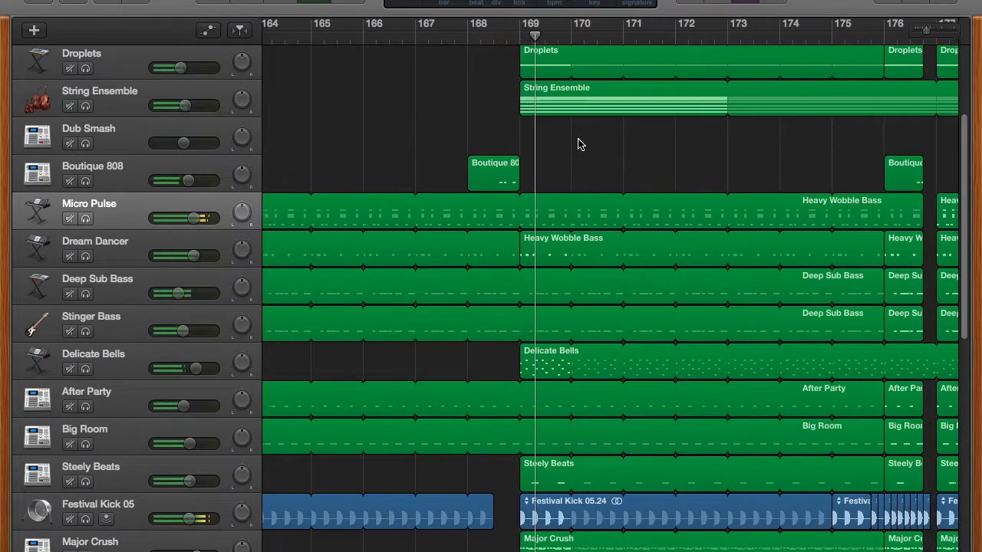
key(super+Left)
key(super+Left)
key(super+Left)
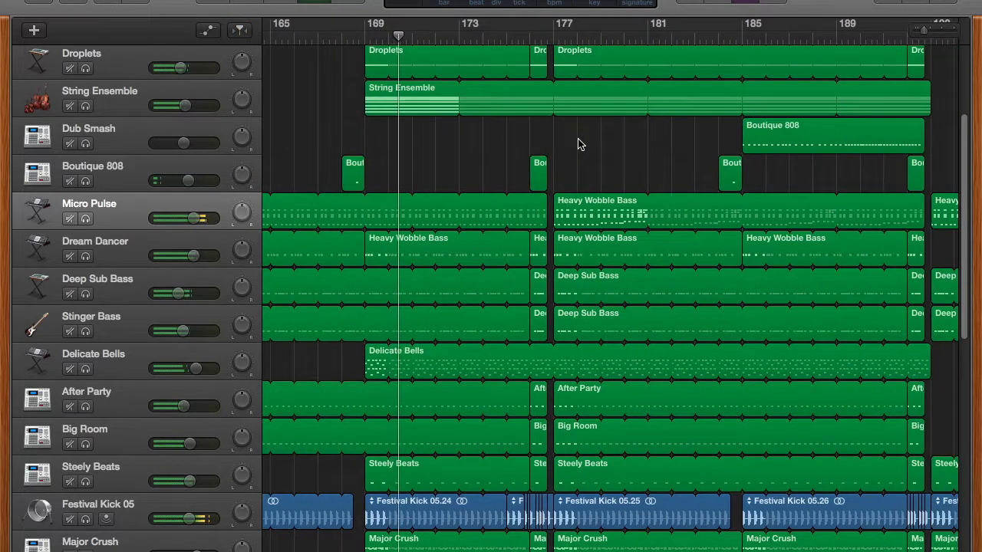
key(super+Right)
key(super+Left)
key(super+Left)
key(super+Left)
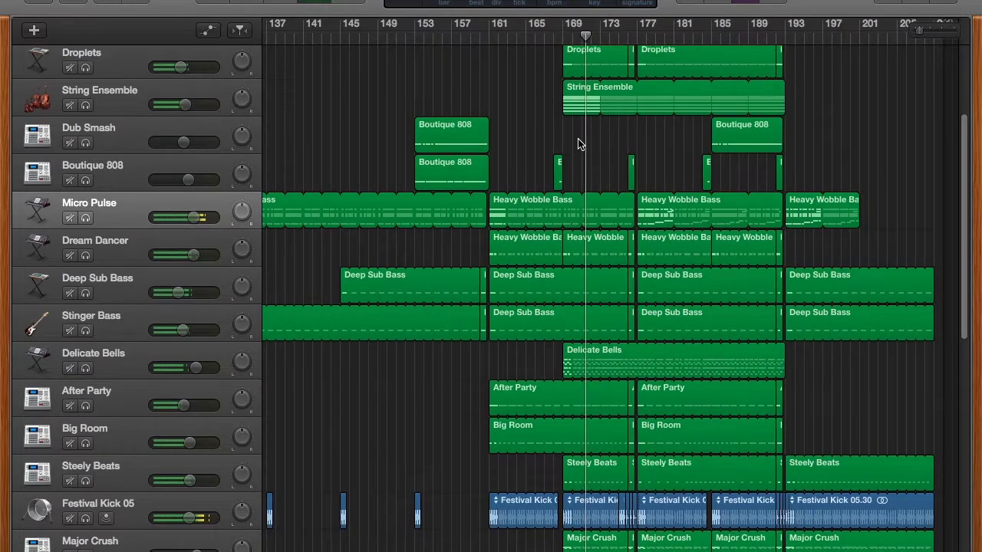
scroll(581, 143, down, 6)
key(super+Right)
key(super+Right)
key(super+Right)
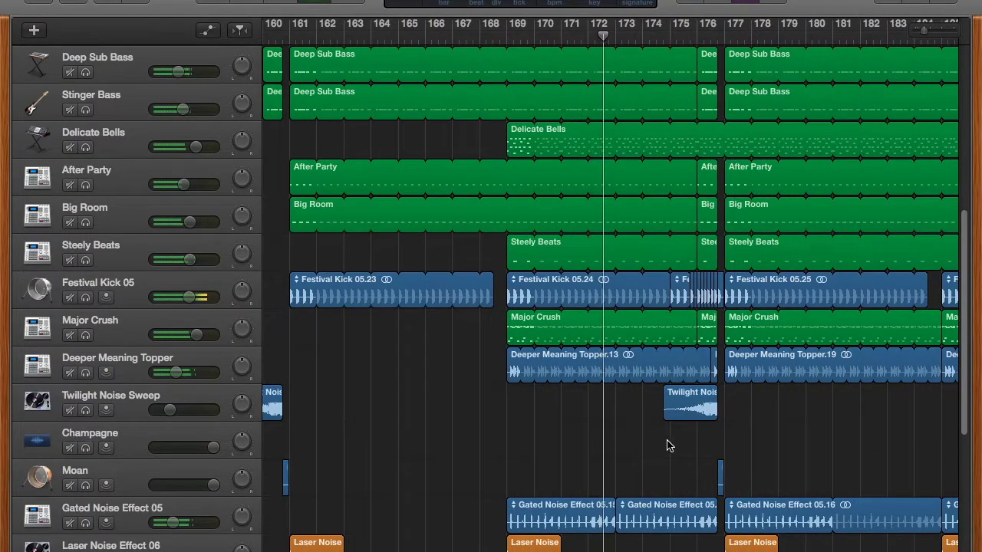
key(super+Right)
key(super+Right)
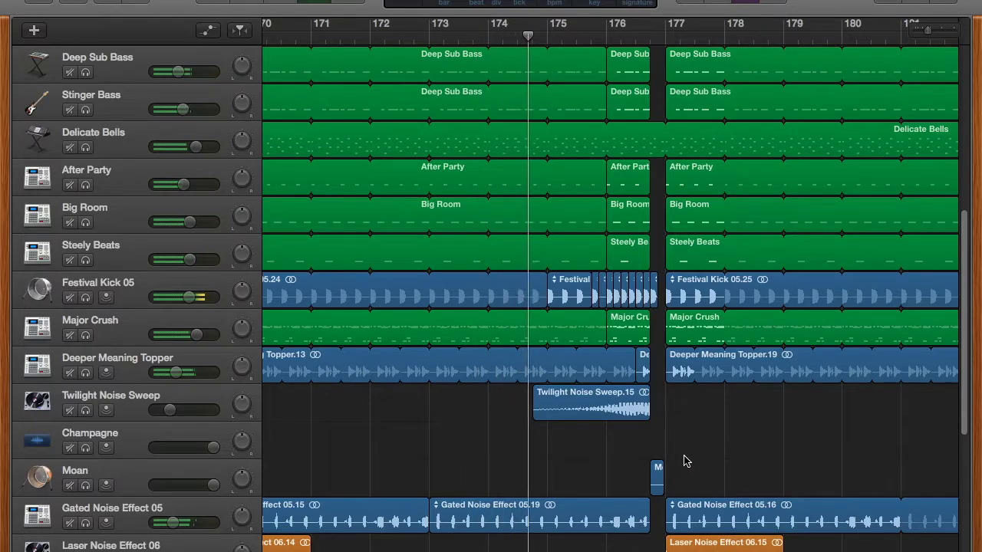
key(super+Right)
key(super+Right)
key(super+Right)
key(super+Right)
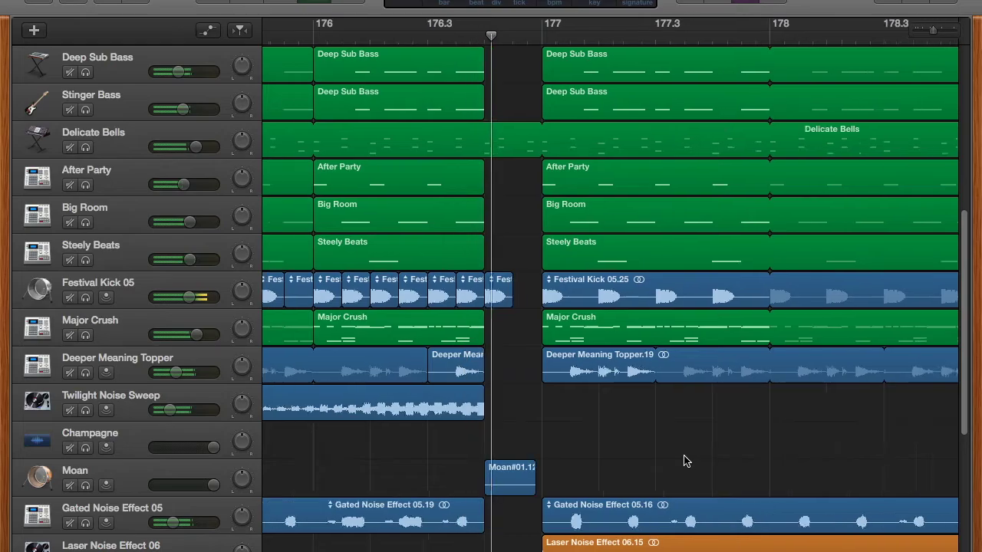
key(super+Left)
key(super+Left)
key(super+Left)
key(super+Left)
key(super+Left)
key(super+Left)
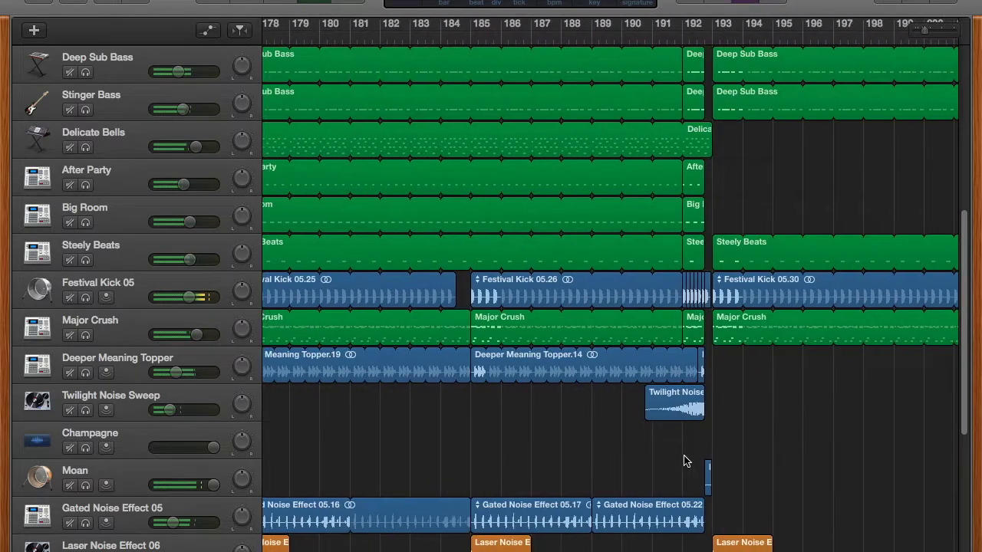
scroll(687, 461, up, 1)
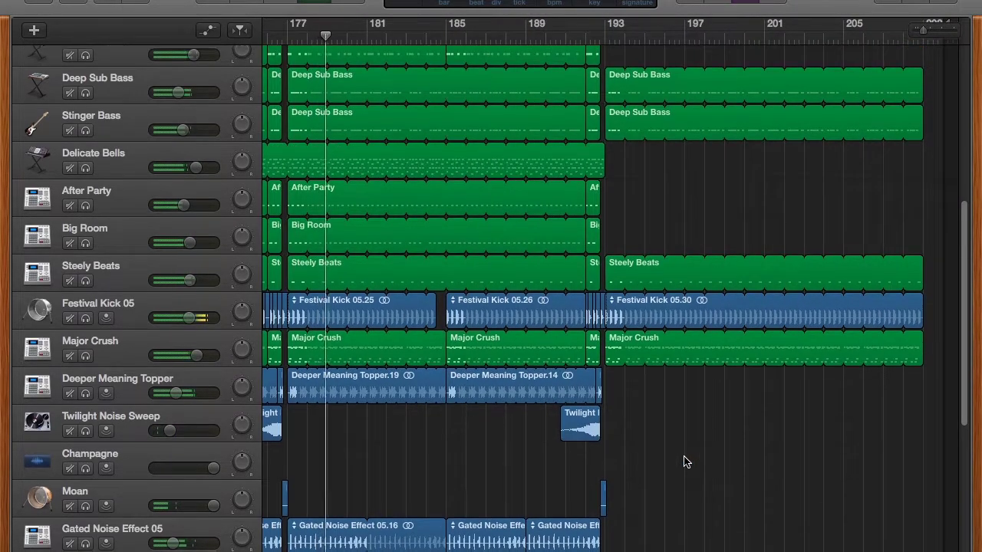
scroll(686, 461, down, 9)
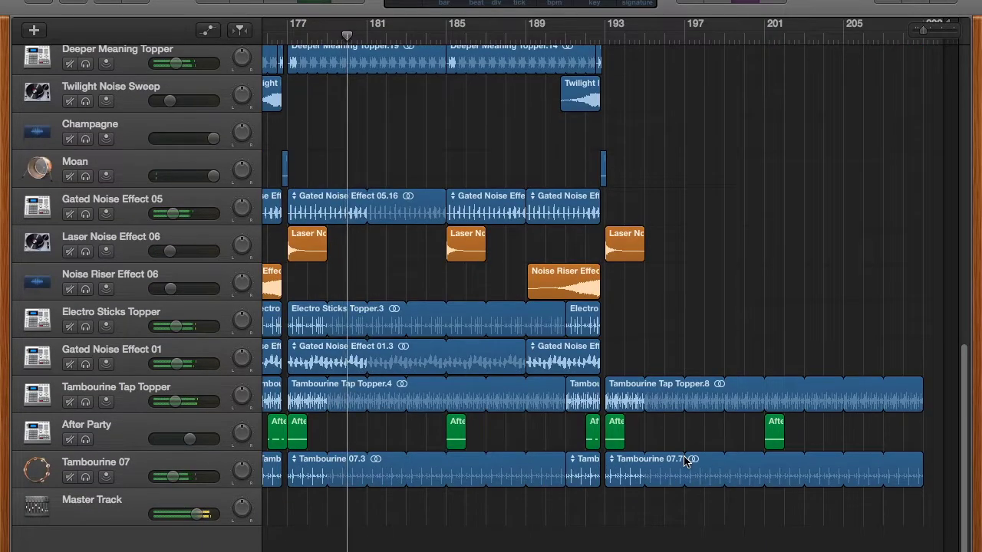
scroll(686, 461, up, 10)
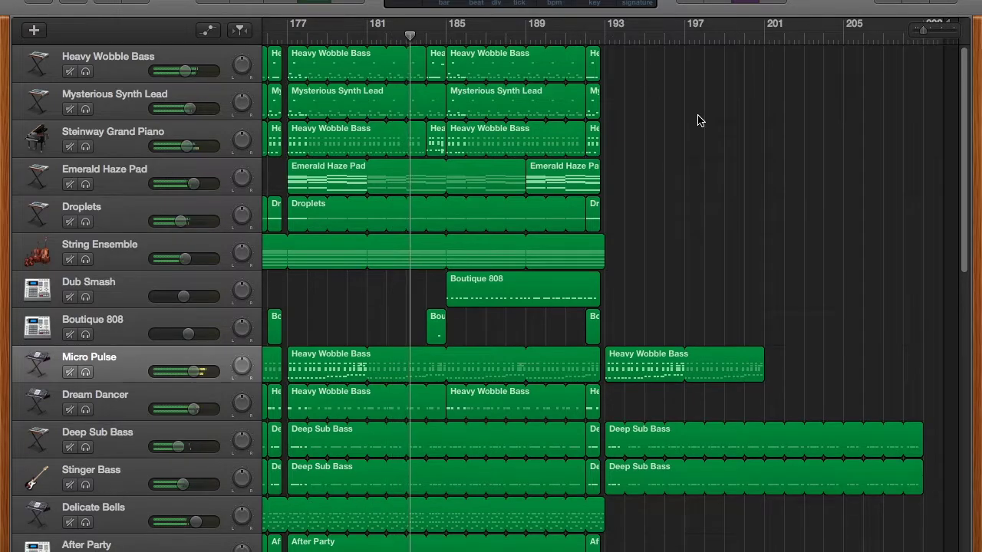
scroll(373, 278, left, 10)
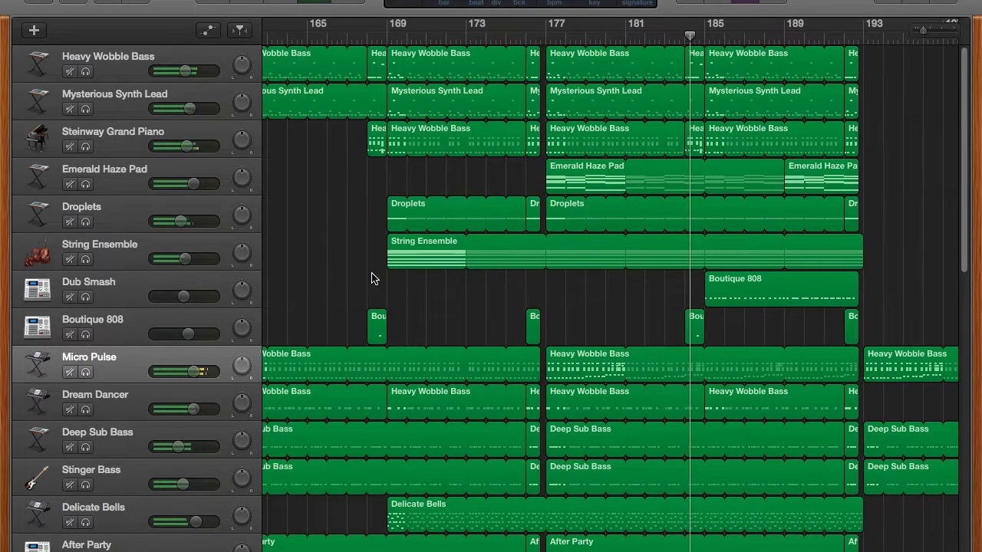
scroll(512, 317, up, 5)
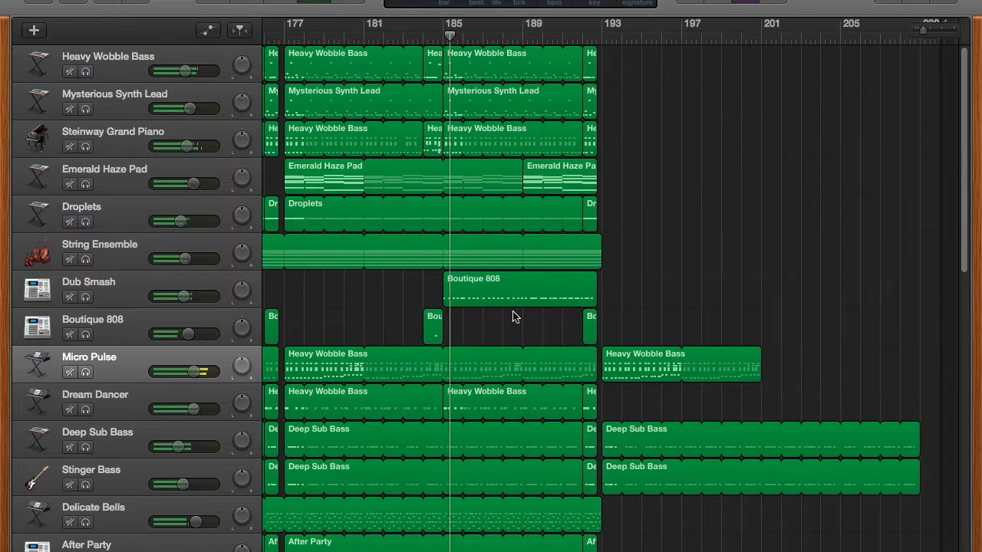
scroll(513, 317, right, 10)
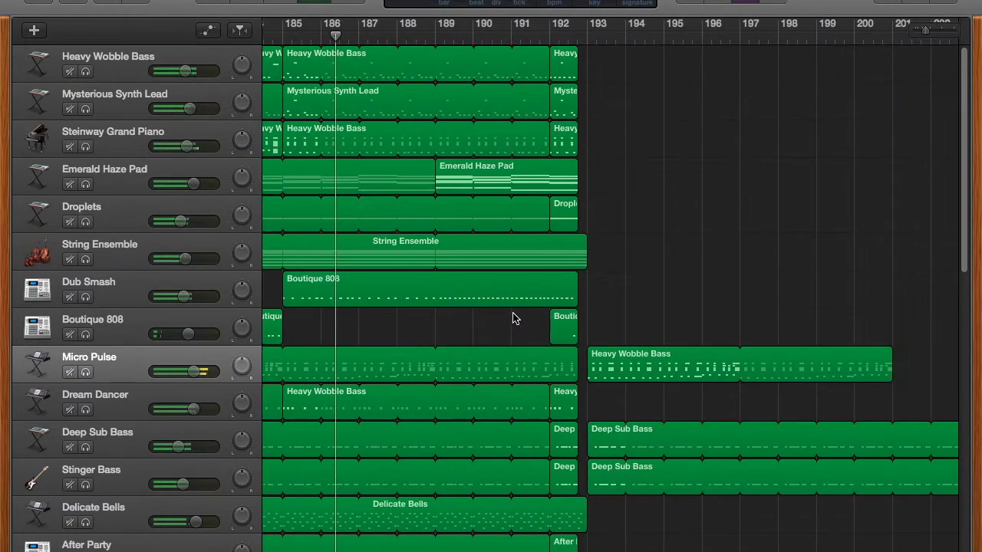
scroll(589, 287, down, 5)
scroll(588, 287, down, 5)
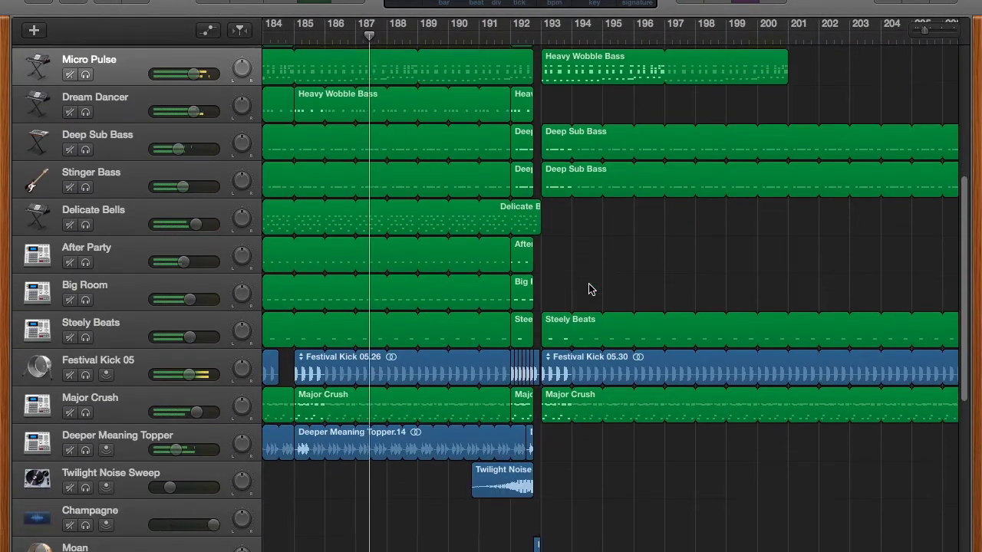
scroll(589, 287, down, 10)
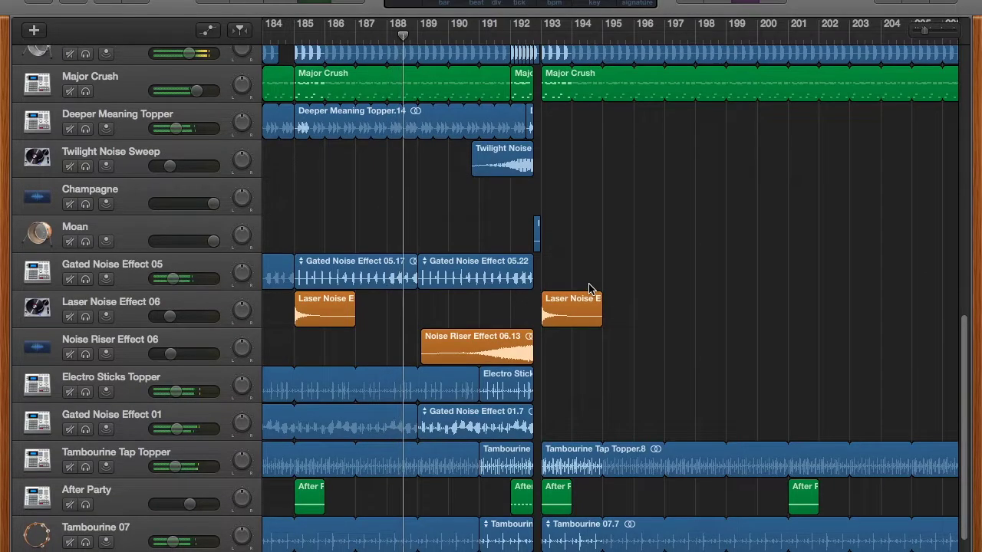
scroll(588, 288, down, 3)
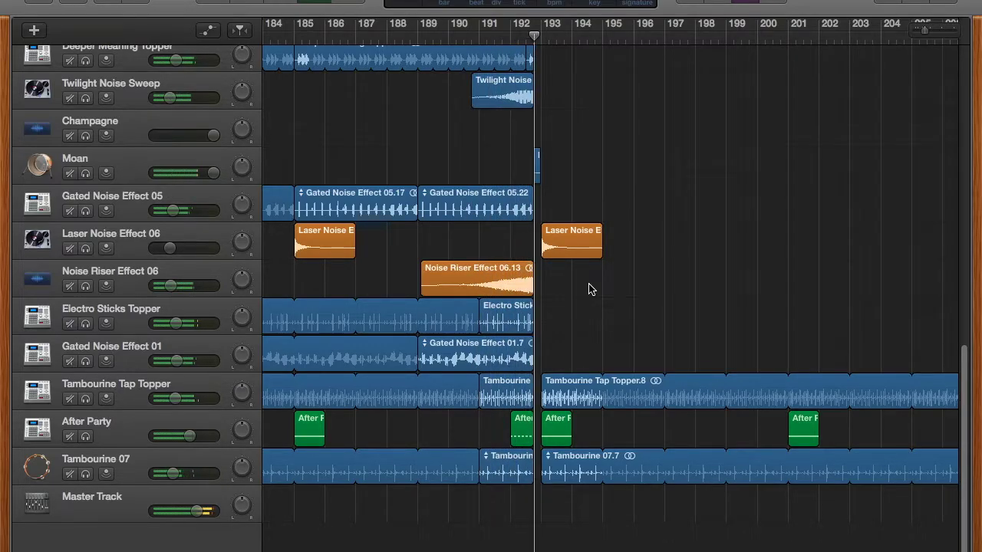
scroll(589, 287, up, 10)
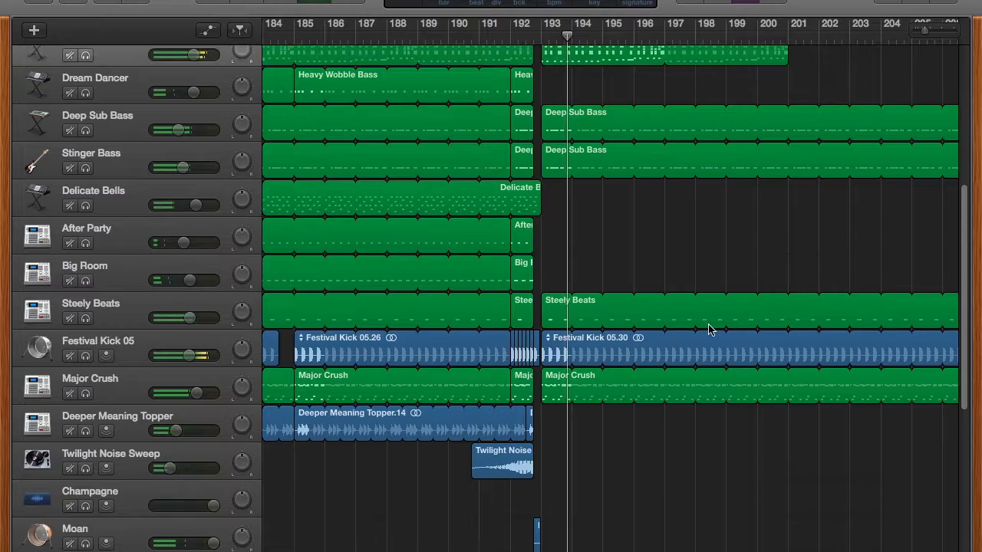
scroll(708, 250, up, 5)
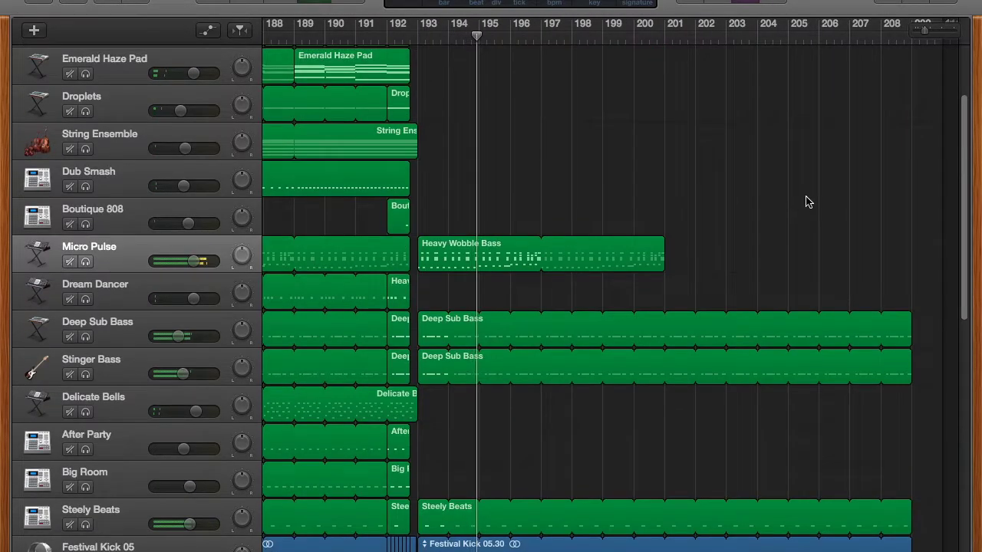
scroll(806, 202, up, 3)
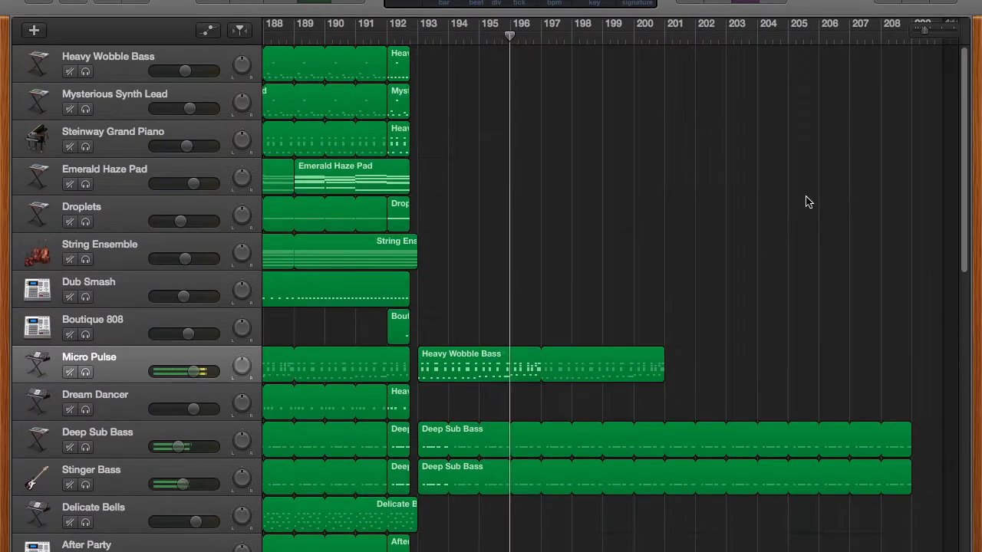
scroll(806, 202, down, 7)
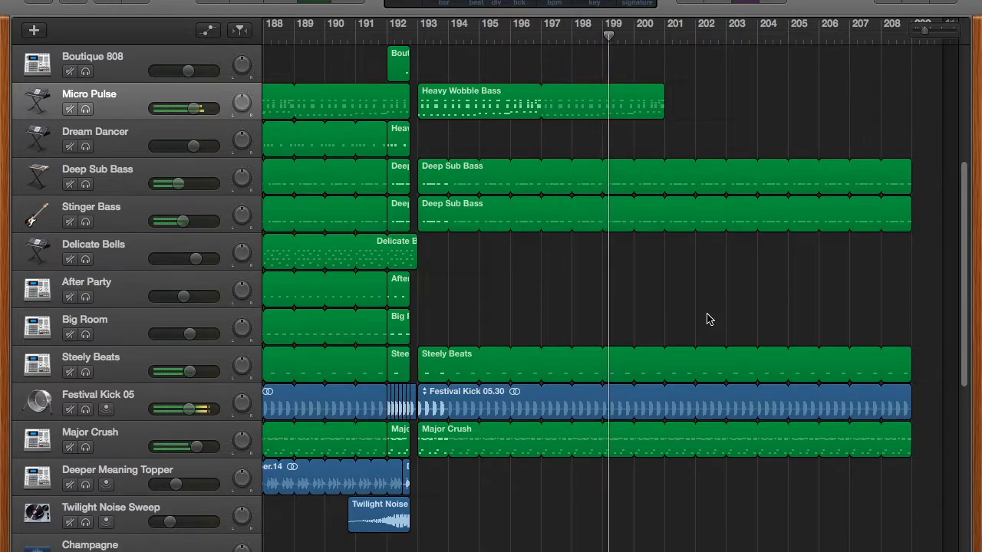
scroll(709, 320, down, 6)
scroll(709, 319, down, 5)
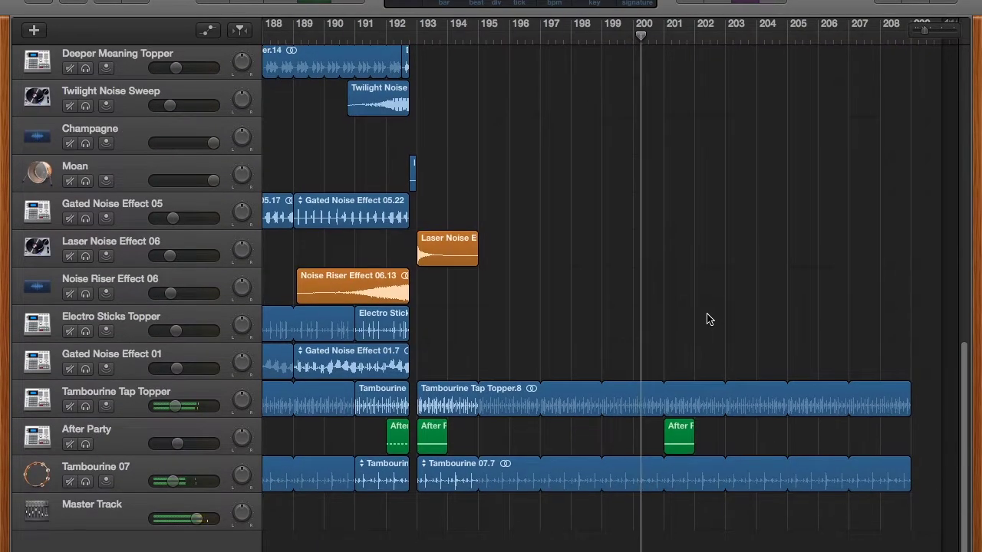
scroll(709, 319, up, 2)
scroll(707, 320, down, 5)
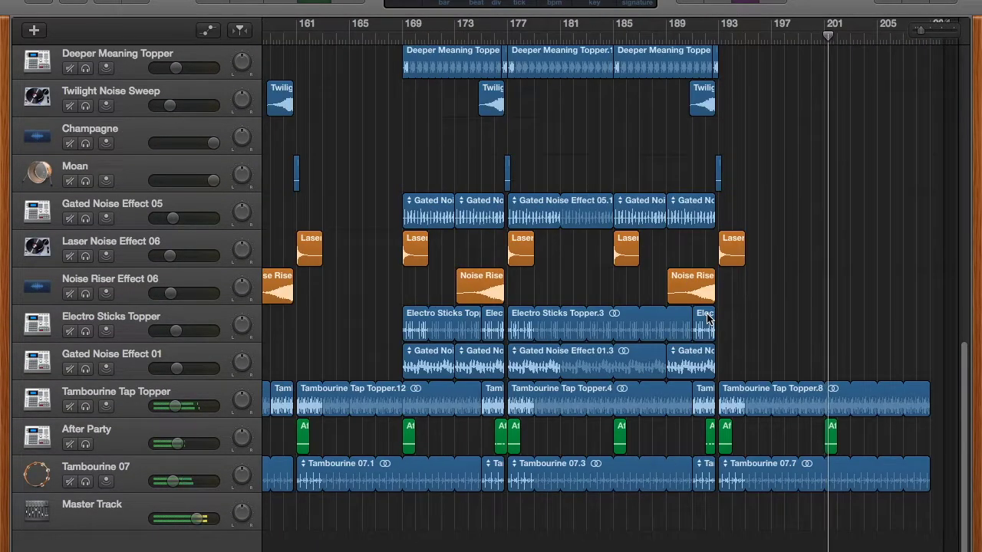
scroll(772, 310, up, 3)
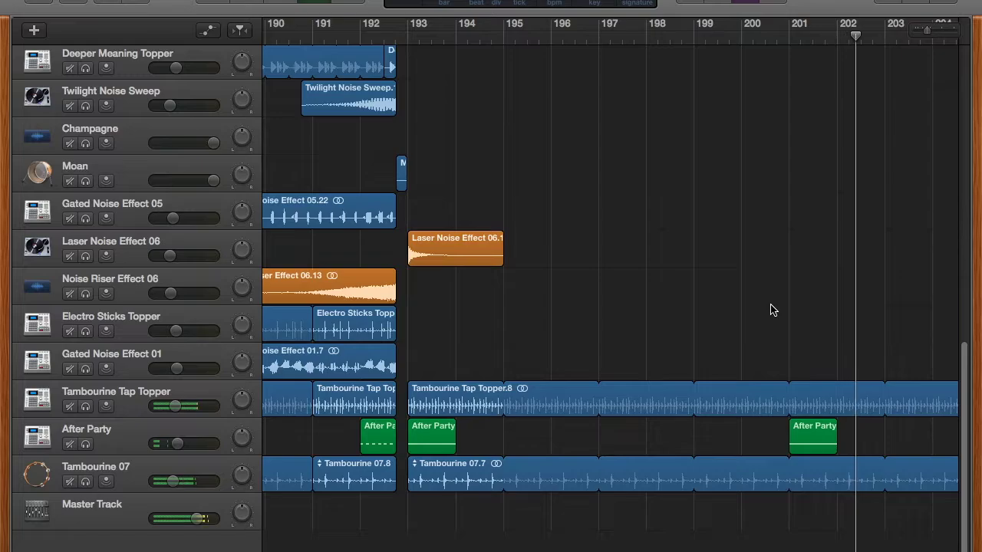
scroll(773, 310, up, 3)
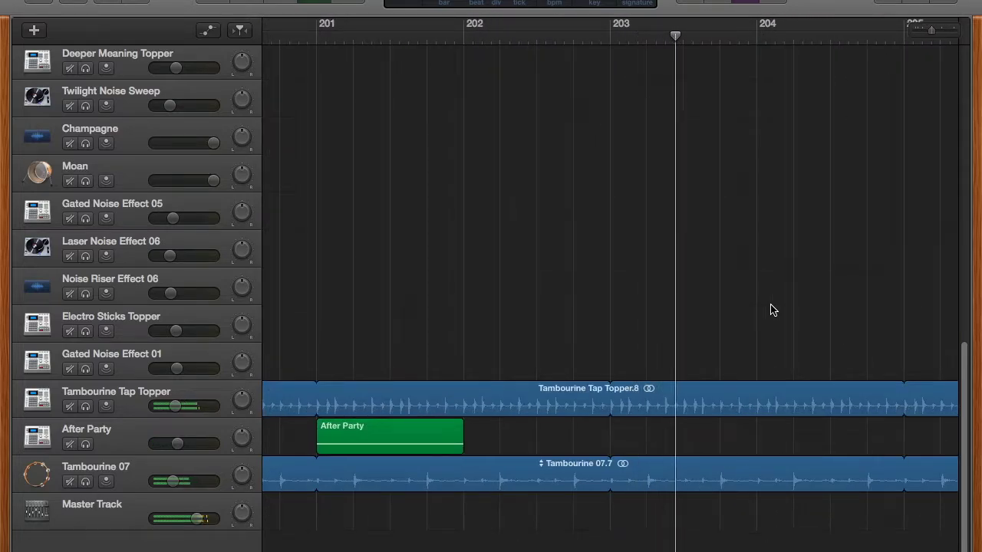
scroll(771, 310, up, 6)
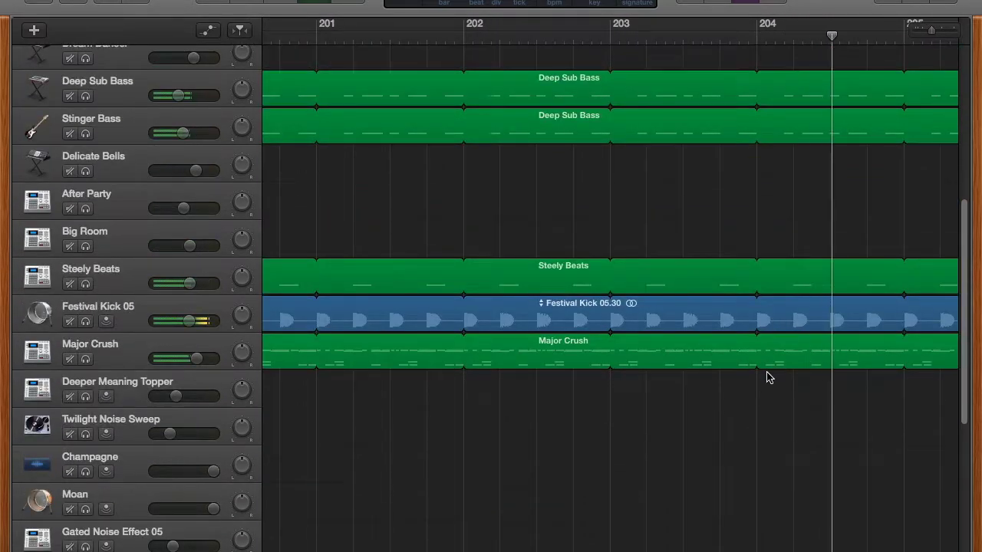
scroll(755, 272, down, 3)
scroll(739, 235, up, 6)
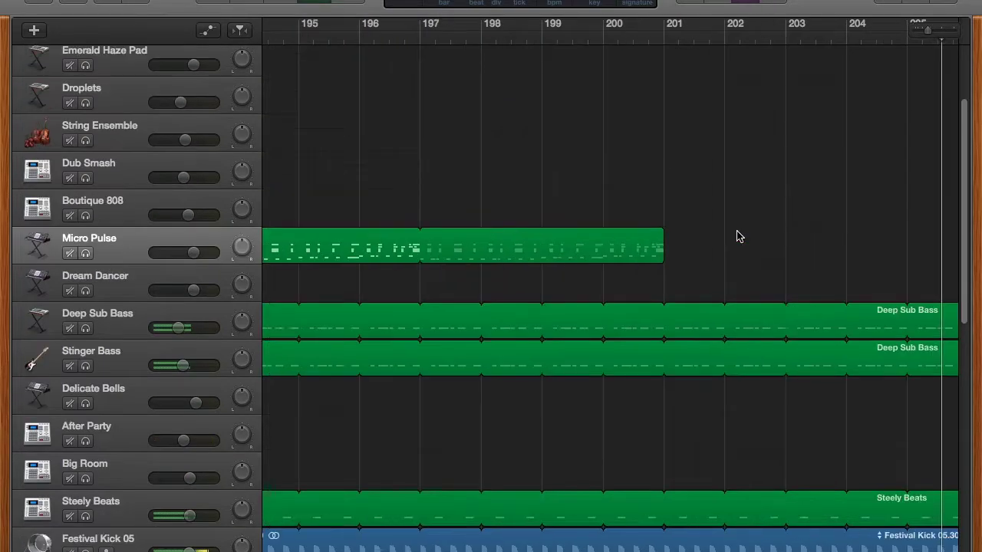
scroll(729, 230, down, 5)
scroll(793, 190, up, 4)
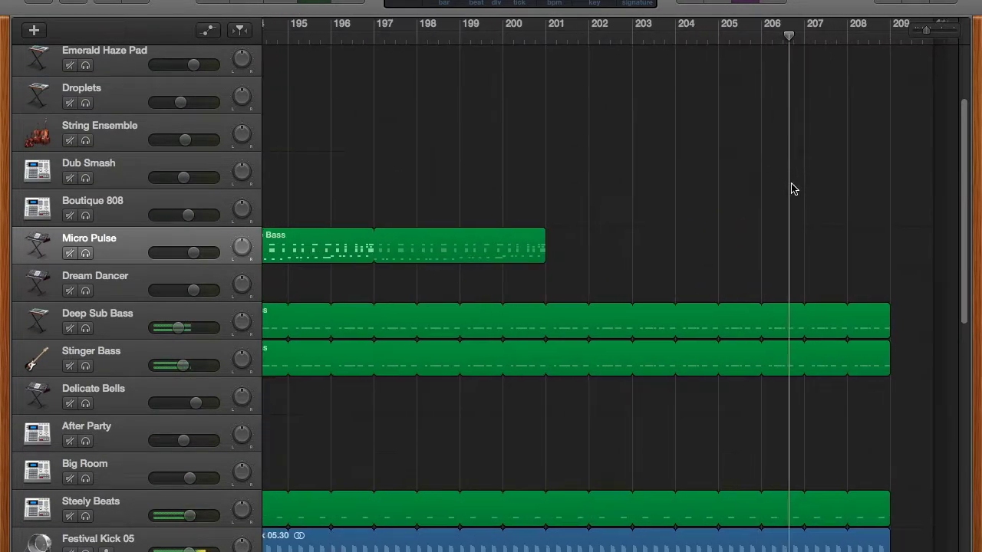
scroll(794, 189, down, 3)
scroll(793, 190, left, 5)
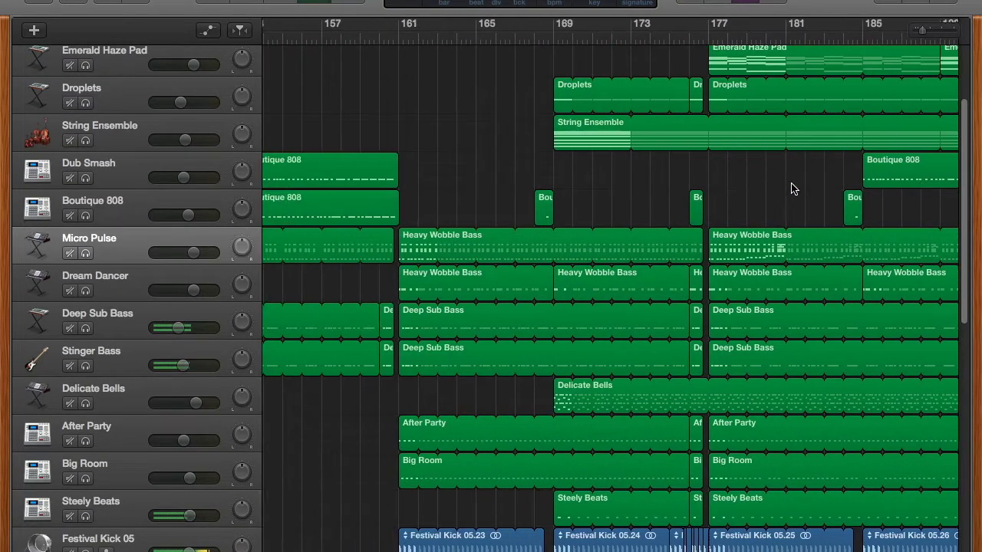
scroll(793, 189, left, 15)
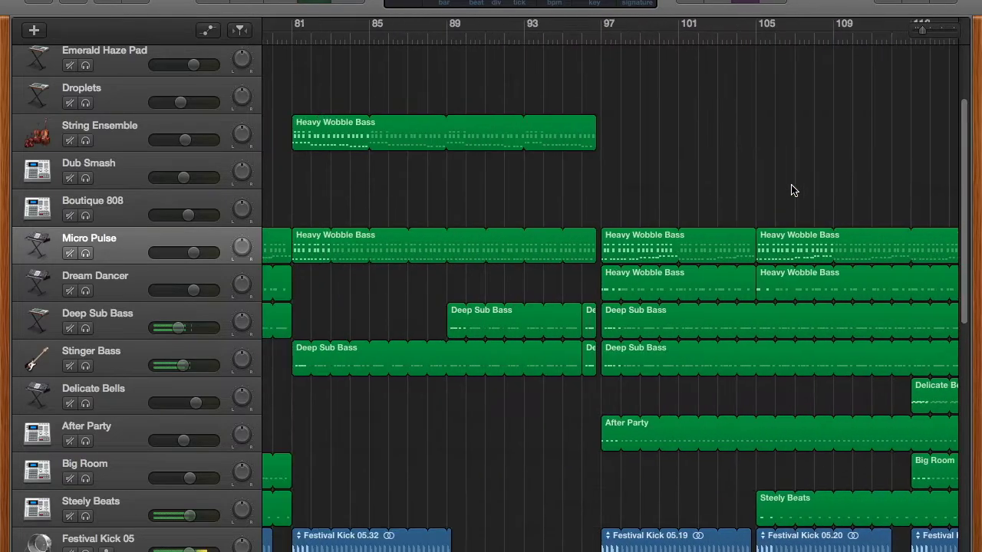
scroll(793, 189, down, 6)
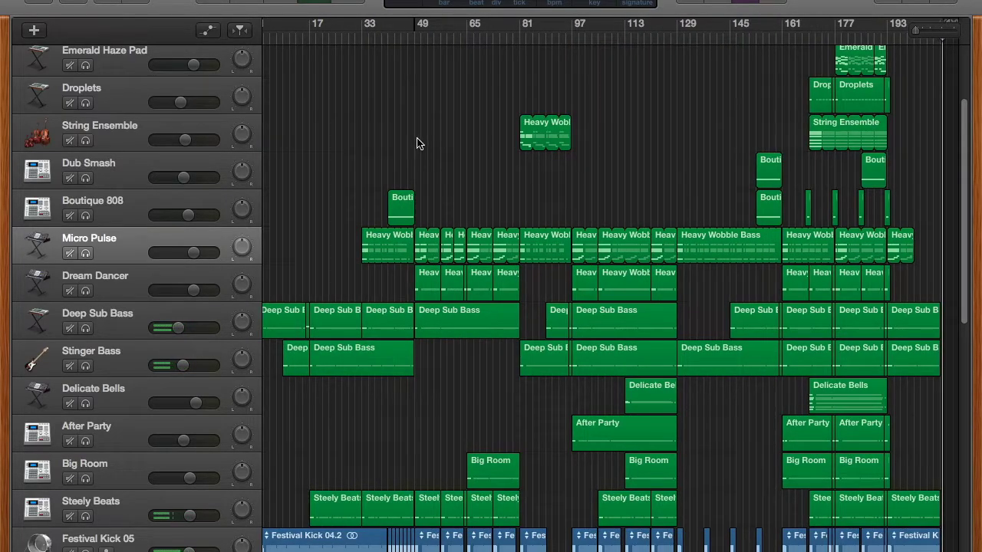
scroll(416, 144, up, 3)
scroll(417, 143, up, 5)
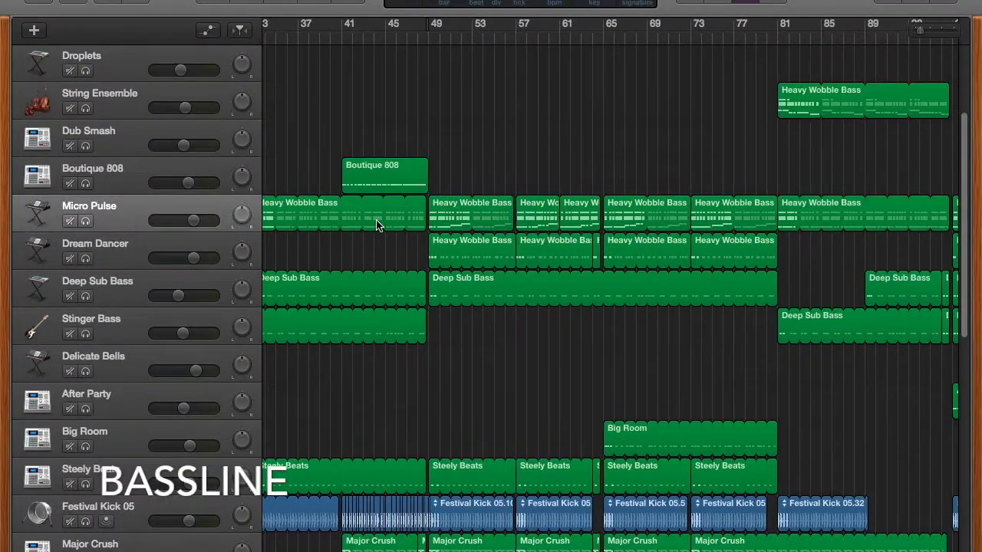
scroll(376, 222, up, 4)
scroll(369, 77, up, 5)
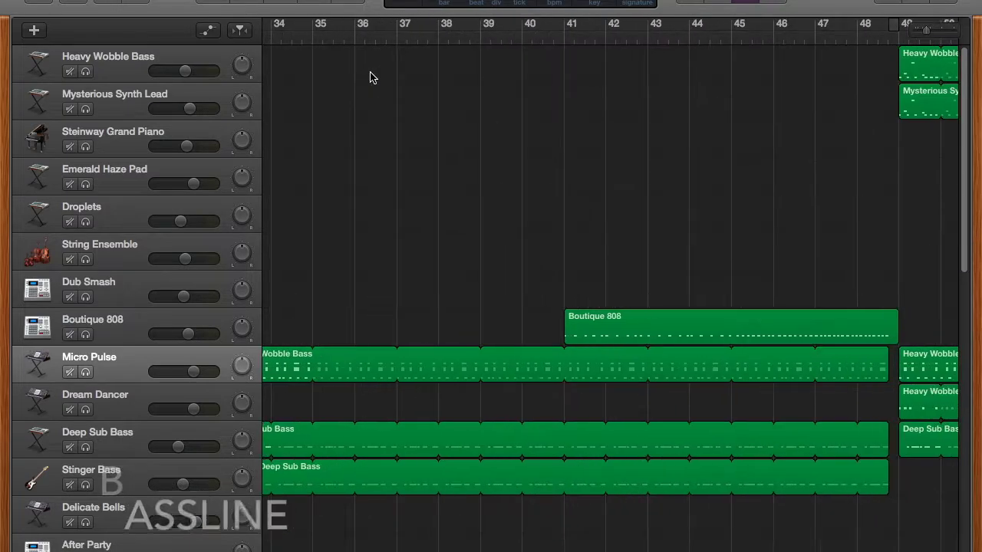
scroll(427, 100, right, 8)
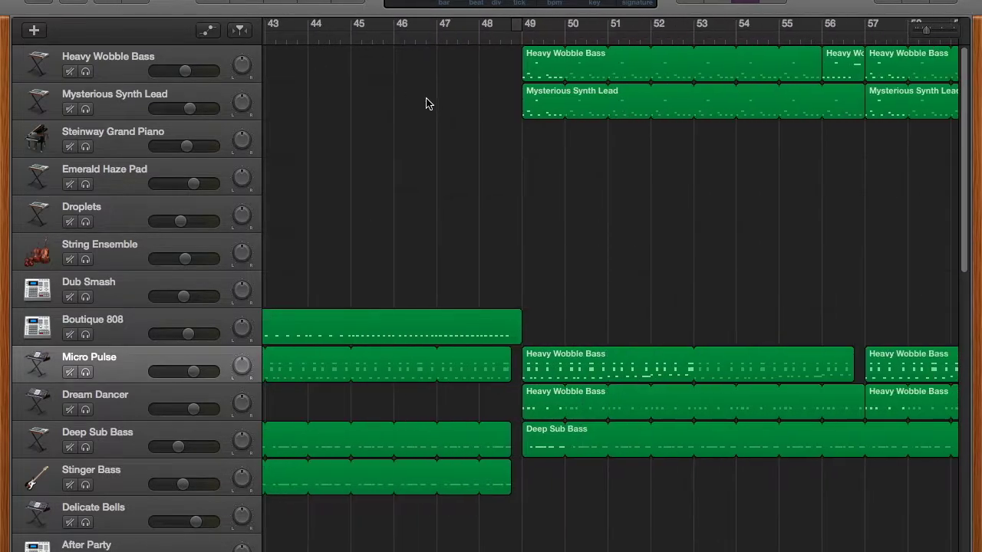
Open the Heavy Wobble Bass notes in the piano roll and play the region from bar 49.
double_click(540, 70)
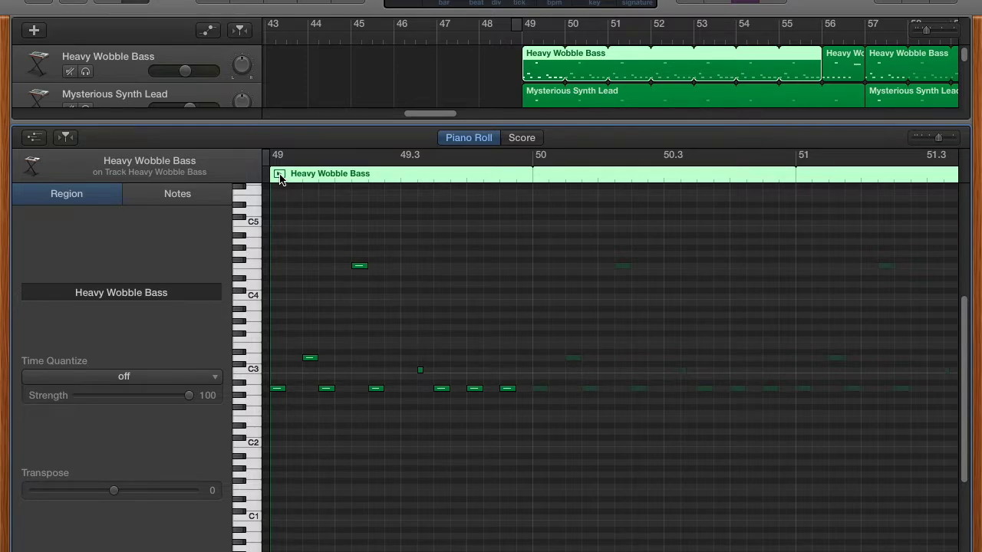
click(280, 177)
key(space)
scroll(311, 350, down, 3)
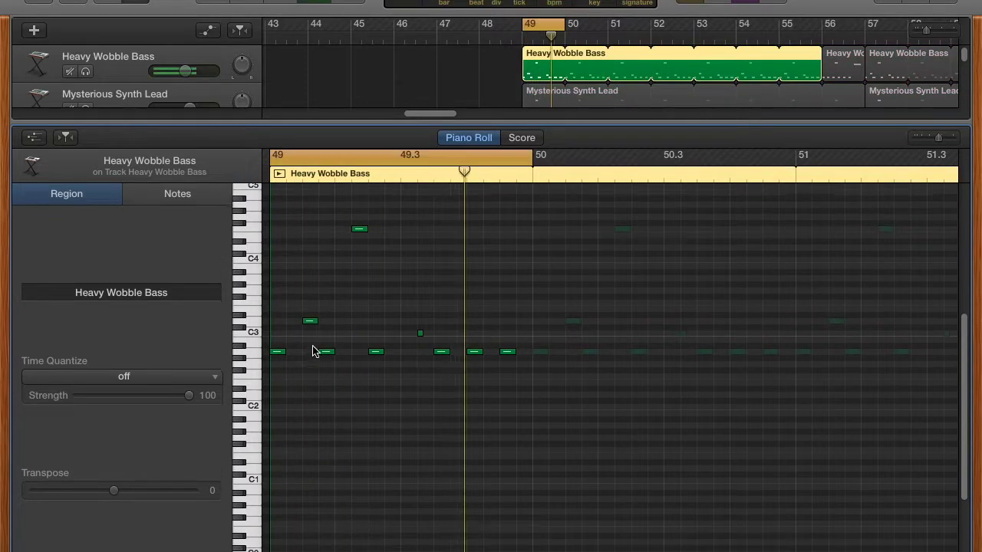
Enlarge the Heavy Wobble Bass Smart Controls and try the Unison and Chorus pads.
click(114, 2)
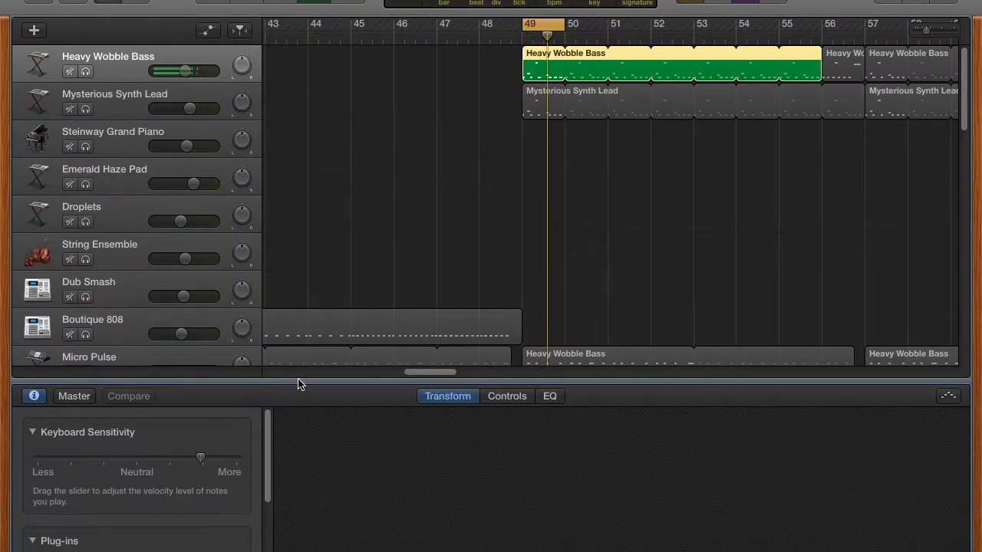
drag(290, 379, 268, 316)
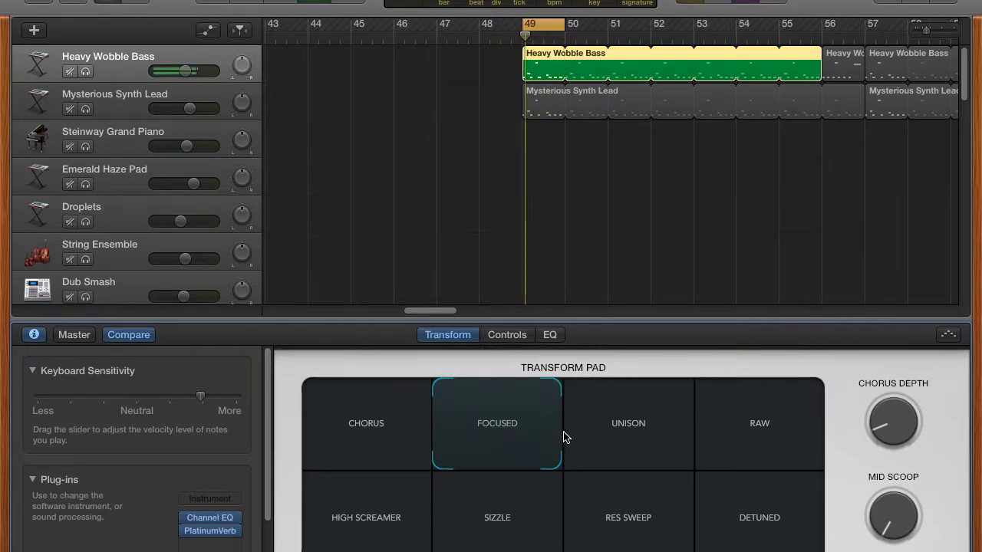
click(602, 442)
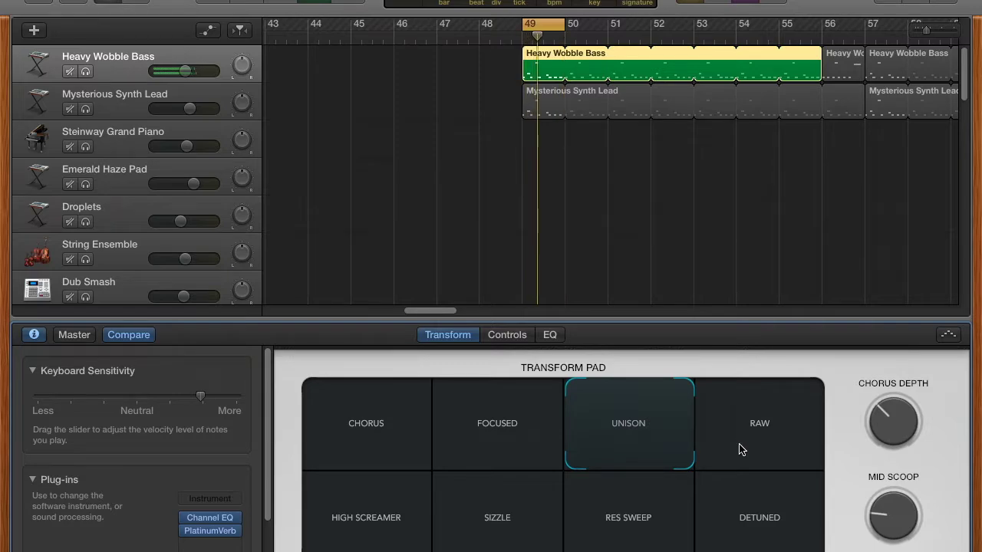
click(313, 448)
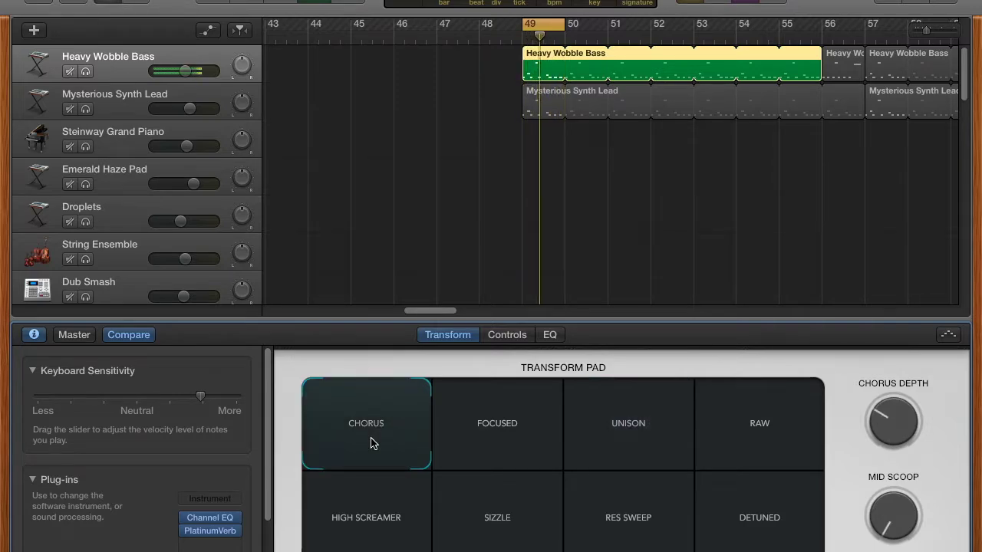
Try High Screamer, Sizzle, Res Sweep and Detuned, then settle back on Focused.
click(378, 513)
click(468, 519)
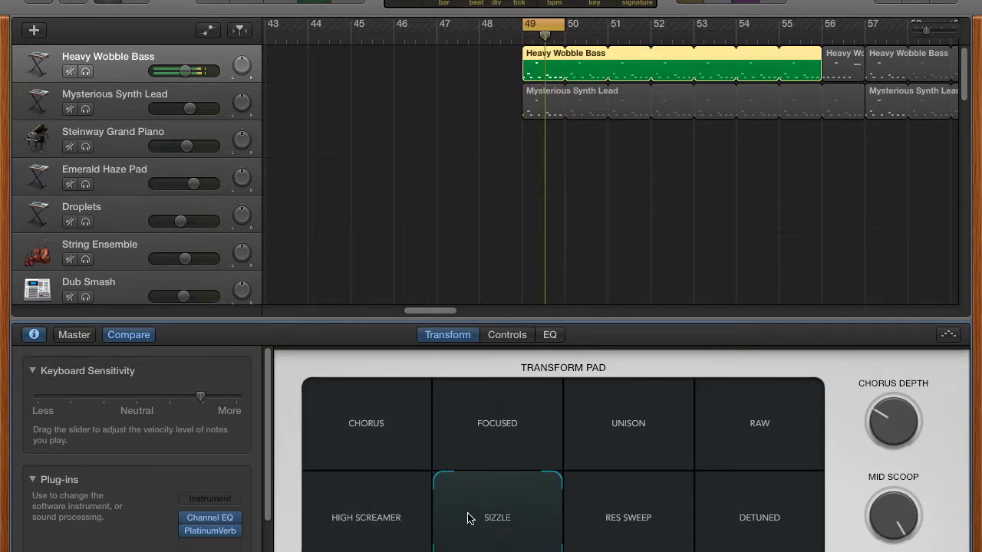
click(588, 530)
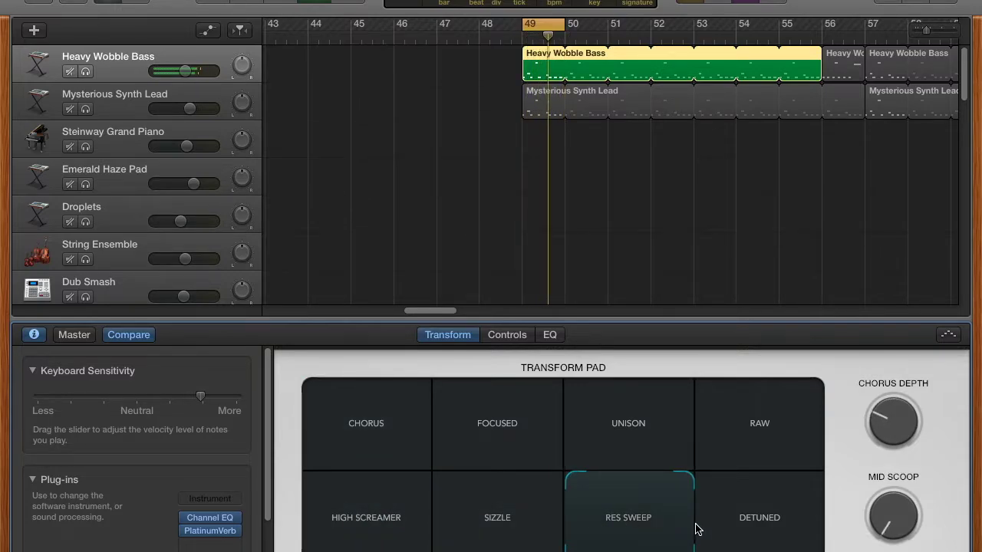
click(727, 524)
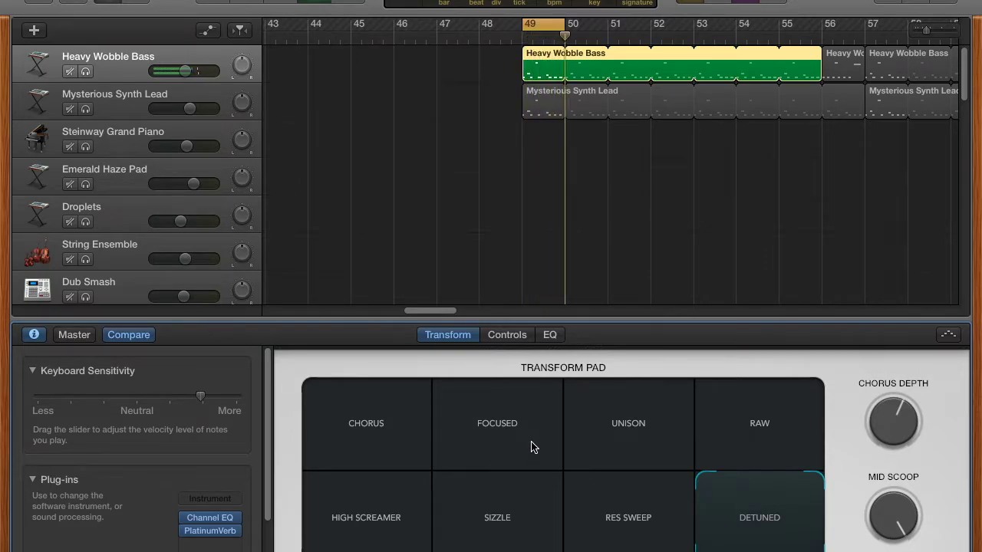
click(495, 434)
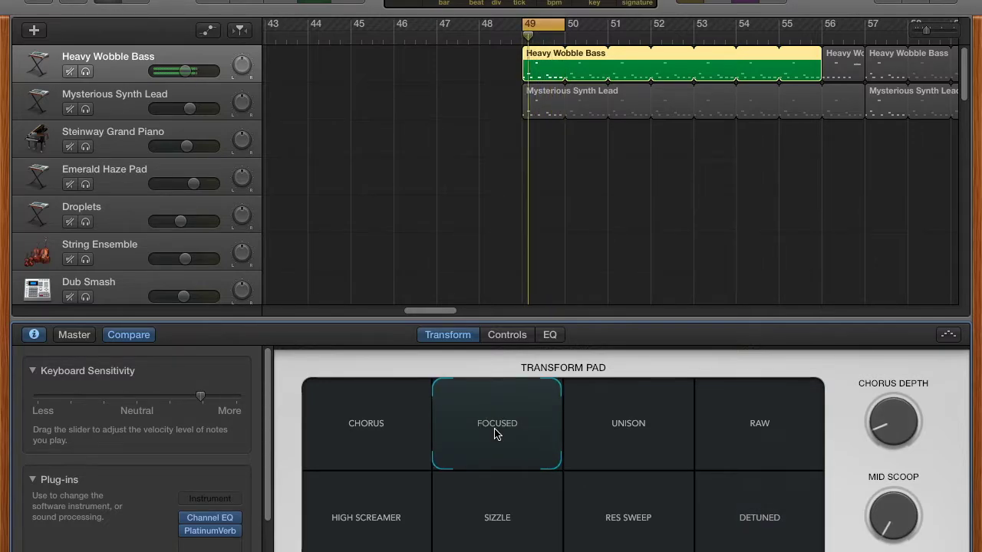
Raise the bass synth's LP Cutoff slightly and reveal the tracks' automation lanes.
click(507, 335)
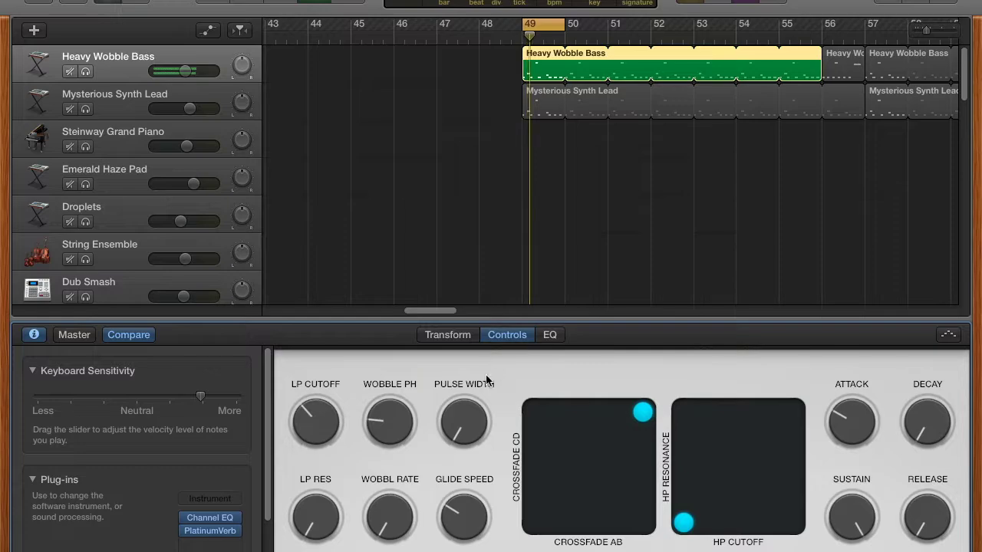
drag(318, 422, 307, 368)
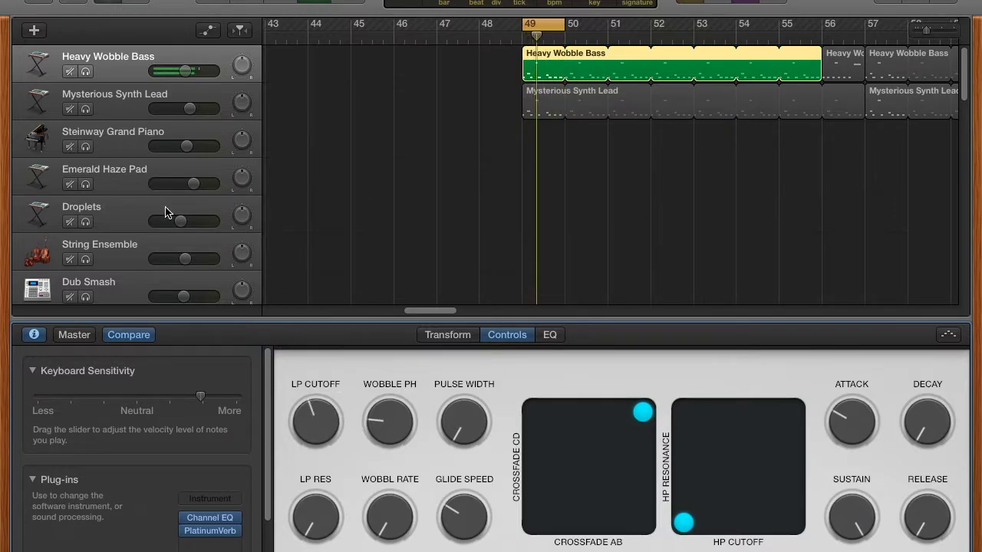
click(210, 31)
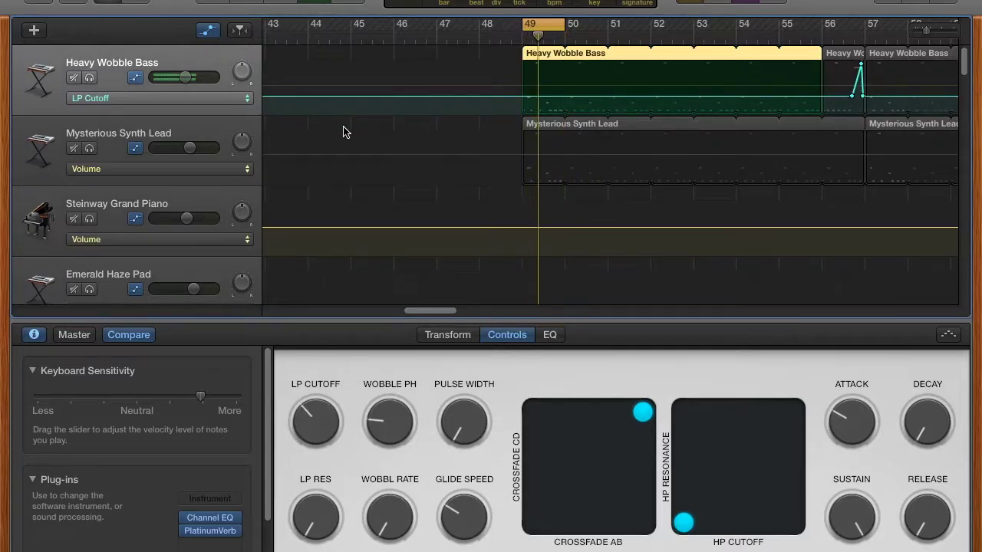
Scroll along the timeline to inspect the Heavy Wobble Bass LP Cutoff automation sweeps.
scroll(343, 132, left, 5)
scroll(343, 132, down, 5)
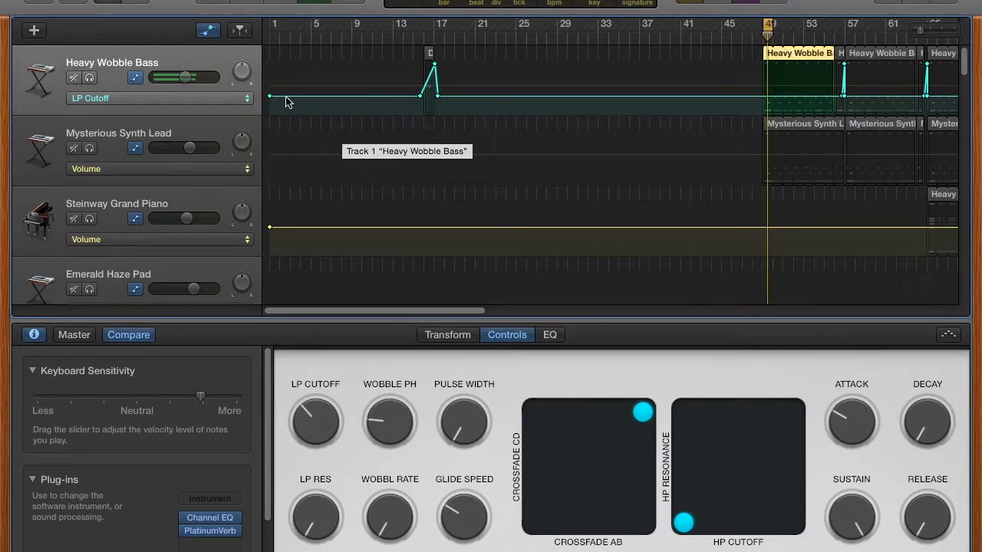
scroll(499, 87, right, 5)
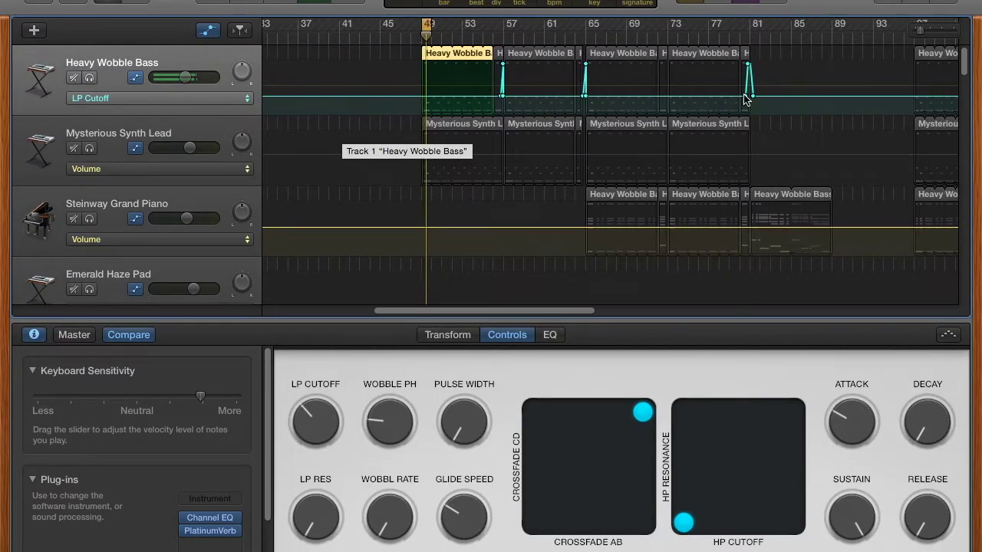
scroll(745, 93, right, 5)
scroll(743, 100, right, 2)
scroll(744, 100, right, 8)
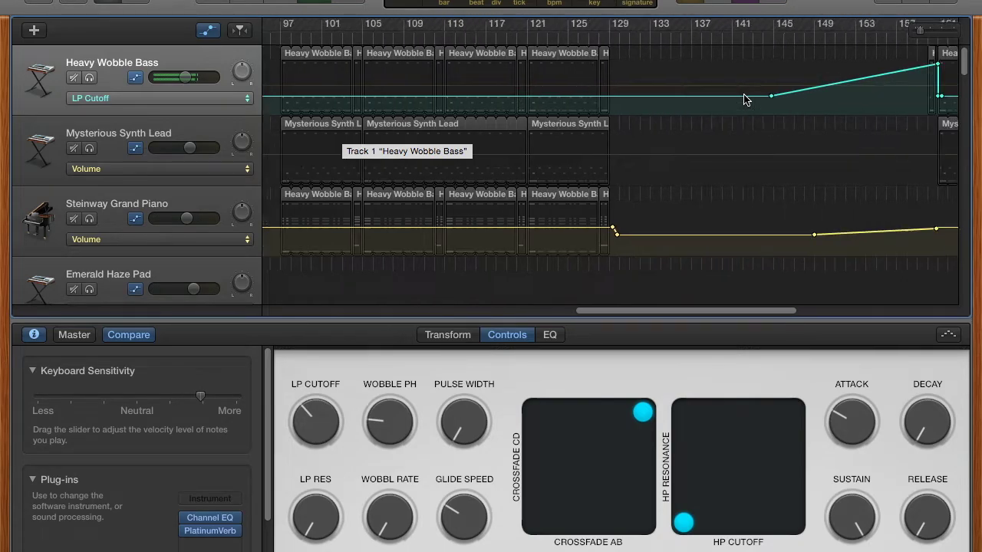
scroll(744, 99, right, 1)
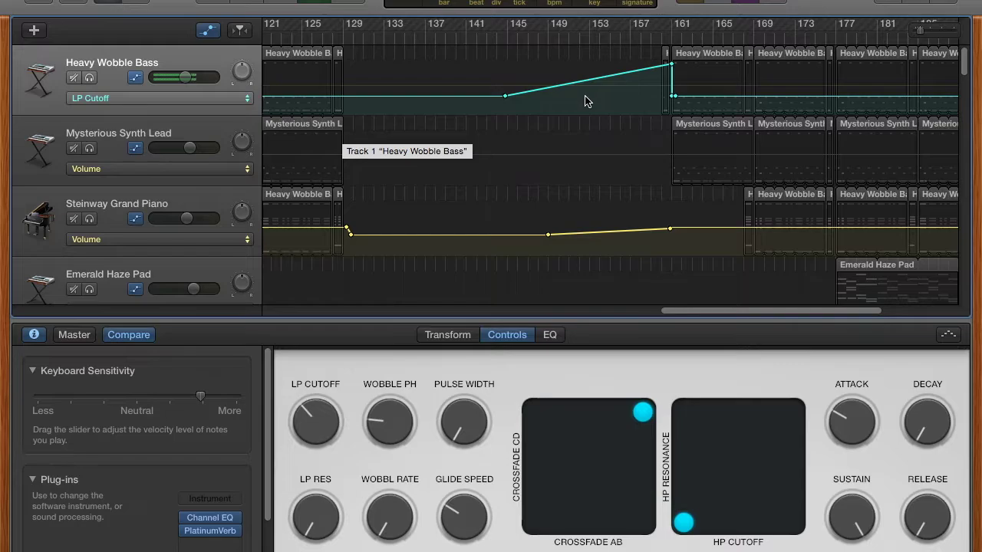
scroll(587, 99, down, 3)
scroll(621, 72, up, 3)
scroll(635, 64, up, 3)
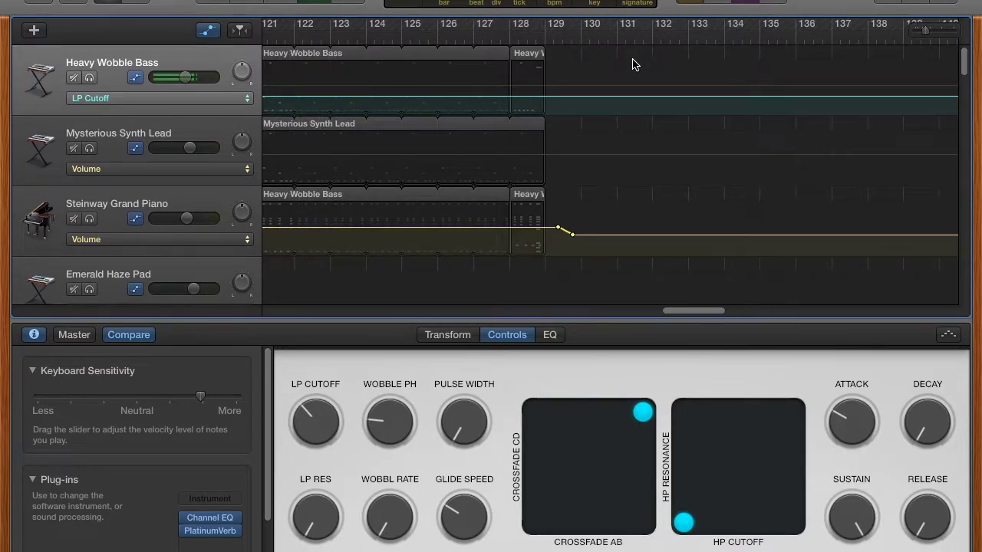
scroll(637, 64, down, 3)
scroll(641, 63, up, 4)
scroll(647, 63, right, 10)
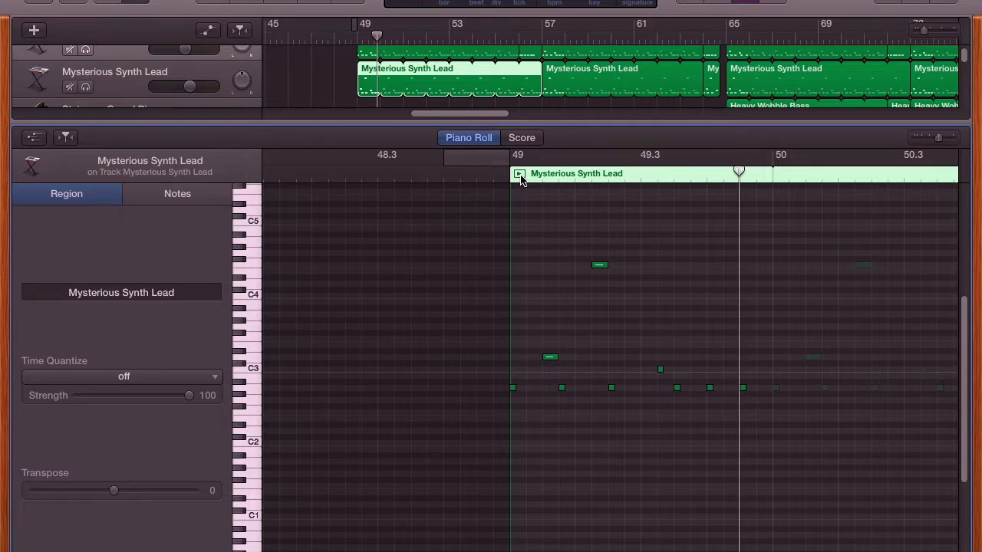
Select the 14 Mysterious Synth Lead regions and loop bar 49 to 50 in playback.
click(140, 77)
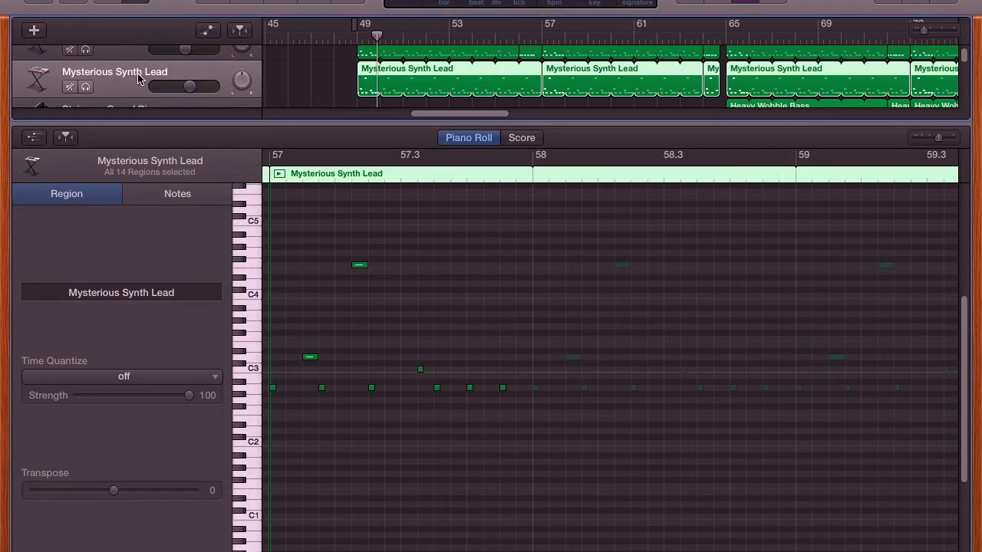
click(360, 35)
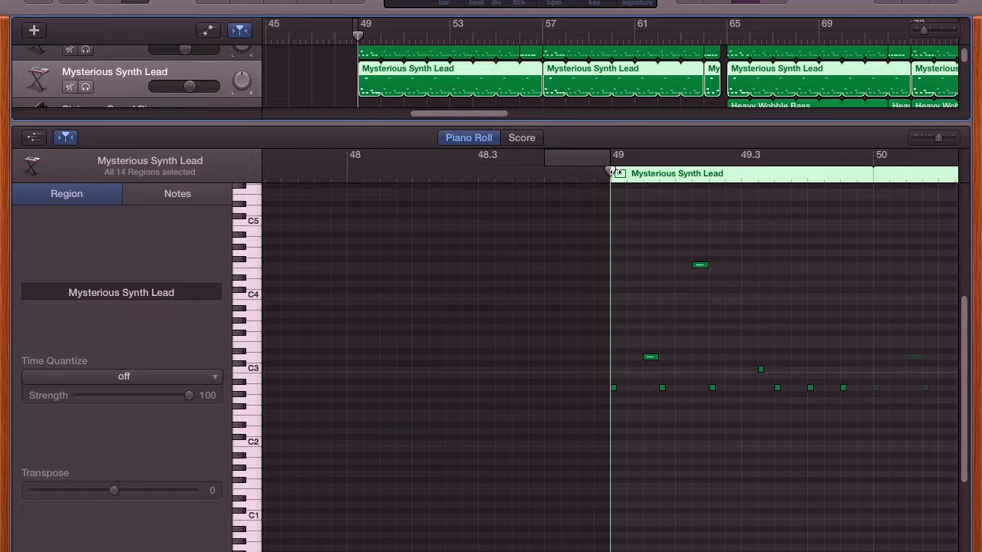
scroll(570, 107, up, 2)
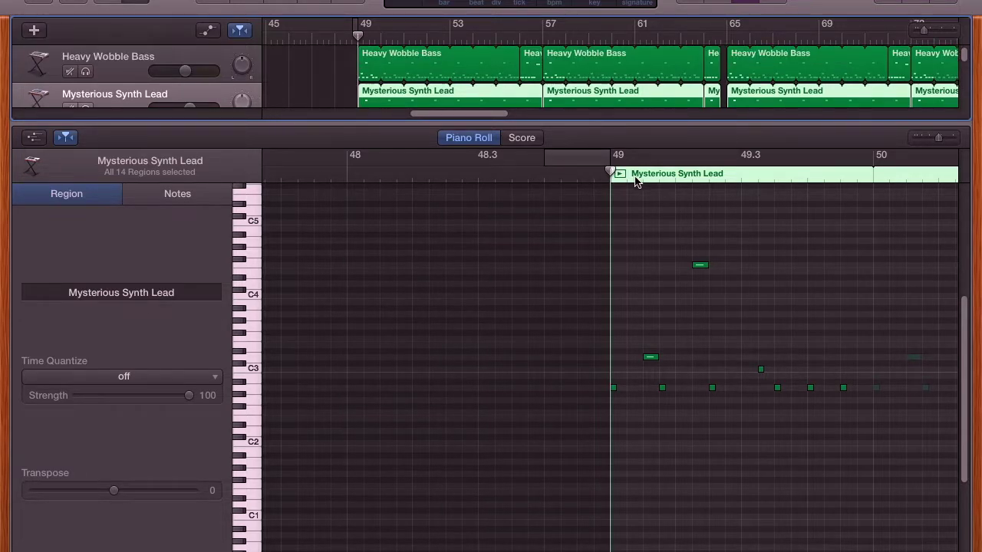
click(635, 181)
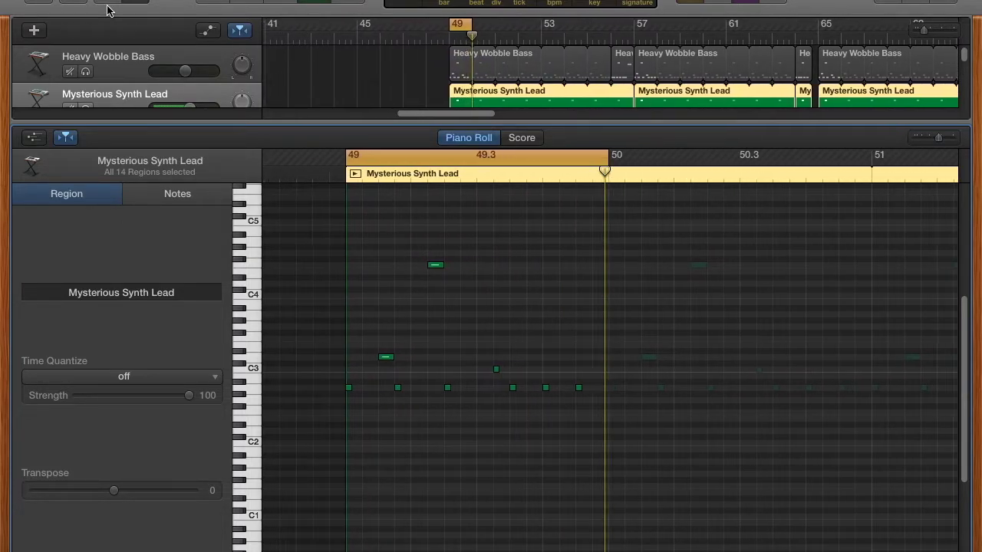
Close the piano roll and try the lead's Medium Pluck and Buzzy transform tones.
click(132, 3)
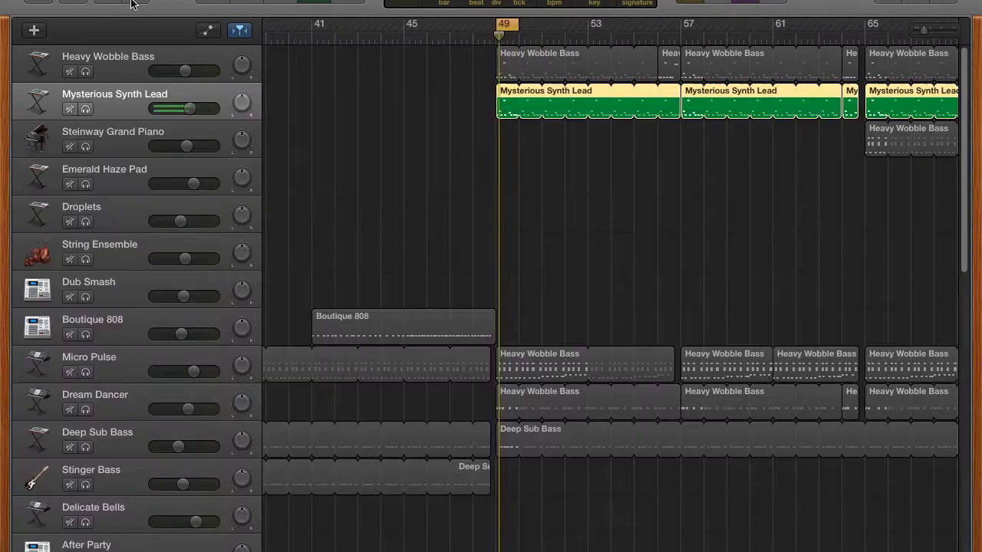
click(110, 2)
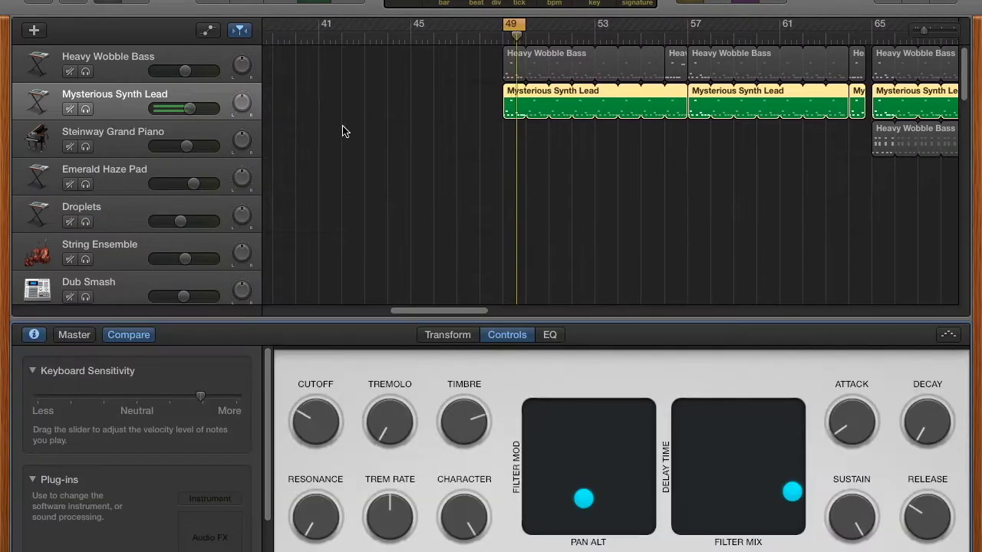
click(465, 338)
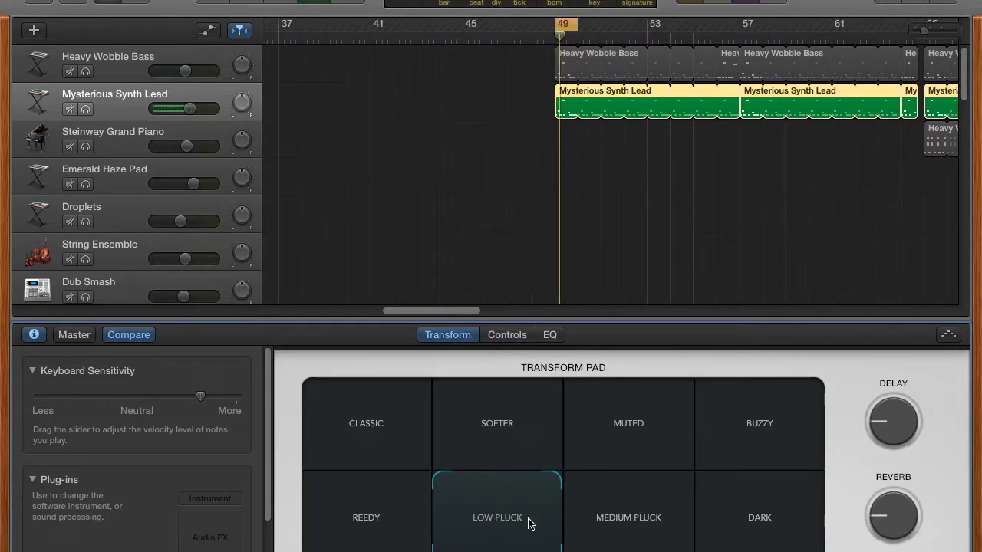
click(666, 515)
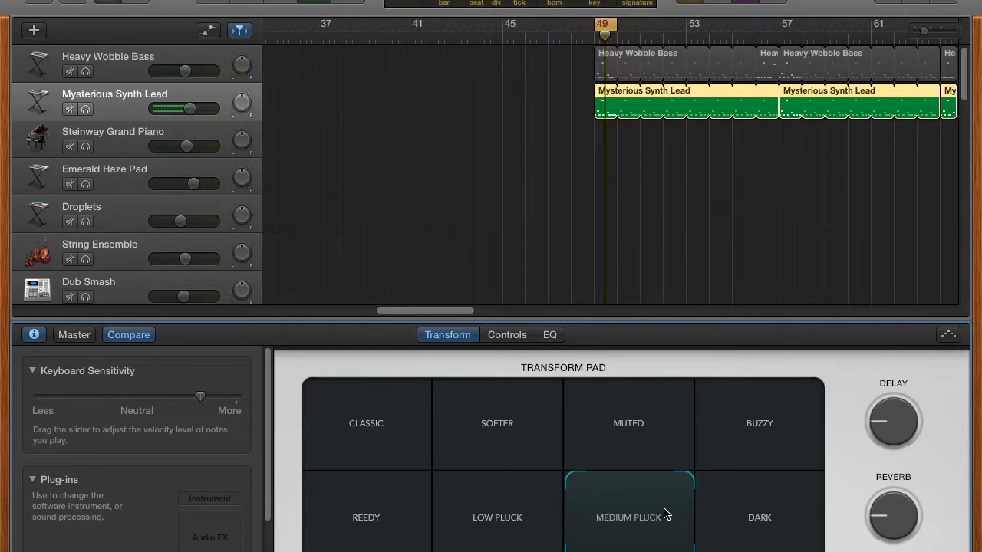
click(798, 460)
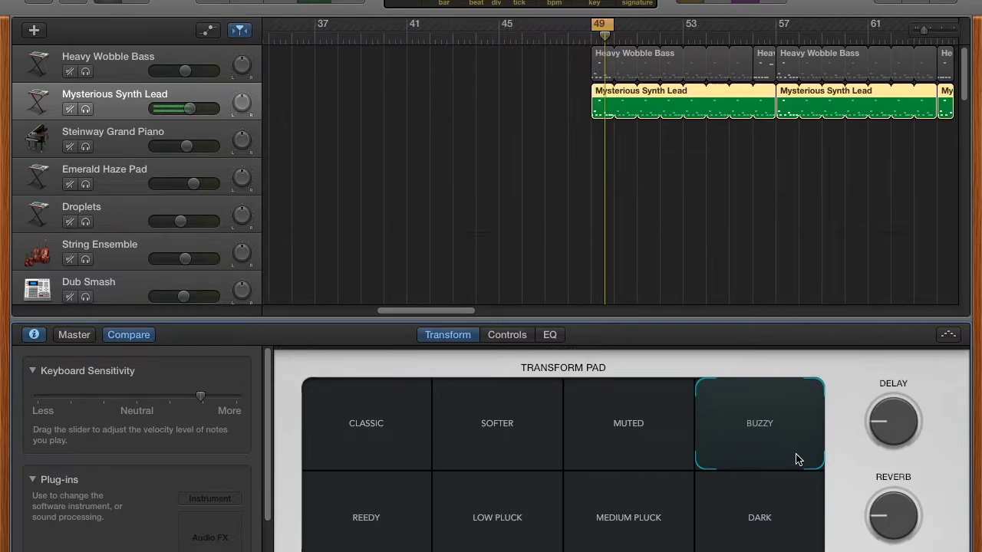
Compare Reedy, Low Pluck, Softer and Classic, keep Low Pluck, and hide Smart Controls.
click(389, 500)
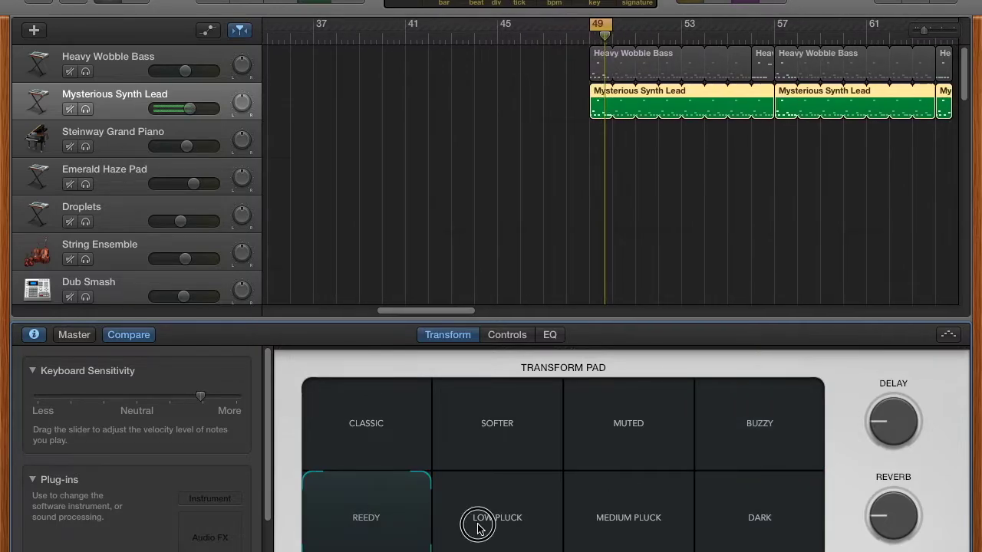
click(477, 528)
click(383, 506)
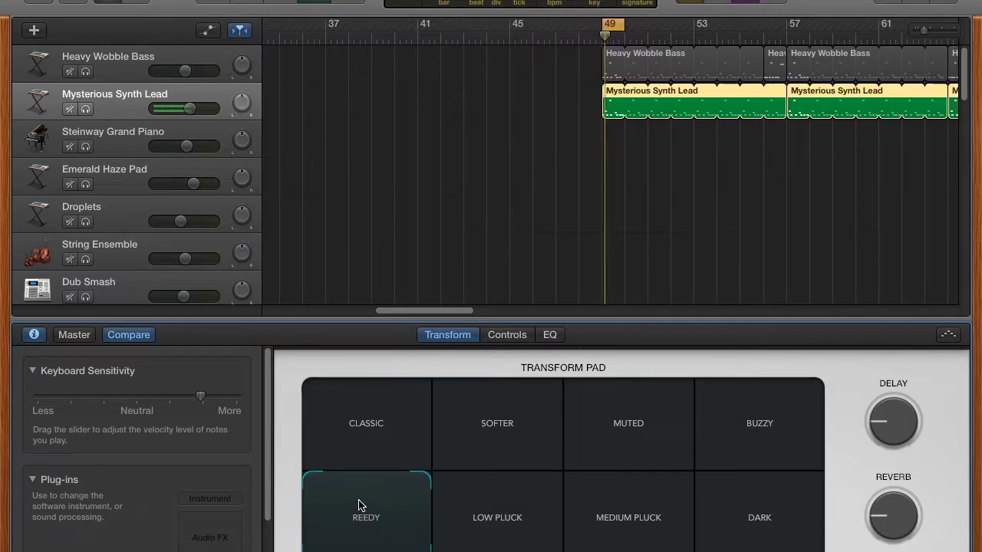
click(484, 416)
click(394, 426)
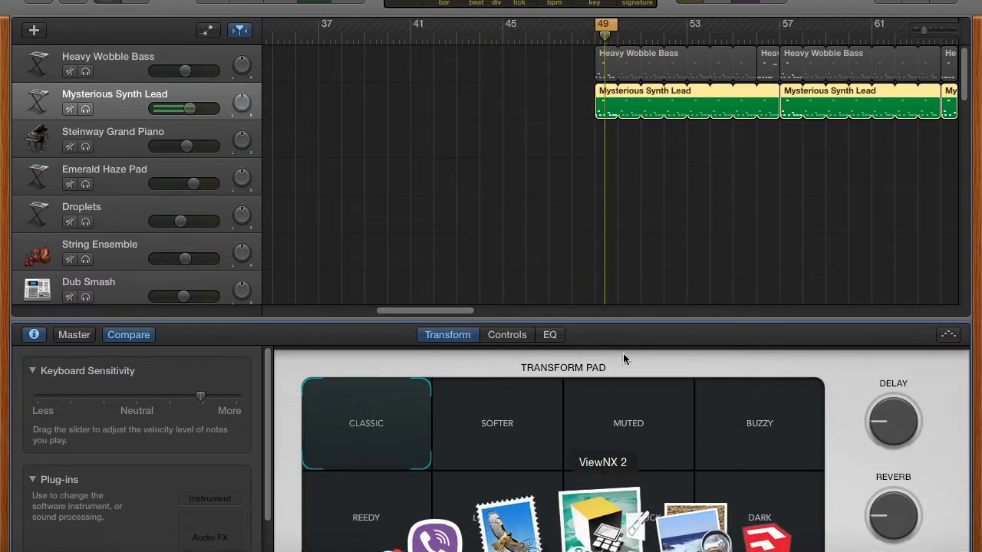
click(494, 492)
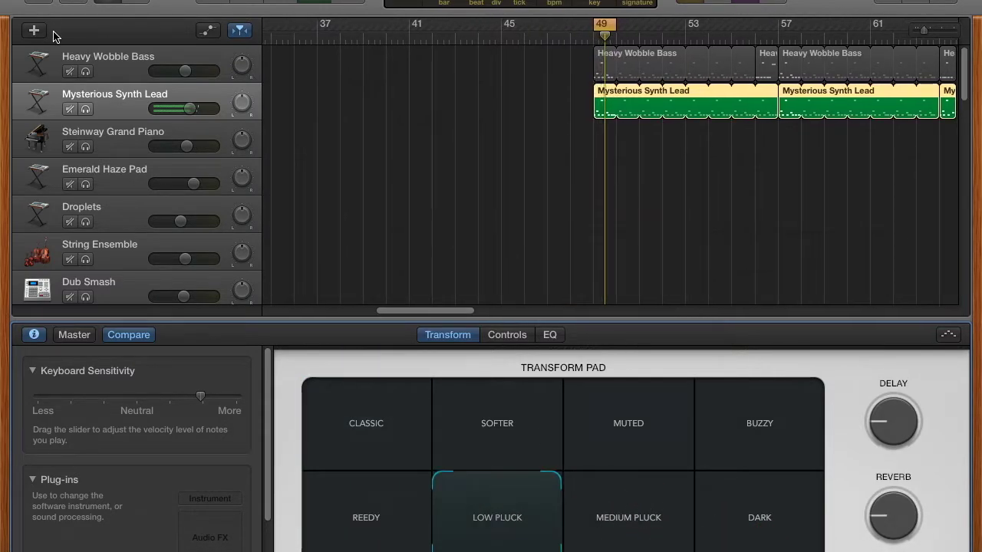
click(107, 3)
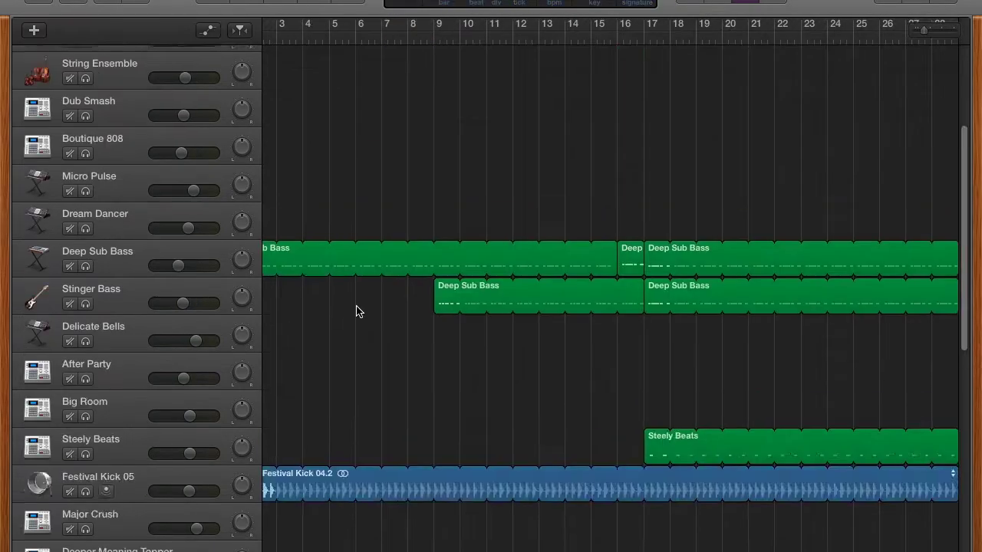
Scroll down to the drum tracks and solo Festival Kick 05.
scroll(429, 248, up, 5)
scroll(441, 248, left, 3)
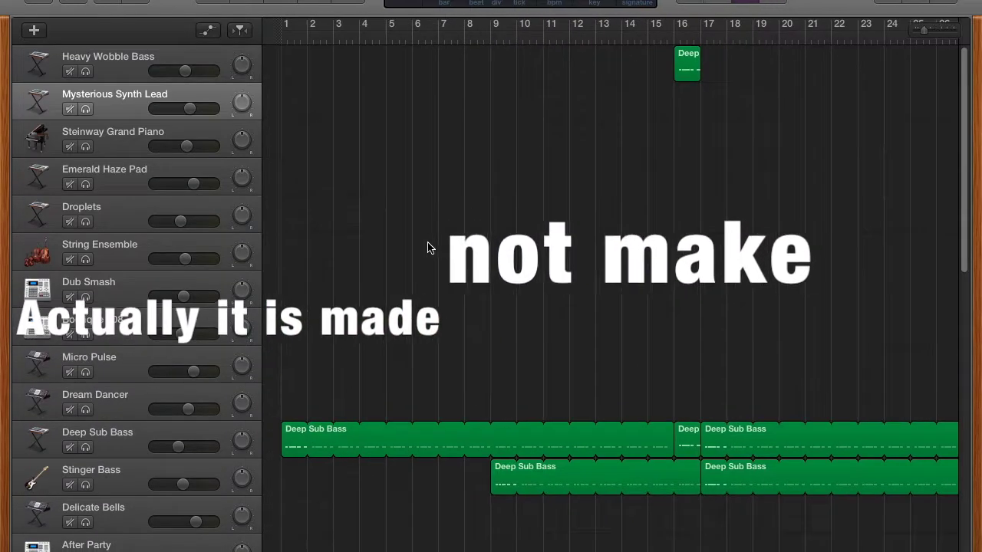
scroll(427, 248, down, 5)
click(86, 523)
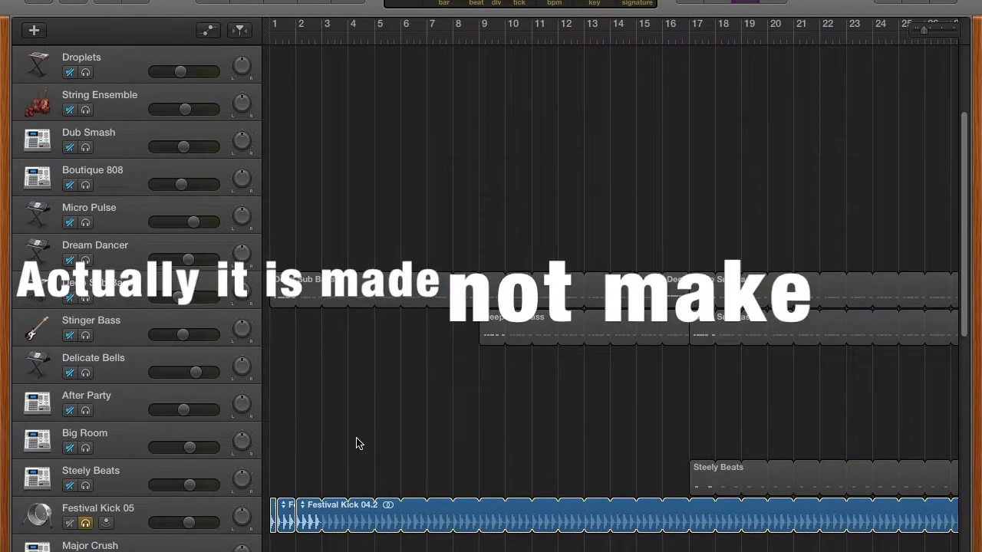
Zoom out, return the playhead to bar 1, and play the song from the start.
scroll(358, 445, down, 10)
key(super+Left)
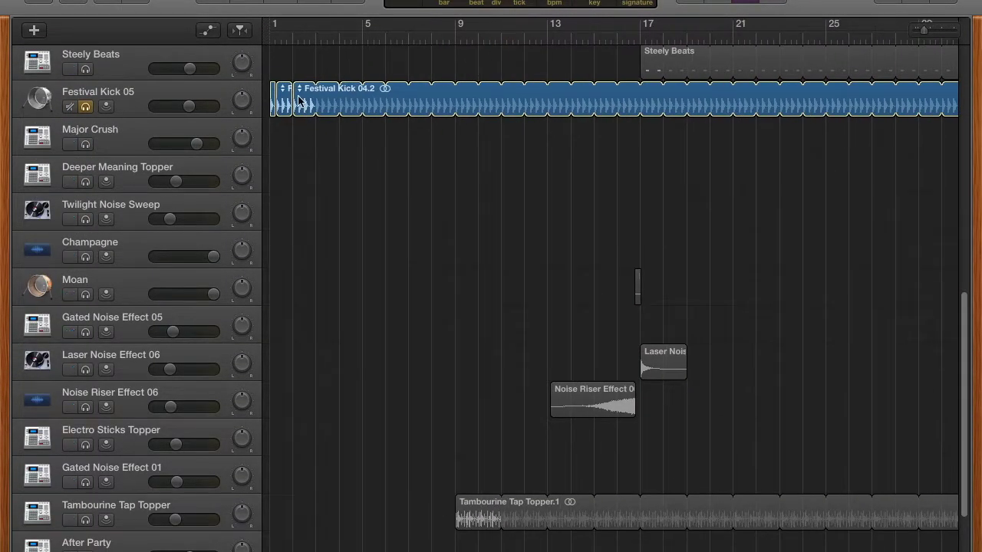
key(super+f)
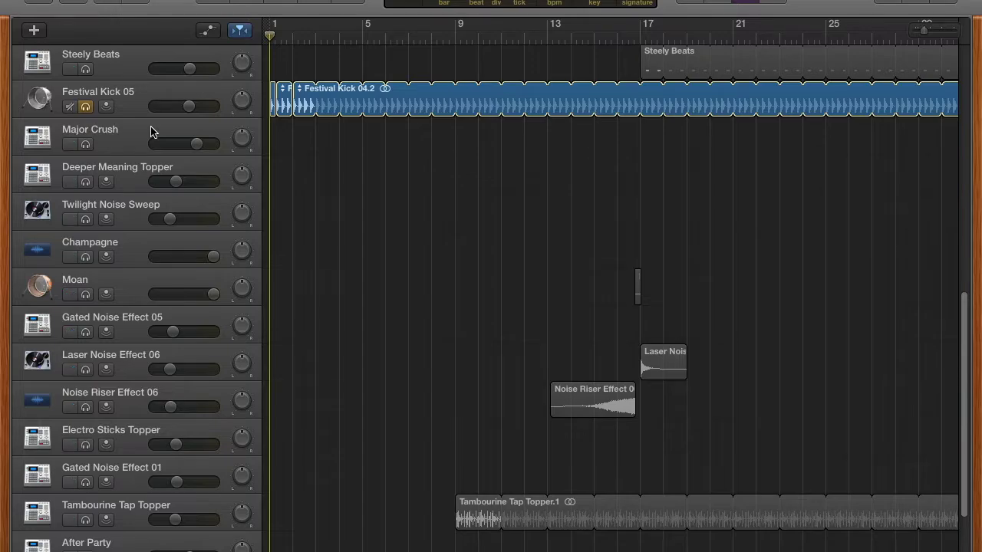
scroll(388, 253, up, 4)
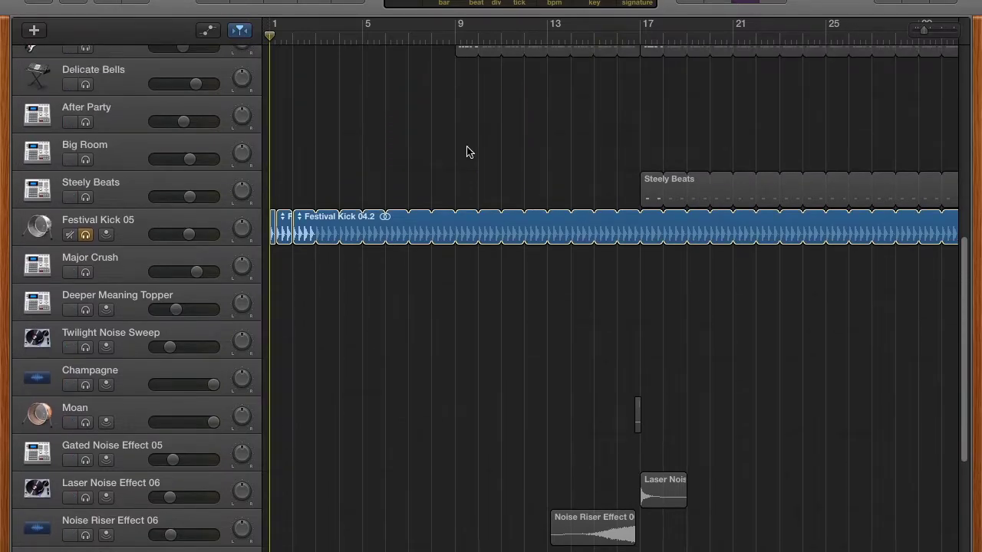
scroll(470, 152, up, 6)
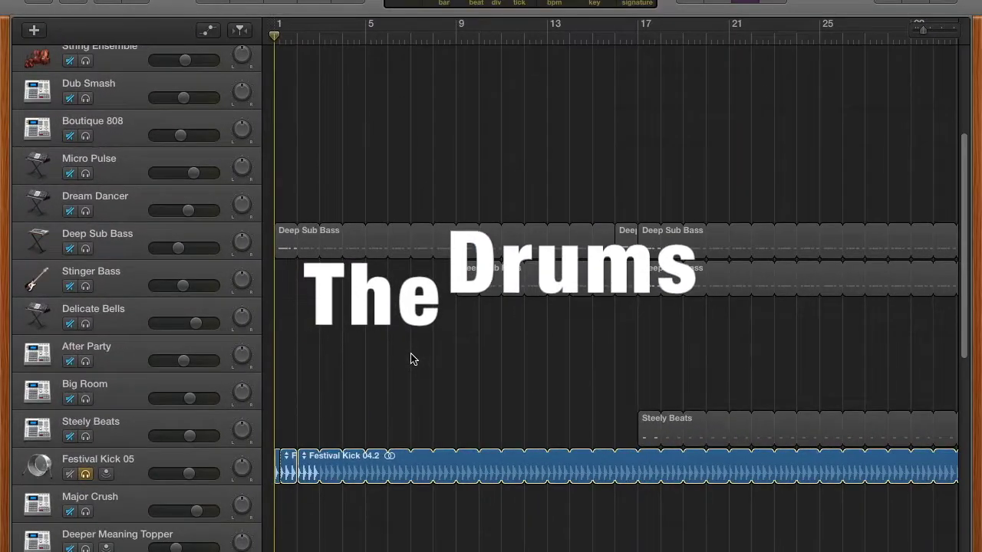
scroll(429, 367, down, 5)
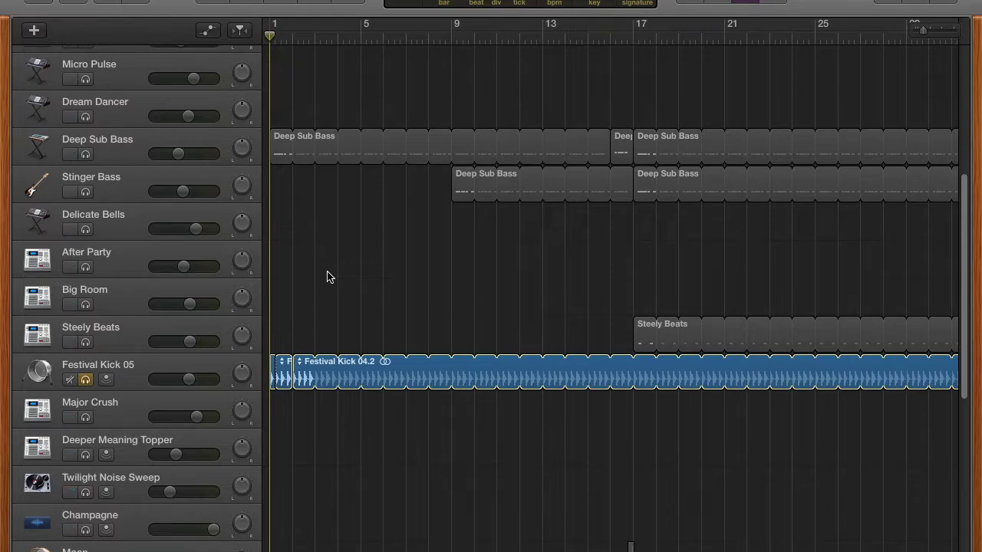
key(space)
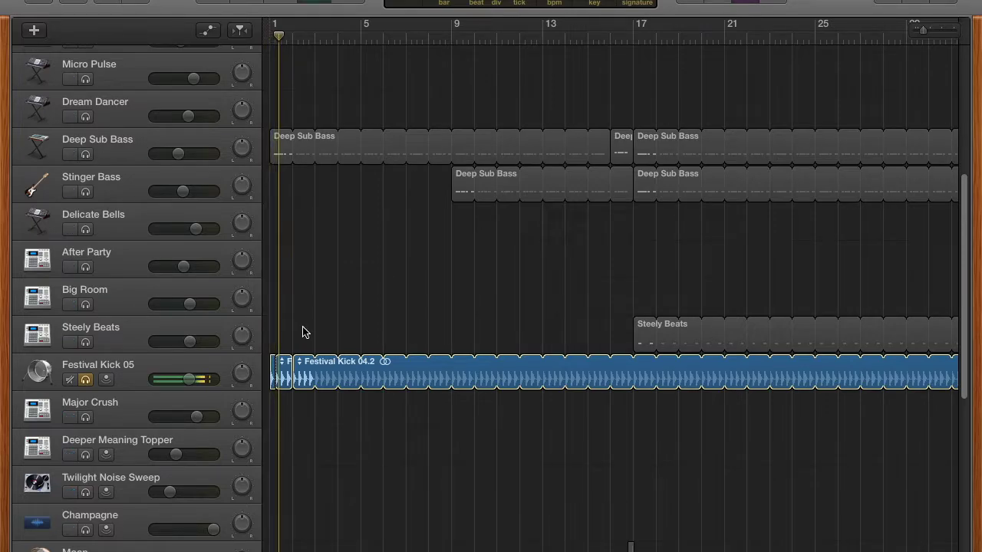
Select Festival Kick 05 and briefly view its waveform and sound controls before closing them.
click(218, 367)
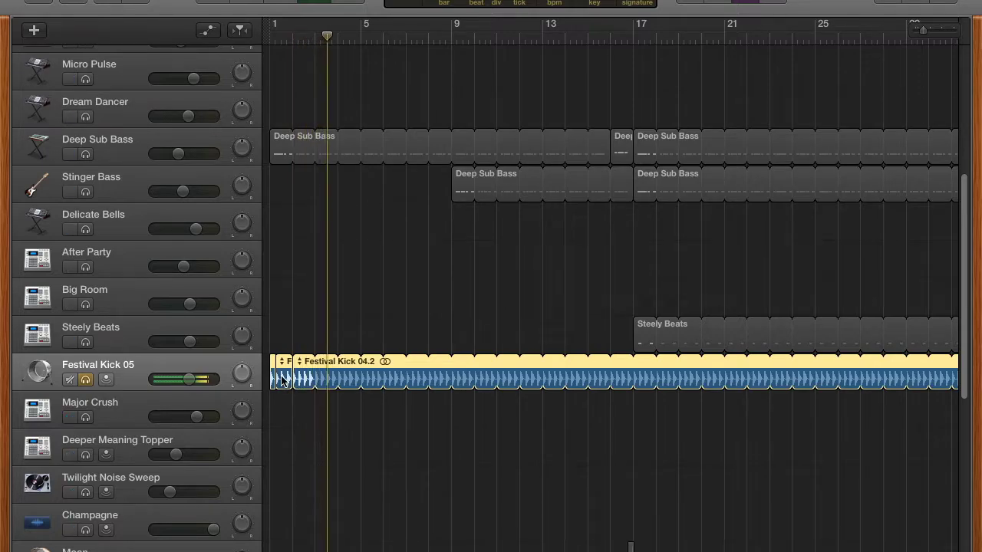
key(e)
key(b)
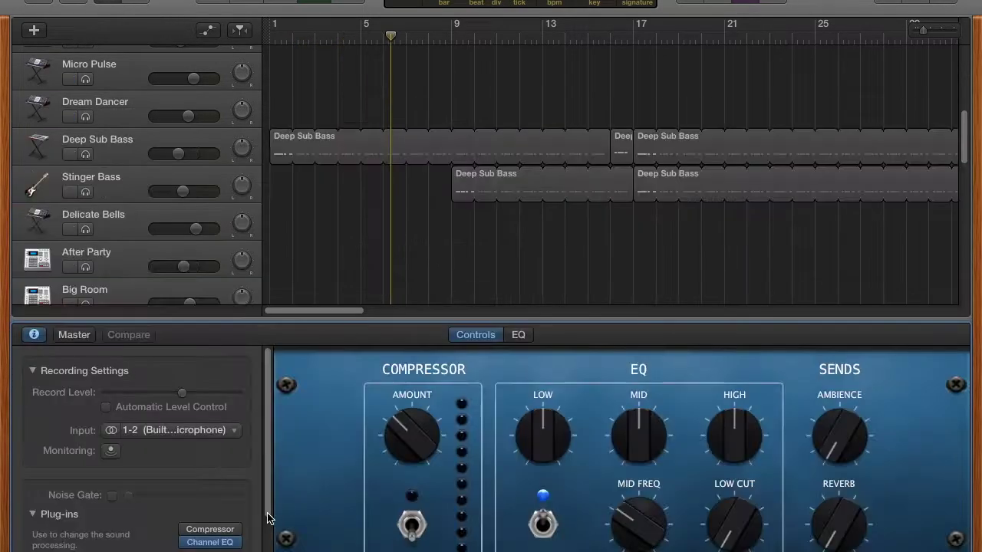
scroll(182, 515, down, 2)
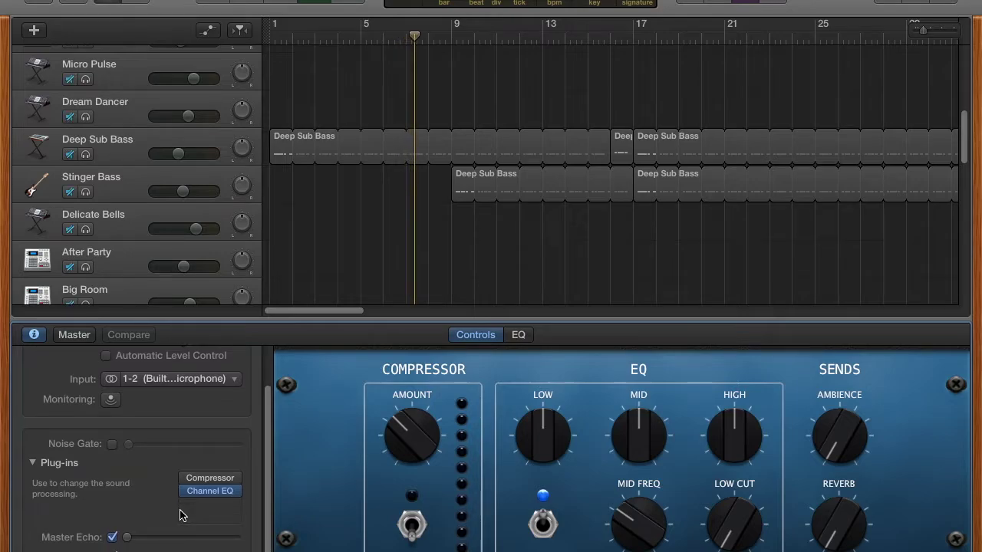
click(110, 4)
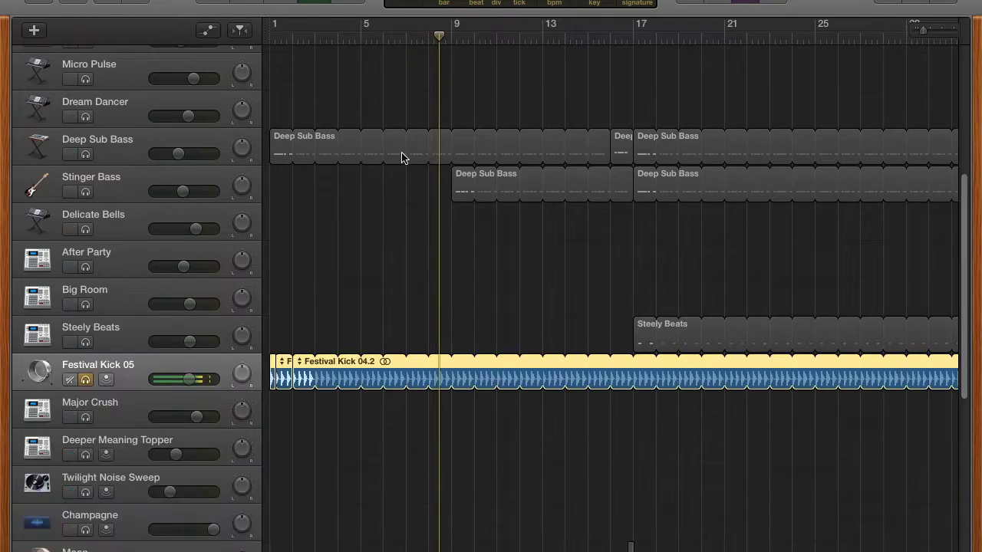
scroll(401, 156, down, 5)
scroll(401, 155, up, 4)
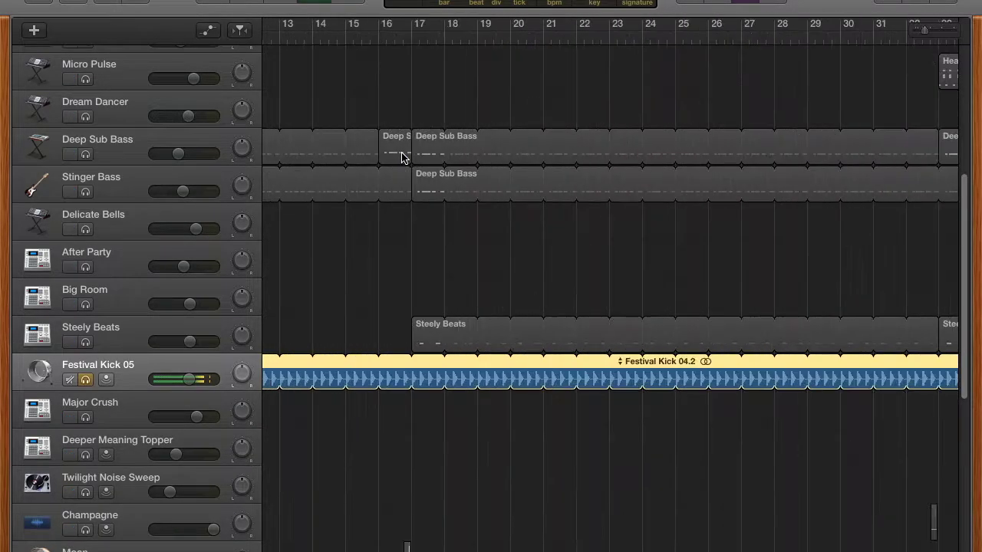
scroll(548, 222, down, 4)
scroll(546, 224, up, 5)
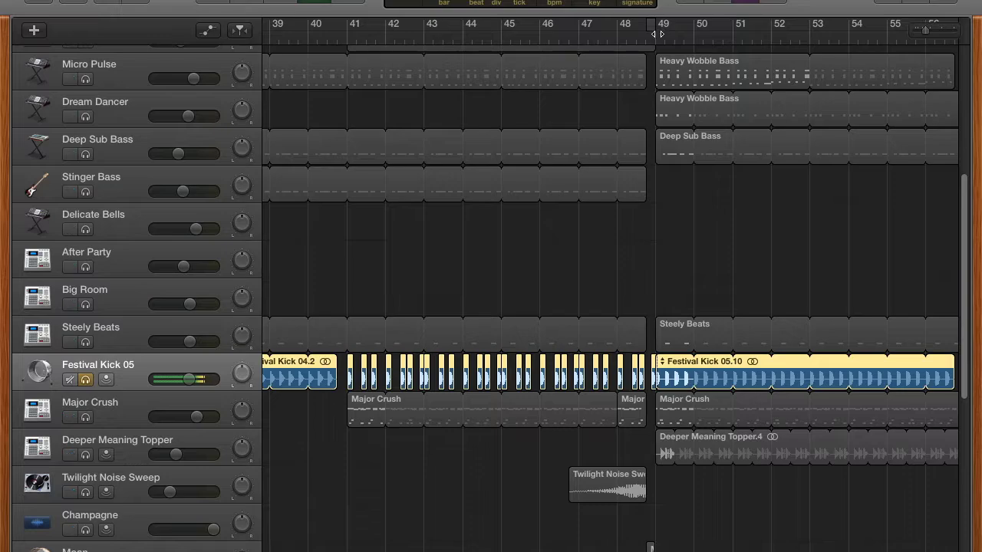
Start playback near bar 49 and solo Steely Beats alongside the kick.
key(space)
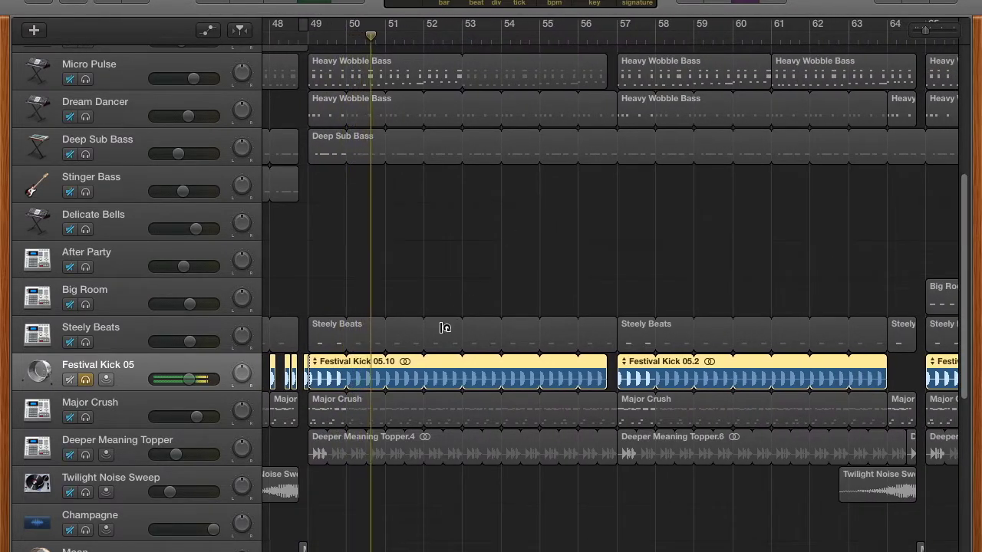
scroll(445, 328, up, 5)
scroll(445, 328, down, 5)
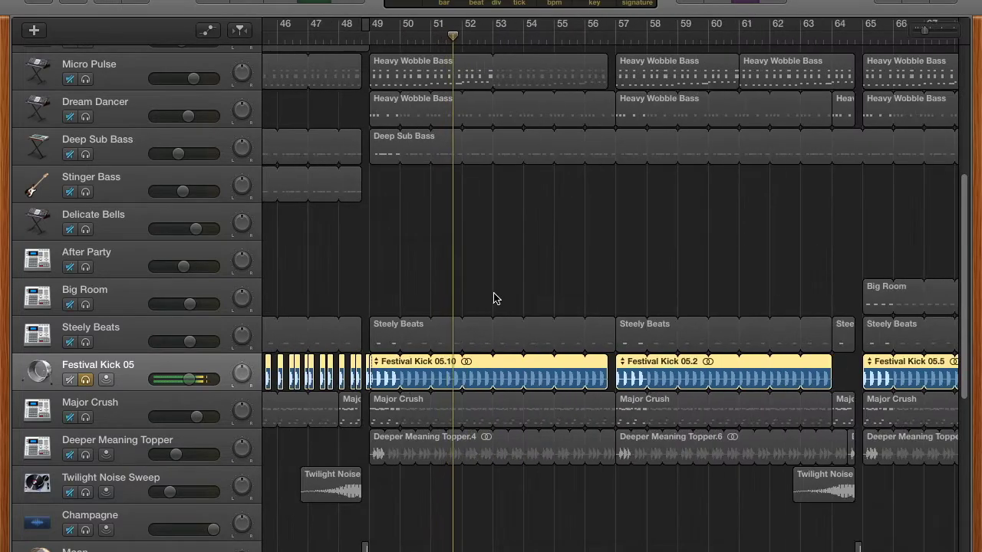
scroll(494, 297, down, 5)
scroll(495, 298, down, 2)
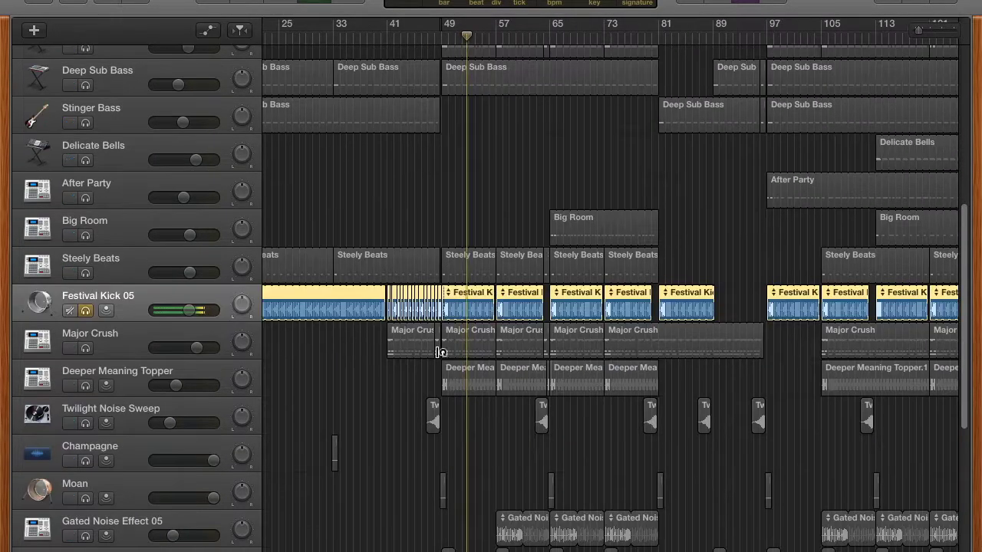
click(85, 274)
Return to the song start, loop one bar at bar 17, and solo Major Crush.
scroll(411, 90, up, 5)
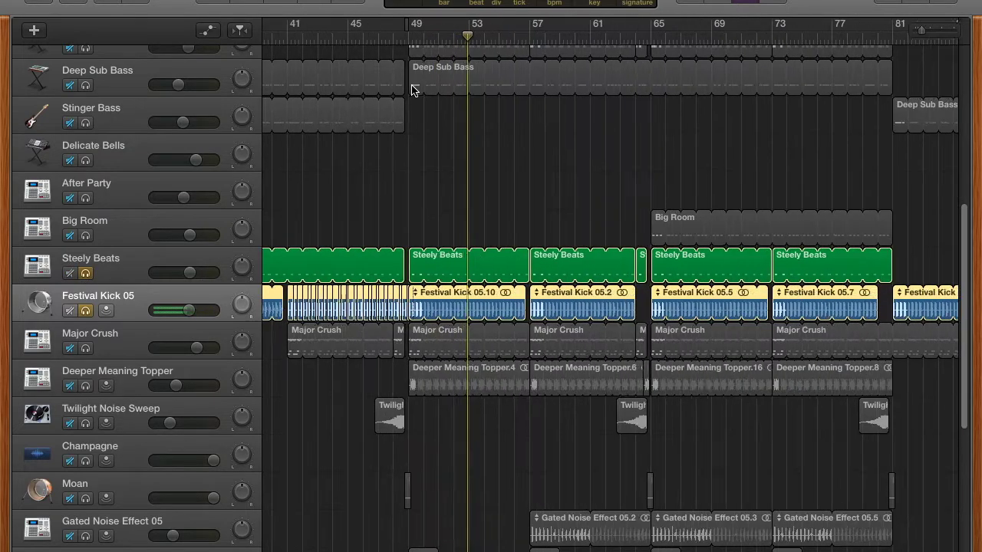
key(Return)
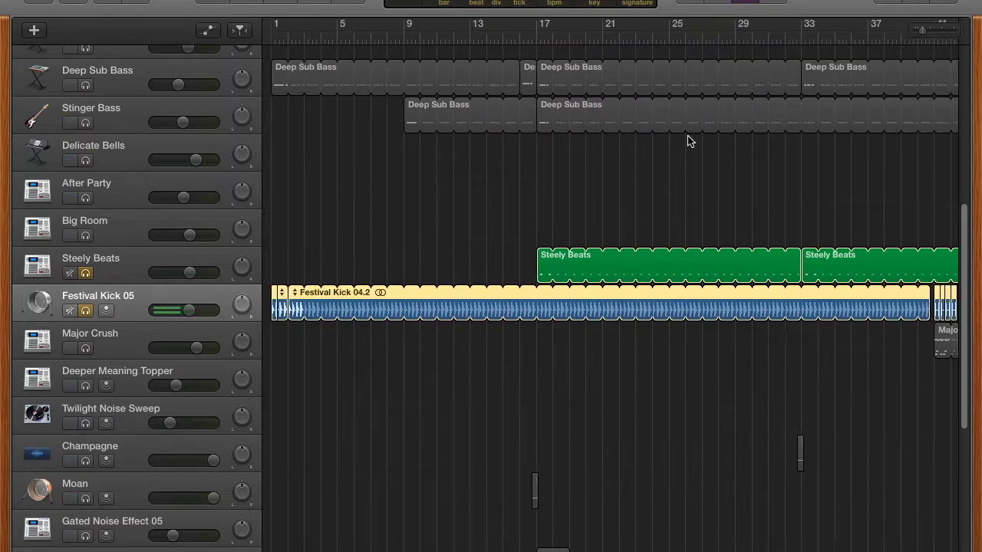
mouse_move(550, 27)
mouse_down()
mouse_move(588, 22)
mouse_move(559, 23)
mouse_up()
scroll(576, 237, down, 3)
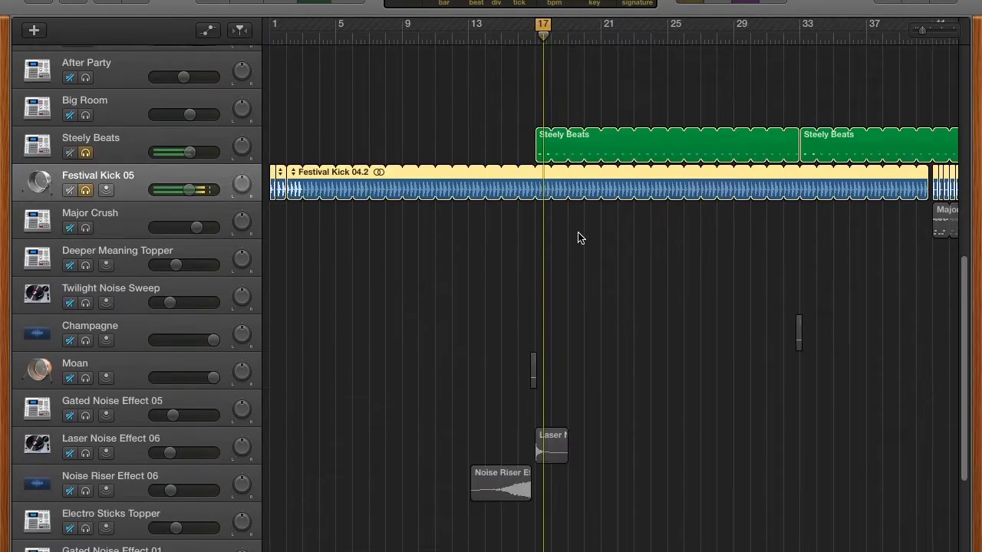
scroll(567, 258, up, 5)
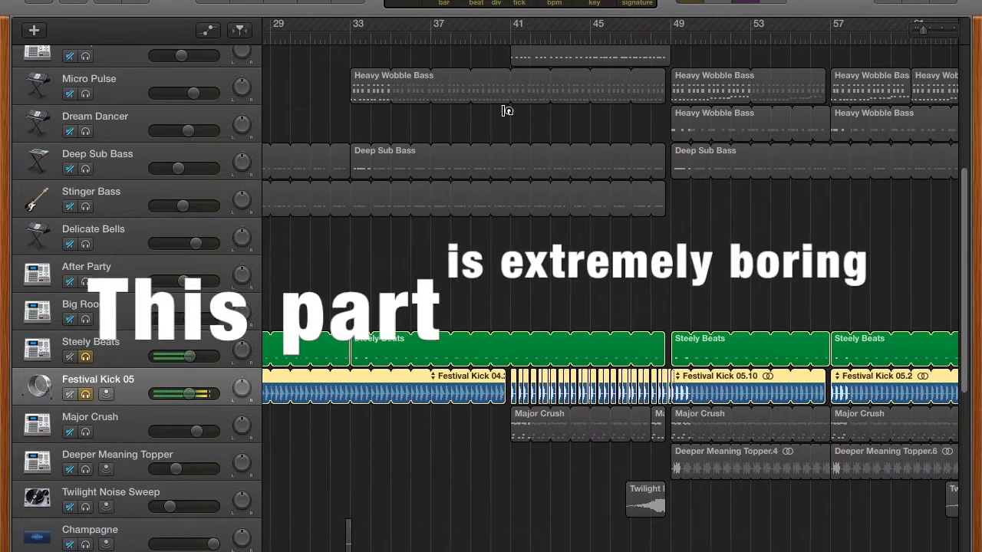
click(87, 433)
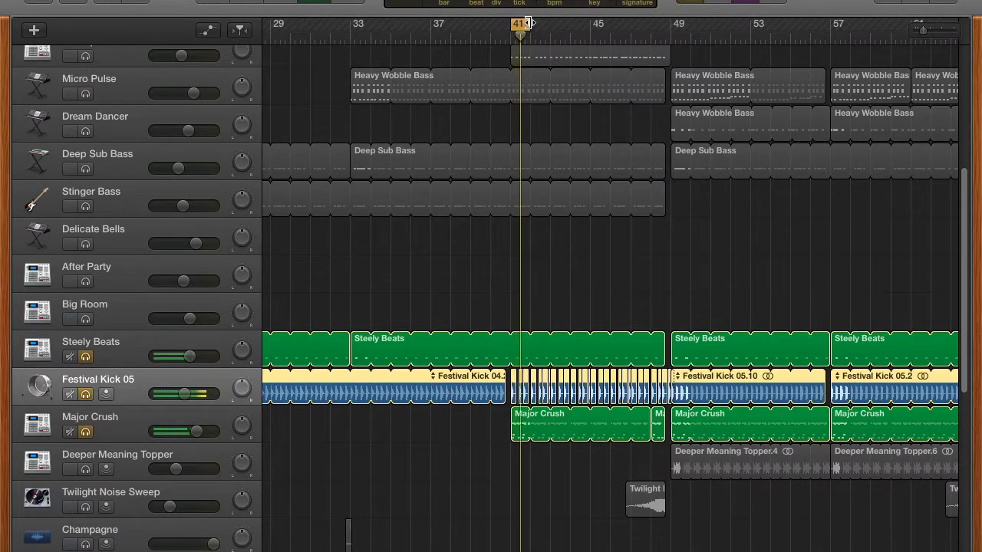
Zoom the timeline in around bar 41, then back out to see most of the arrangement.
key(super+Right)
key(super+Right)
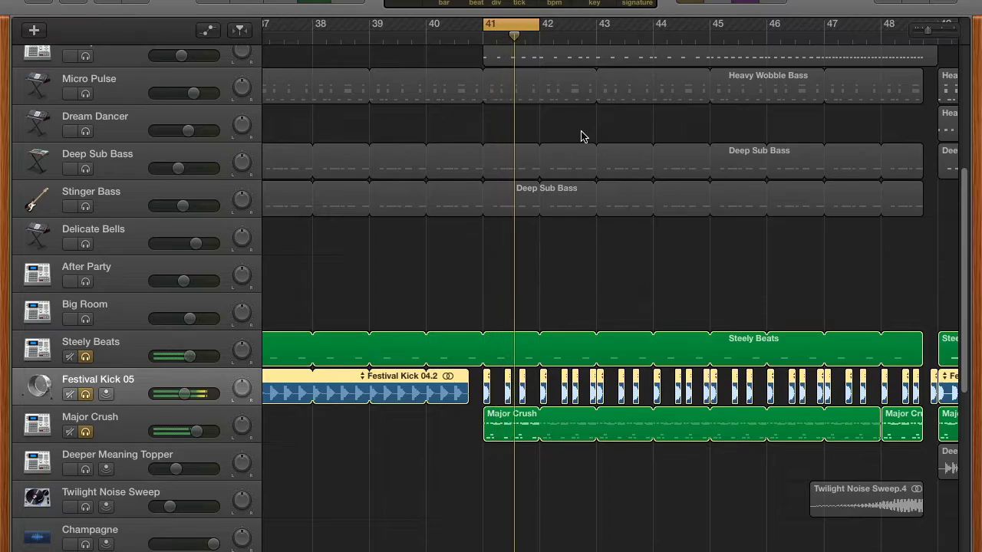
key(super+Right)
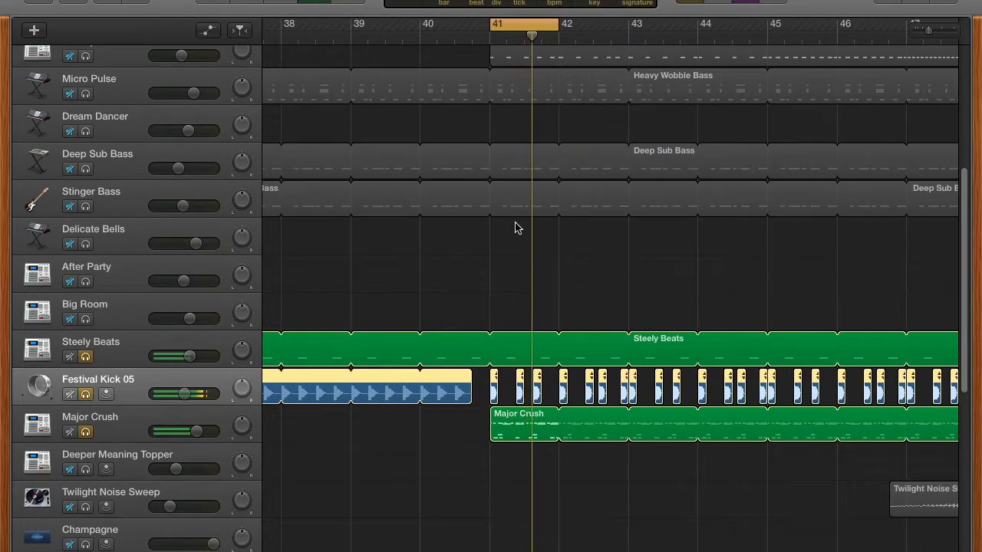
scroll(438, 190, right, 5)
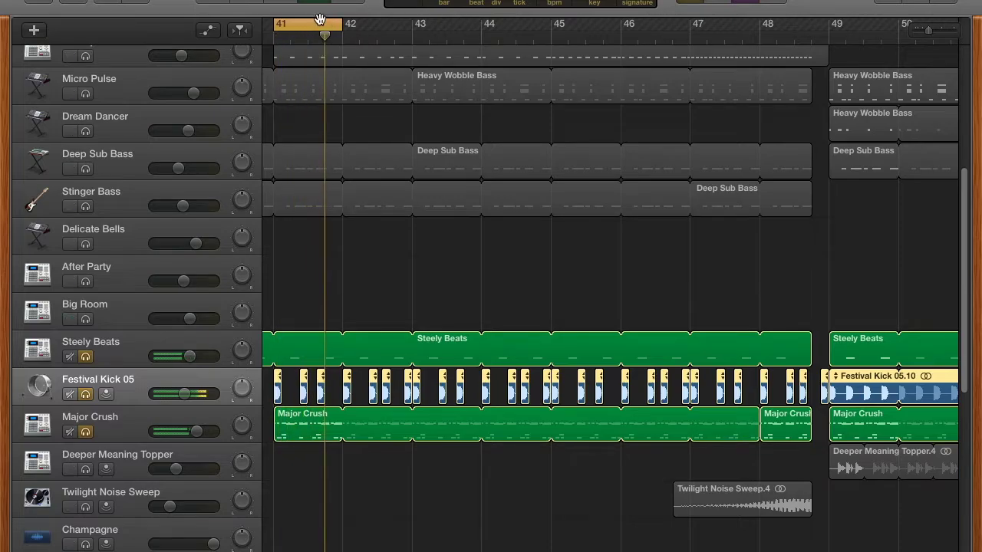
scroll(297, 188, left, 5)
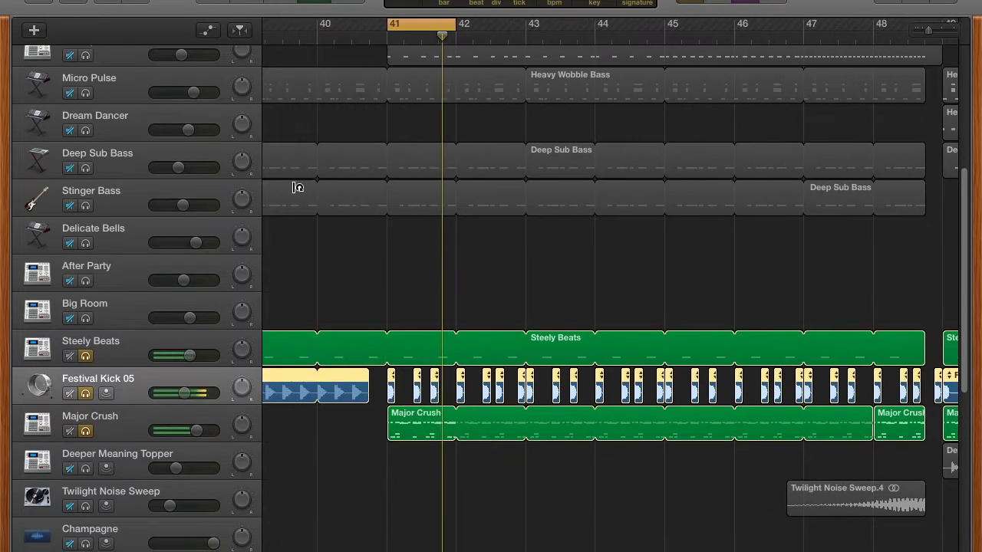
scroll(298, 188, up, 3)
scroll(297, 188, down, 10)
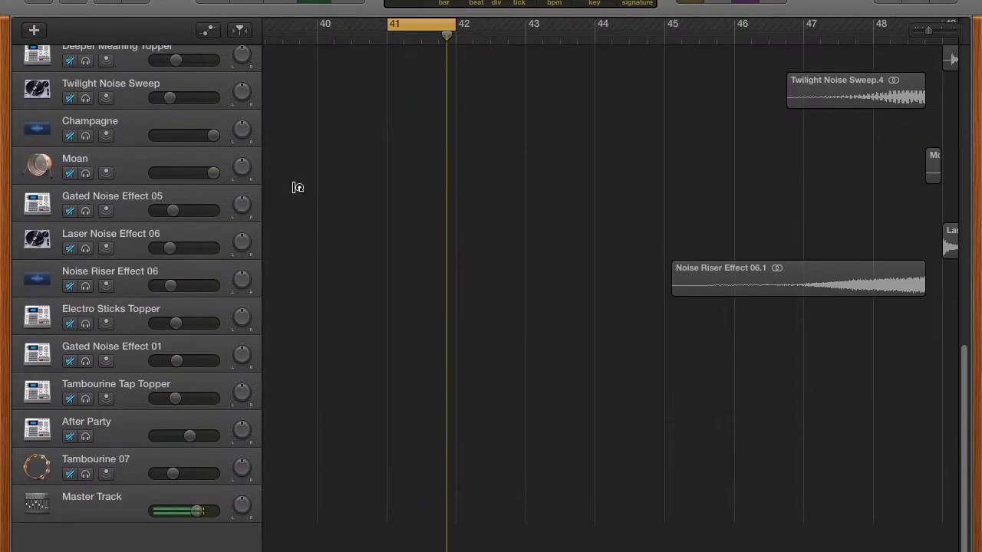
scroll(298, 188, up, 3)
scroll(298, 188, up, 6)
key(super+Left)
key(super+Left)
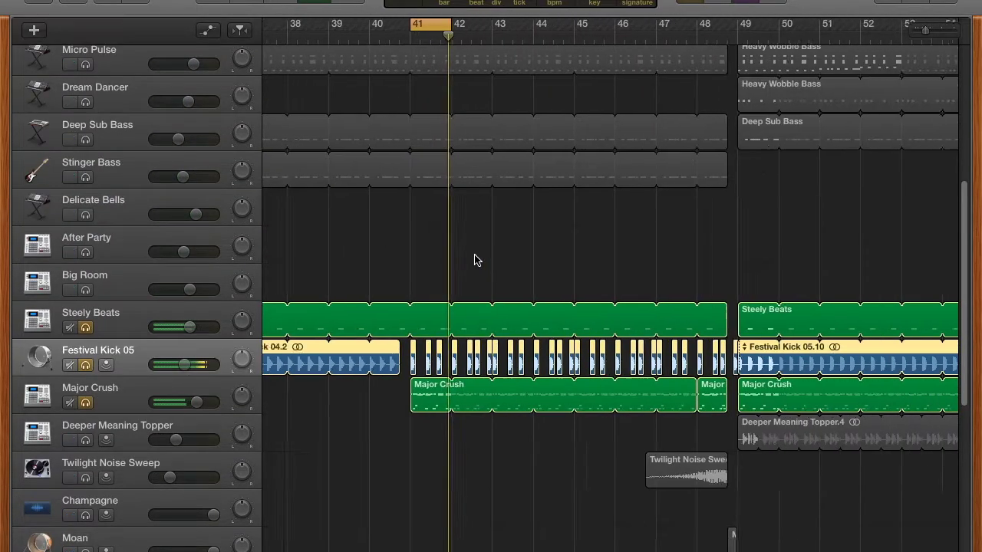
key(super+Left)
key(super+Left)
key(super+Left)
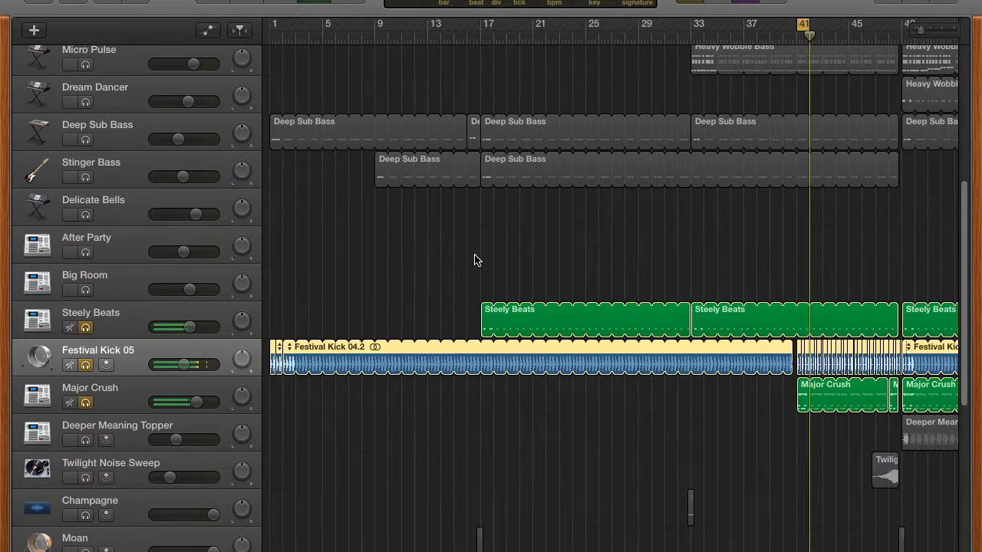
scroll(474, 261, right, 2)
scroll(474, 261, right, 5)
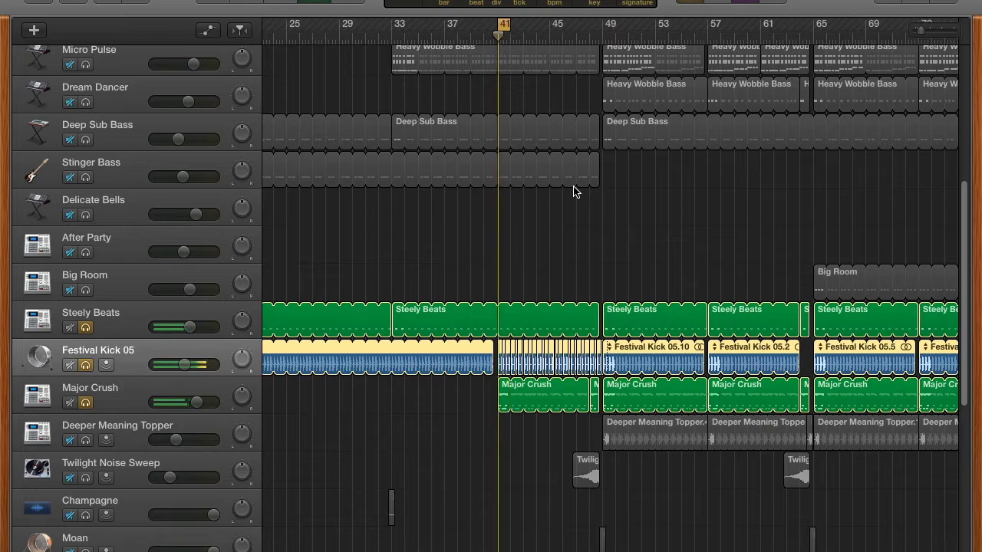
Solo Deeper Meaning Topper with S and zoom in around the playhead at bar 41.
key(s)
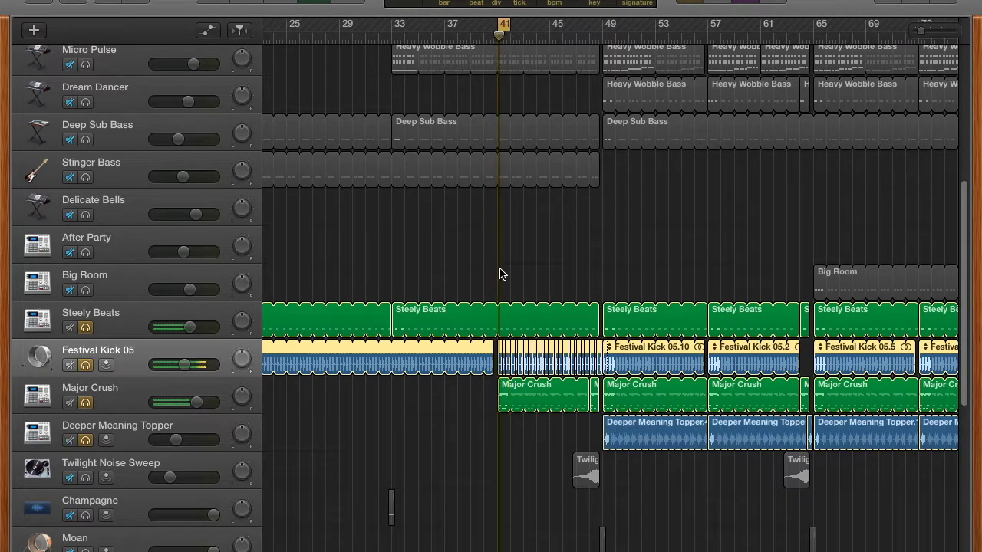
key(super+Right)
key(super+Right)
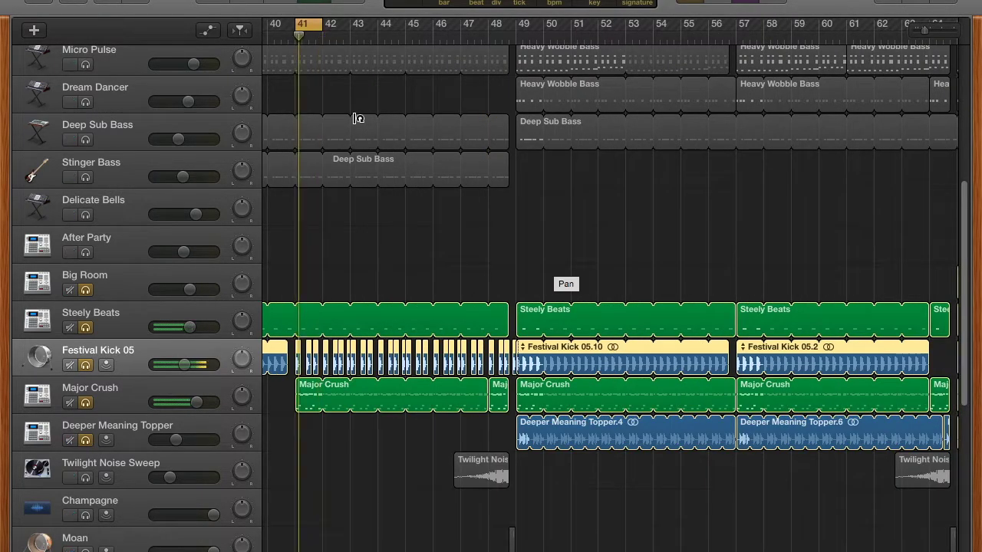
scroll(359, 117, up, 5)
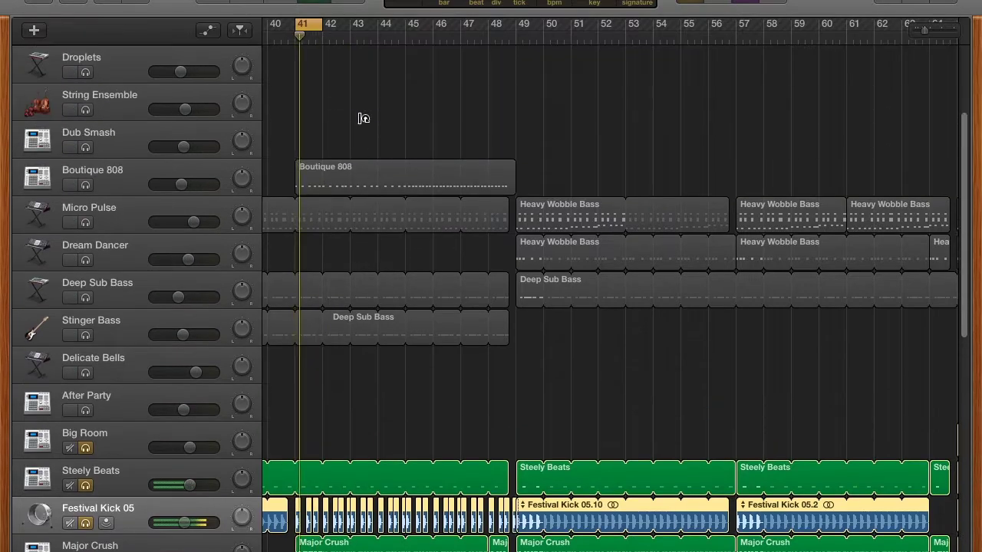
scroll(445, 125, up, 5)
scroll(345, 92, left, 5)
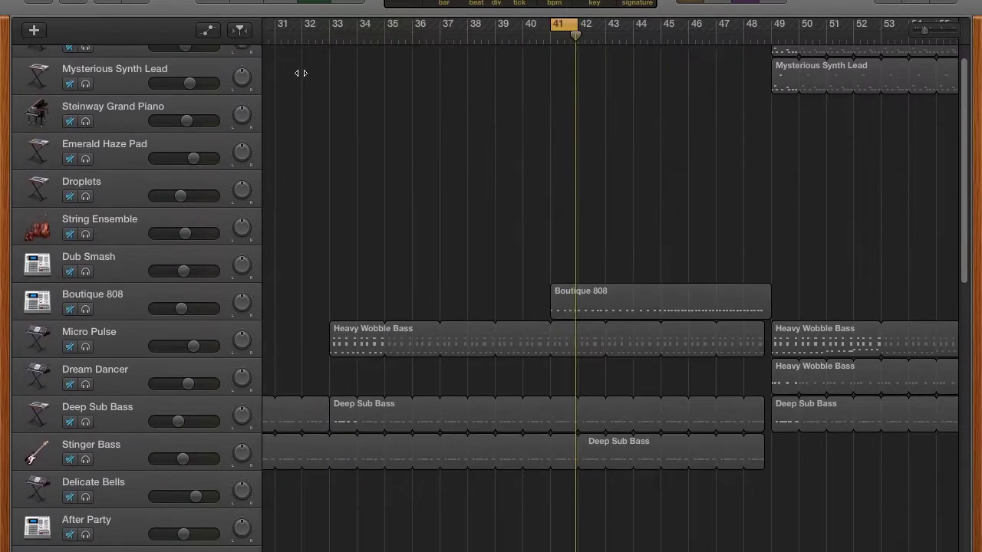
scroll(653, 131, down, 2)
scroll(653, 131, right, 10)
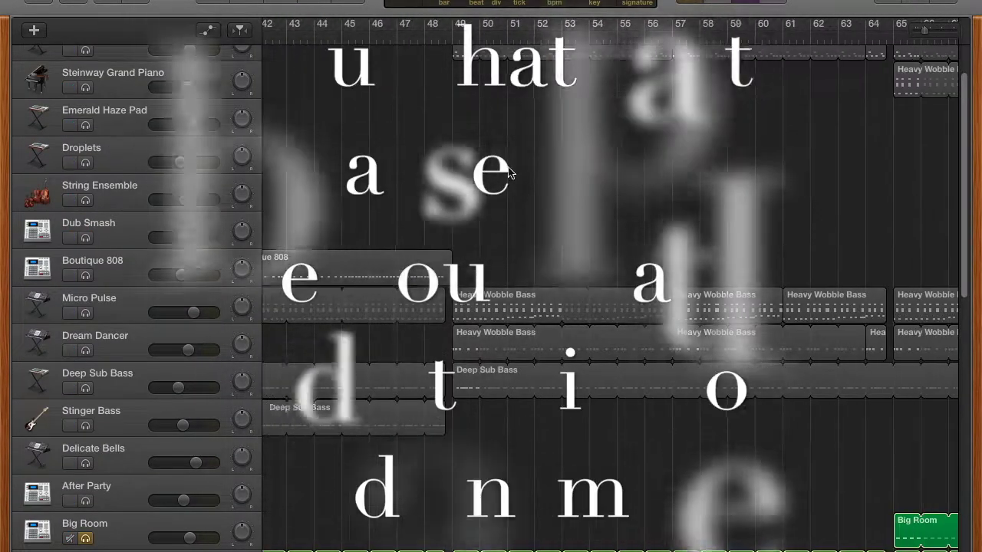
Shift the yellow cycle region to bar 49 and start playback from that loop's start.
scroll(653, 131, left, 5)
drag(423, 31, 583, 181)
scroll(583, 181, down, 10)
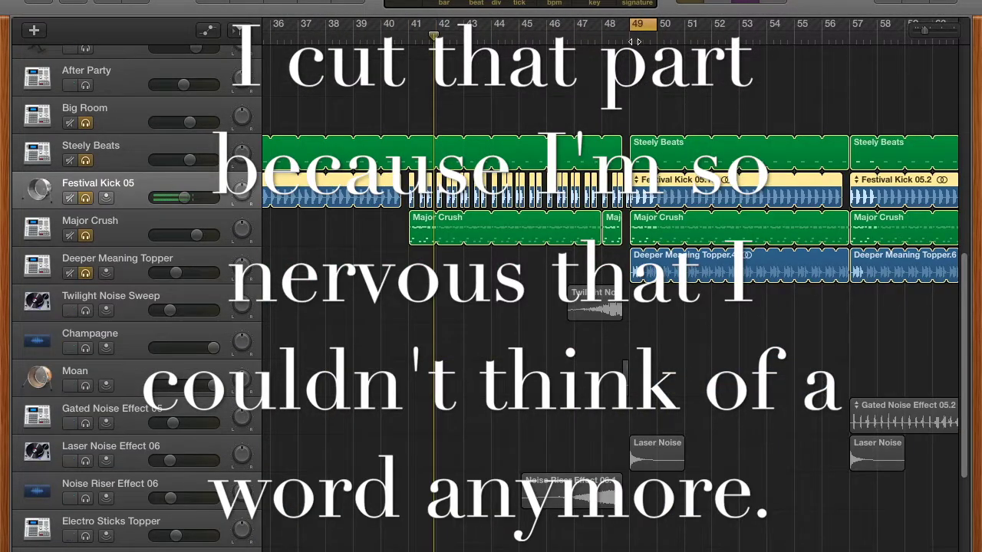
click(636, 41)
scroll(706, 101, right, 8)
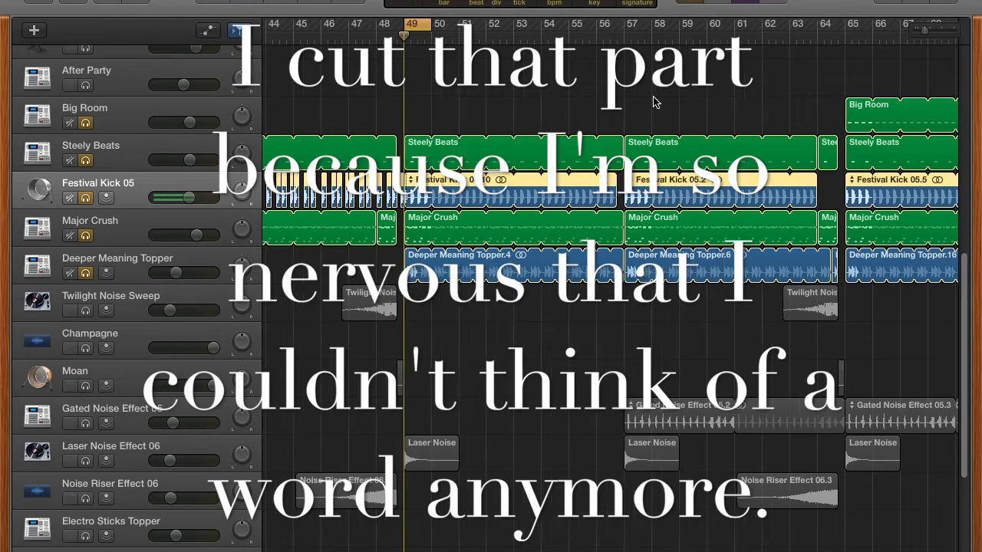
scroll(654, 102, up, 3)
scroll(654, 100, up, 6)
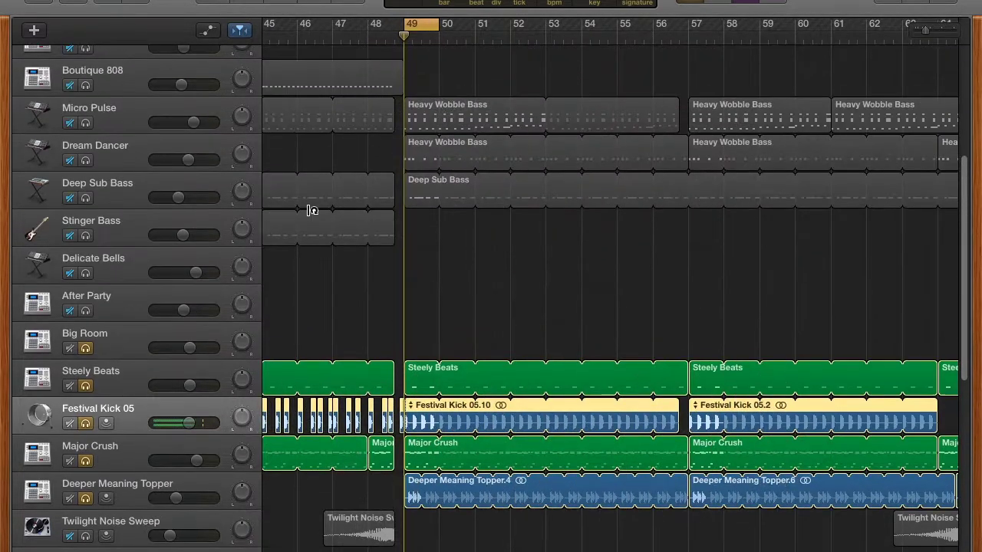
scroll(312, 210, up, 6)
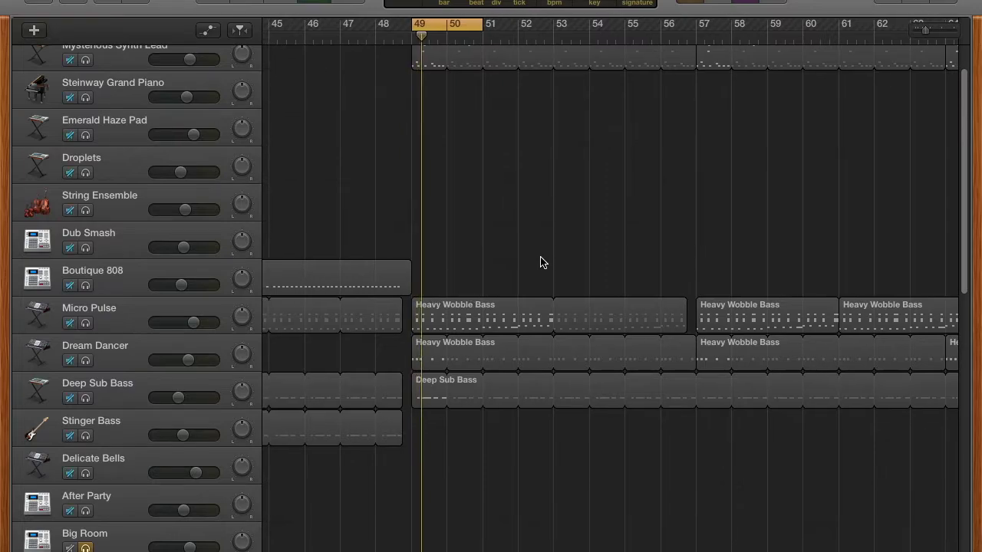
scroll(541, 262, down, 8)
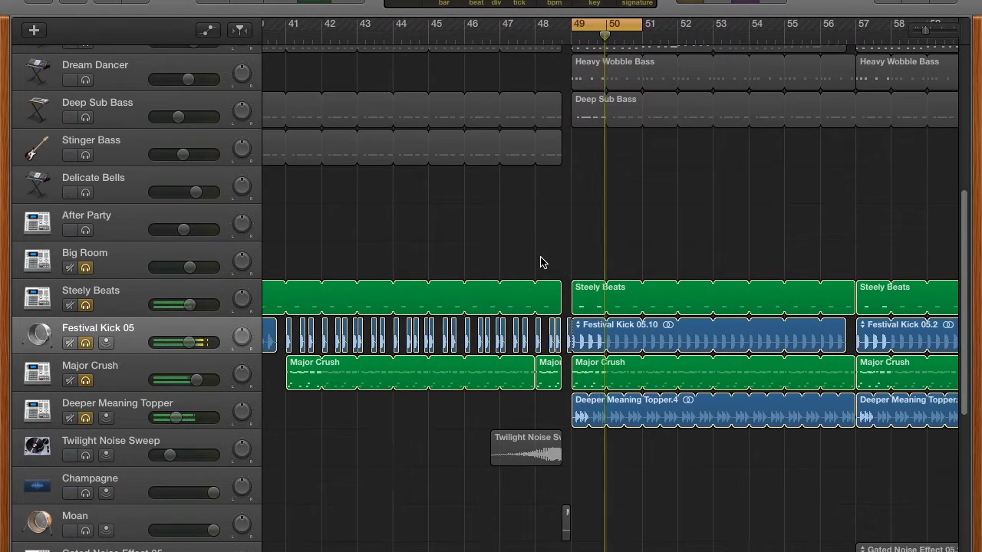
scroll(541, 263, down, 10)
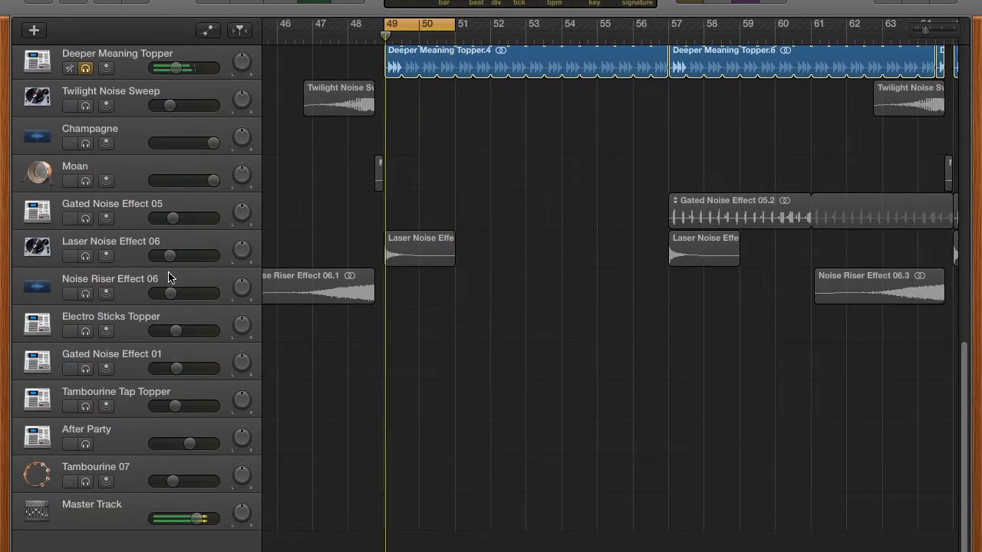
Scroll through the soloed tracks during bar 49 playback, then turn off cycle looping.
scroll(398, 280, up, 14)
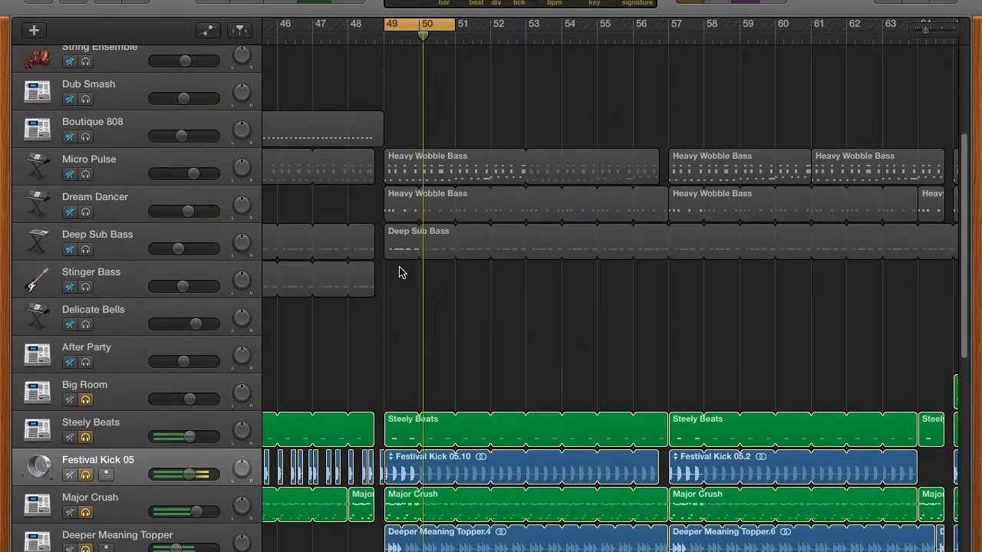
scroll(396, 285, up, 5)
scroll(236, 364, down, 11)
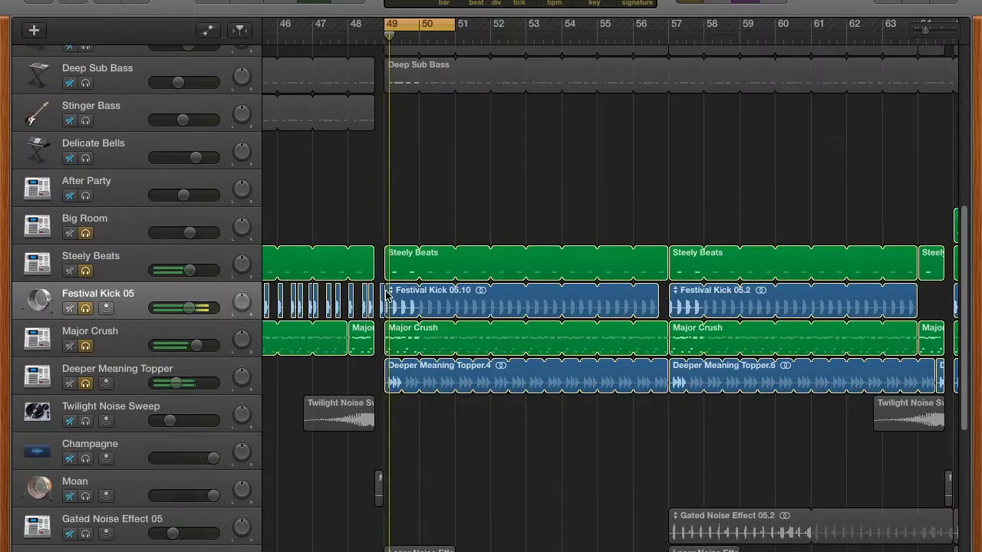
scroll(237, 363, down, 3)
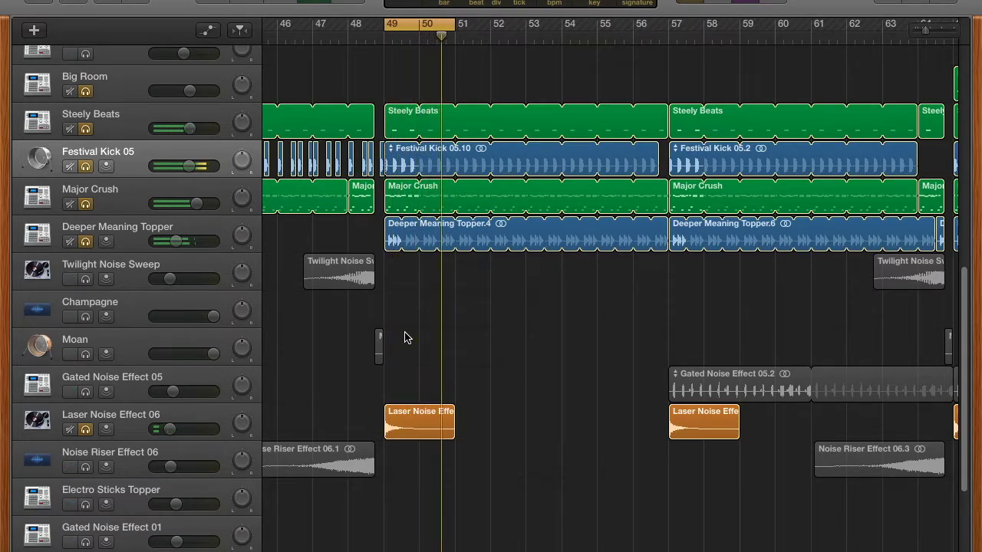
scroll(500, 357, right, 3)
scroll(500, 358, up, 10)
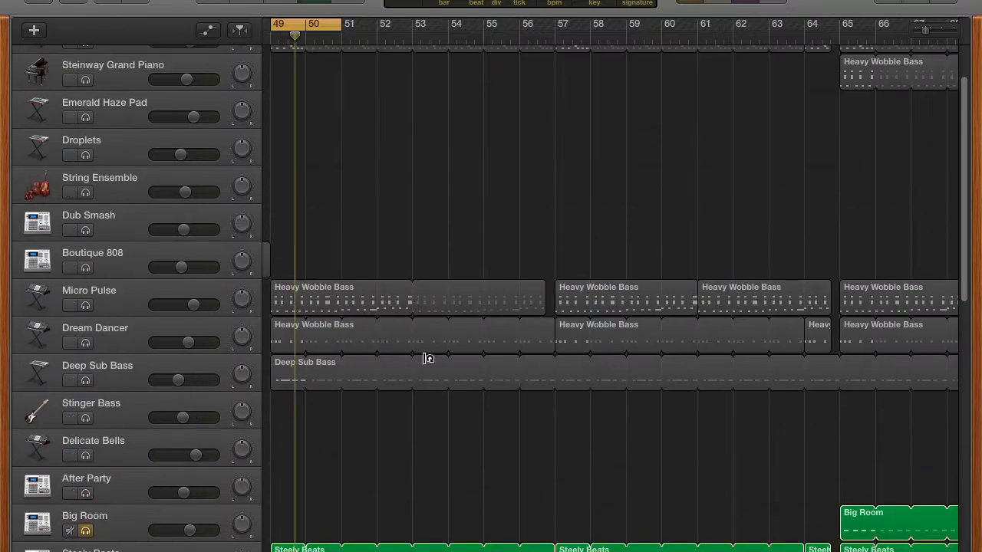
scroll(445, 306, left, 3)
scroll(482, 191, up, 3)
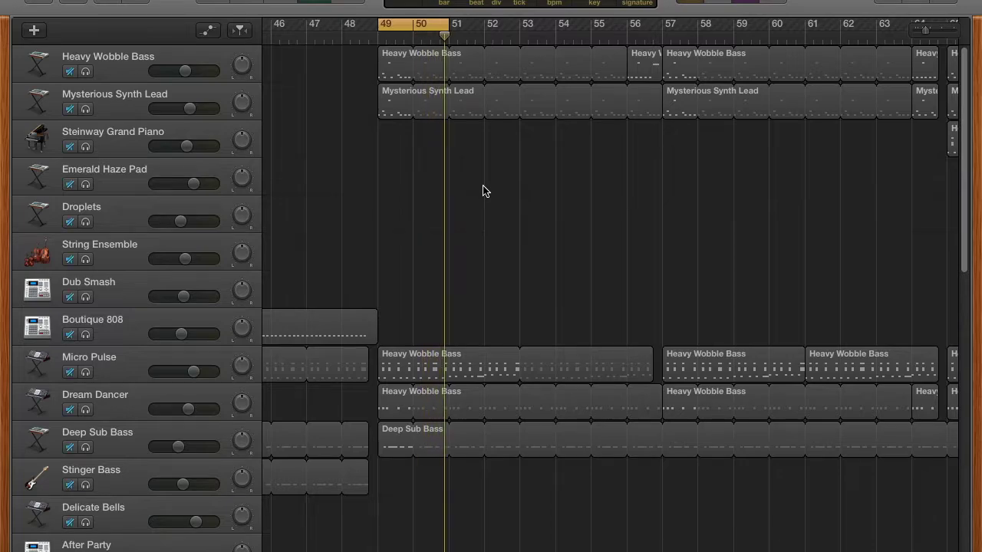
scroll(483, 191, down, 5)
scroll(483, 191, down, 4)
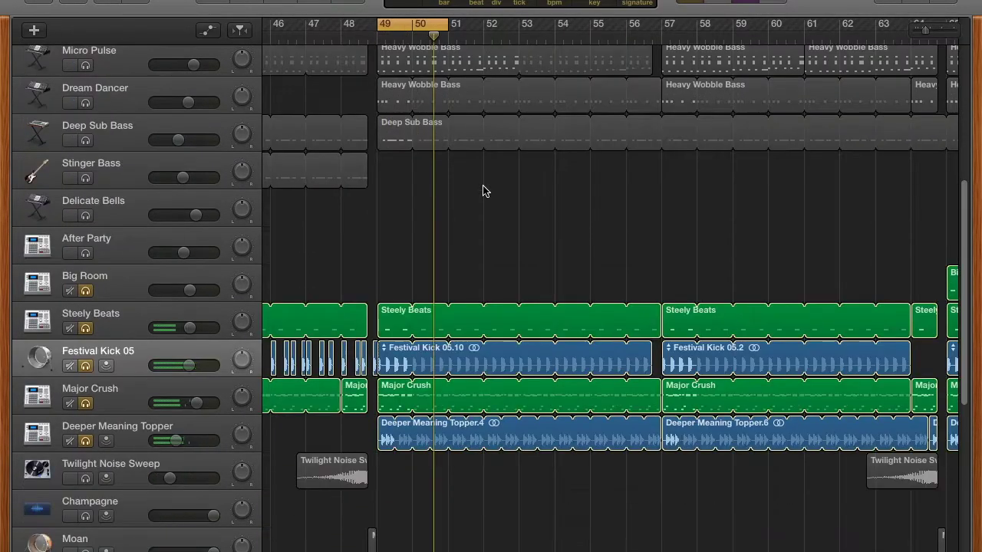
scroll(483, 191, up, 3)
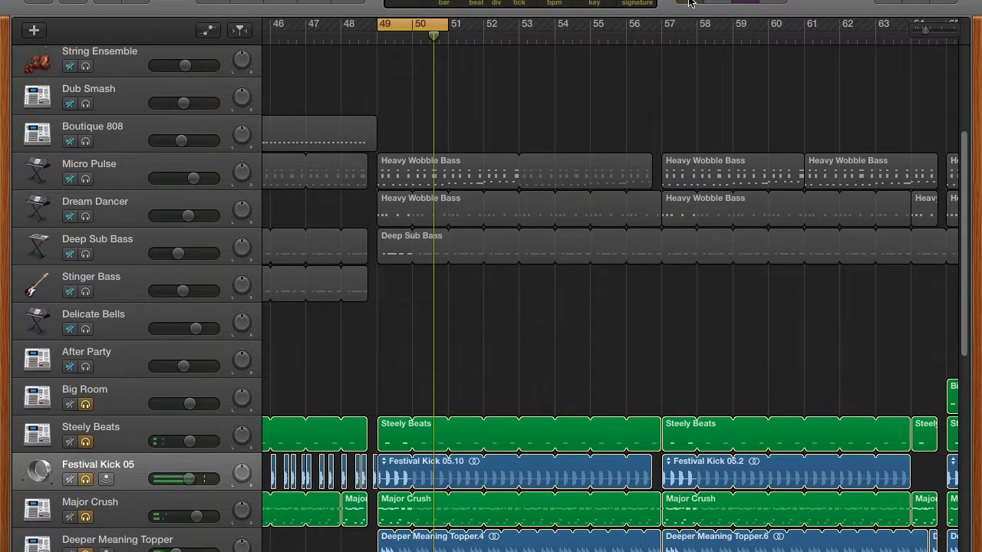
click(689, 3)
click(85, 180)
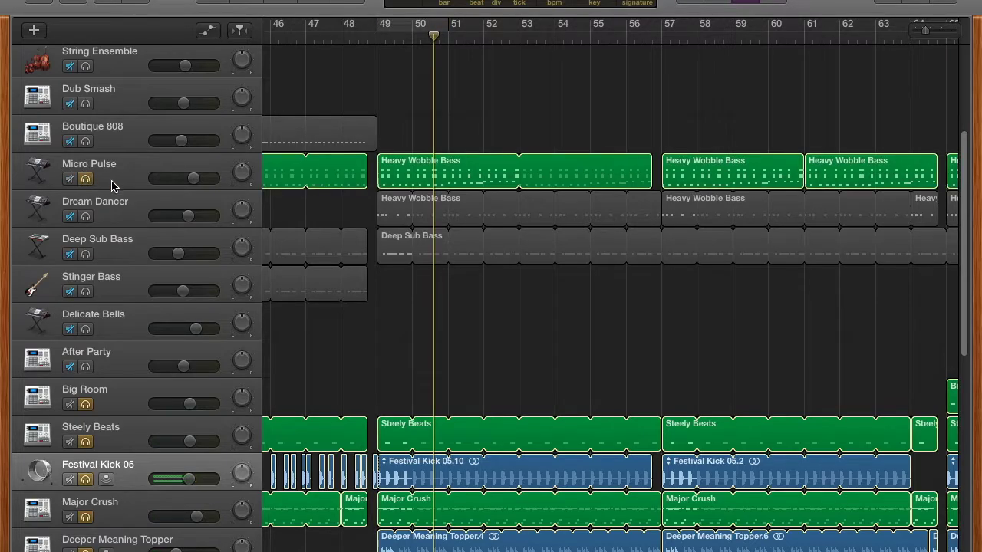
drag(85, 407, 86, 488)
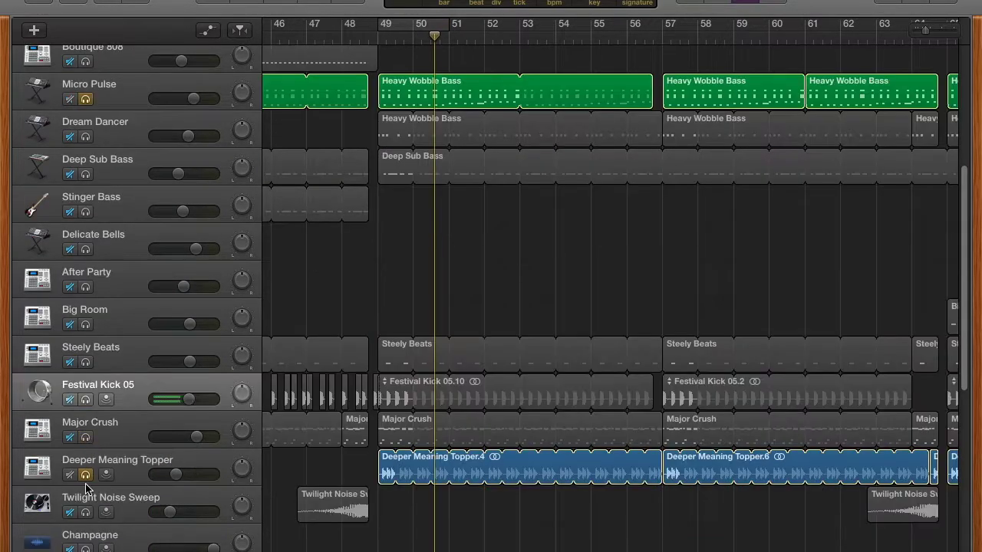
click(85, 475)
scroll(507, 337, up, 3)
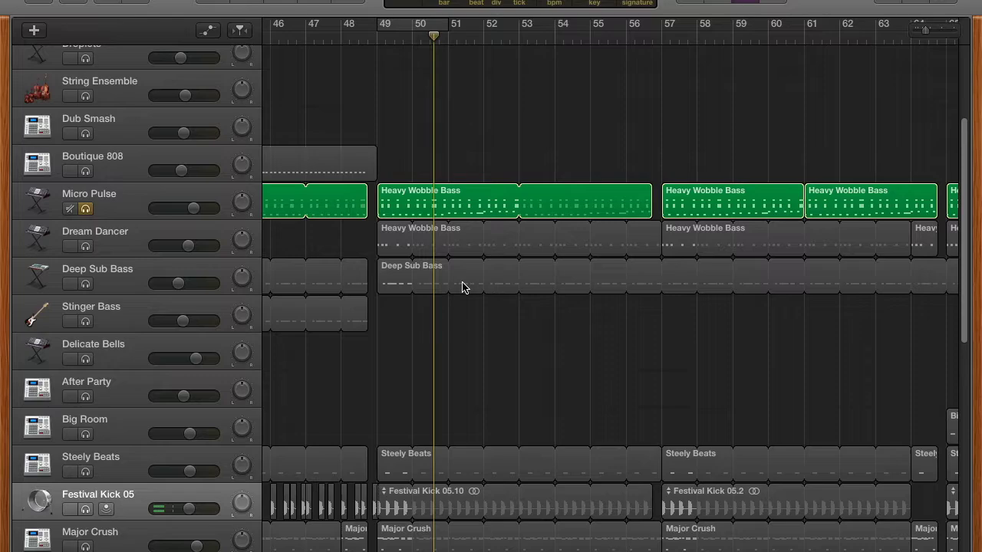
double_click(413, 202)
scroll(366, 220, left, 3)
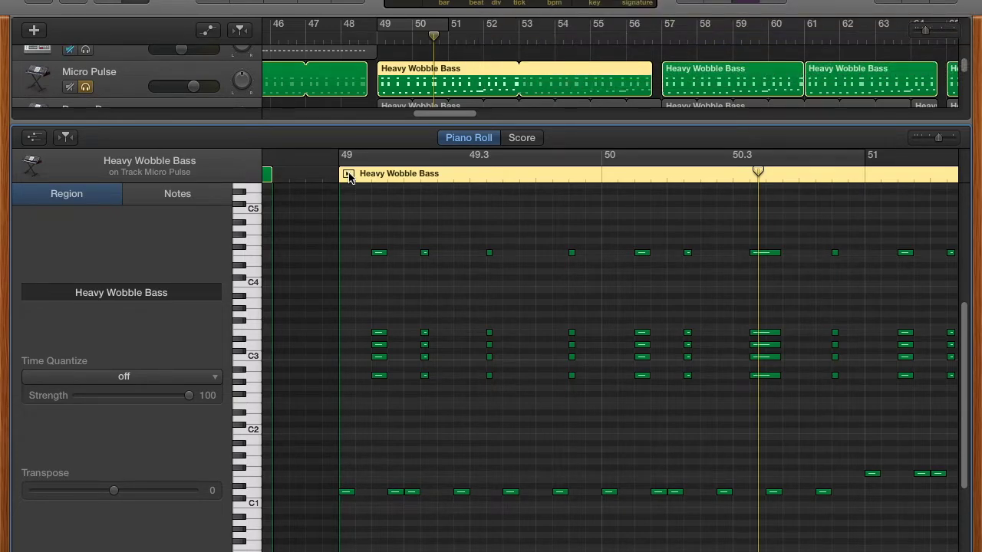
click(348, 174)
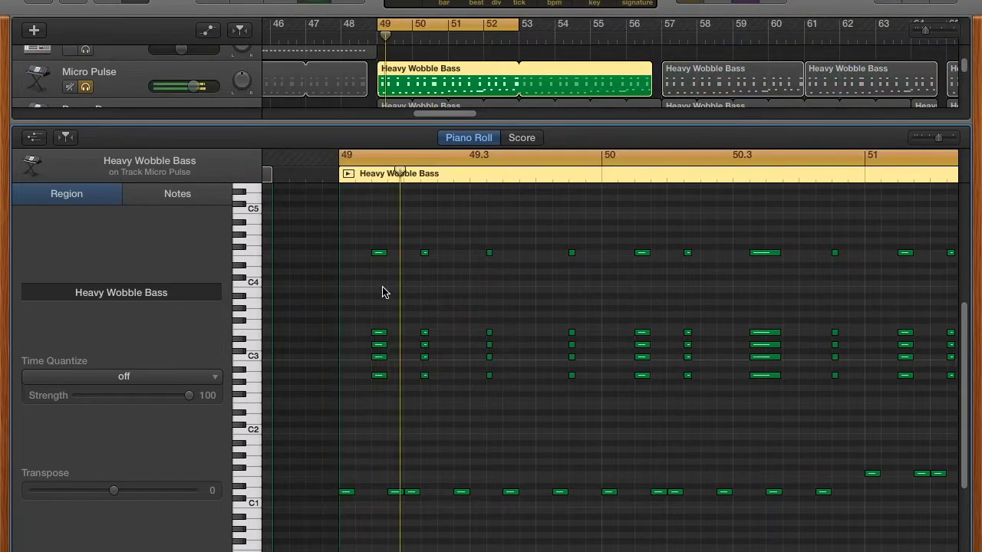
scroll(384, 292, down, 2)
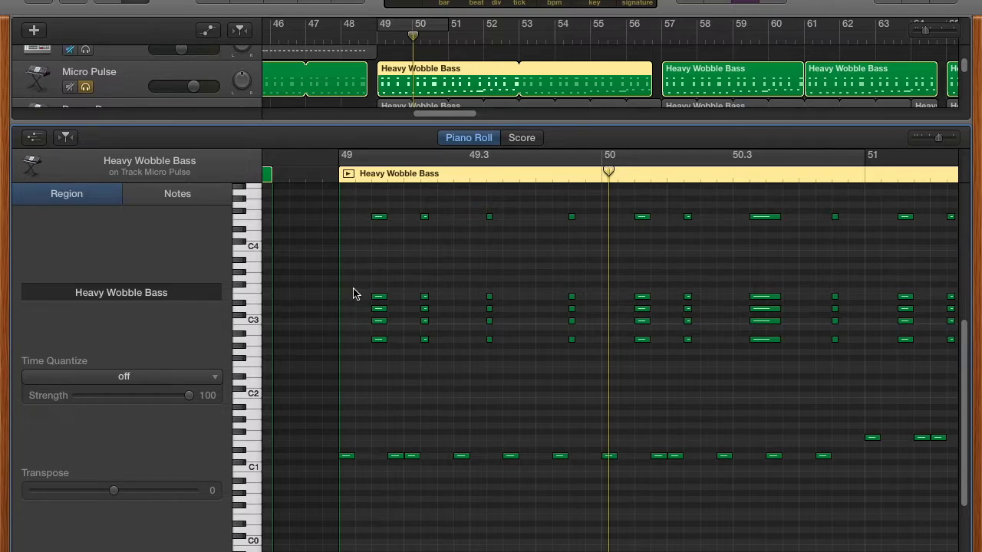
drag(353, 281, 851, 395)
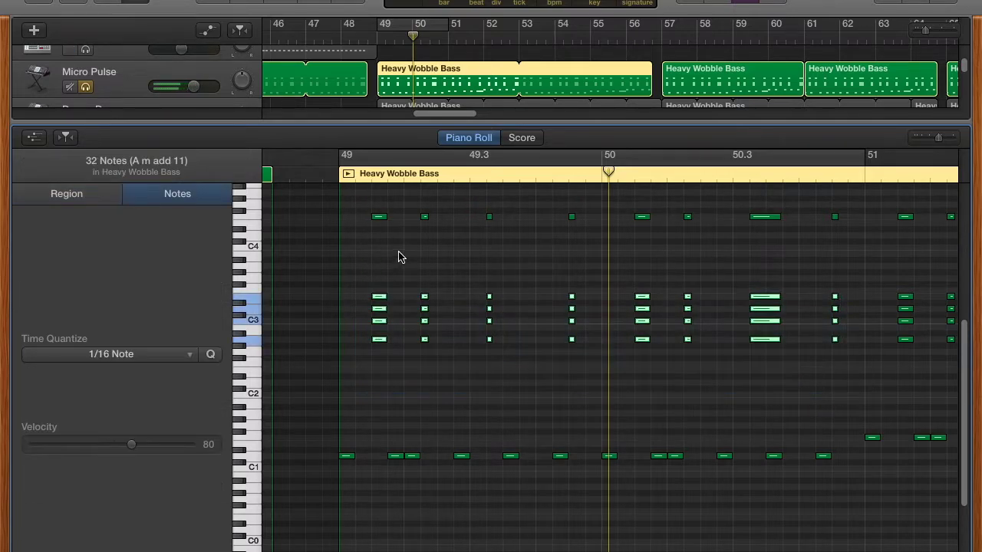
drag(366, 202, 850, 271)
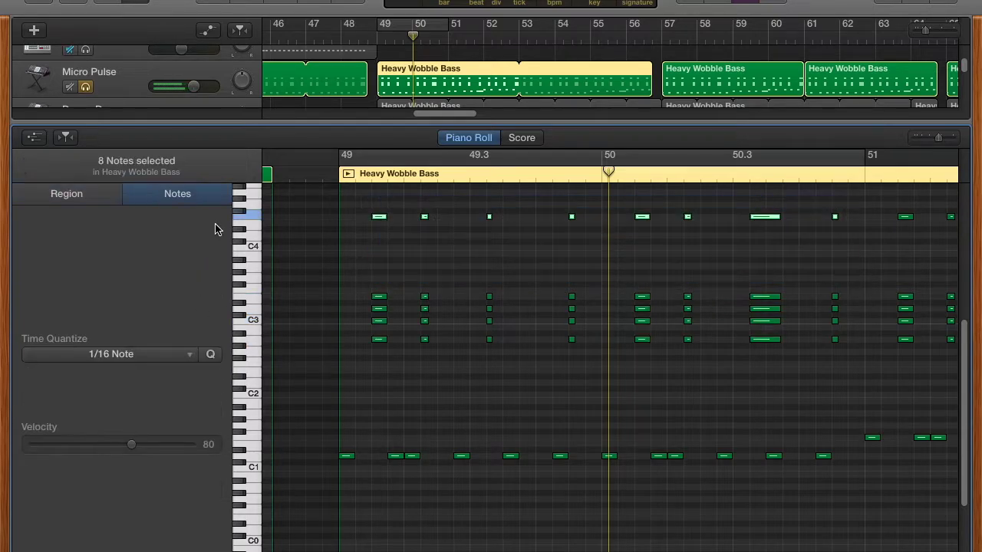
click(256, 220)
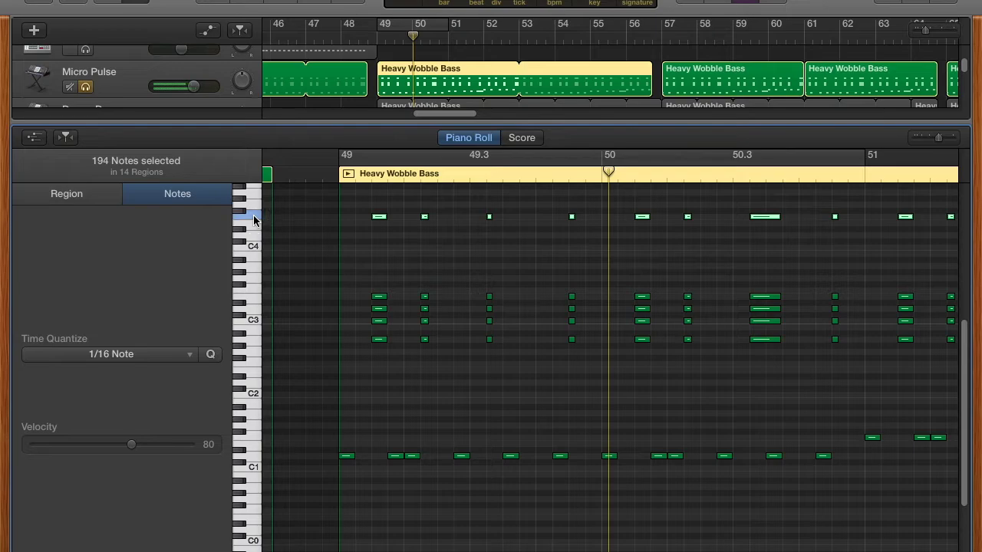
click(347, 175)
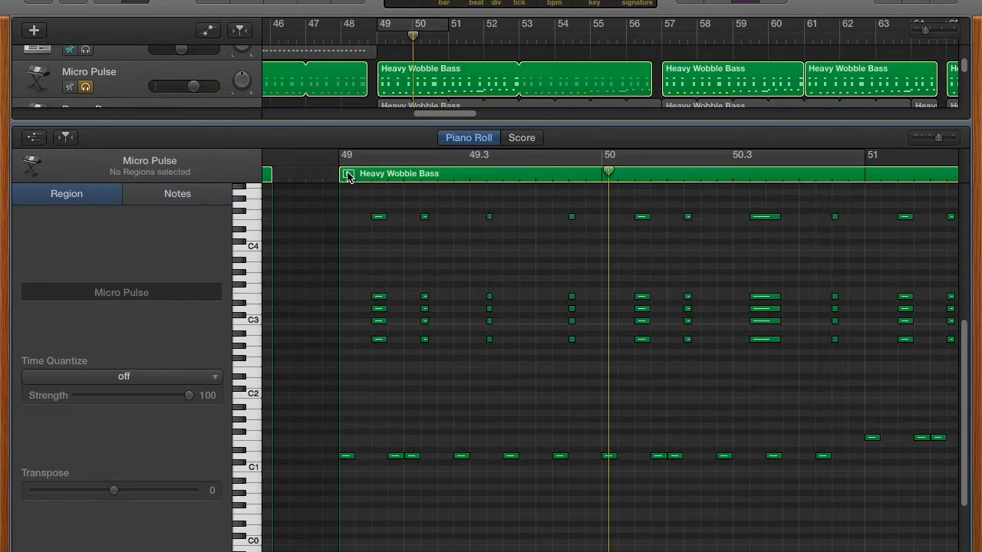
click(347, 174)
key(space)
Switch the editor area to Smart Controls with the Micro Pulse track selected.
key(b)
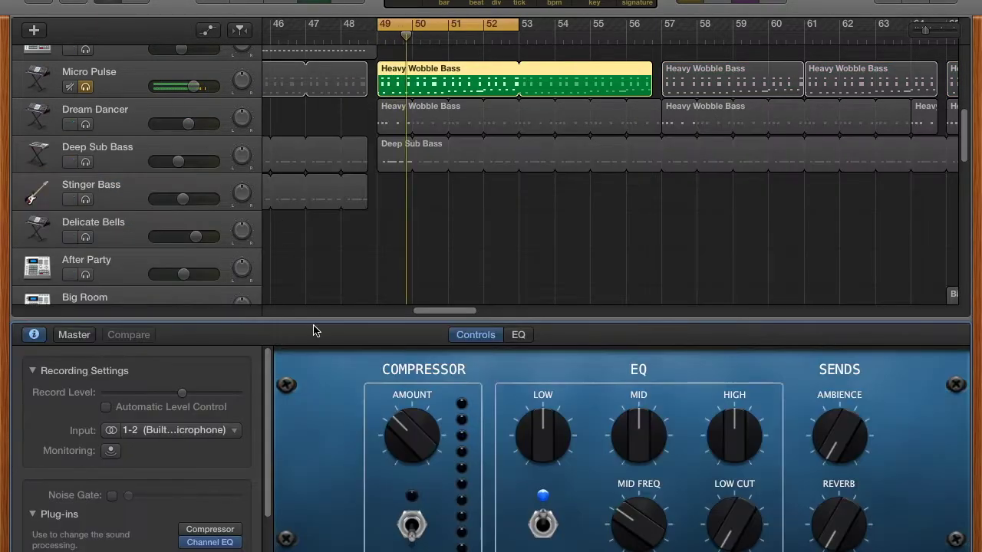
scroll(204, 420, down, 2)
click(127, 86)
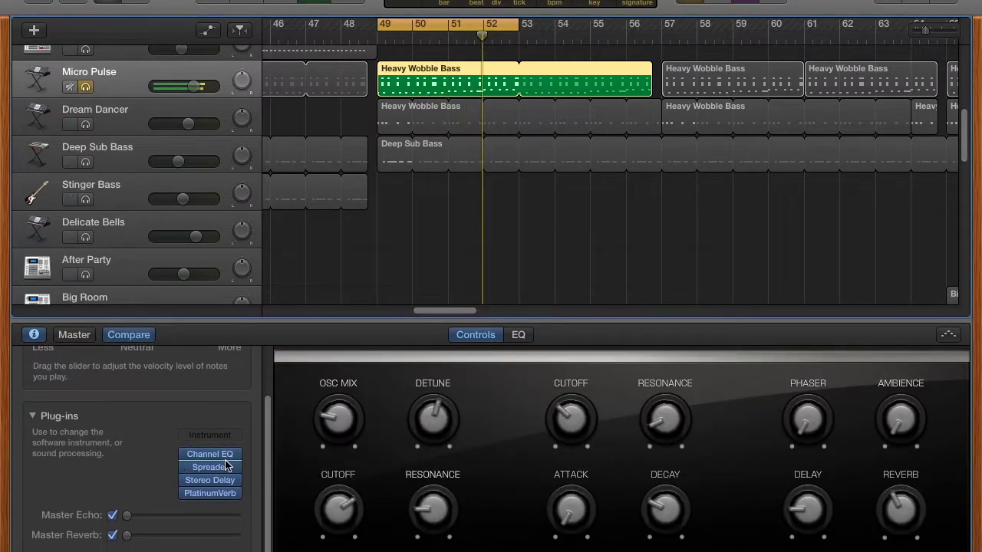
Nudge the Spreader LFO intensity to 15 % and back to 14 %, then open the Channel EQ.
click(228, 466)
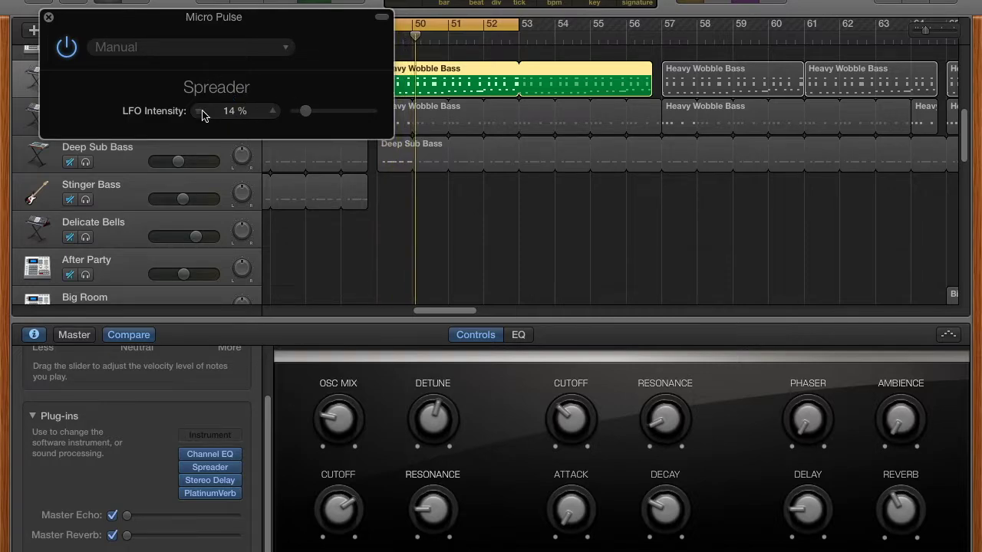
click(275, 113)
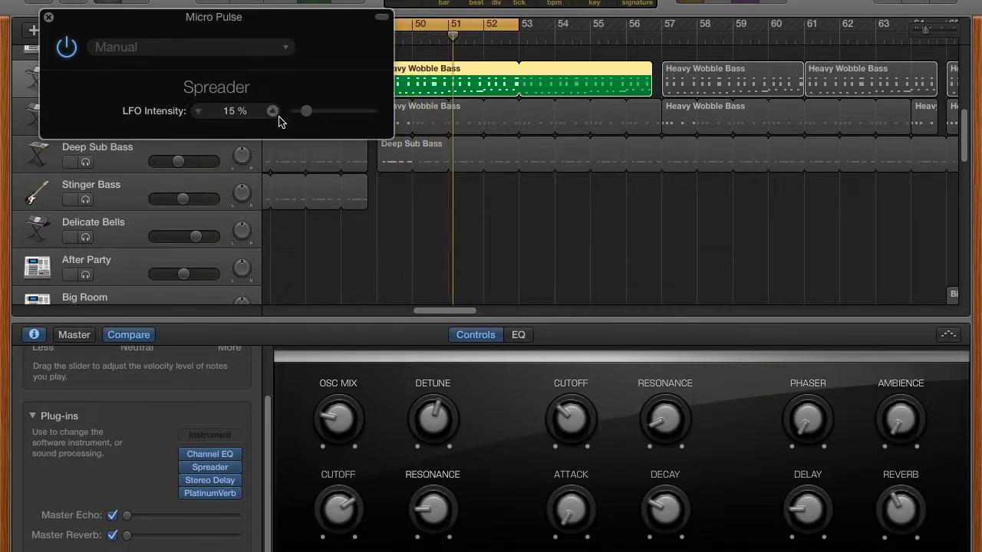
click(198, 111)
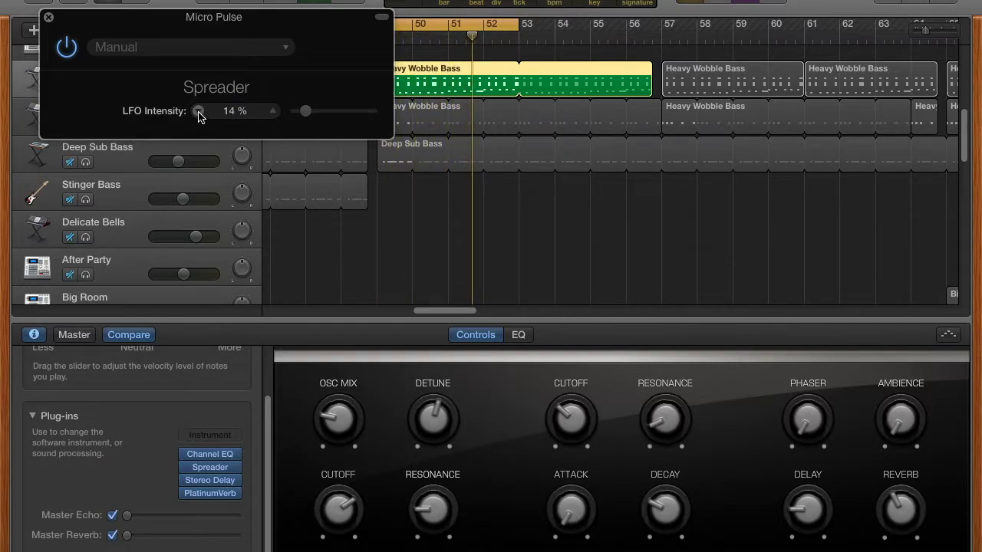
click(48, 17)
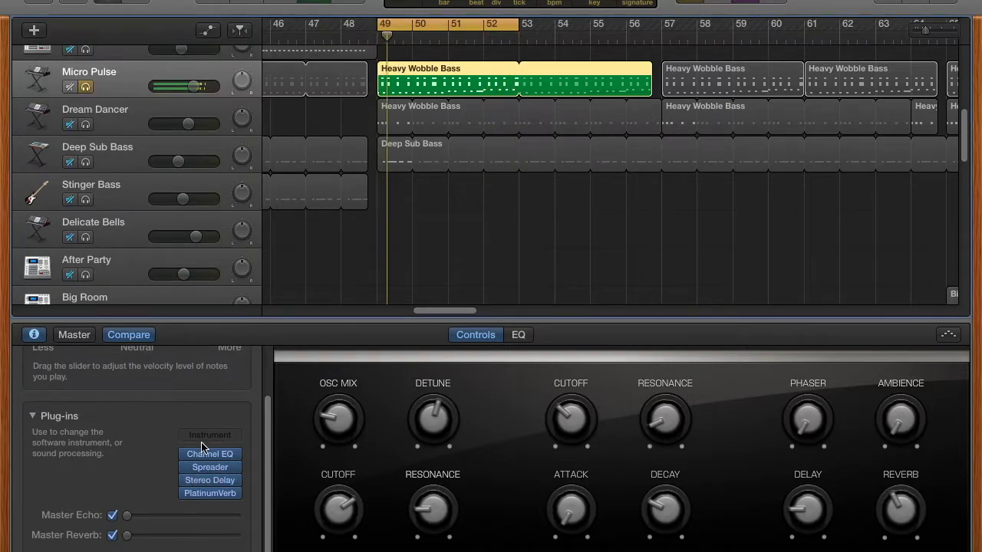
mouse_move(210, 458)
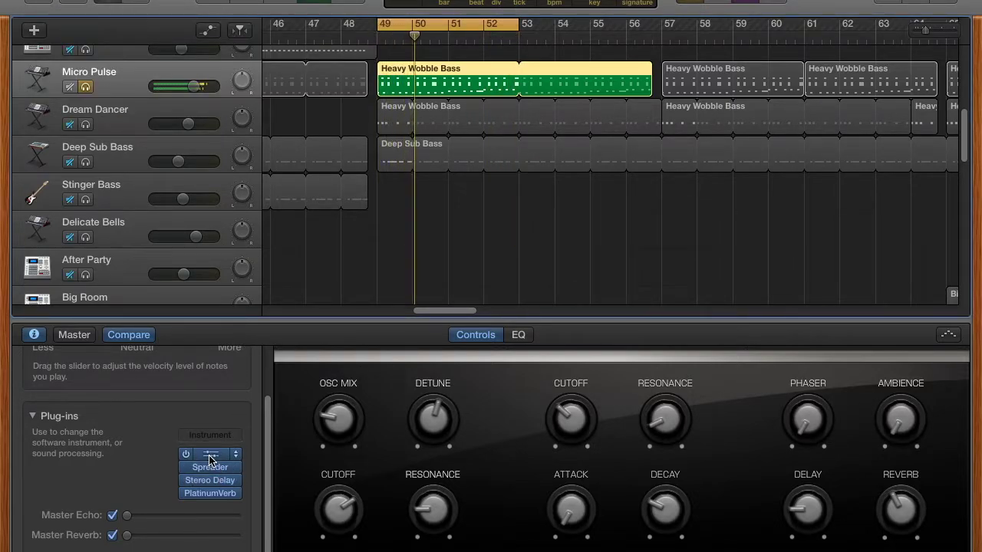
click(210, 458)
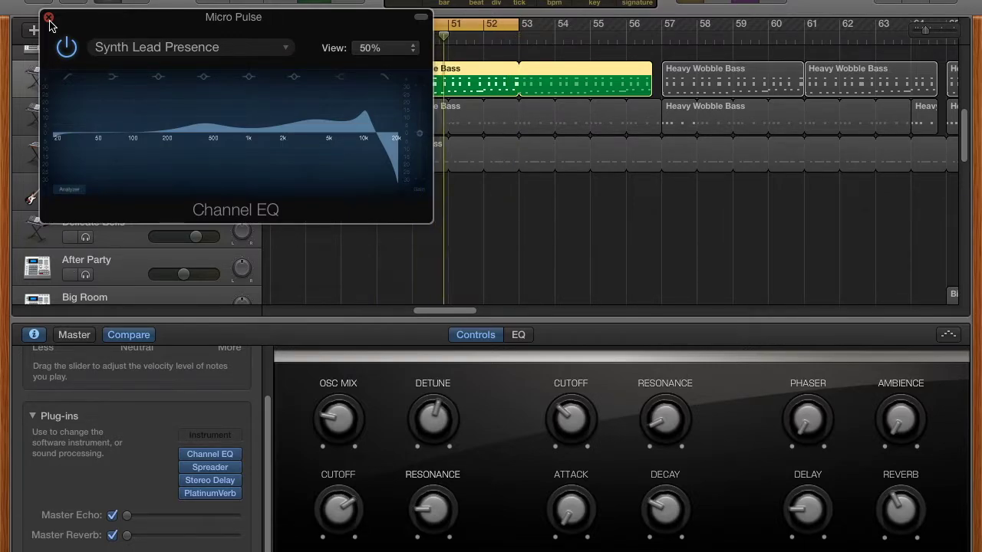
click(206, 483)
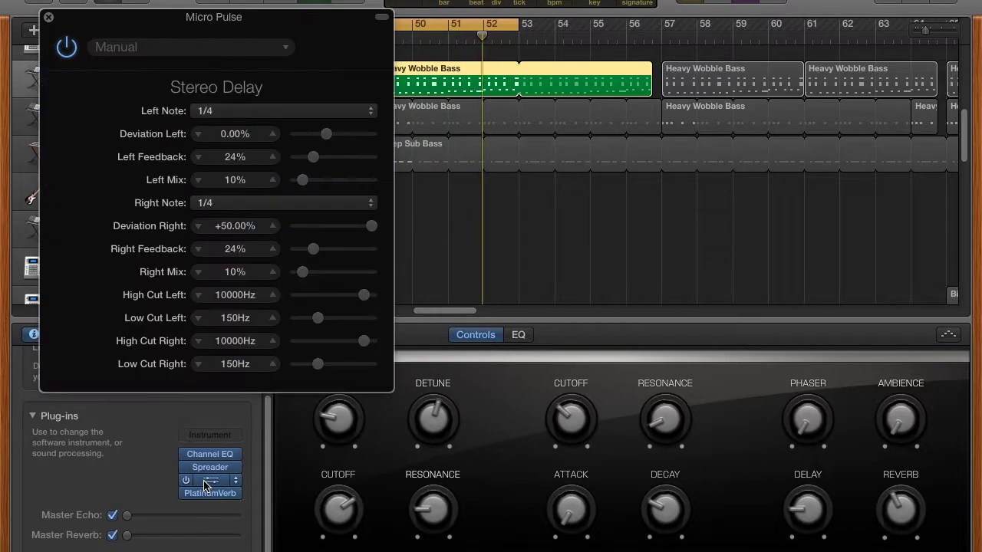
click(161, 47)
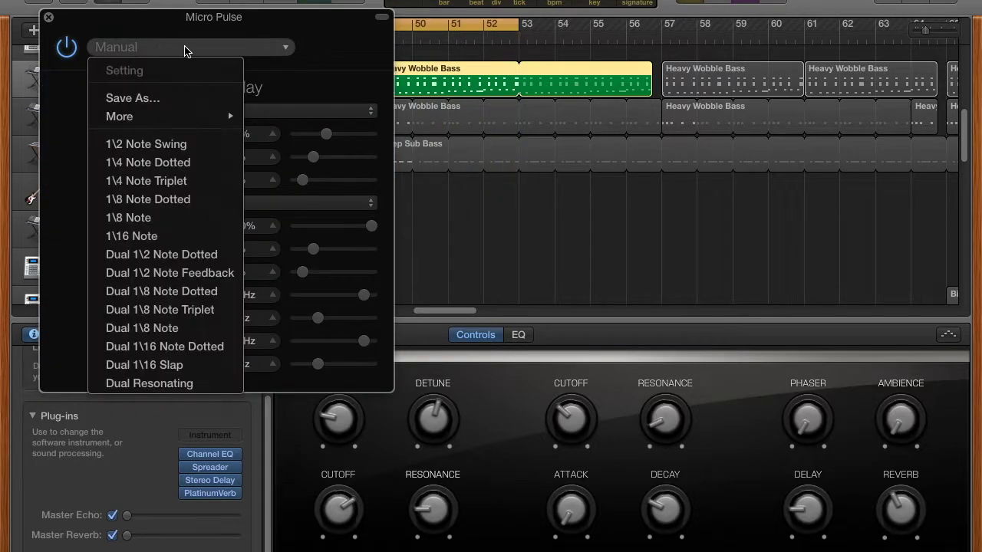
click(191, 49)
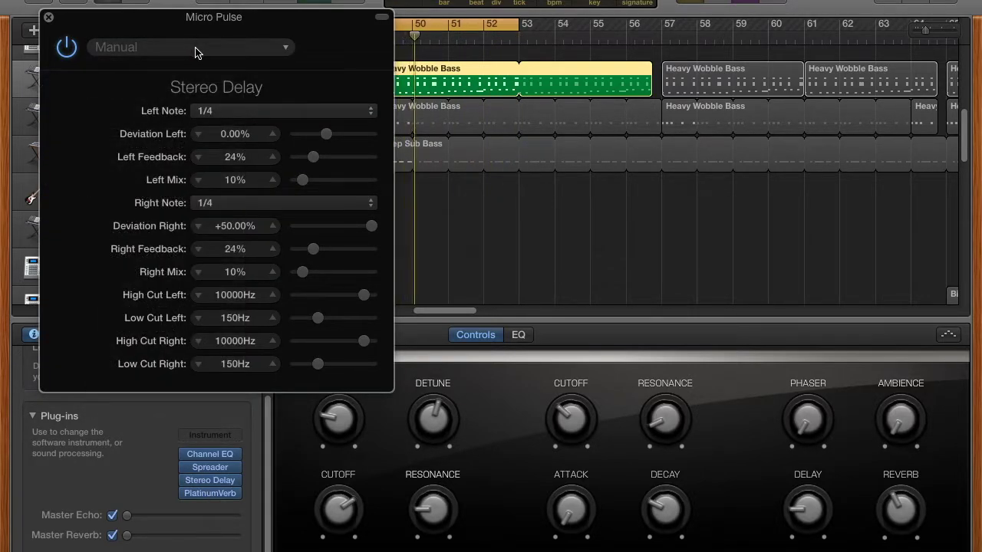
click(193, 50)
click(195, 52)
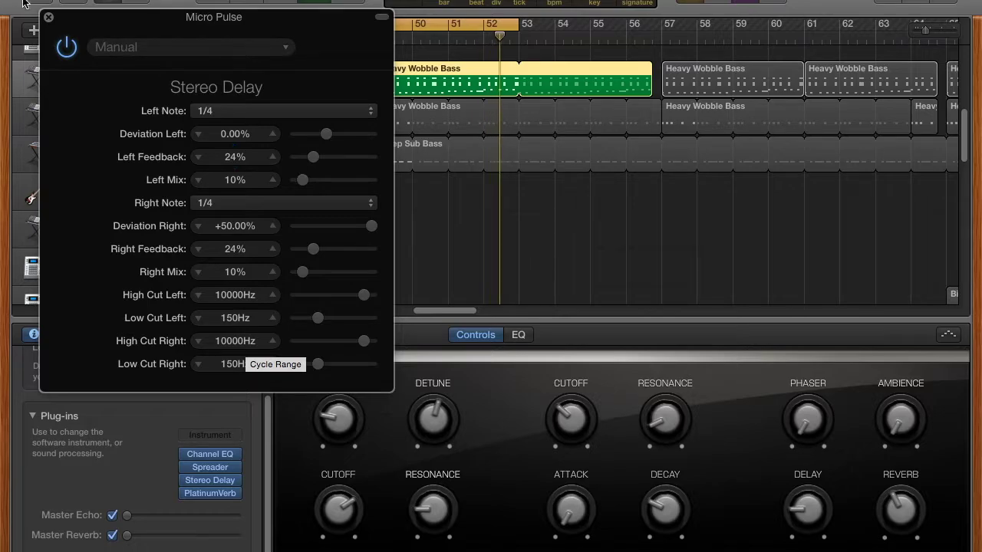
click(48, 18)
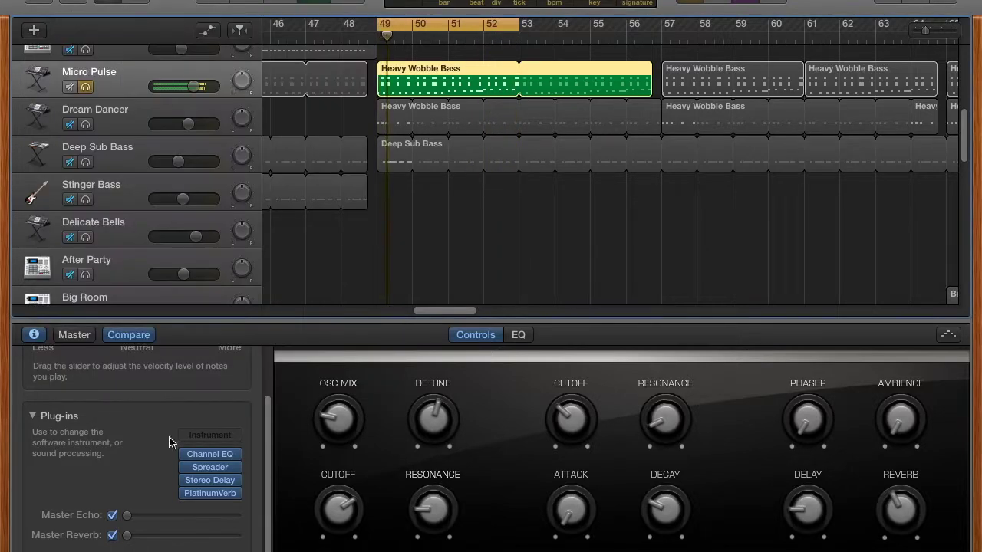
click(207, 495)
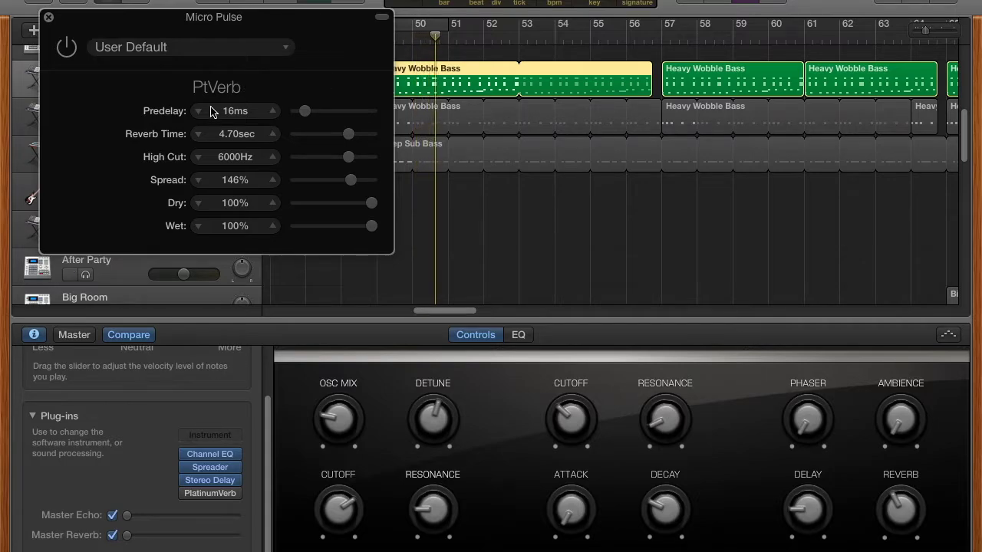
drag(221, 22, 177, 0)
key(super+Left)
key(super+Left)
key(super+Left)
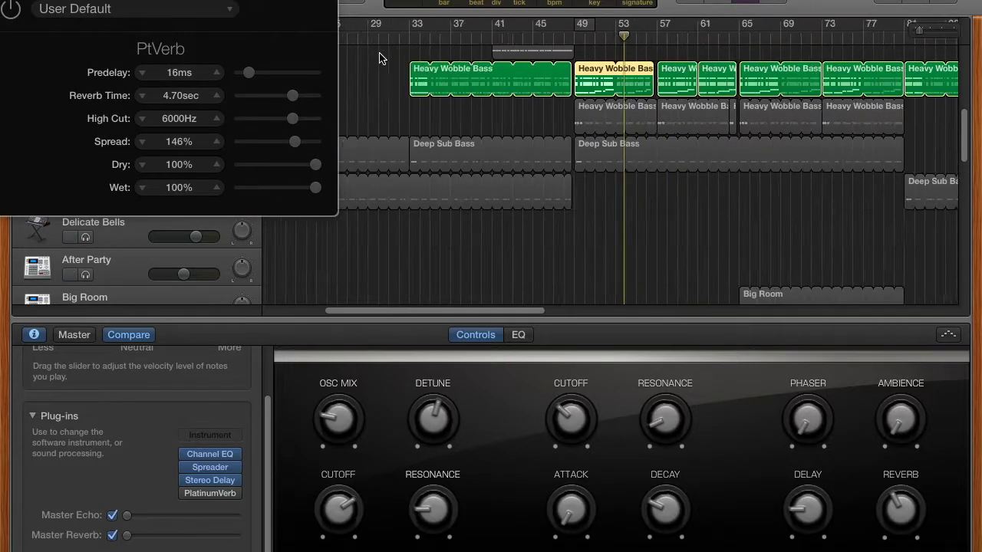
scroll(382, 58, up, 5)
scroll(381, 58, down, 3)
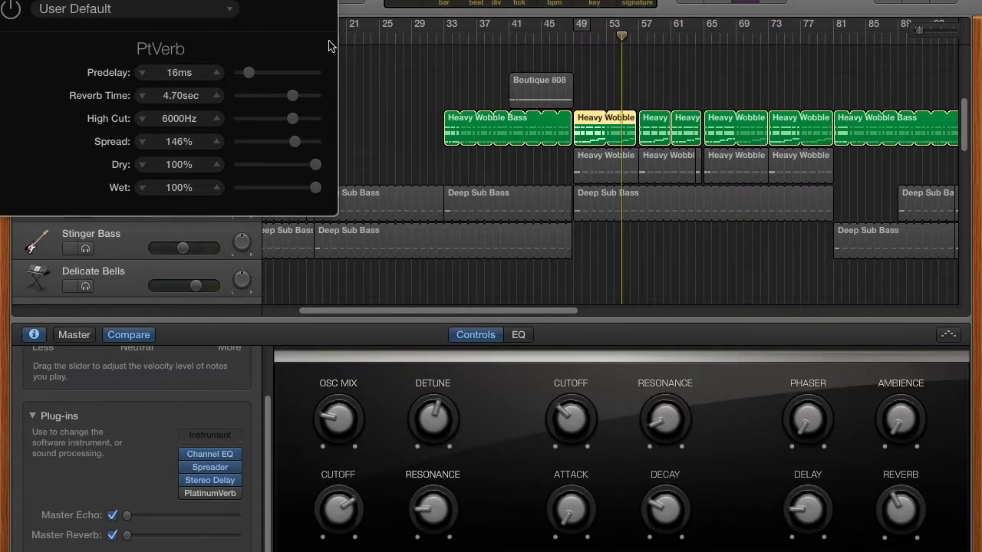
key(super+w)
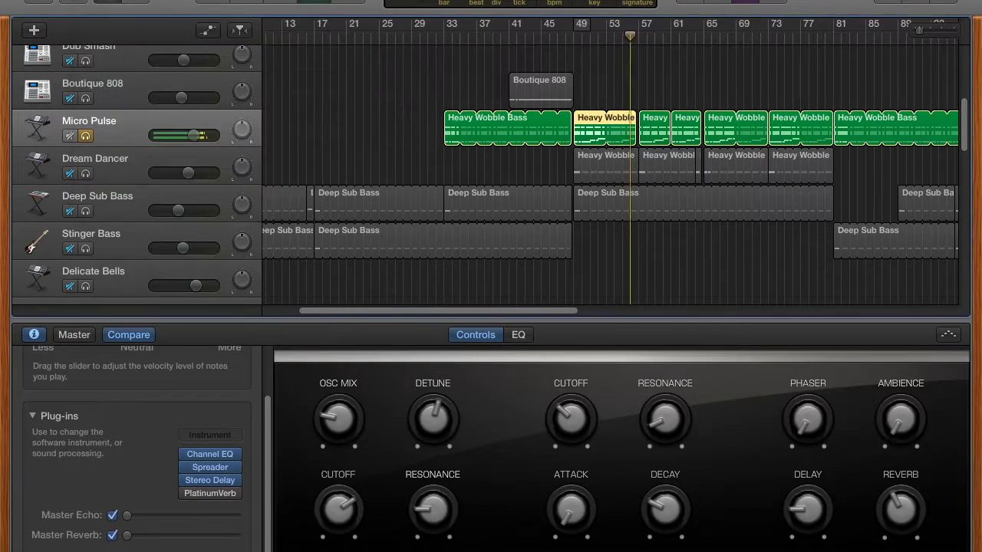
scroll(491, 138, right, 5)
Add a note at C2, then select and delete both C2 notes.
scroll(506, 138, left, 6)
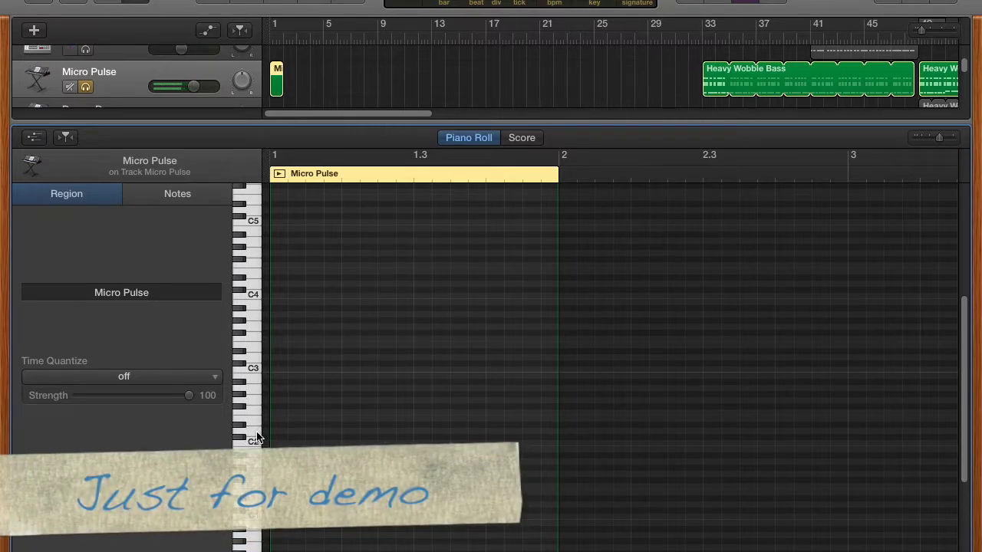
click(314, 432)
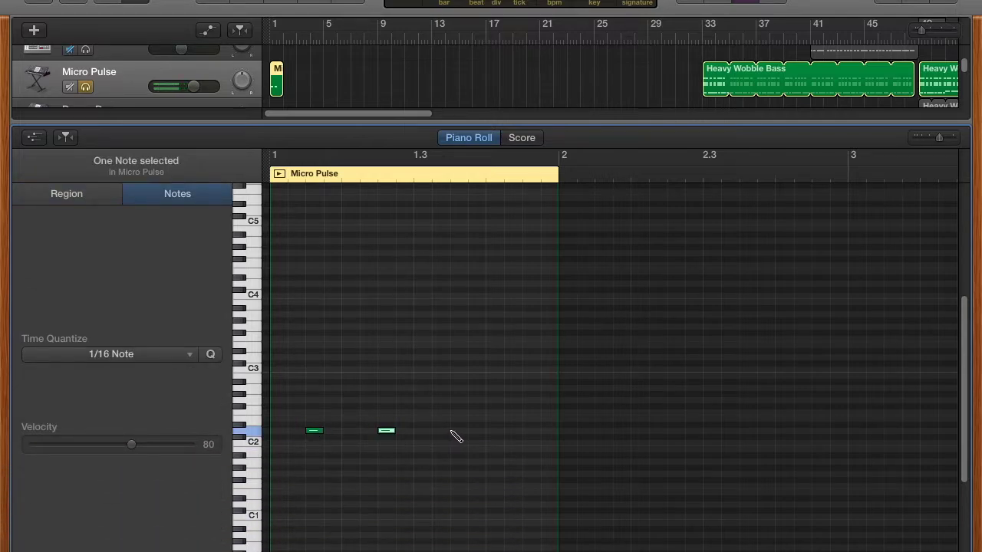
click(406, 423)
drag(440, 407, 305, 469)
key(Delete)
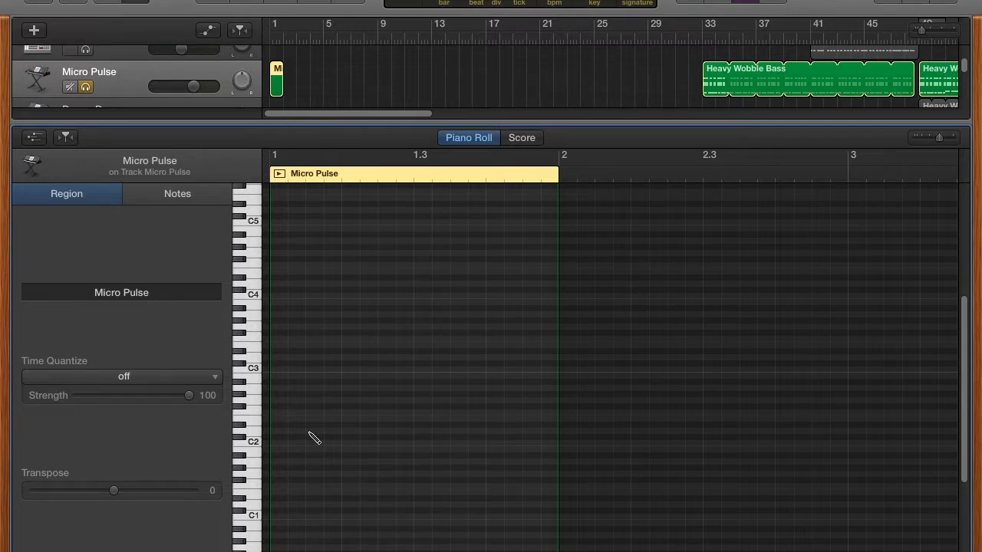
Add a short note near C2 and audition pitches with the on-screen musical keyboard.
click(311, 432)
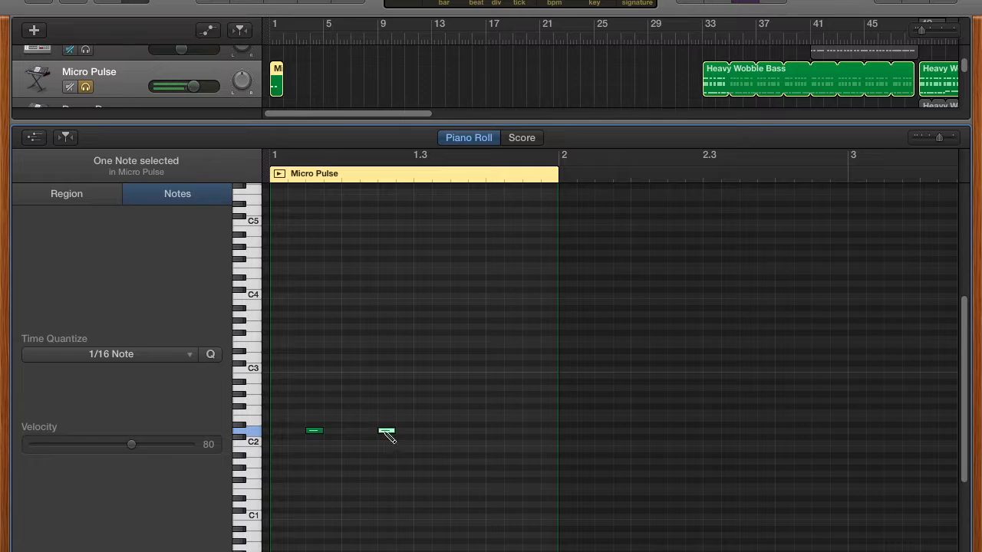
click(281, 176)
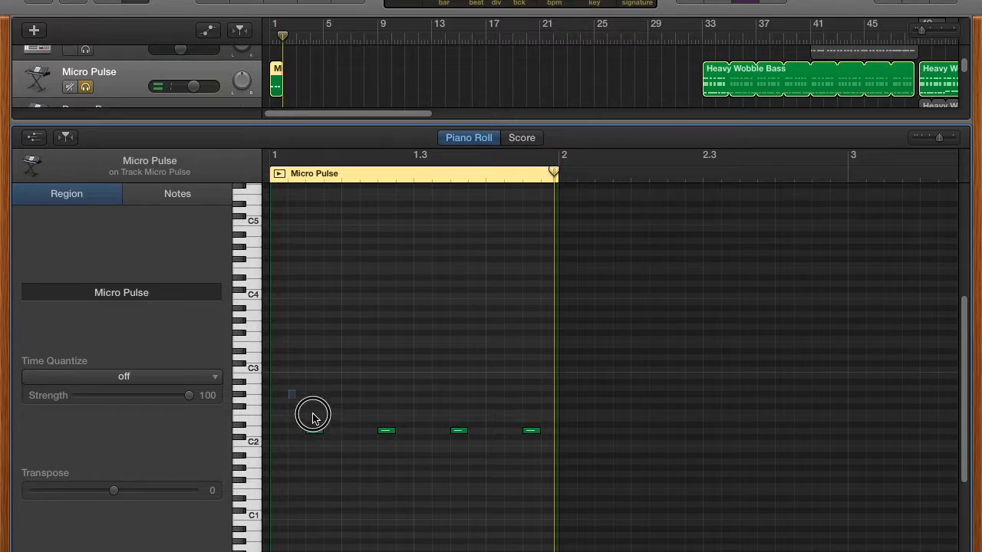
drag(312, 419, 529, 489)
key(super+k)
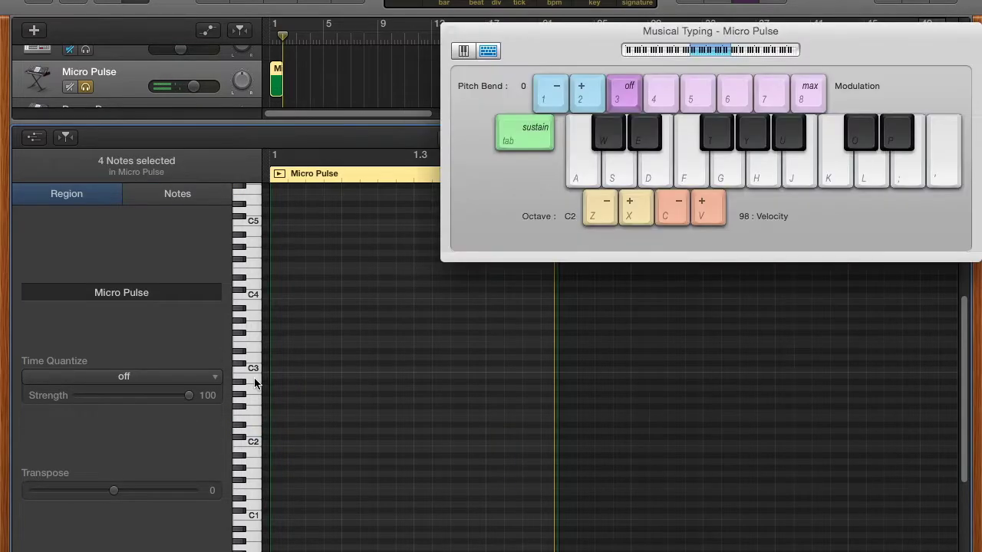
key(k)
key(k)
key(k)
key(k)
click(451, 32)
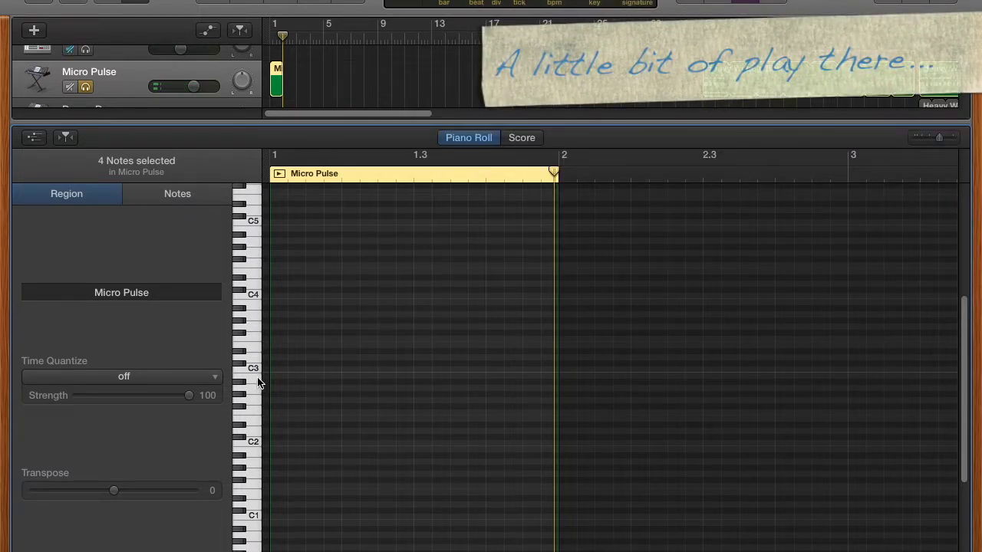
click(256, 315)
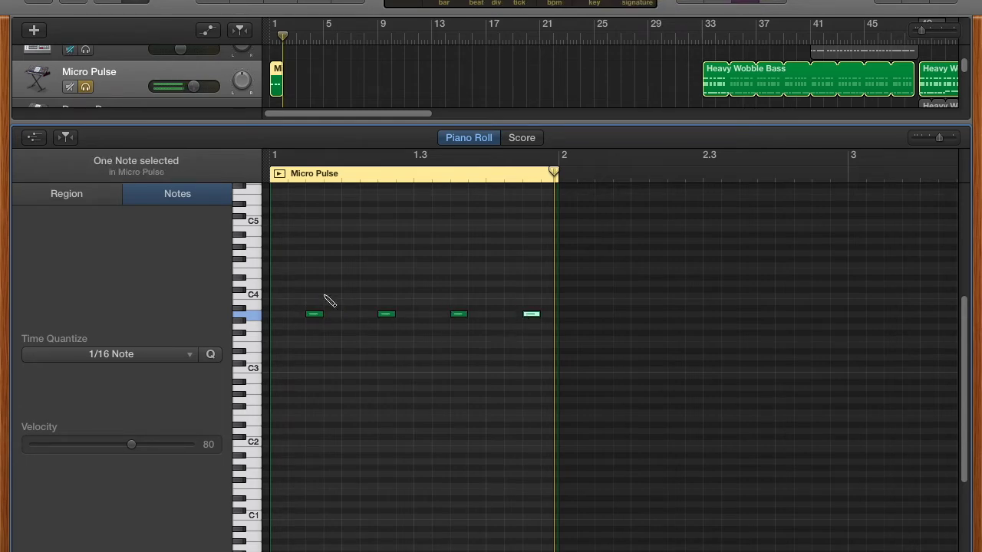
Play the loop and pencil in new notes, including C4 near beat 1.3, then return to Smart Controls.
click(280, 185)
key(space)
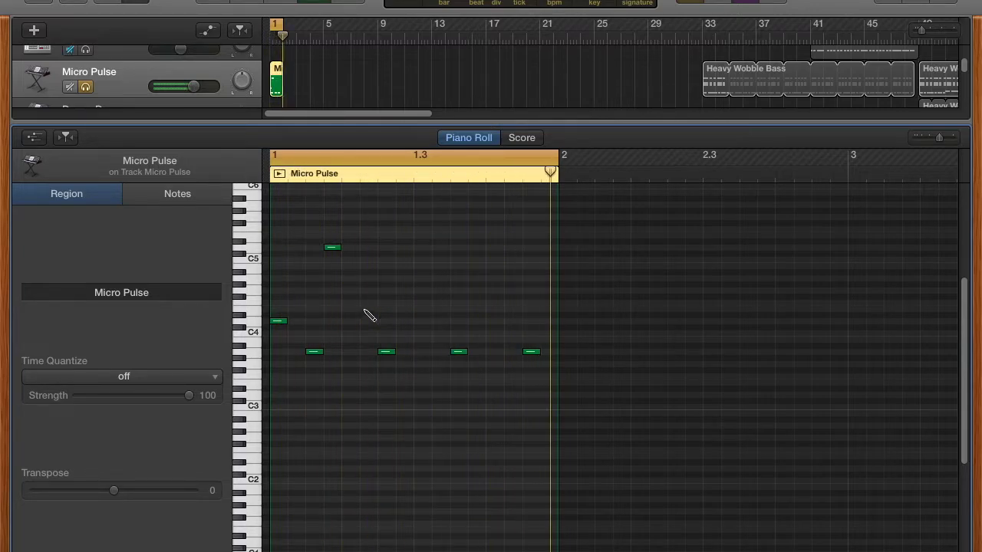
click(367, 310)
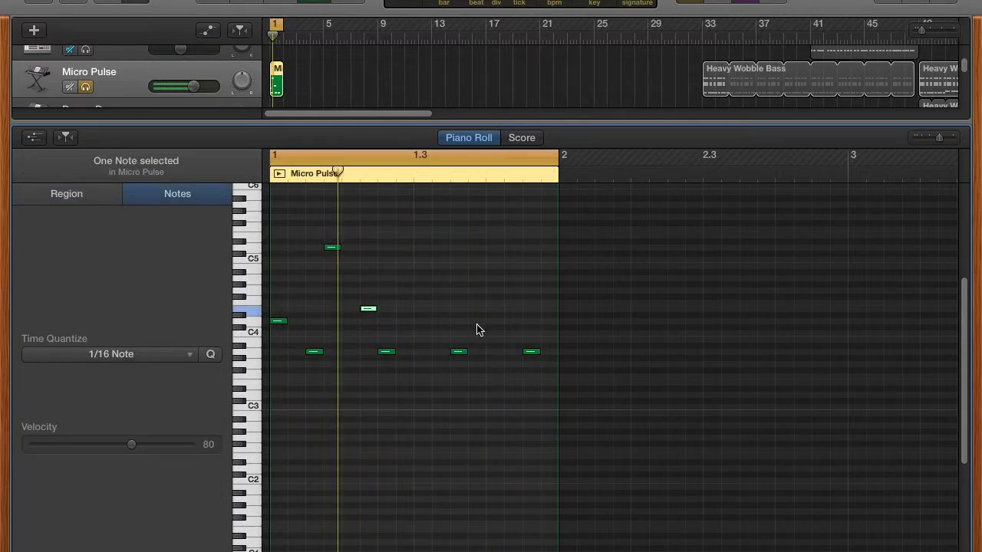
click(422, 333)
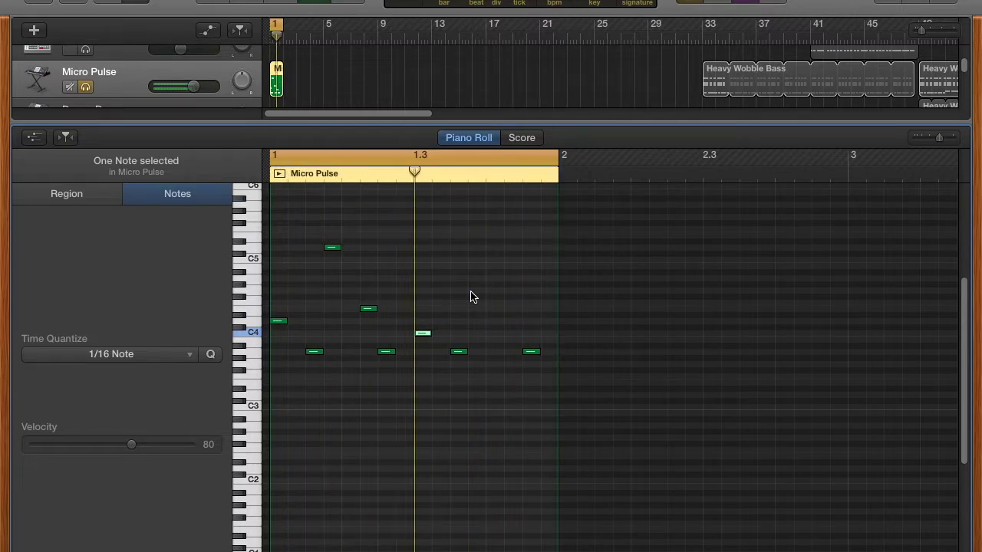
super+click(473, 290)
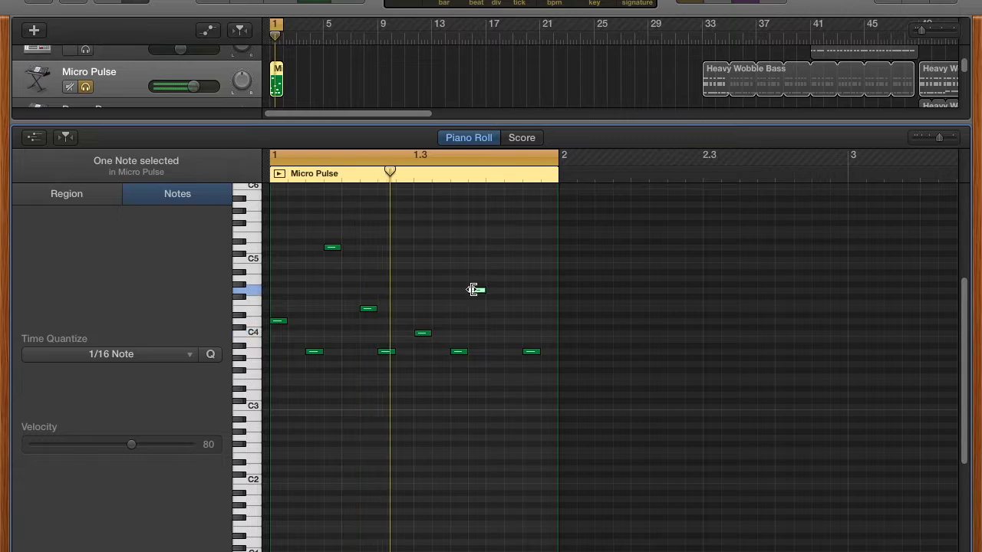
key(b)
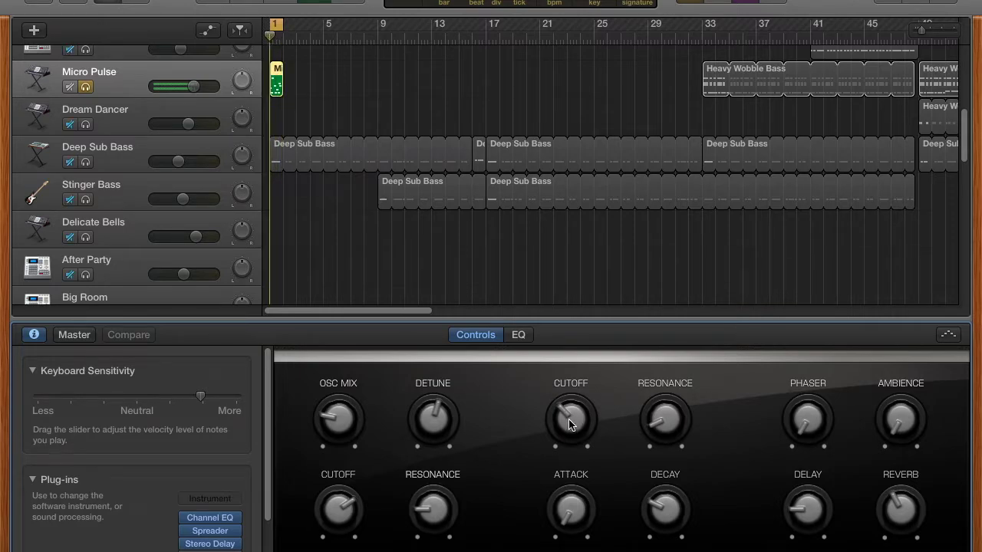
Raise the synth's CUTOFF knob, hide Smart Controls, and create a new Software Instrument track.
drag(567, 417, 614, 421)
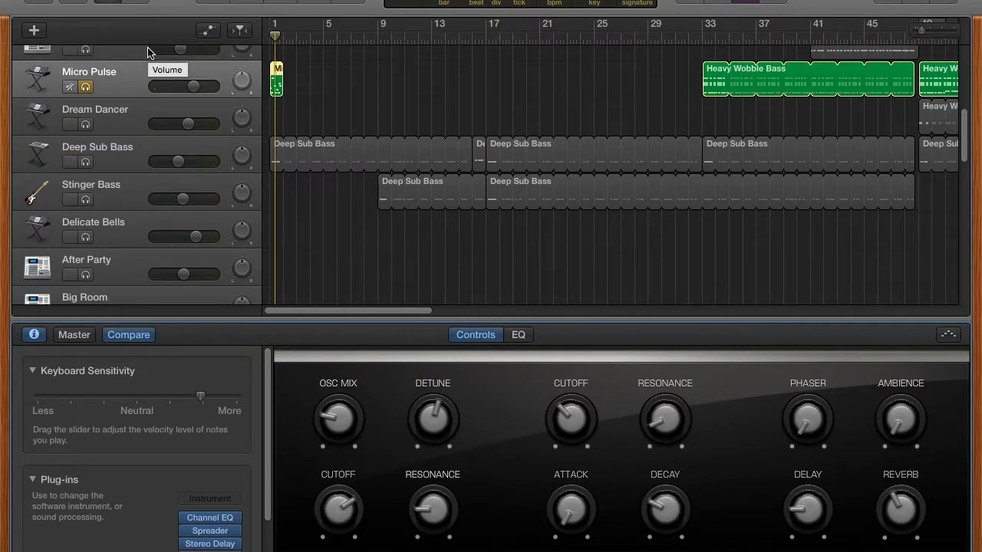
click(106, 5)
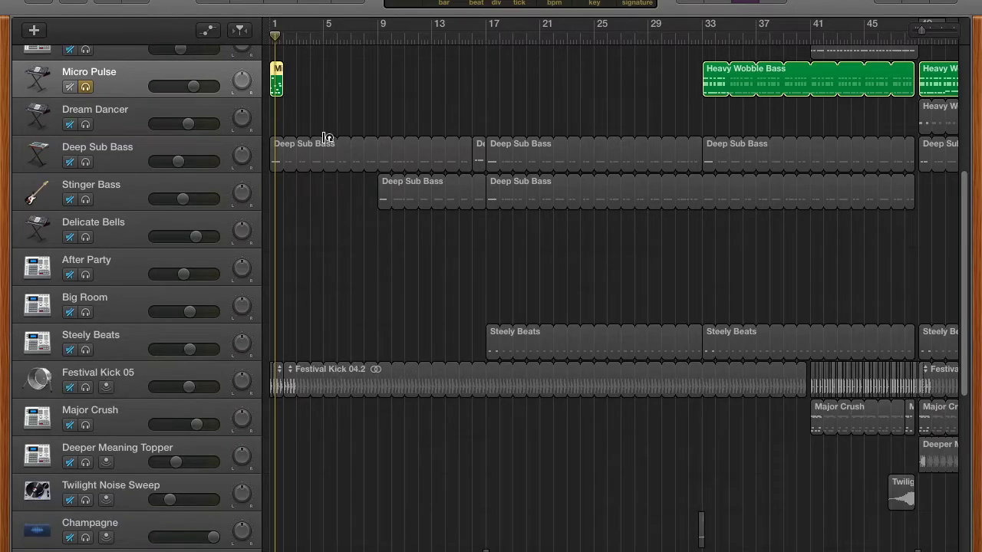
scroll(323, 142, up, 2)
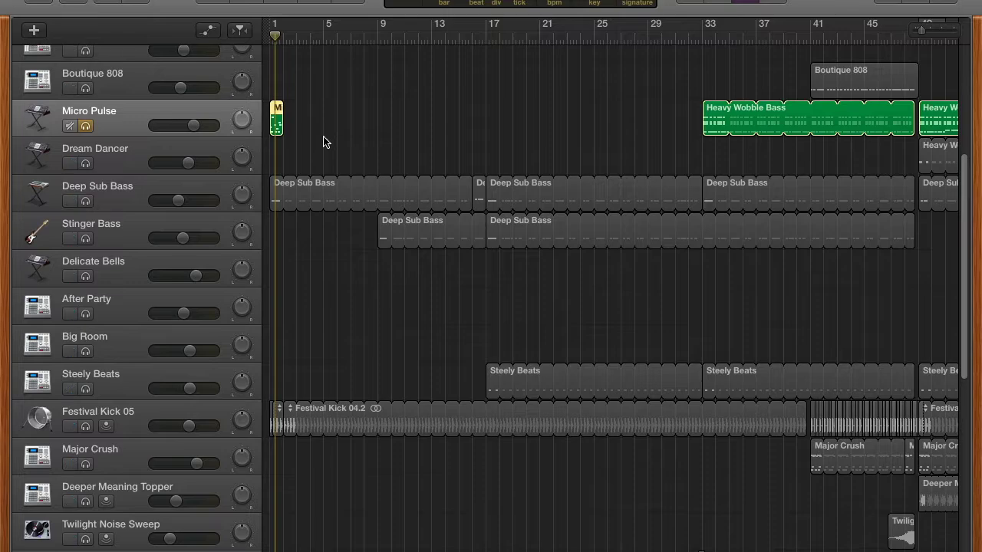
click(34, 31)
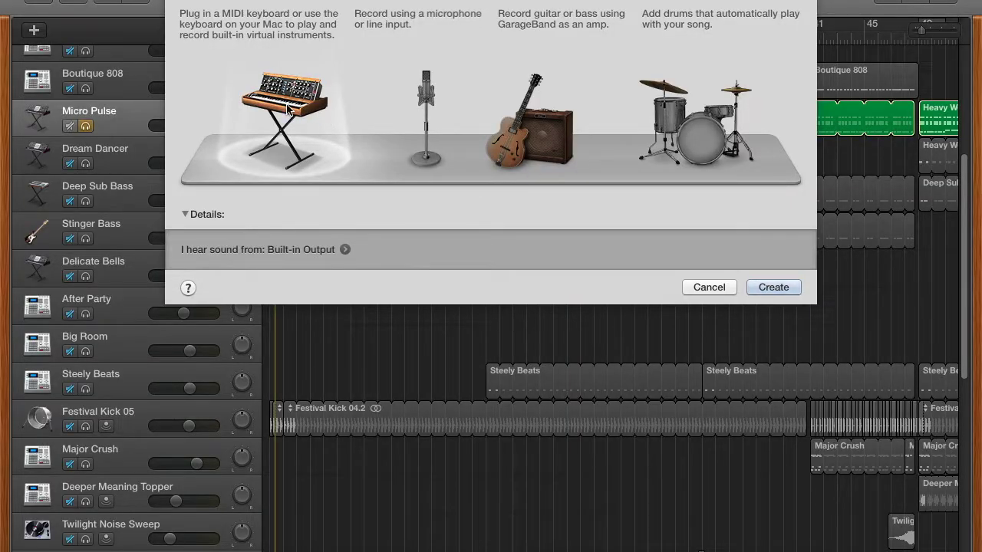
double_click(260, 76)
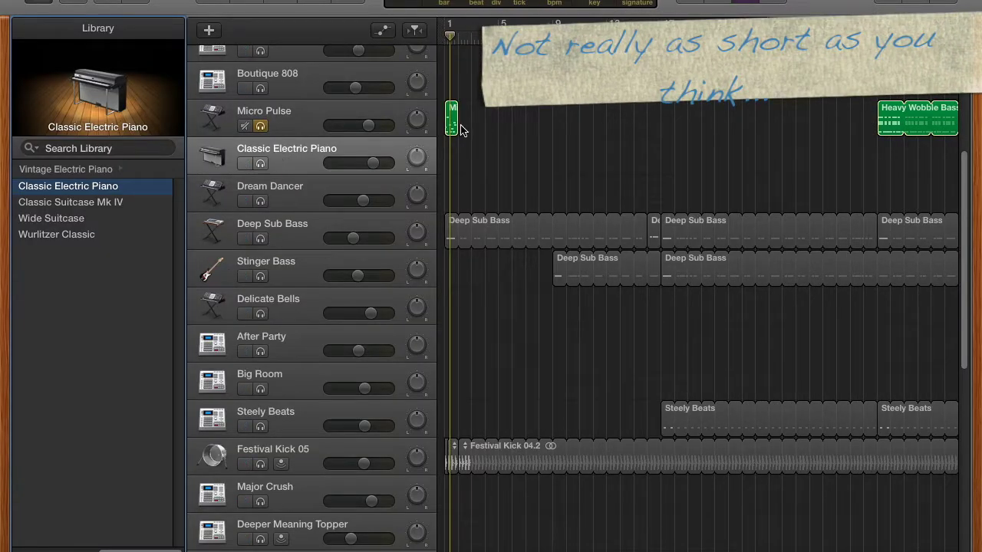
Move the Micro Pulse region onto the new track and give it the Synthesizer > Lead > Supersaw Lead sound.
drag(455, 121, 458, 156)
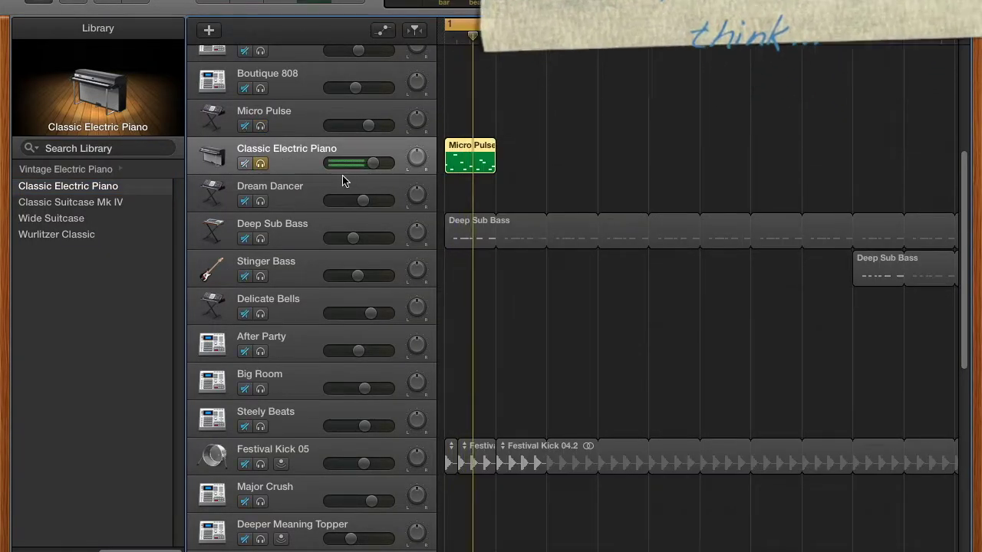
click(73, 170)
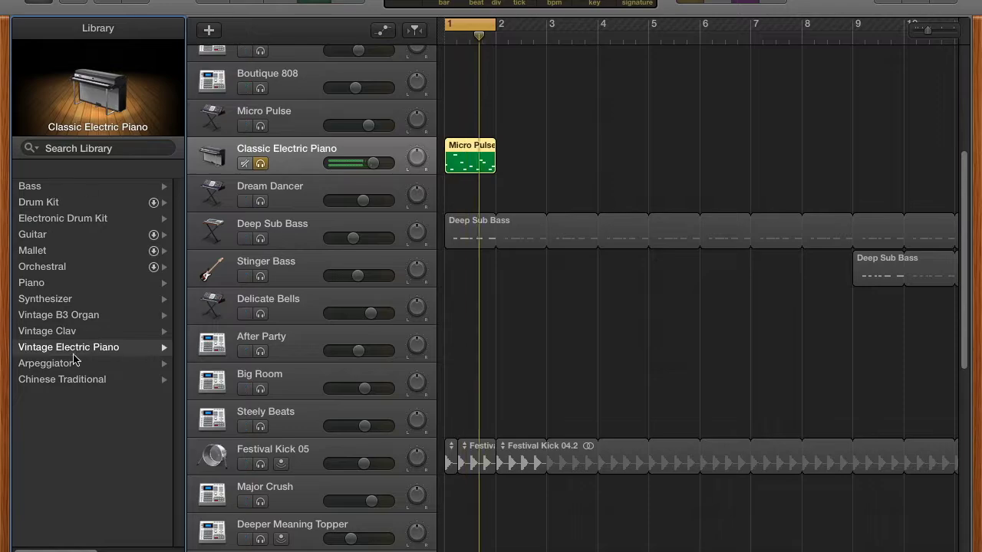
click(63, 301)
key(space)
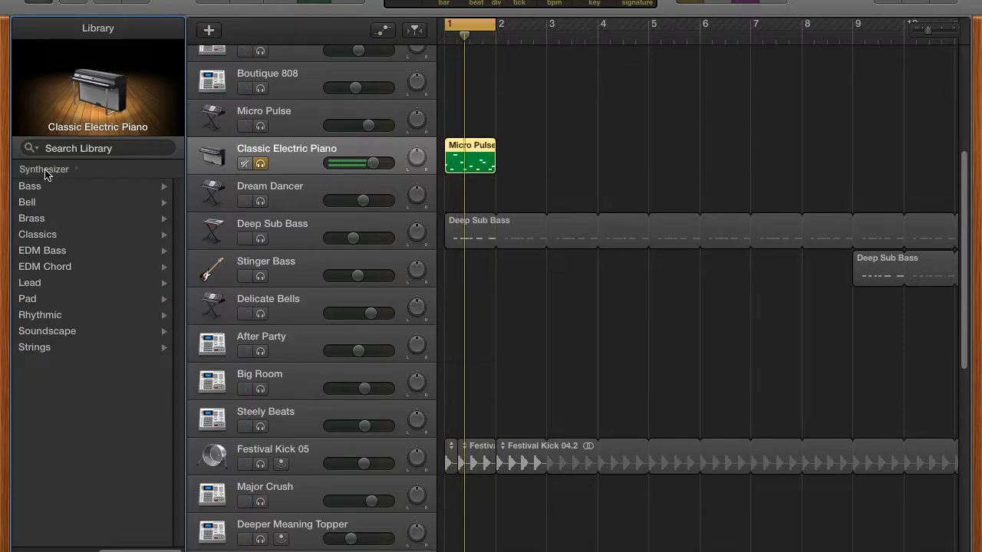
click(45, 170)
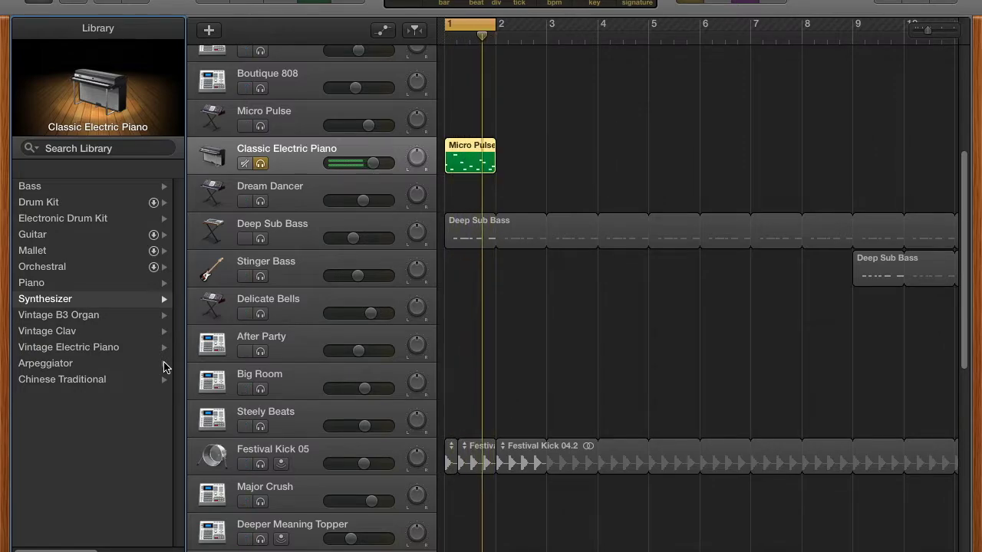
click(162, 300)
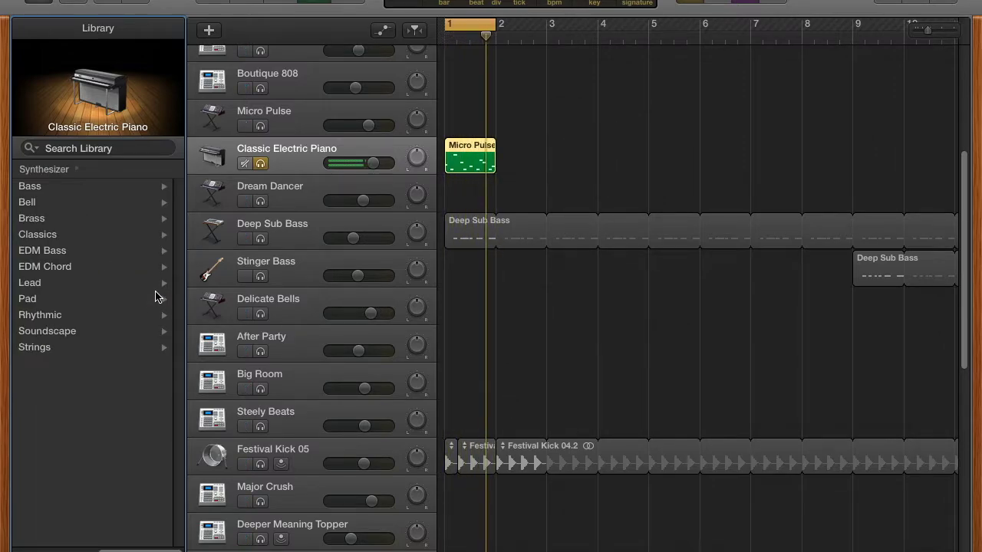
click(157, 284)
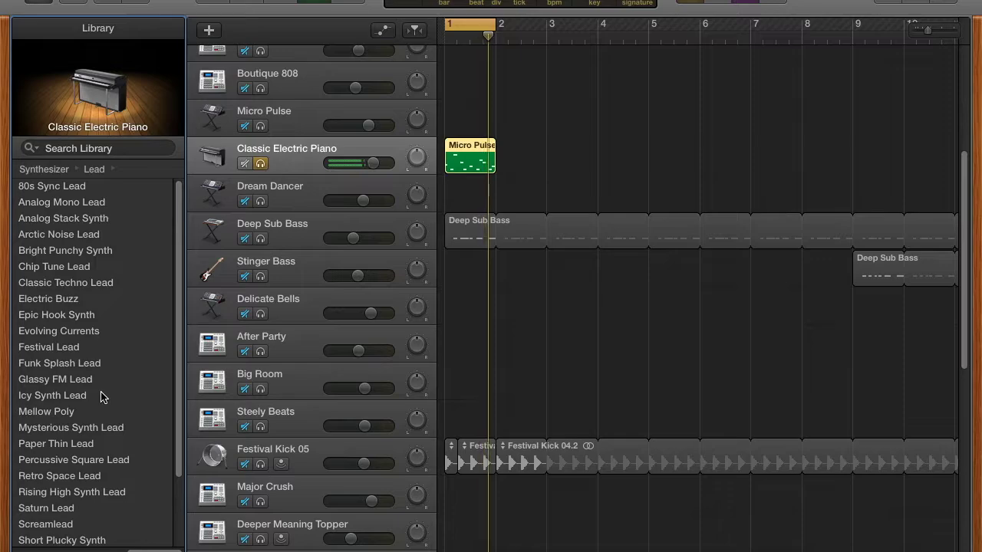
scroll(101, 397, down, 3)
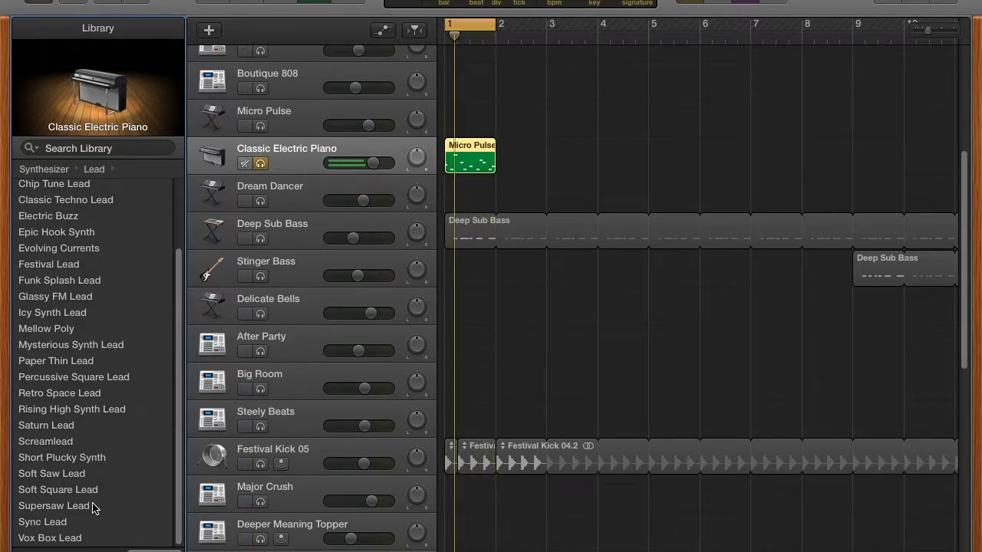
click(93, 506)
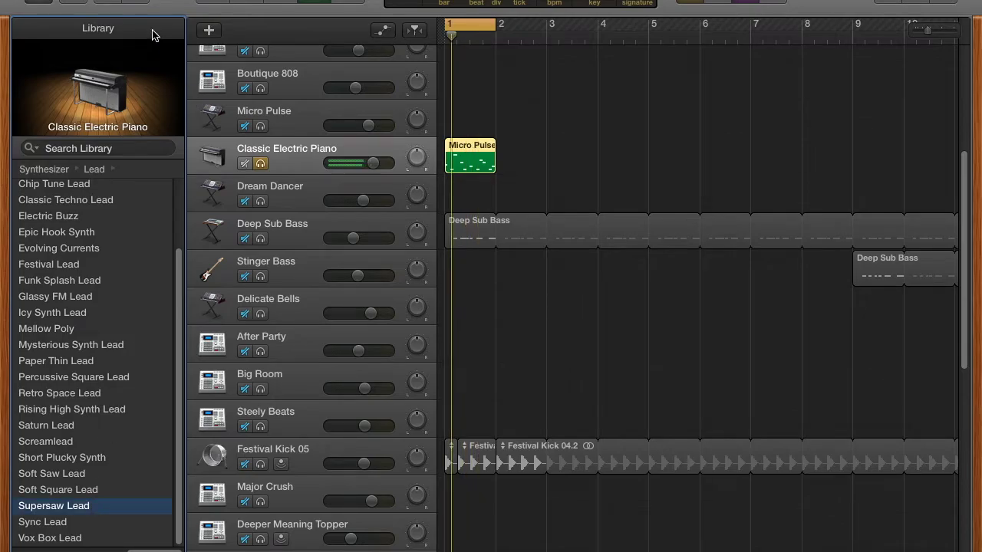
click(114, 5)
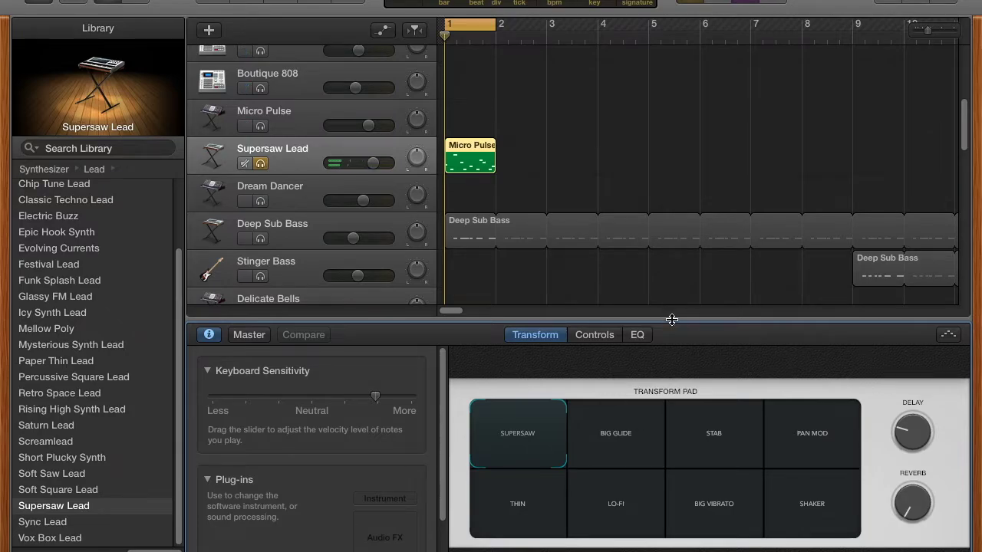
Set the Supersaw Lead transform to STAB, enlarge Smart Controls, and insert a PlatinumVerb reverb.
click(688, 437)
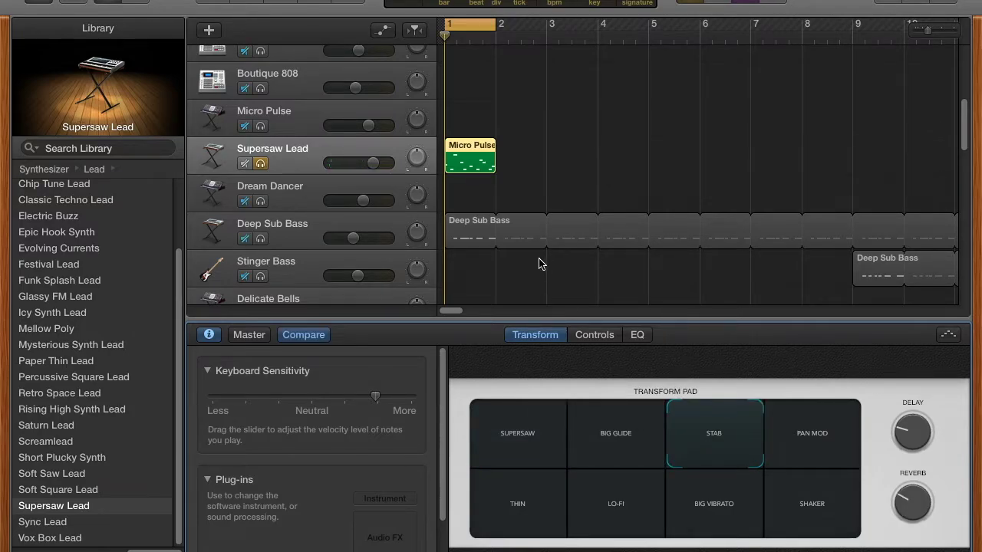
click(409, 521)
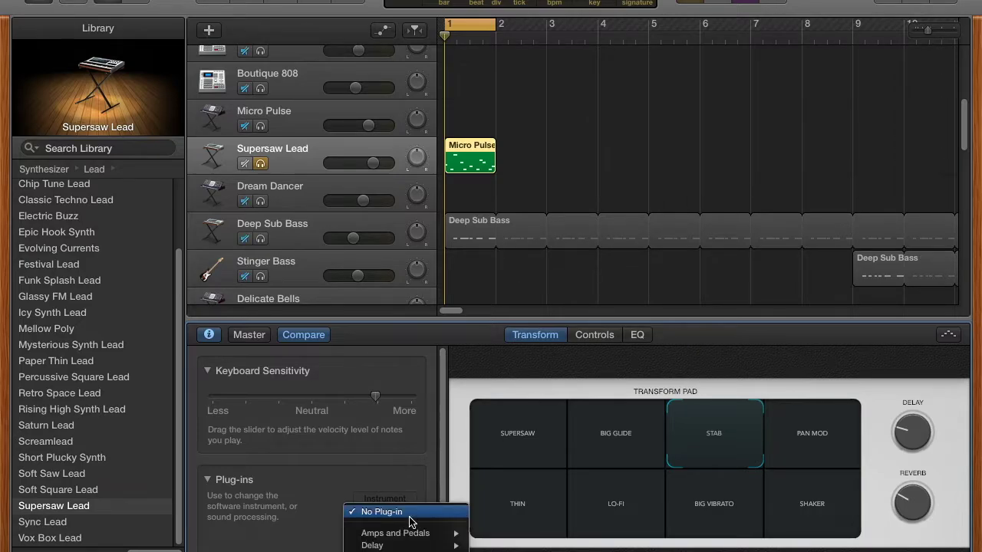
click(613, 380)
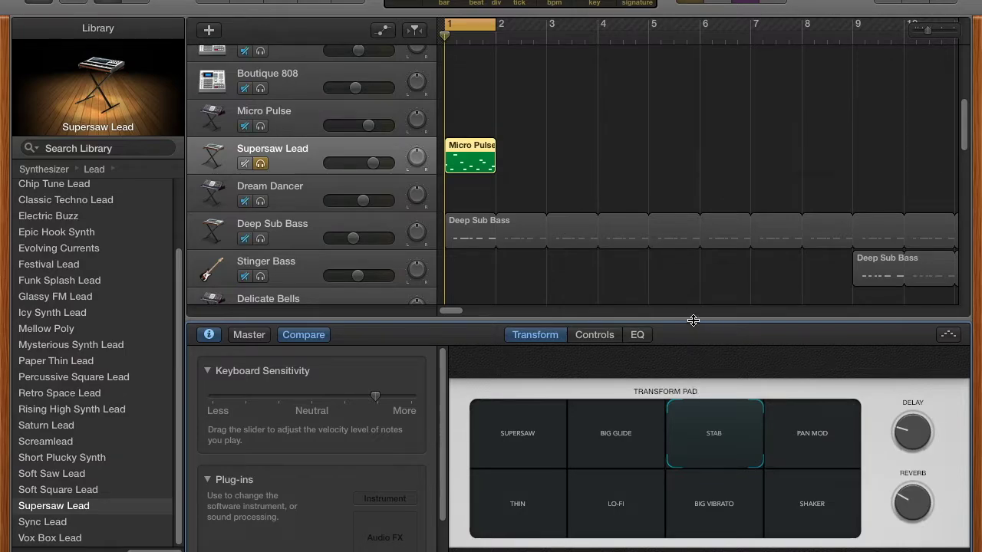
drag(693, 321, 693, 276)
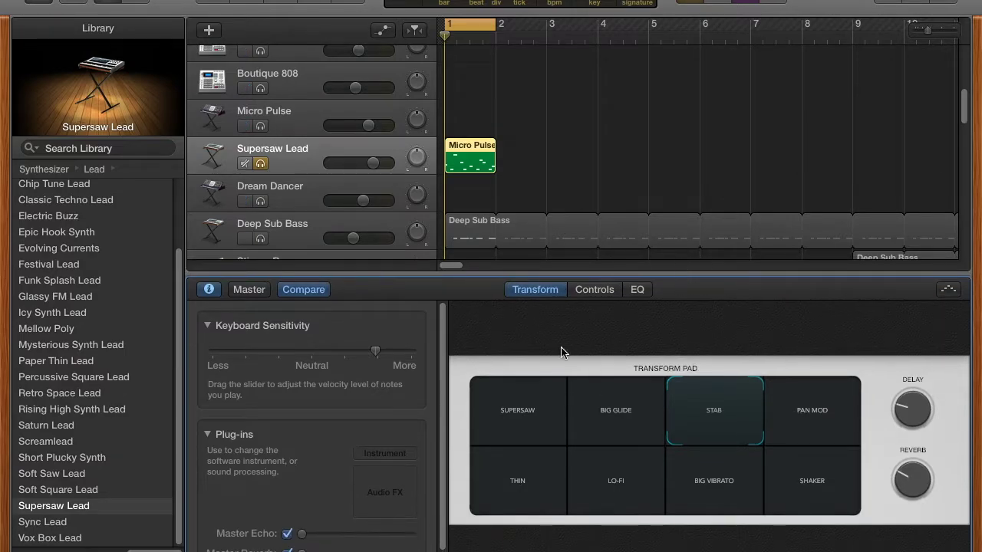
click(412, 478)
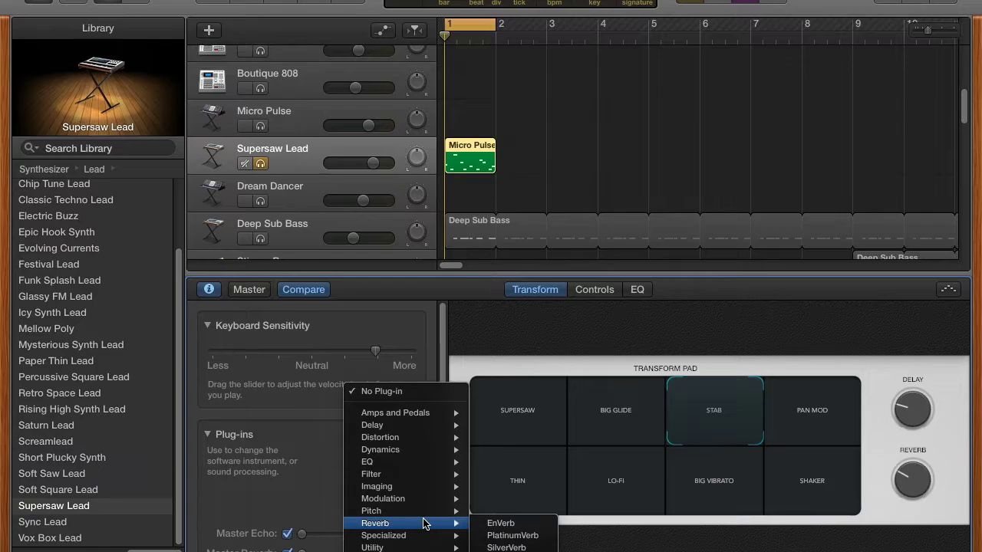
click(443, 360)
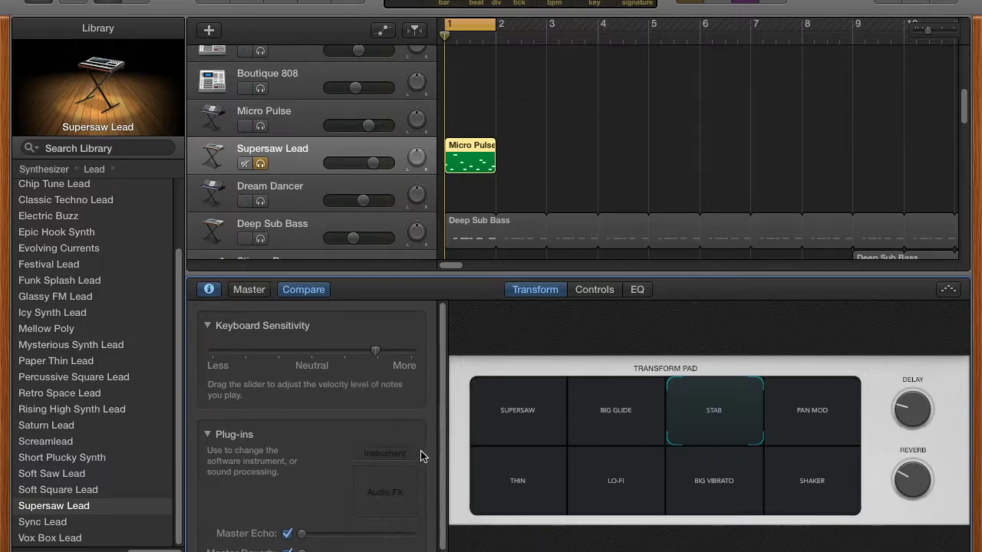
click(415, 515)
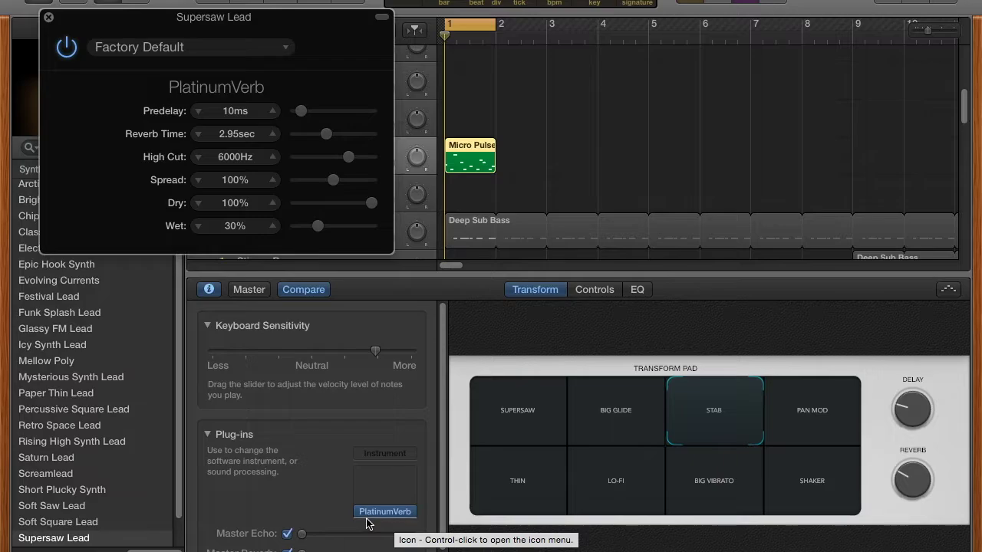
Add an AutoFilter effect to the Supersaw Lead track, then remove it again.
click(367, 521)
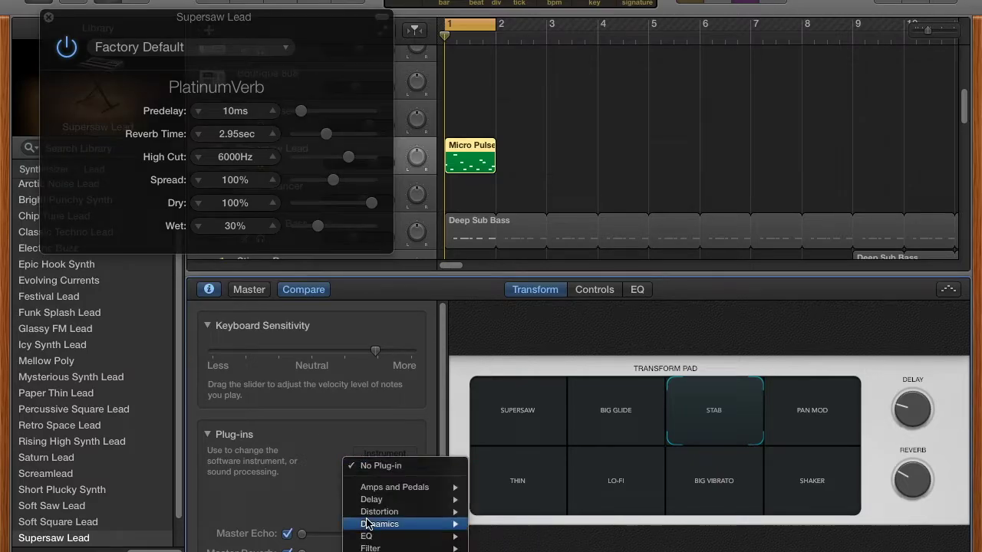
mouse_move(432, 528)
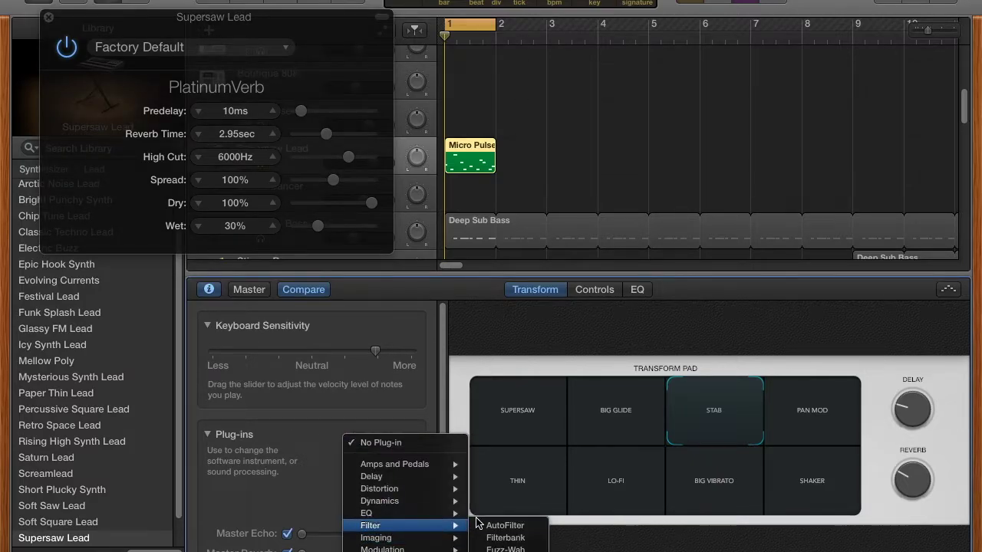
click(479, 526)
scroll(357, 462, down, 3)
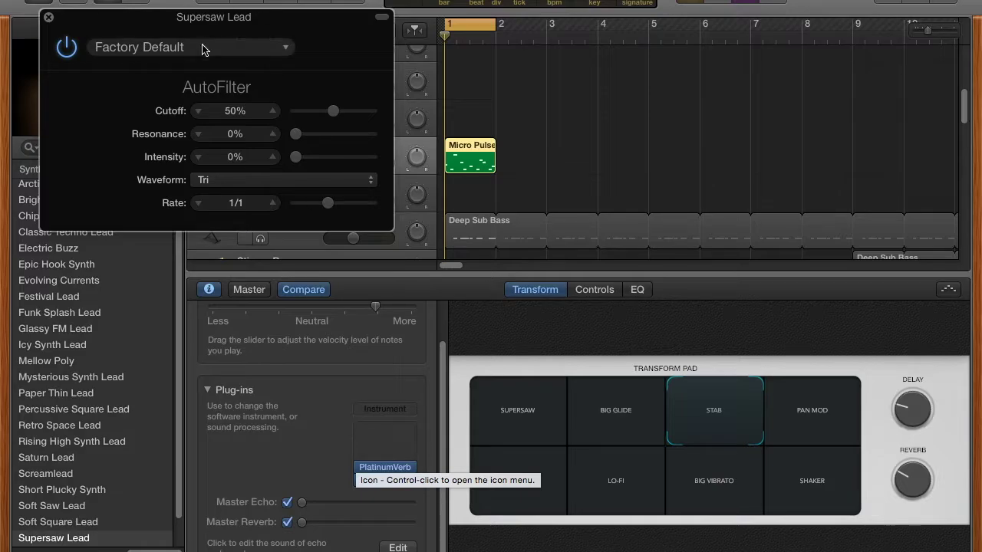
click(47, 19)
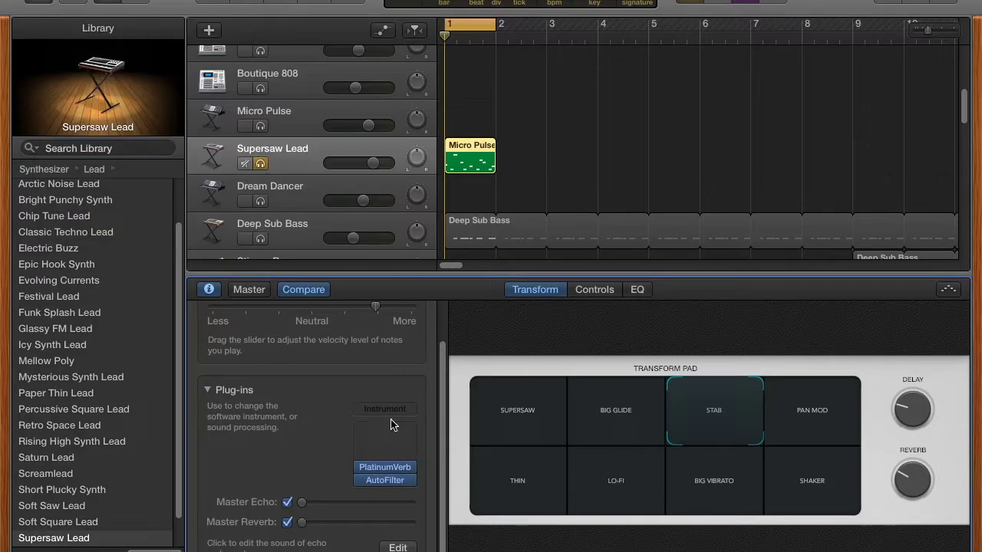
drag(385, 480, 641, 239)
Set PlatinumVerb to 39% wet, 88% dry and 3.25 sec reverb time, then play to hear it.
click(393, 479)
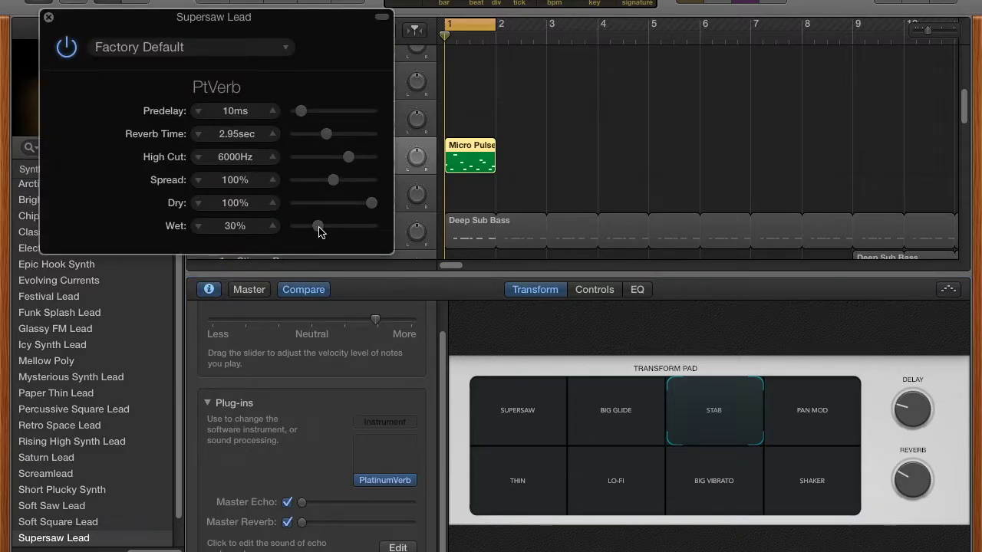
drag(319, 233, 324, 228)
drag(367, 210, 359, 211)
drag(325, 137, 330, 137)
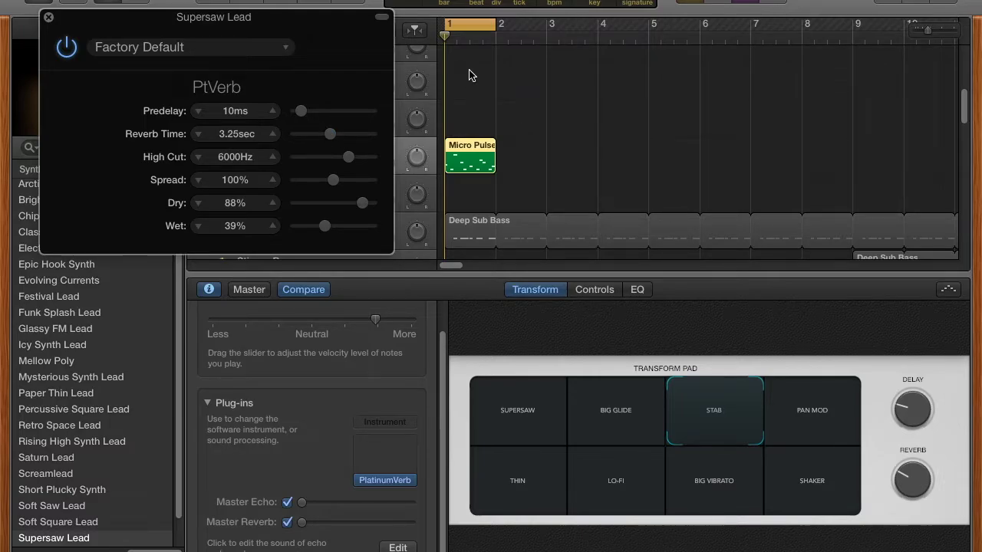
key(space)
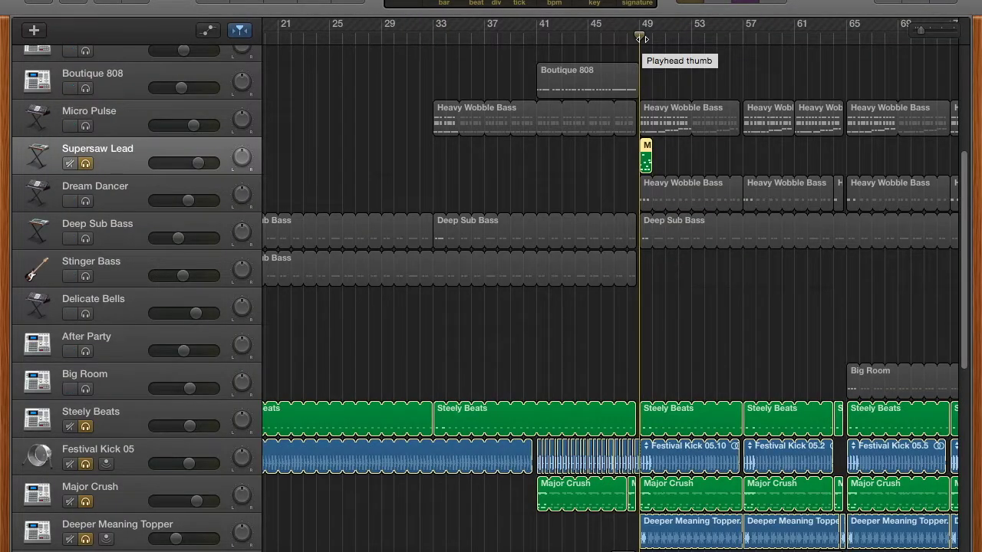
key(super+Right)
key(super+Right)
key(super+Right)
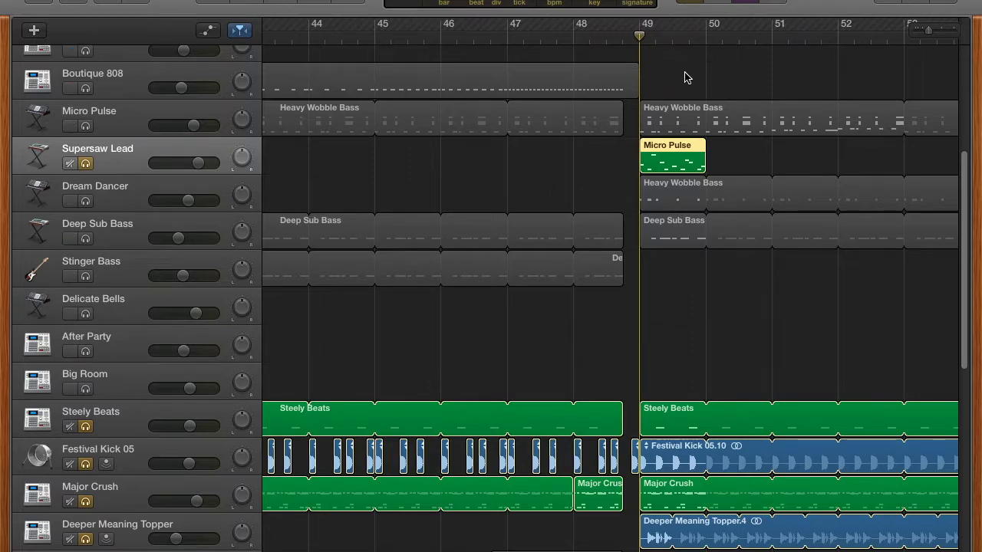
Cycle bar 49 and audition the Micro Pulse loop in the Piano Roll.
drag(651, 23, 704, 23)
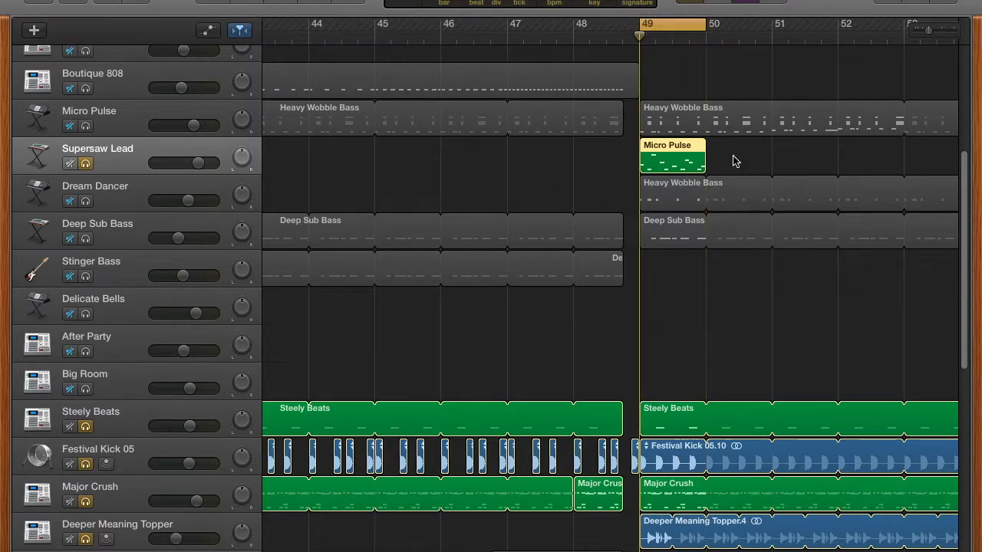
scroll(729, 161, right, 1)
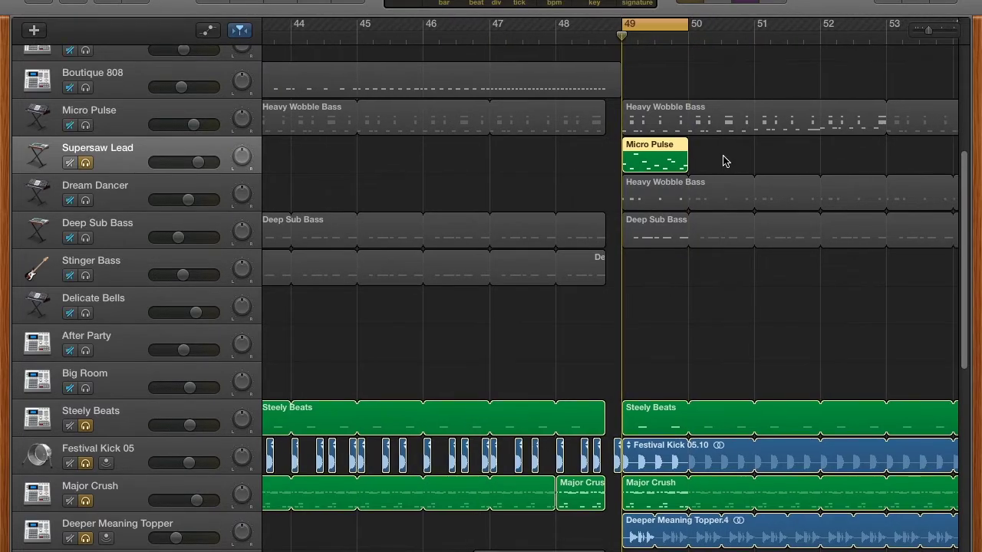
double_click(668, 162)
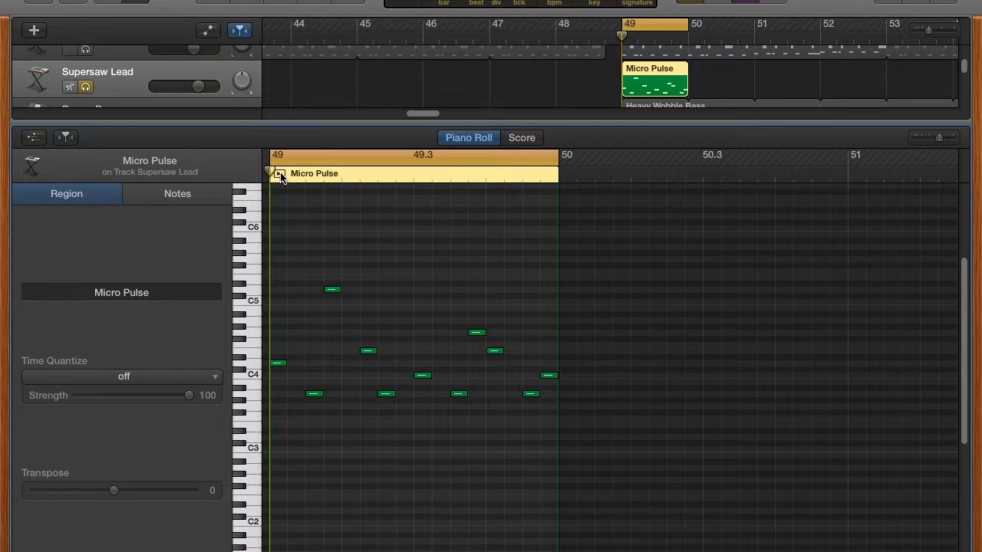
key(space)
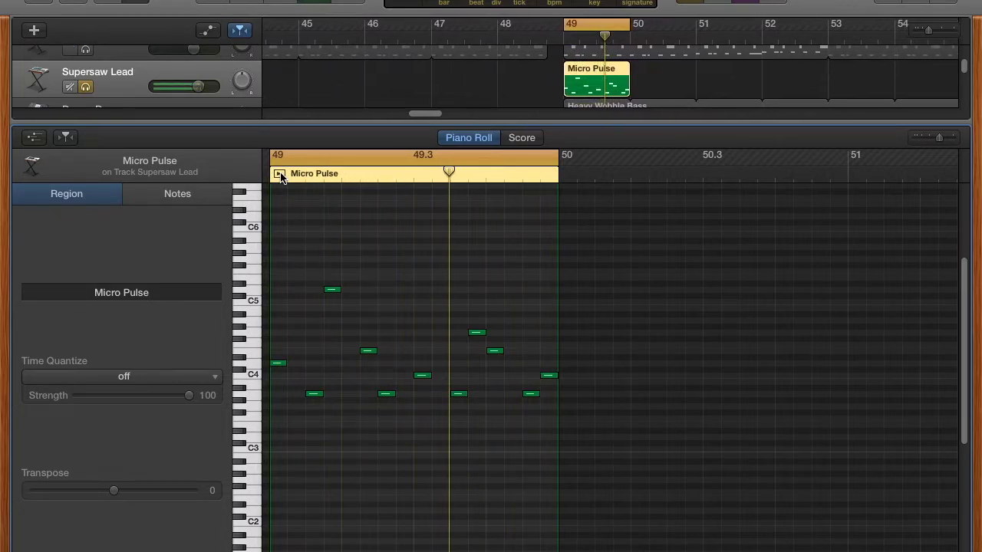
key(space)
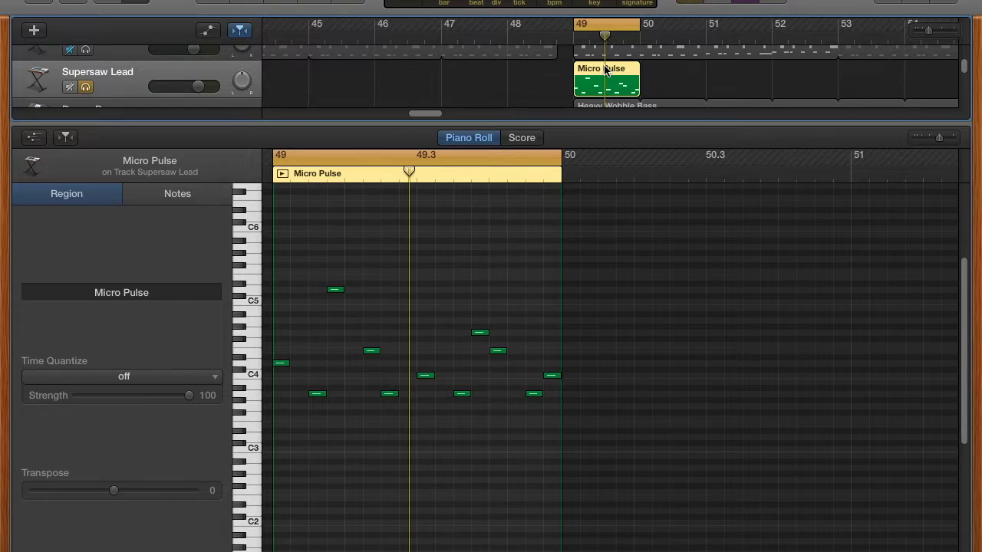
Keep the region name Micro Pulse and close the note editor.
click(605, 69)
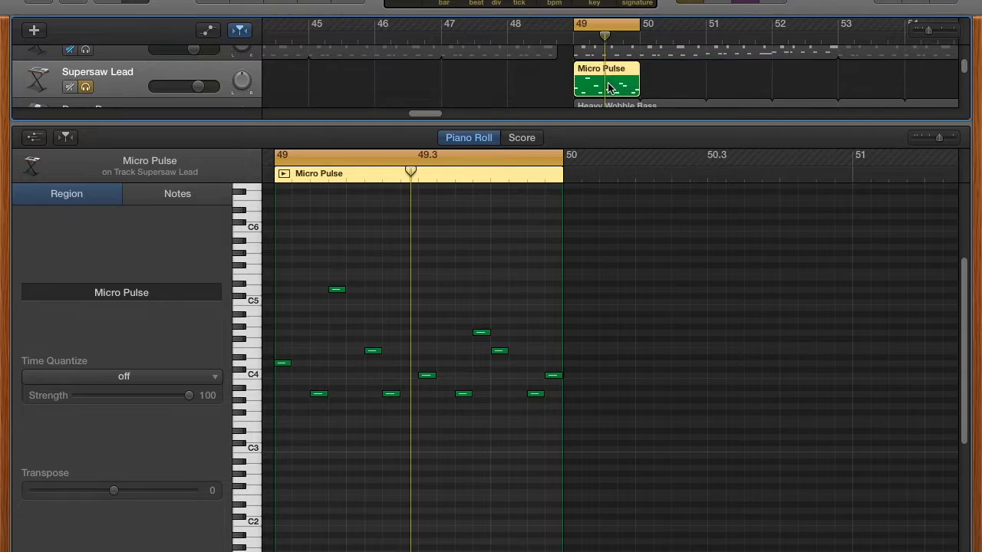
key(Return)
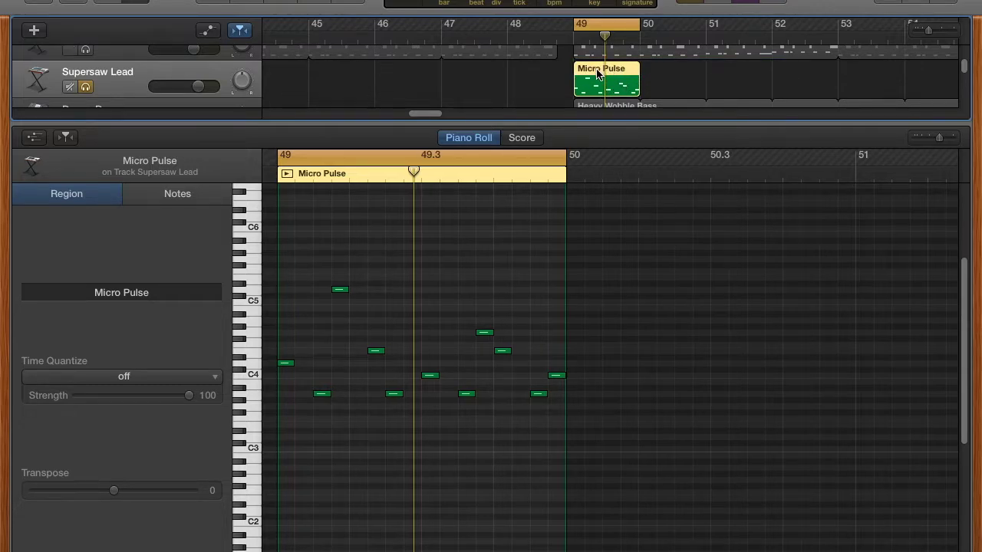
key(e)
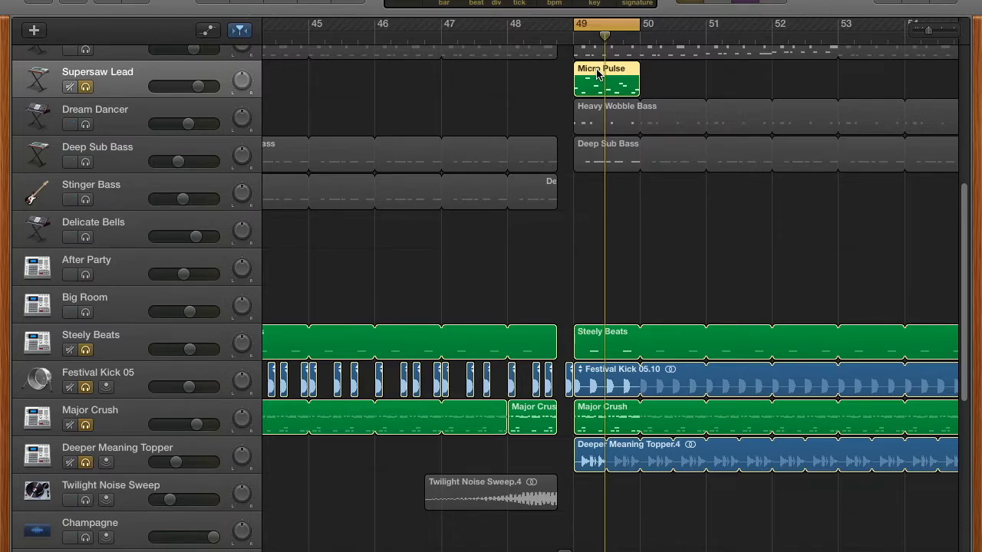
click(136, 2)
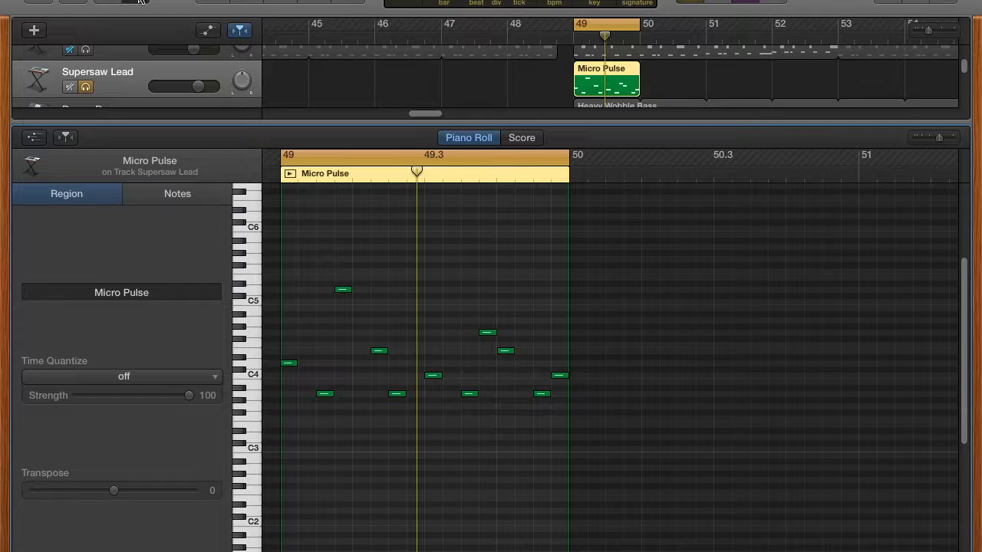
click(141, 2)
Play the arrangement from bar 49 with the cycle on.
scroll(616, 274, down, 3)
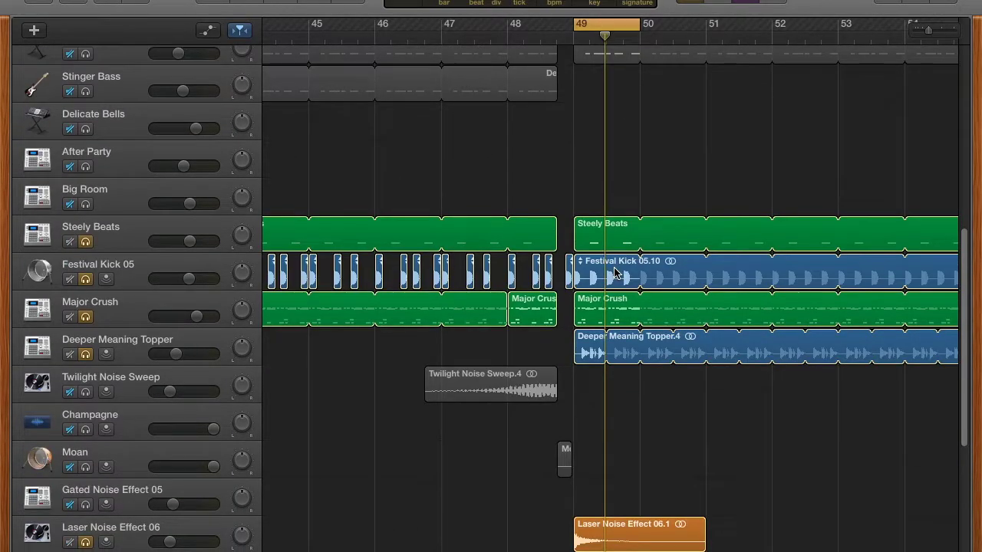
scroll(616, 274, up, 8)
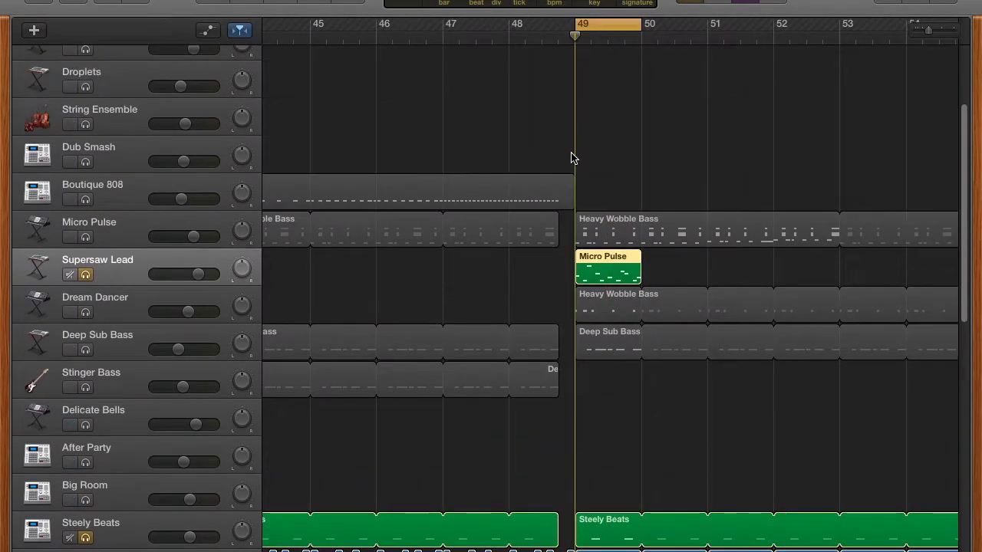
key(space)
scroll(629, 161, down, 3)
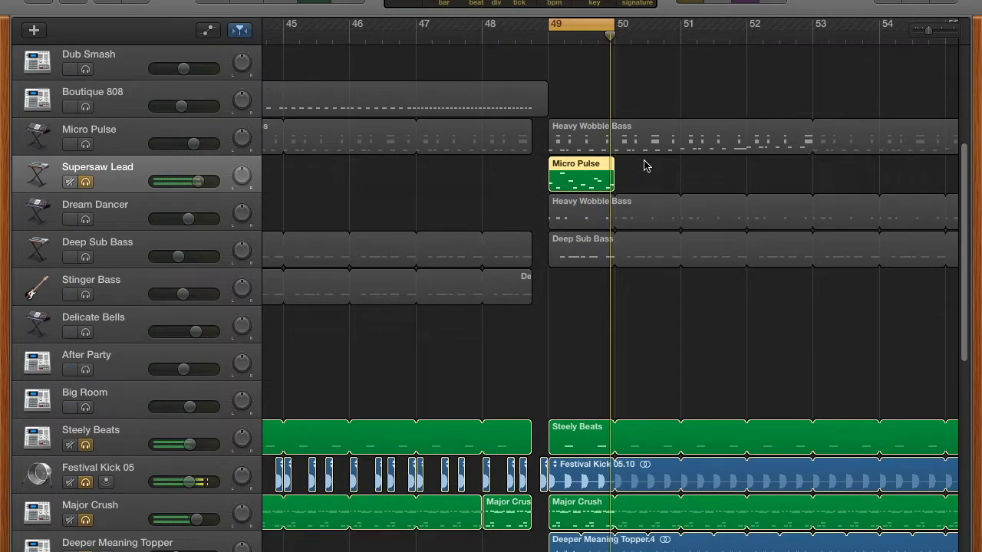
scroll(644, 166, left, 2)
Loop Micro Pulse four times to bar 53 and stretch the cycle to bars 49–53.
mouse_move(649, 167)
mouse_down()
mouse_move(706, 170)
mouse_move(652, 167)
mouse_up()
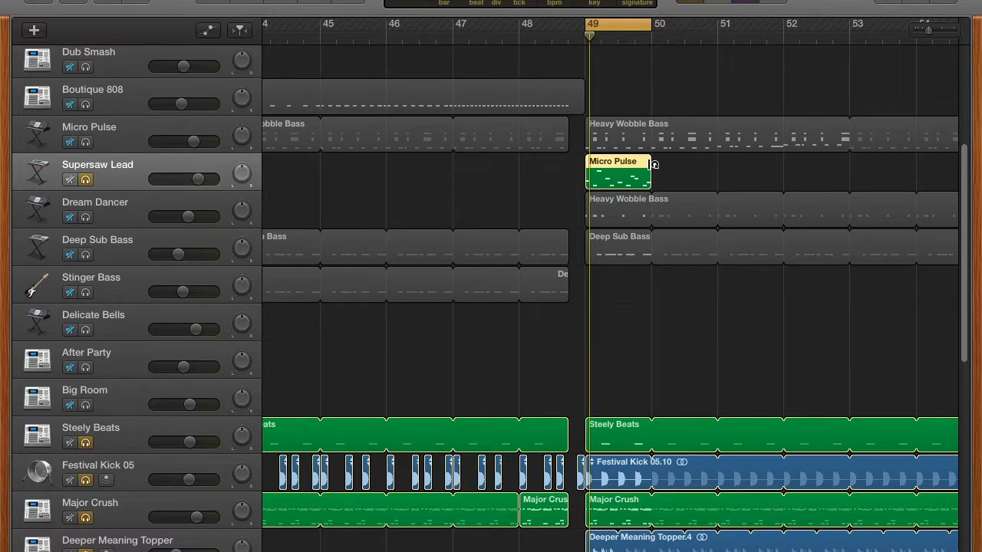
drag(654, 165, 847, 167)
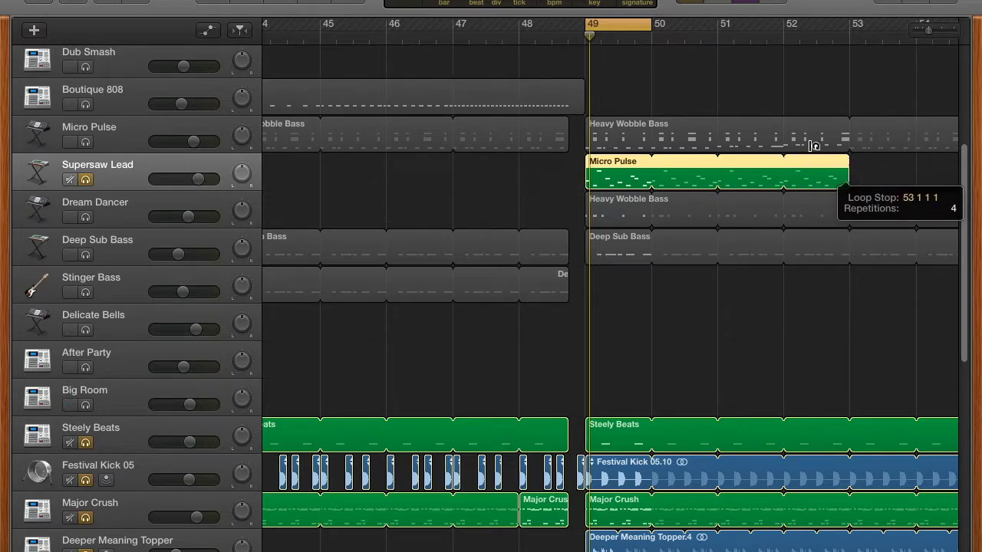
drag(648, 23, 849, 27)
click(773, 86)
scroll(774, 87, up, 6)
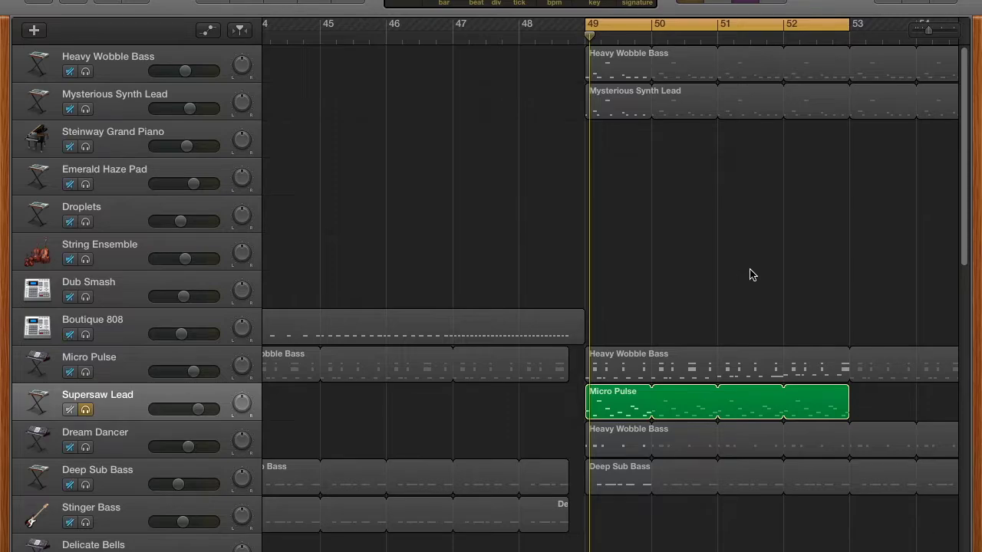
Return the playhead to bar 49 and play the looped section.
click(586, 37)
key(super+f)
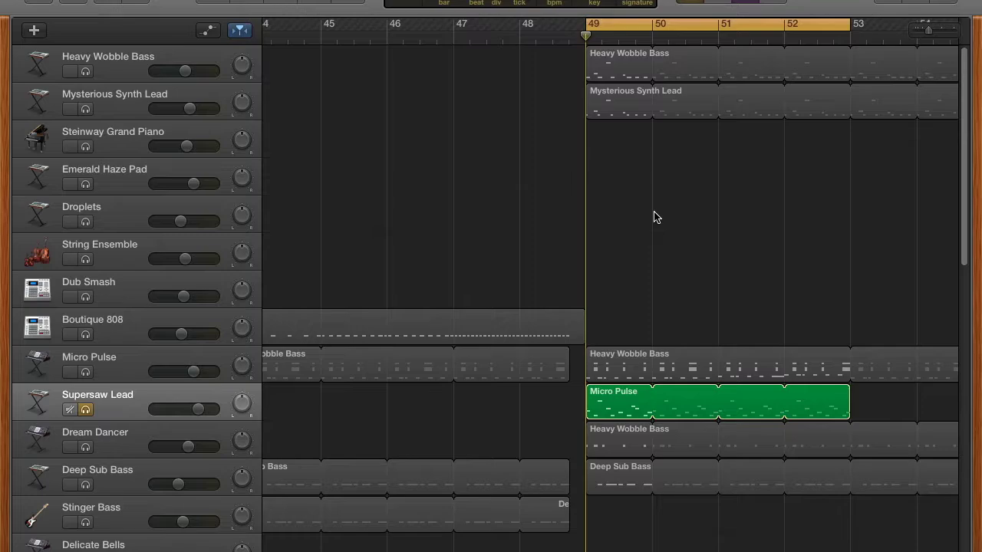
key(space)
scroll(654, 218, down, 5)
scroll(655, 217, right, 2)
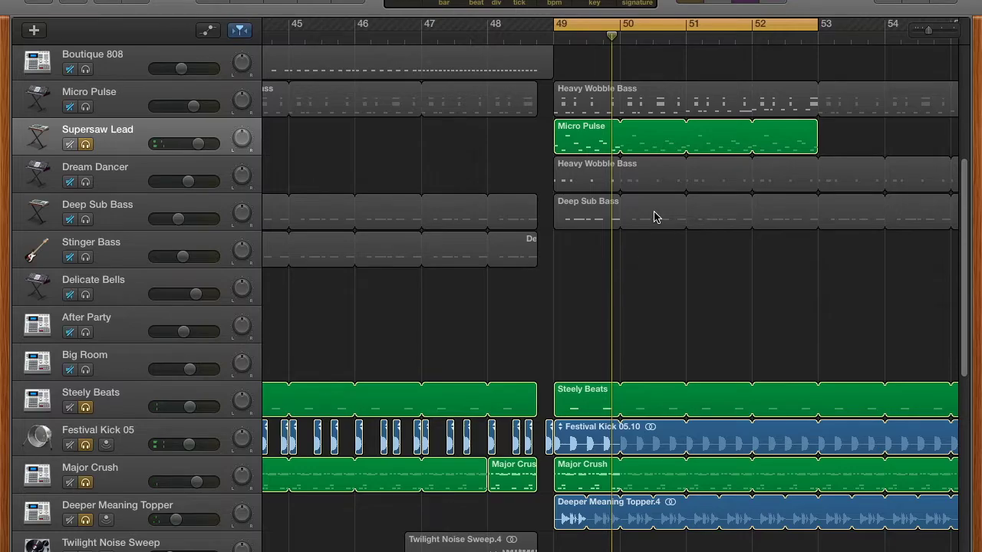
scroll(654, 217, up, 7)
scroll(655, 217, right, 10)
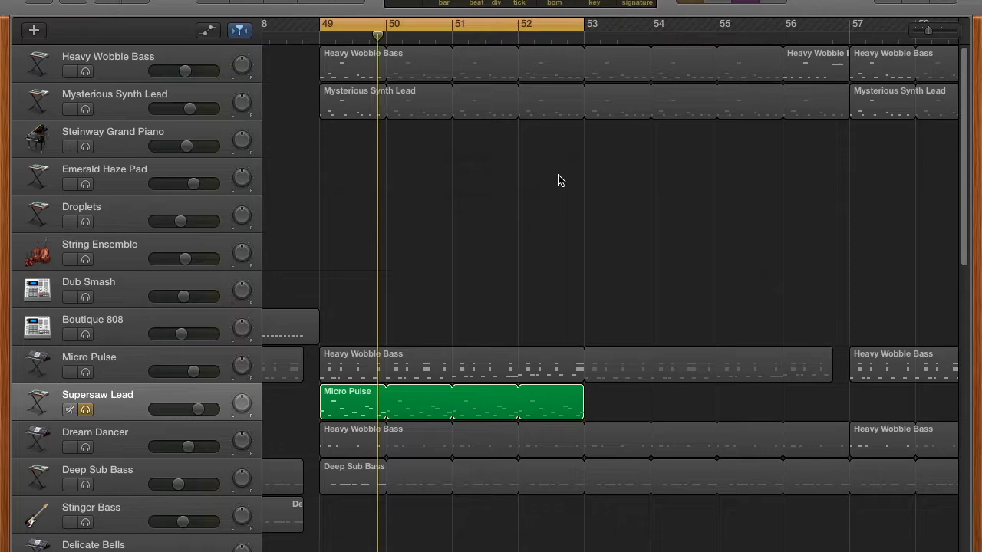
Briefly solo Heavy Wobble Bass, then unsolo it.
click(86, 72)
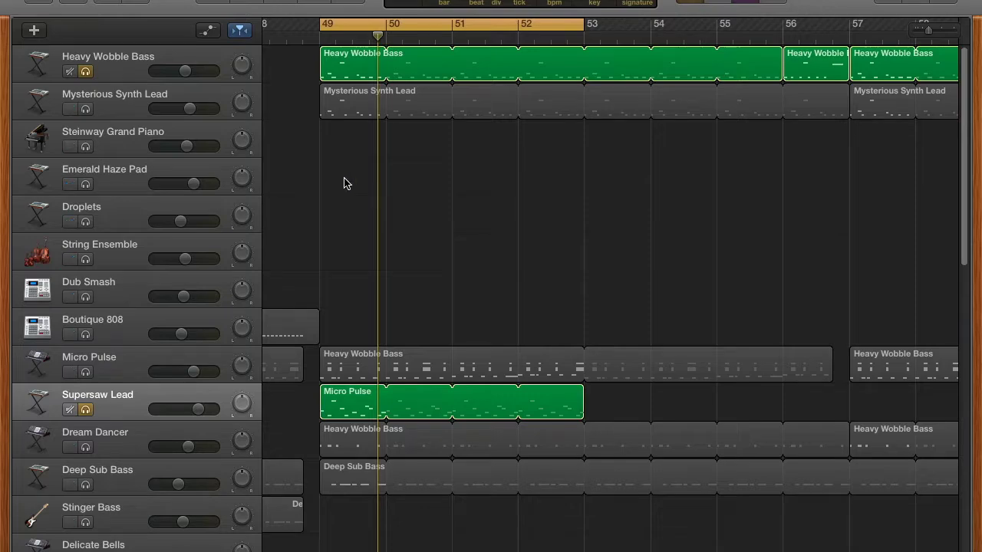
scroll(344, 182, left, 2)
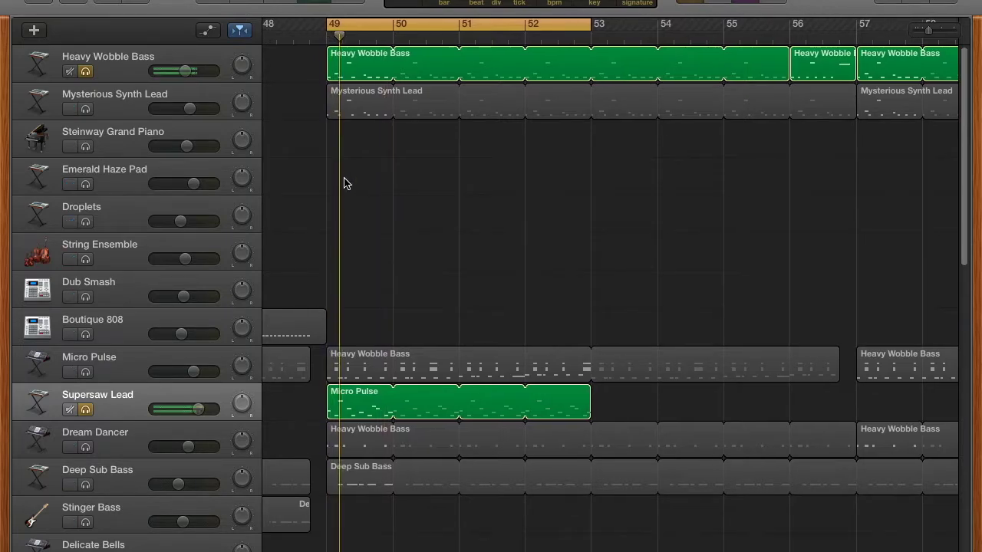
click(86, 72)
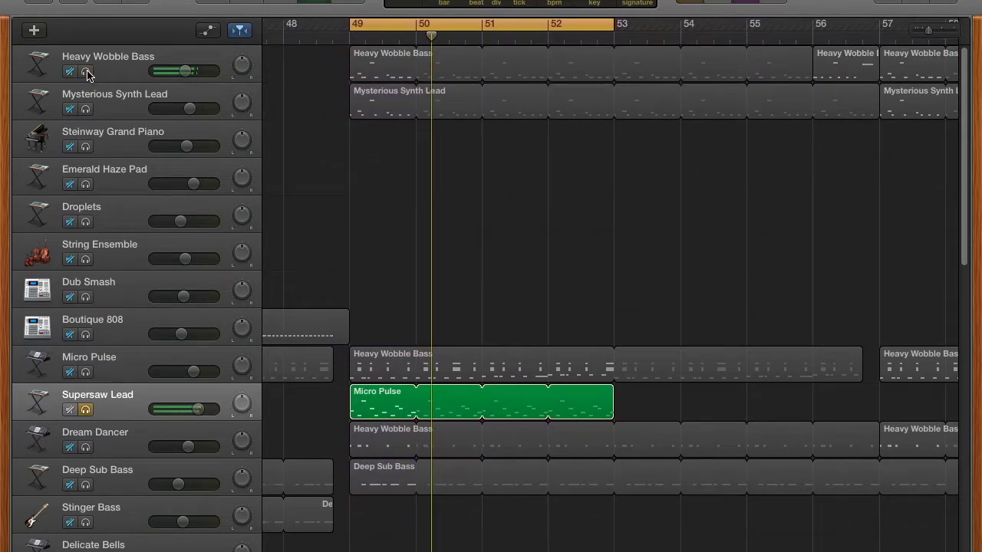
scroll(488, 238, down, 3)
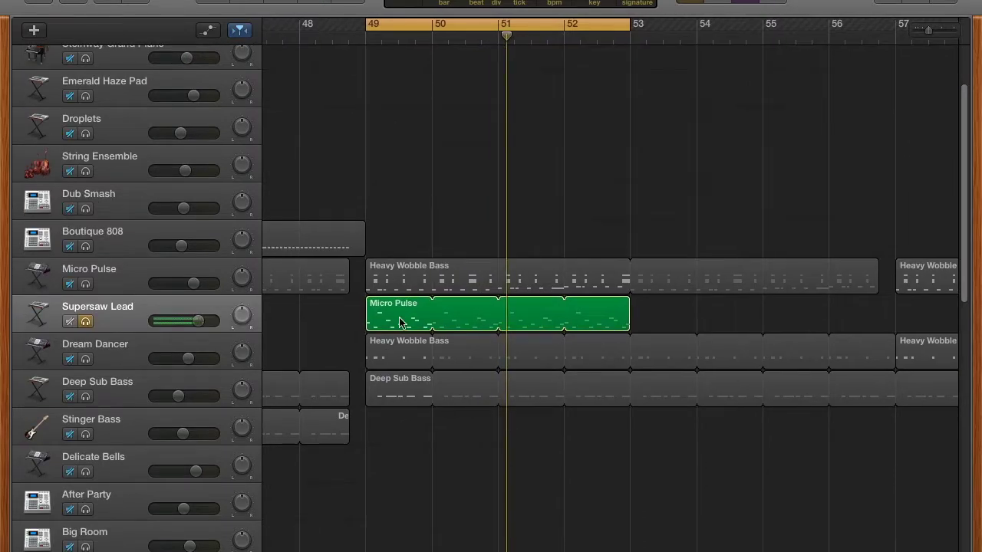
Delete the looped Micro Pulse region from Supersaw Lead.
click(398, 326)
key(Delete)
scroll(398, 326, right, 5)
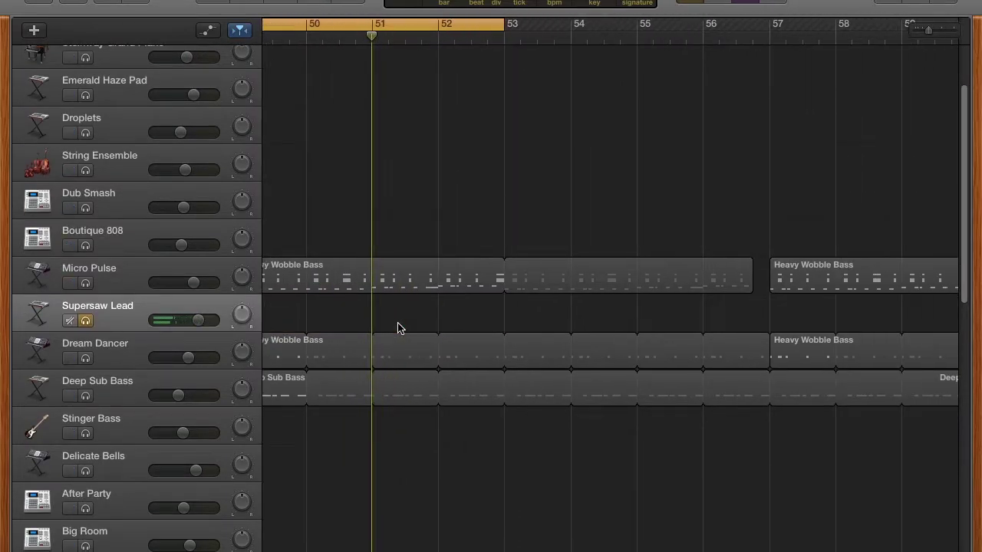
scroll(398, 326, left, 15)
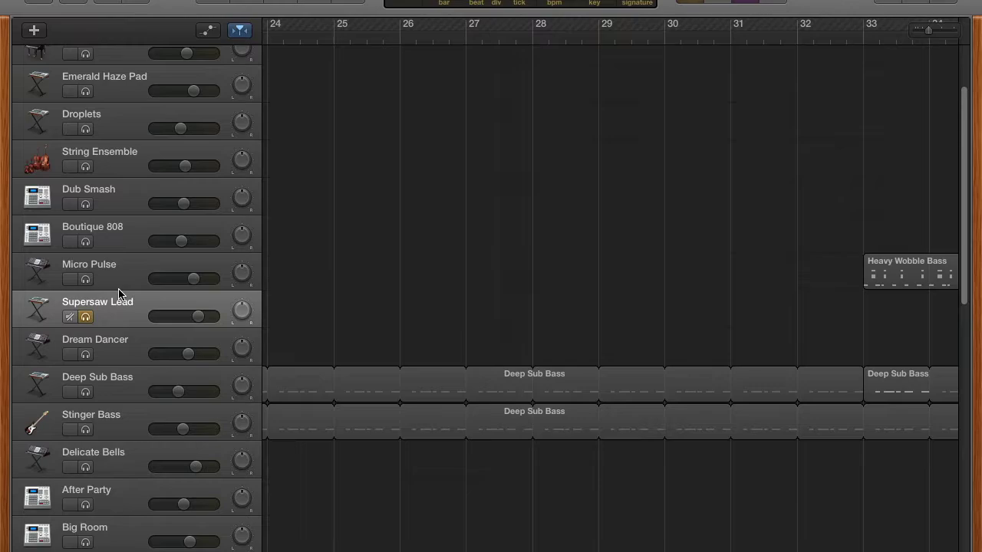
scroll(361, 286, down, 5)
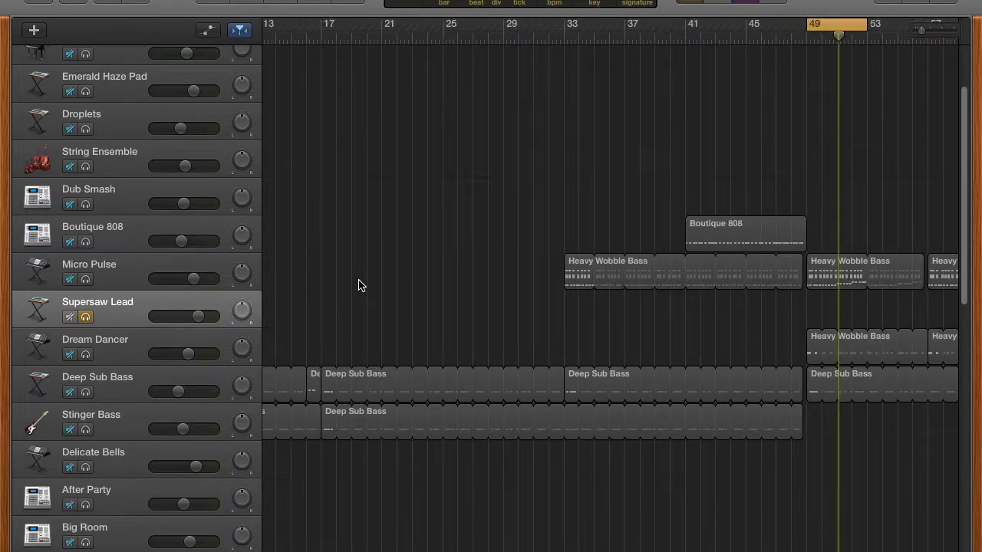
scroll(603, 163, right, 10)
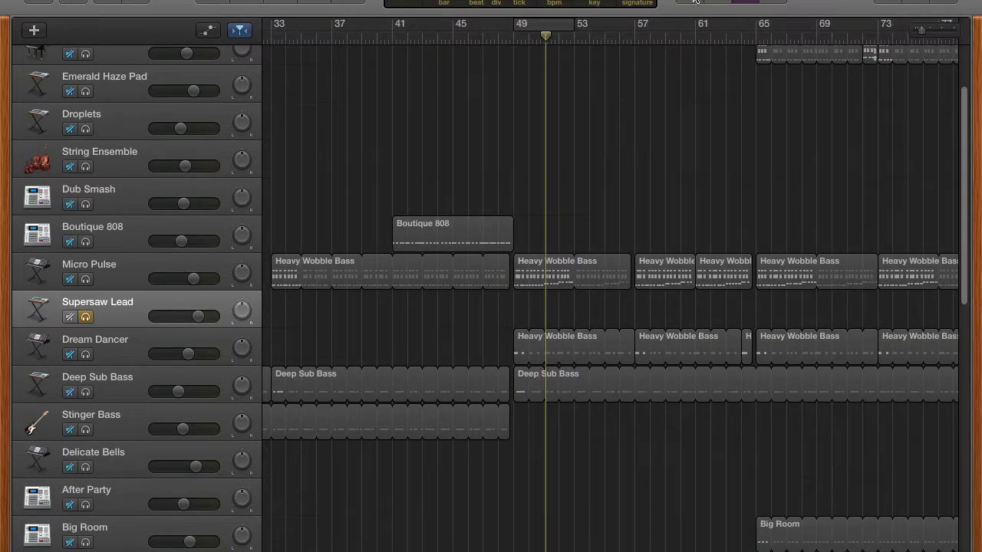
scroll(693, 161, right, 14)
scroll(406, 281, down, 5)
Unsolo Festival Kick 05 and Major Crush, then select Deeper Meaning Topper.
click(87, 422)
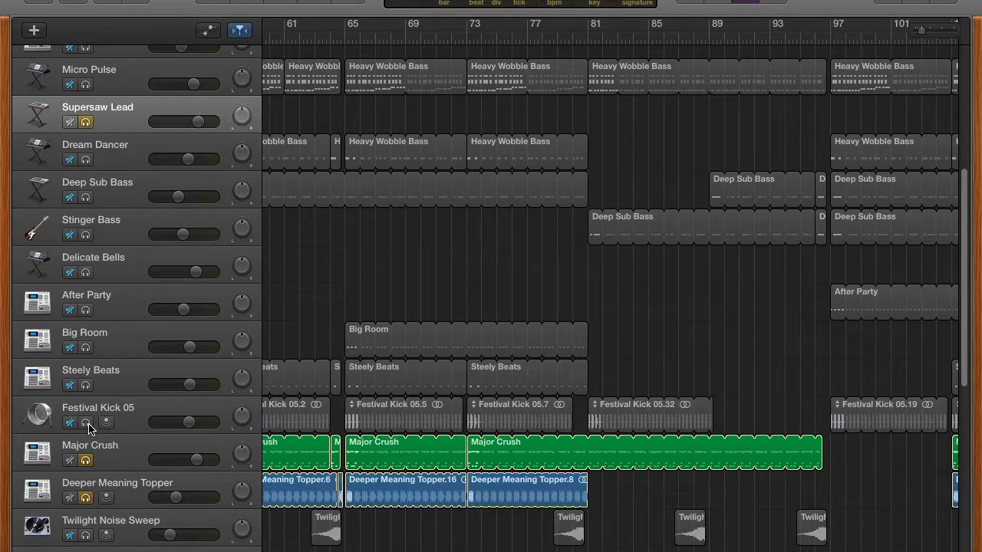
click(86, 461)
click(85, 498)
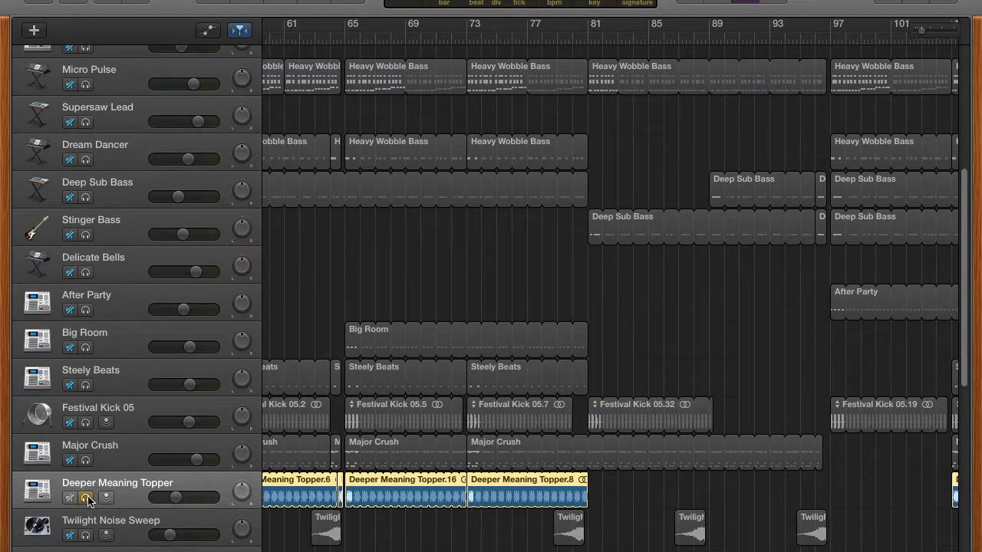
scroll(85, 498, down, 7)
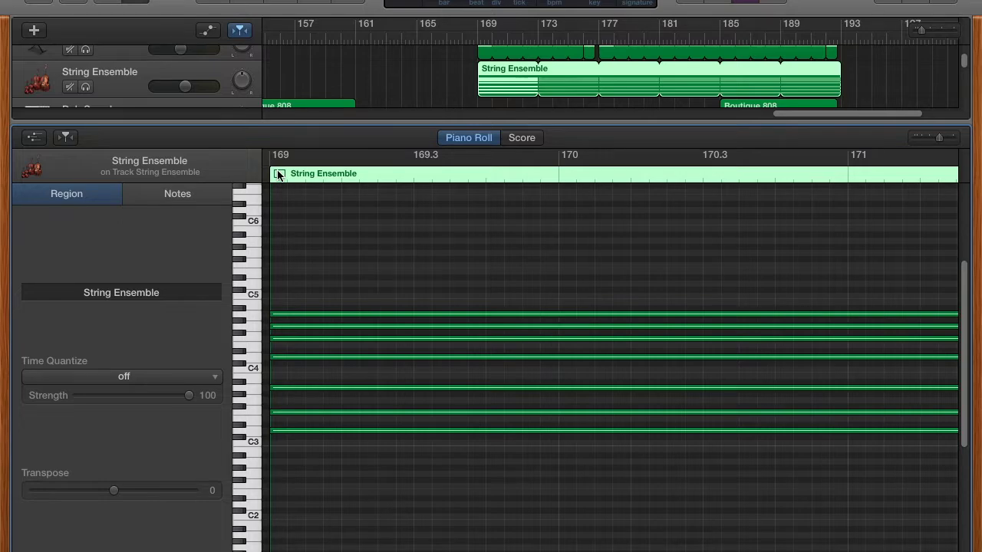
Open the Emerald Haze Pad chords in the Piano Roll and play them on a cycle.
click(135, 1)
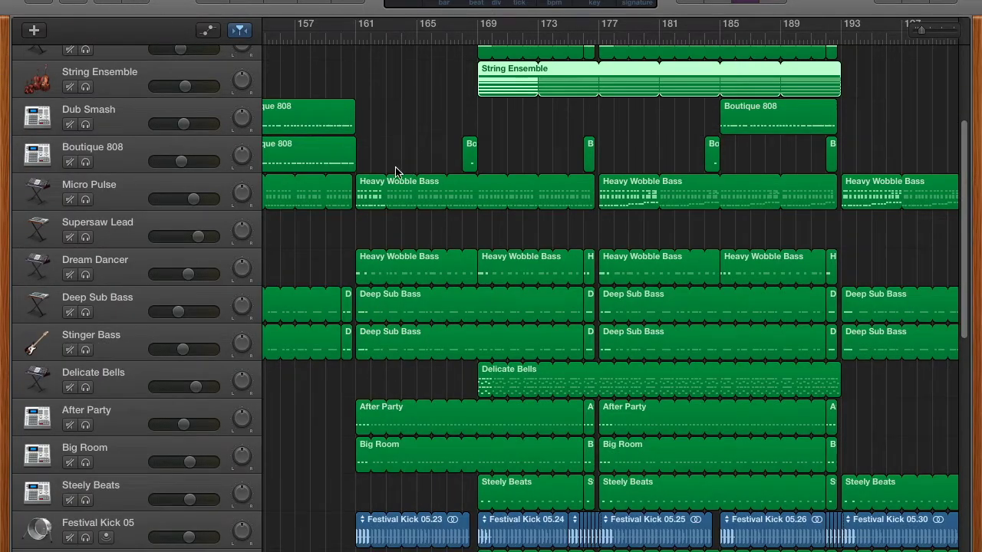
scroll(522, 148, up, 4)
double_click(604, 175)
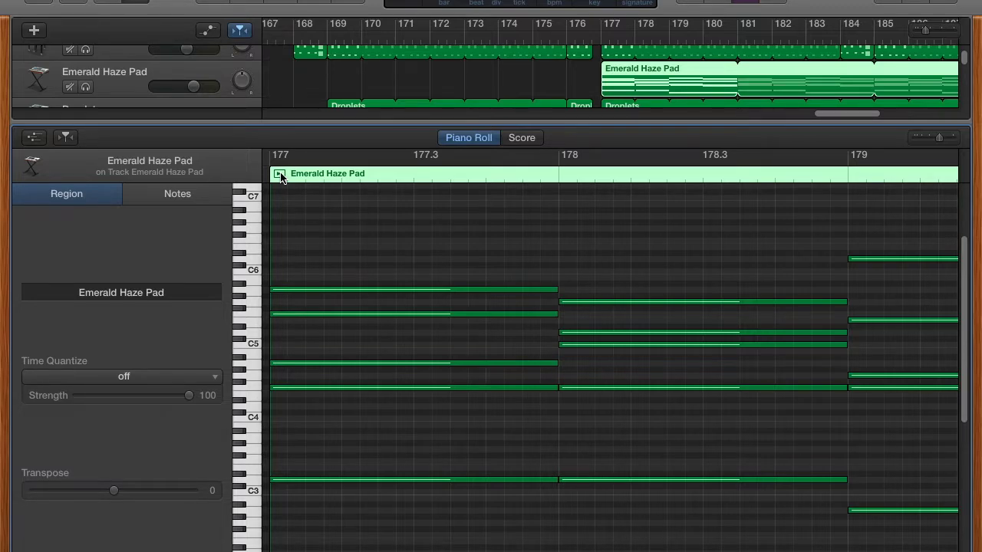
click(279, 174)
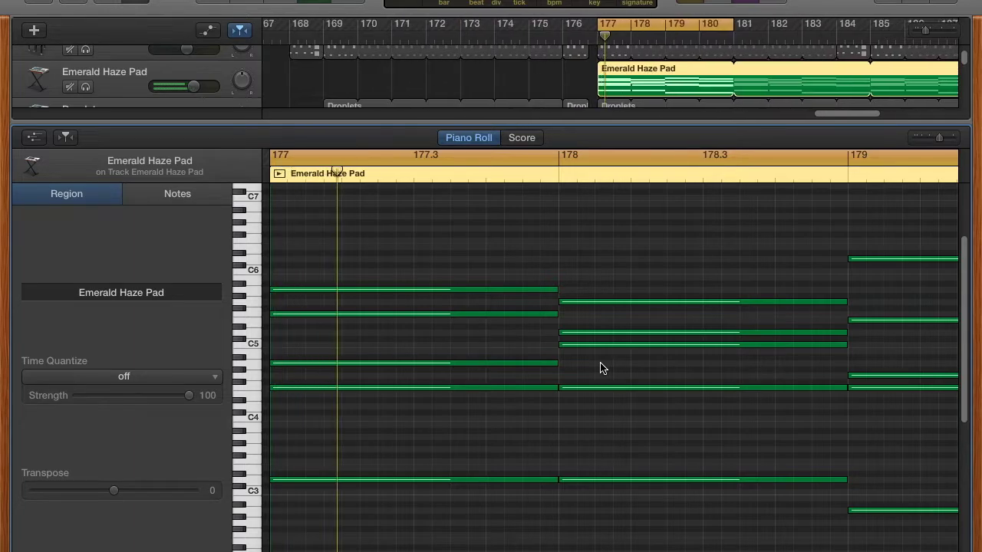
key(XF86AudioRaiseVolume)
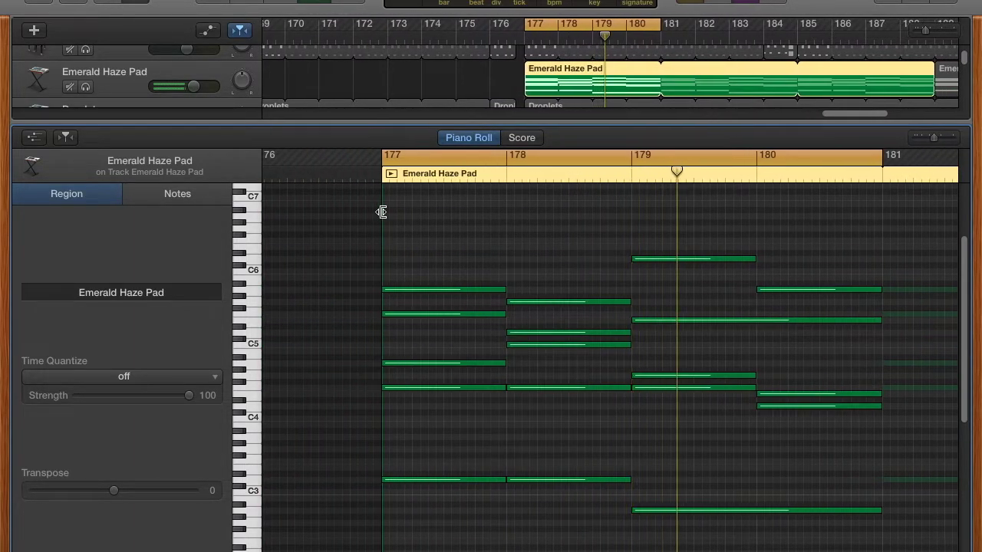
click(115, 2)
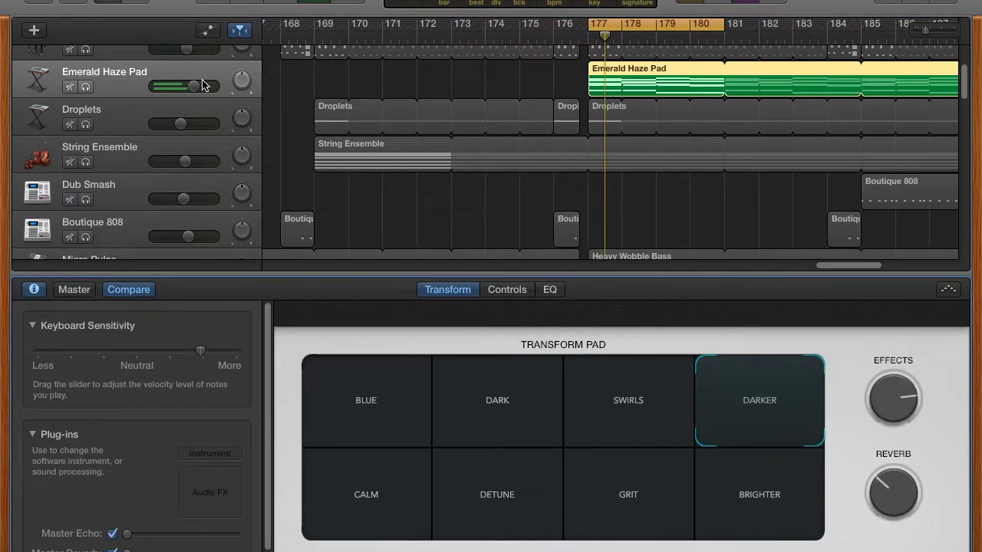
Set the pad to DARK, solo strings and pad, cycle bars 177–180, open strings' AutoFilter.
click(460, 434)
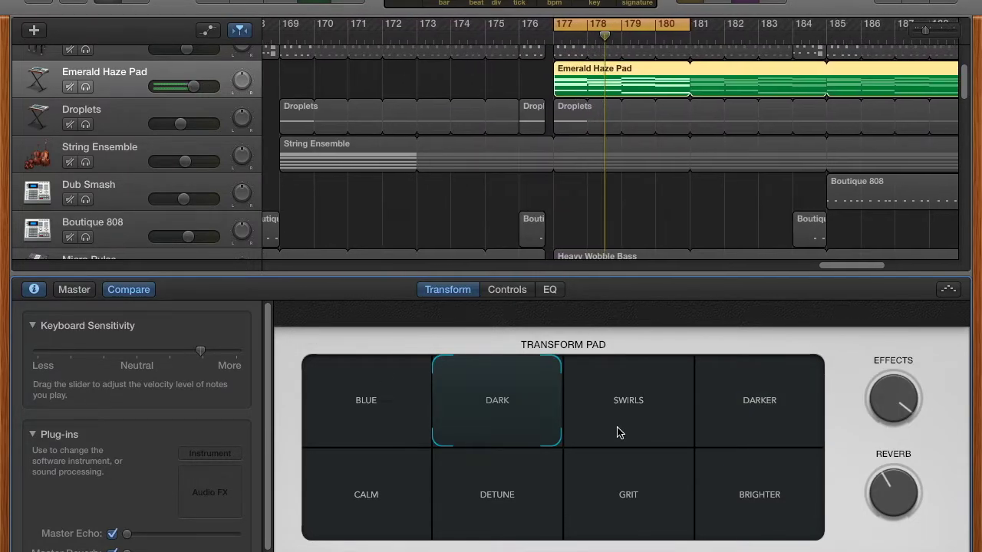
click(86, 165)
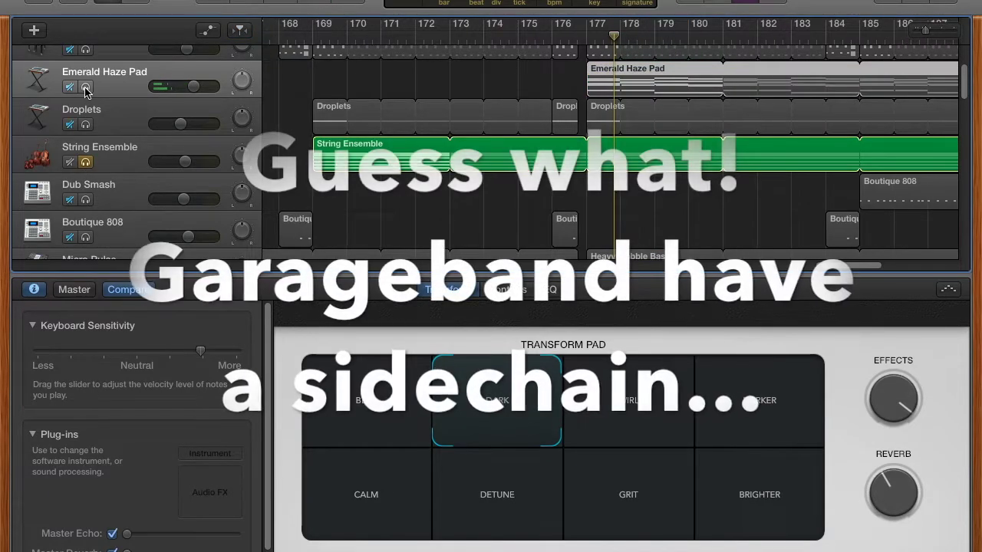
click(86, 88)
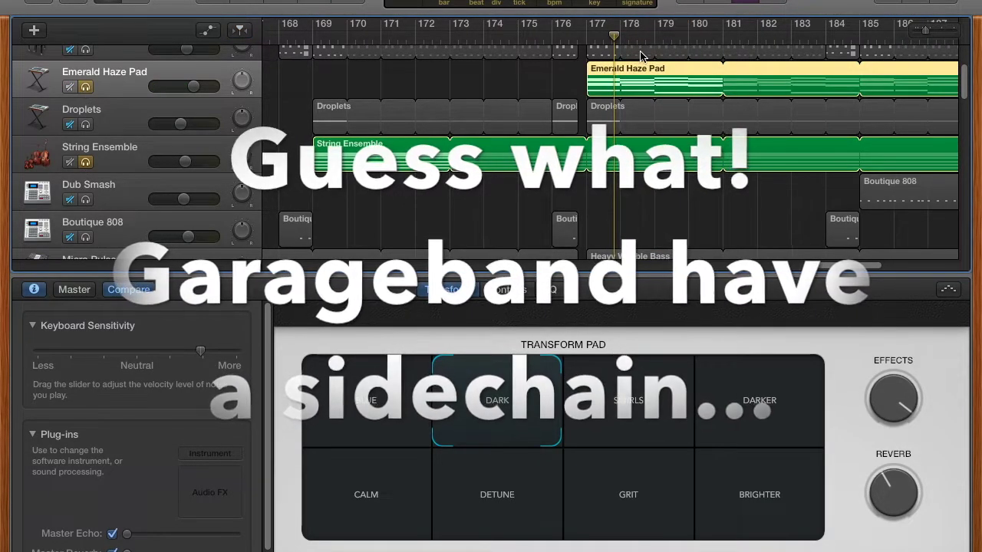
drag(606, 30, 729, 38)
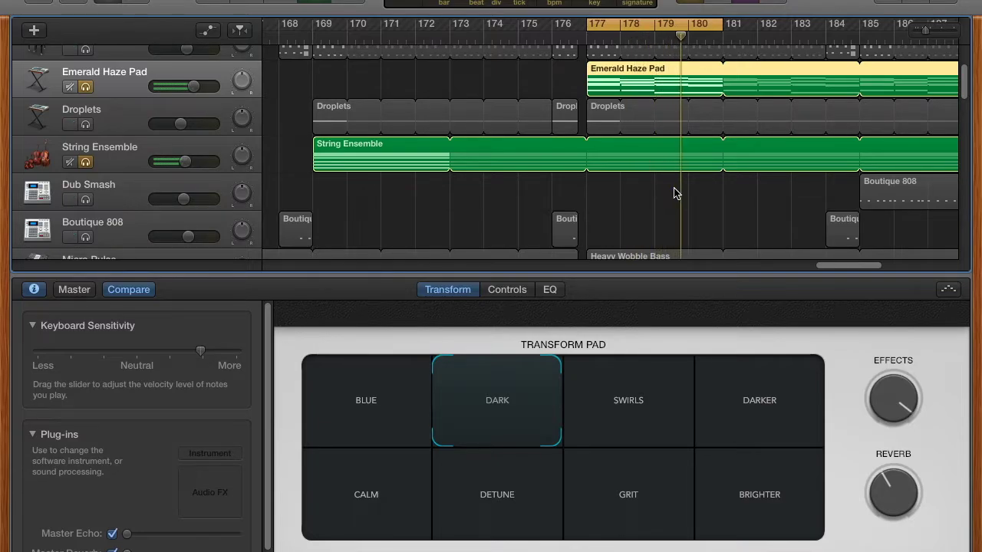
click(156, 168)
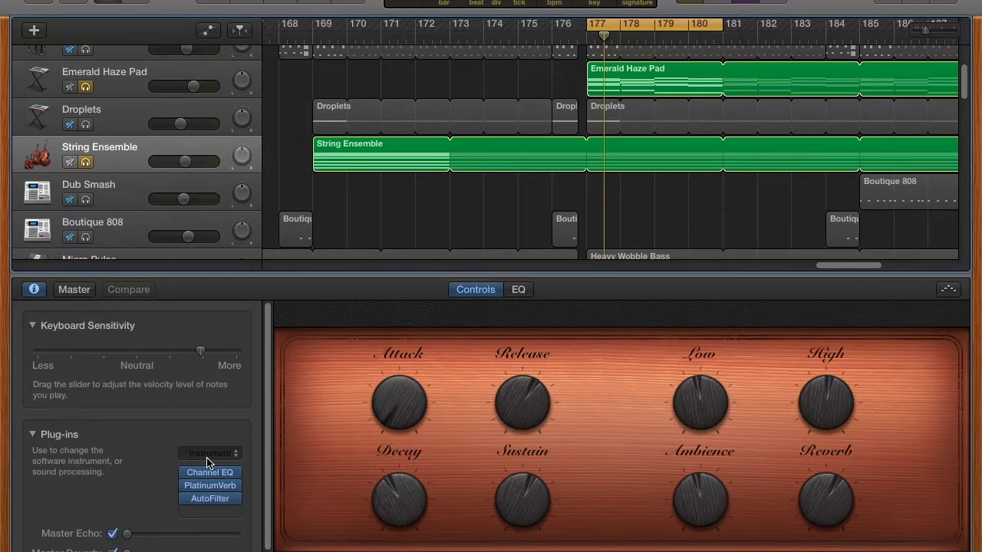
click(216, 500)
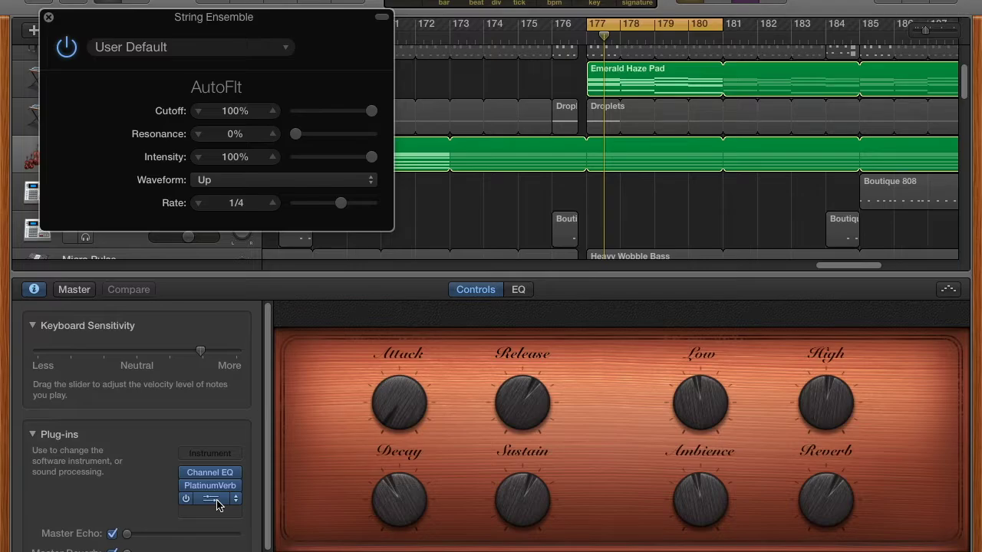
Browse the String Ensemble AutoFilter presets, keep User Default, and close the window.
click(199, 47)
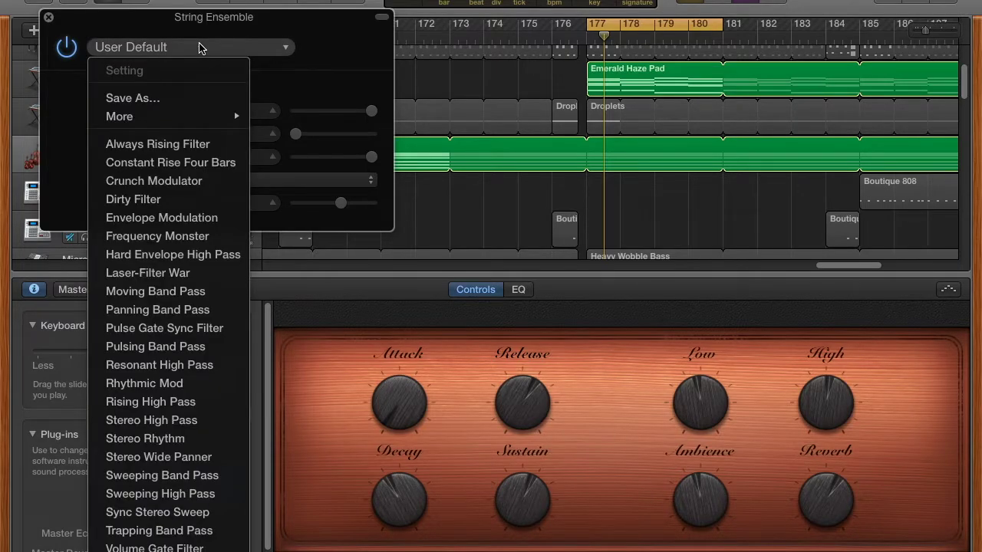
scroll(154, 146, down, 1)
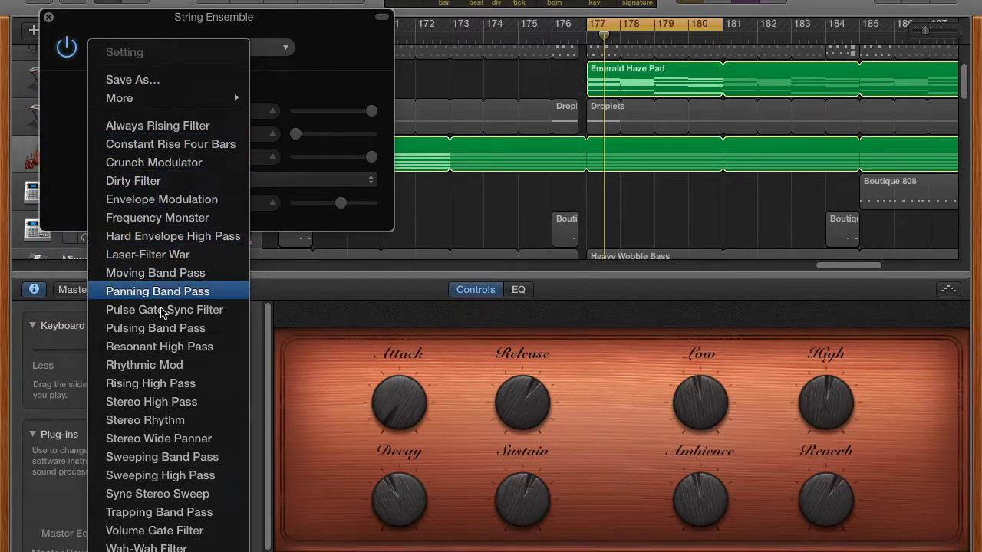
click(51, 22)
click(119, 46)
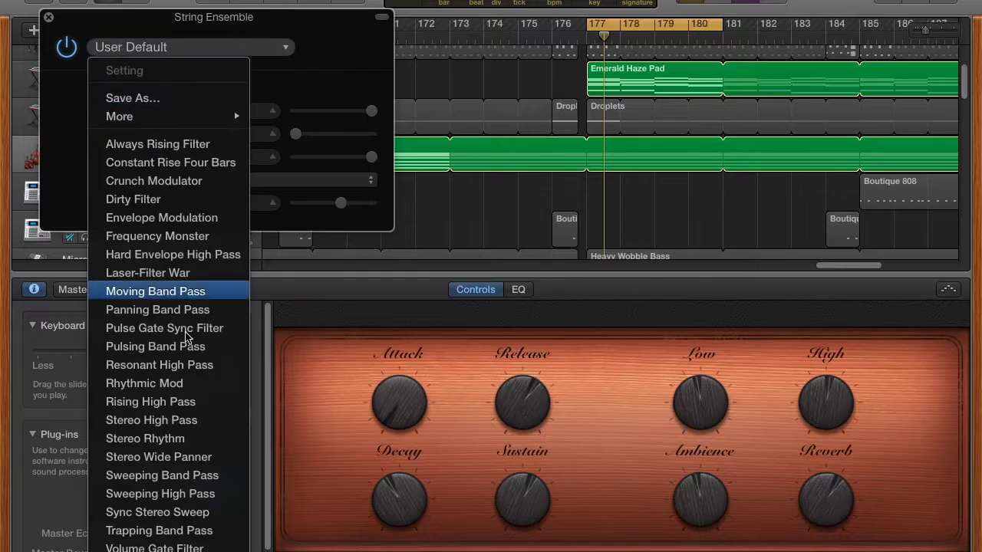
click(307, 83)
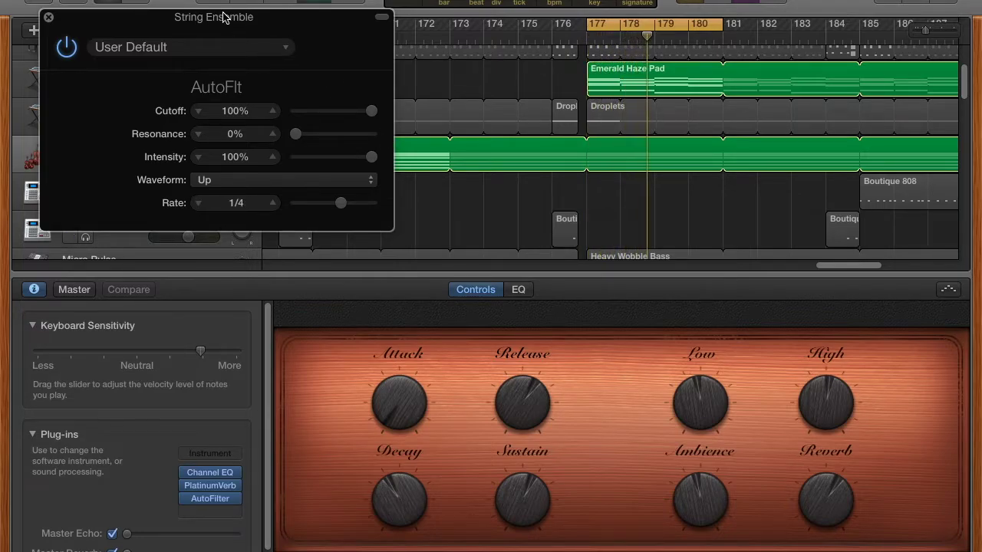
drag(216, 19, 356, 19)
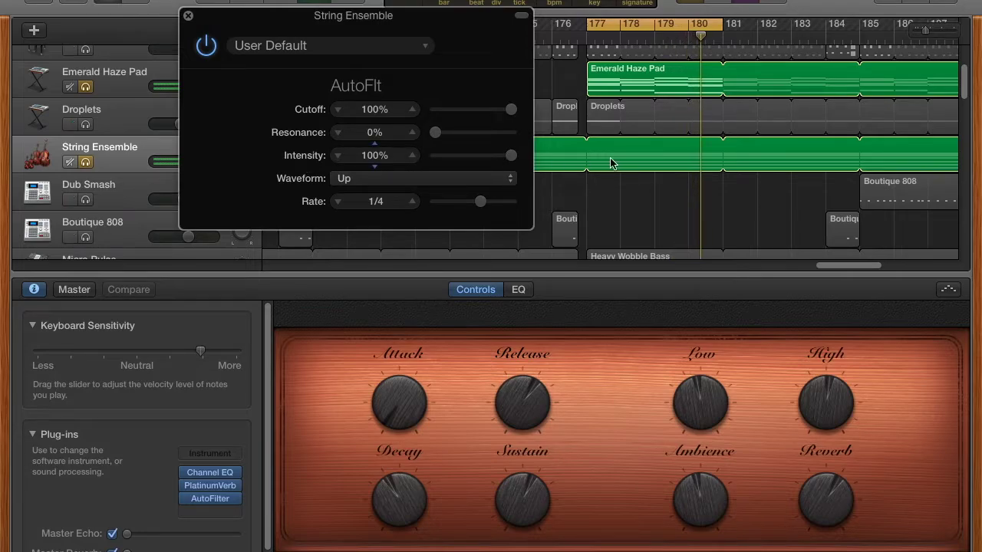
click(189, 16)
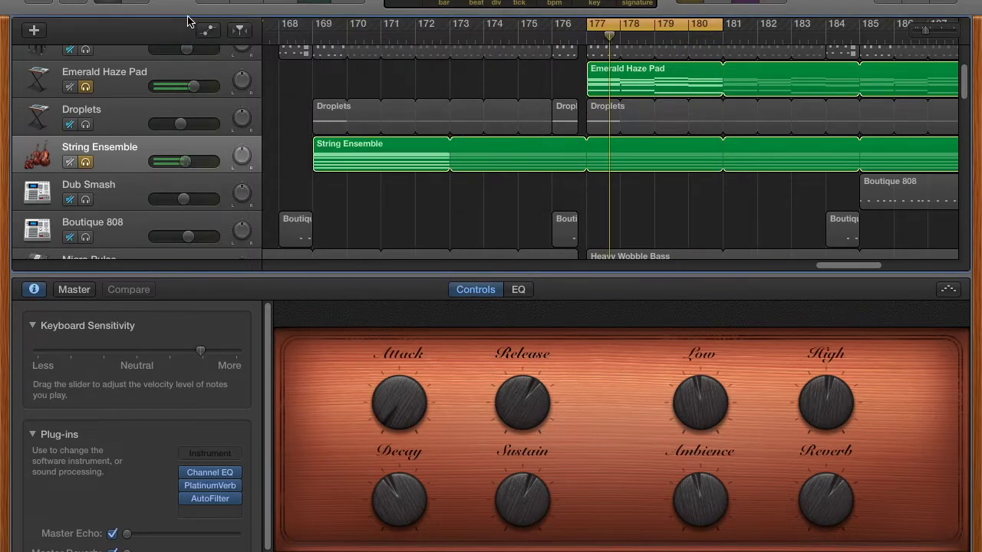
Toggle the Emerald Haze Pad solo off and on, then enable flex editing.
click(84, 89)
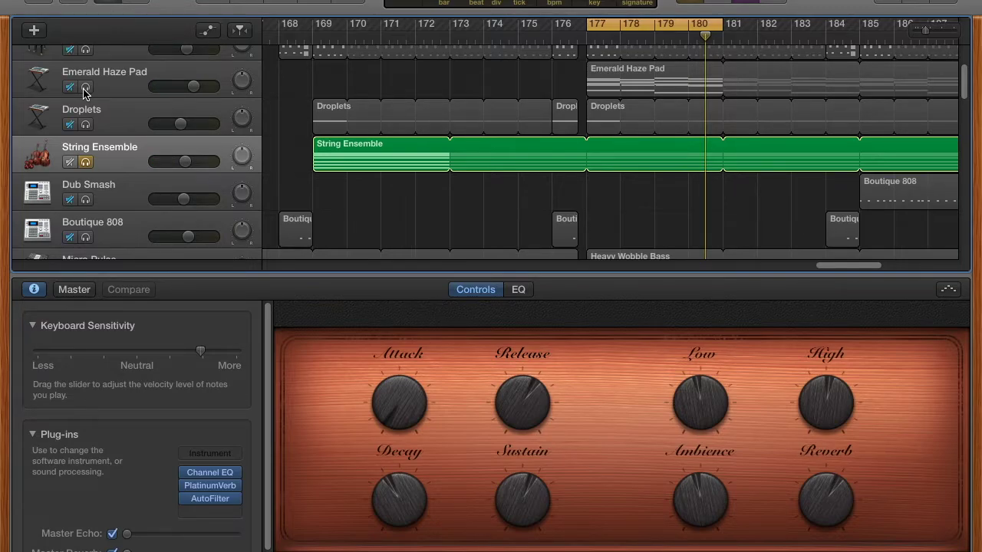
click(86, 88)
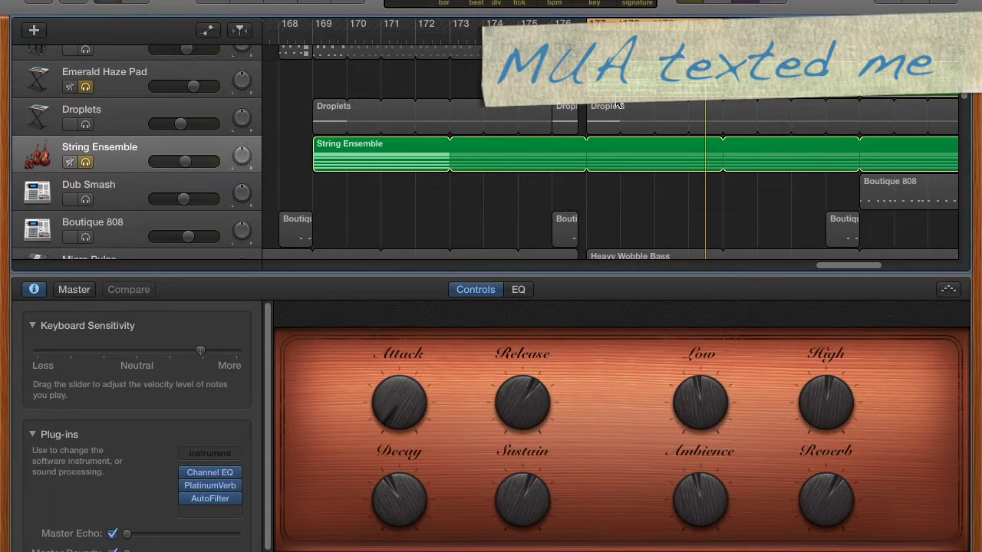
key(super+f)
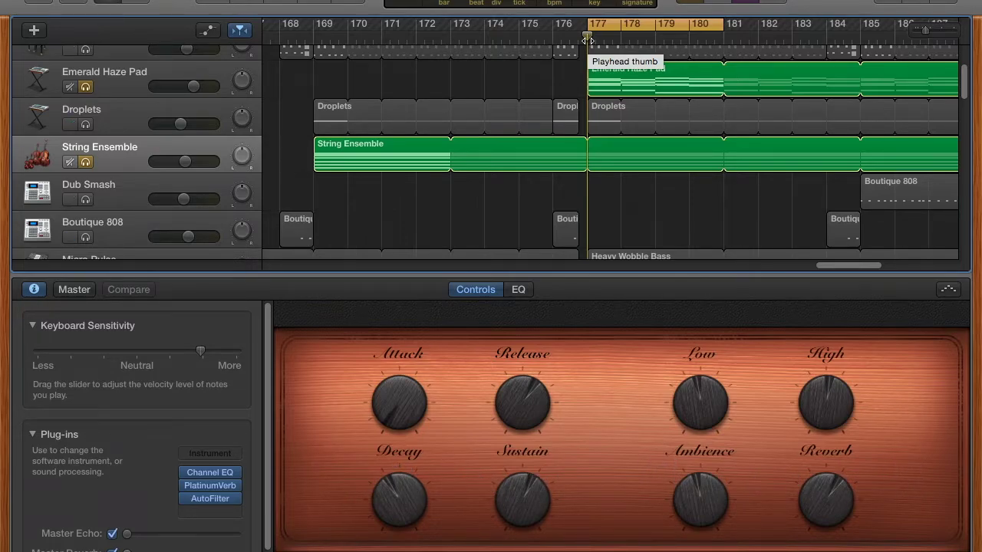
Re-show the strings' smart controls and briefly reopen and close AutoFilter.
click(112, 4)
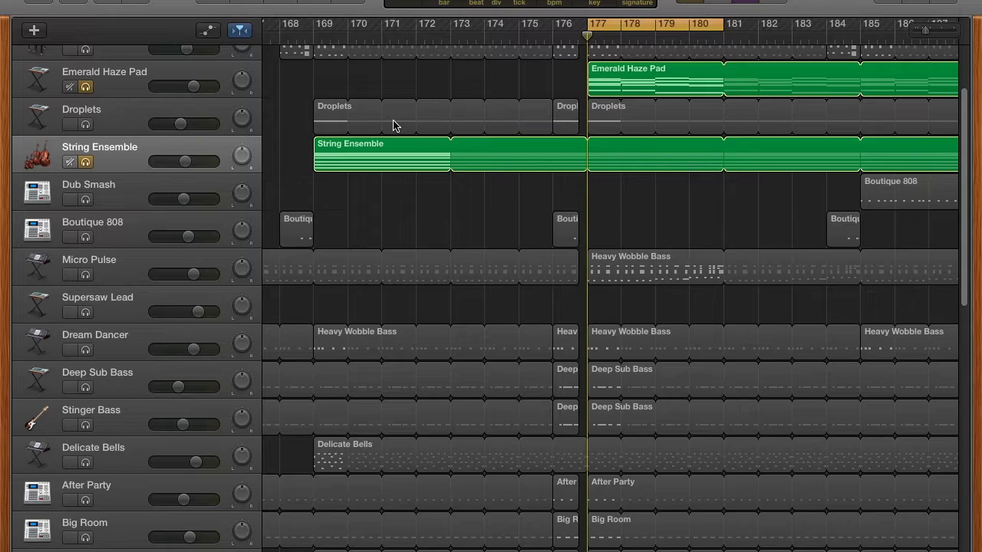
click(115, 2)
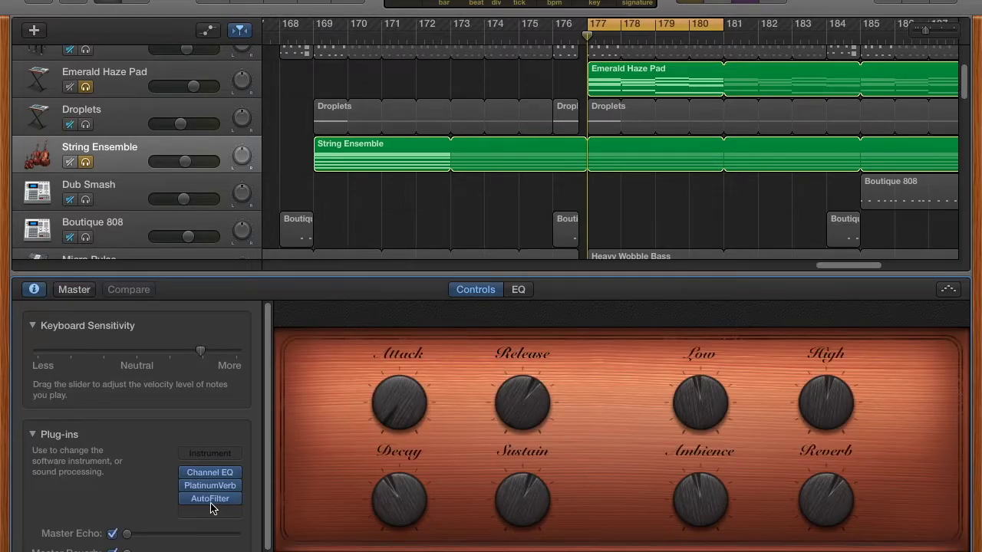
click(209, 500)
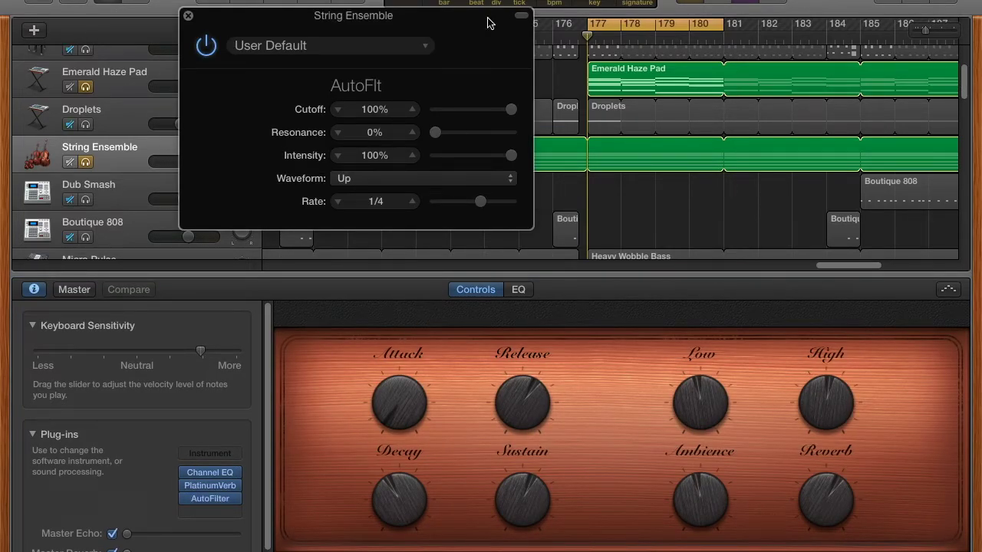
click(188, 16)
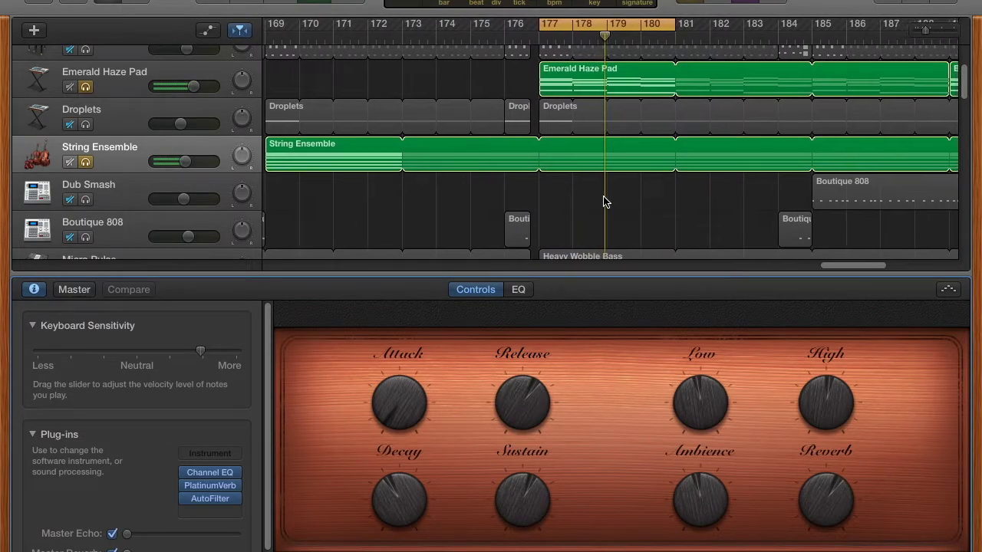
scroll(603, 202, right, 5)
Solo Delicate Bells while zooming the timeline in and out around bar 177.
scroll(606, 200, up, 2)
scroll(606, 198, down, 5)
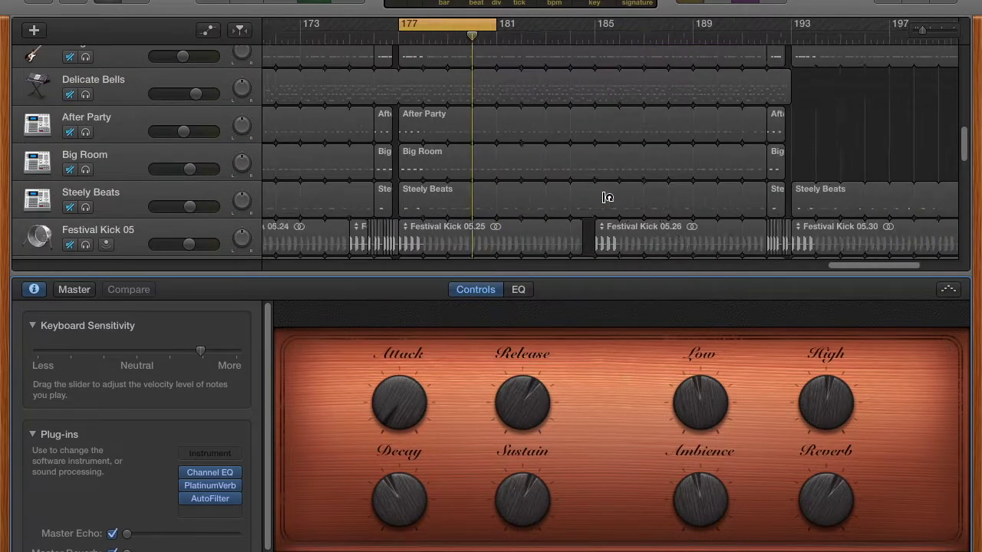
key(super+Left)
scroll(603, 193, up, 1)
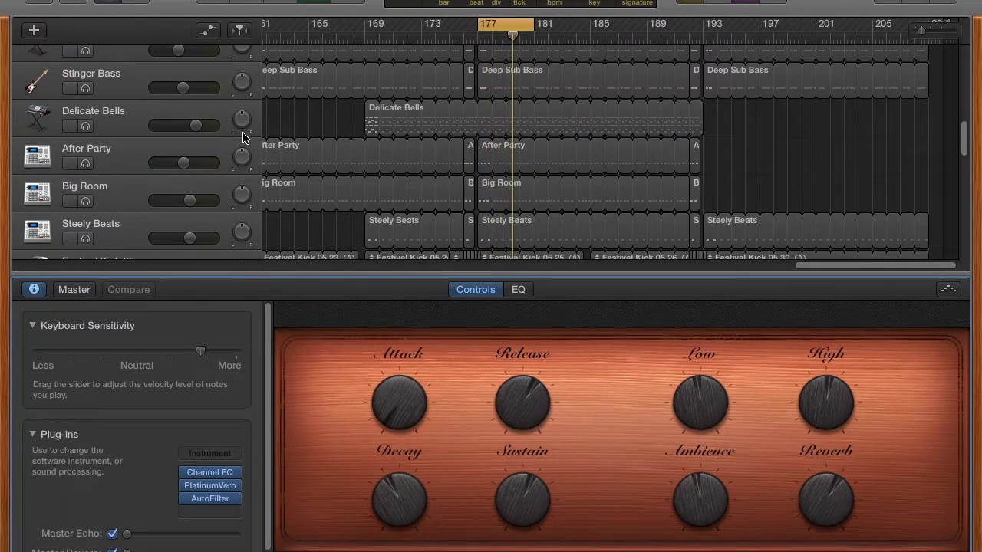
click(86, 126)
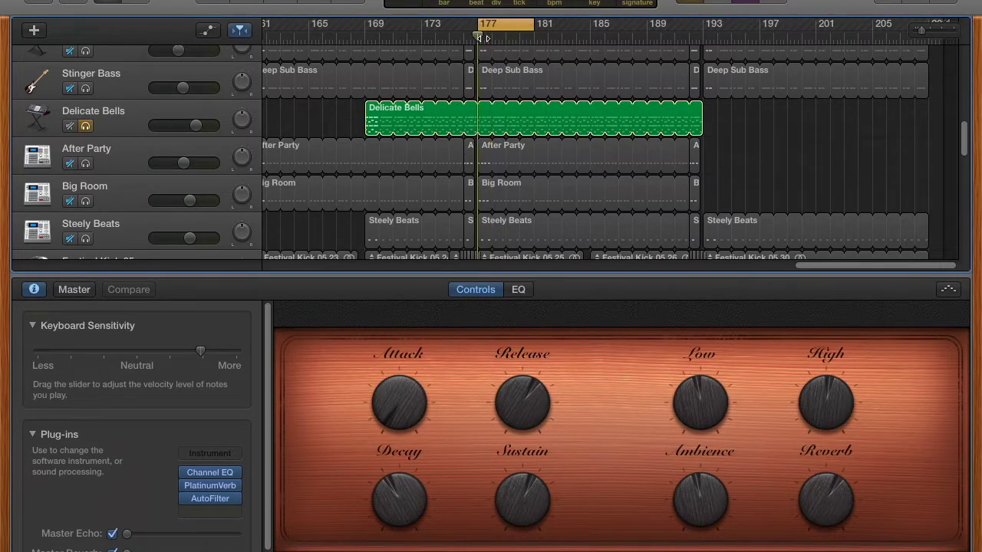
key(super+Right)
key(super+Right)
key(super+Right)
scroll(465, 147, up, 5)
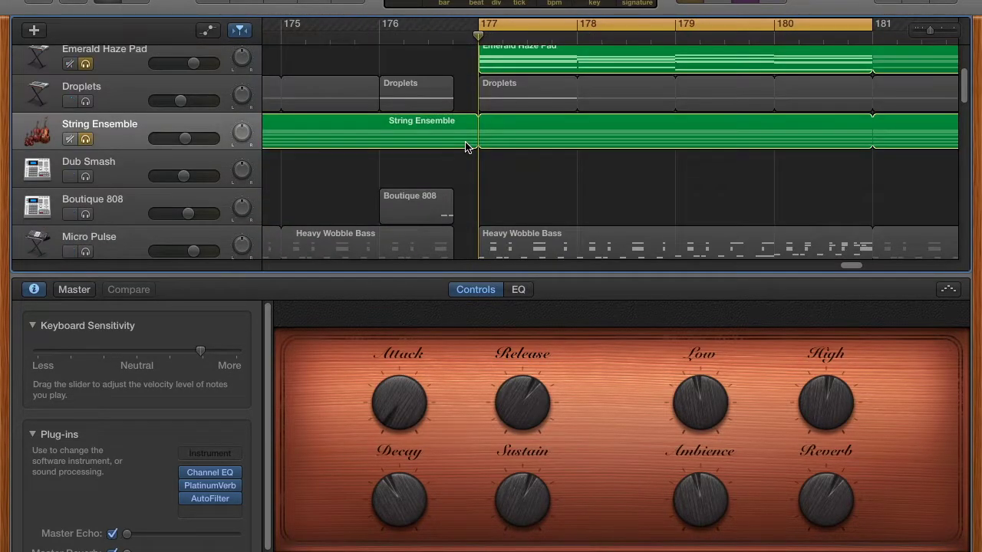
key(super+Left)
key(super+Left)
key(super+Left)
scroll(606, 176, up, 1)
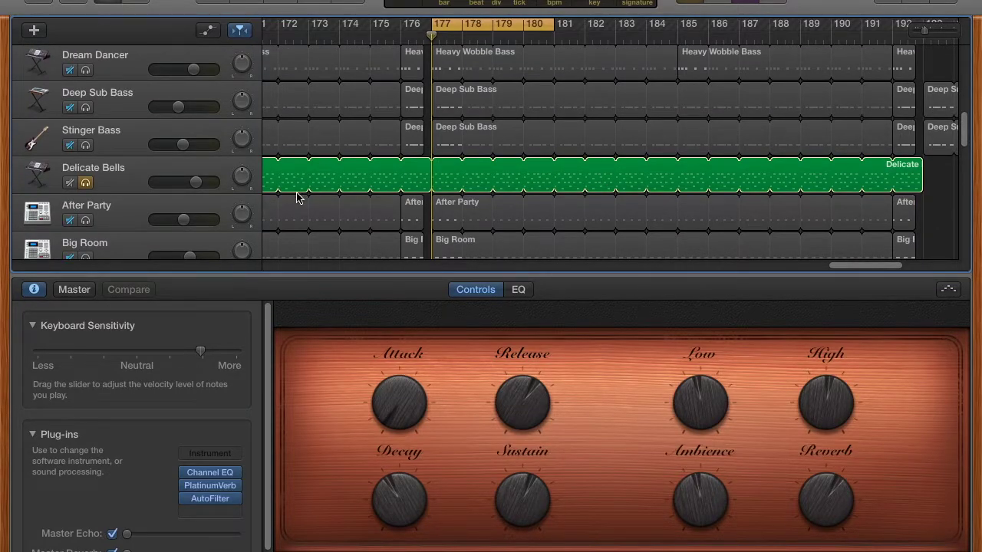
Select Delicate Bells and show its smart controls with Compressor, Channel EQ, Tape Delay, AutoFilter.
click(107, 2)
scroll(335, 221, up, 10)
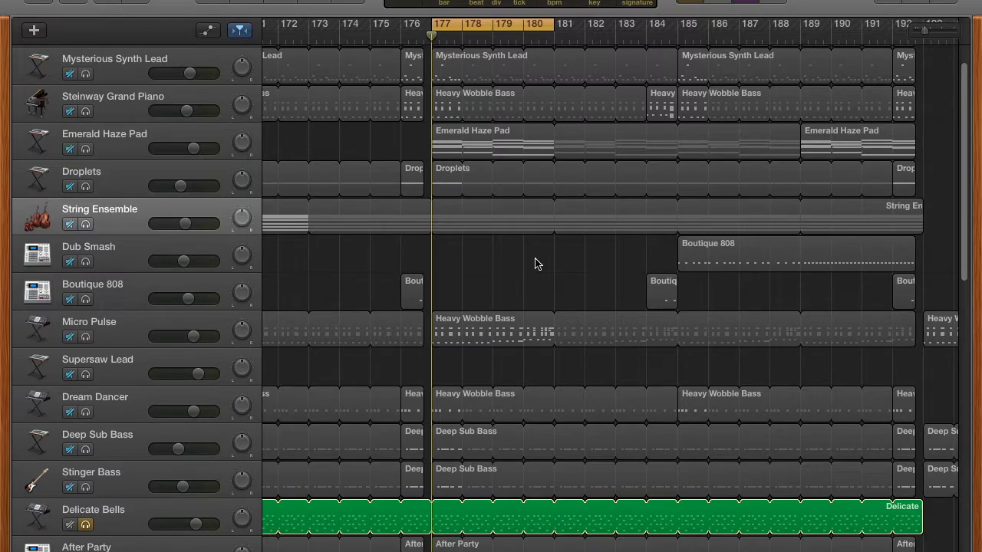
scroll(537, 264, down, 6)
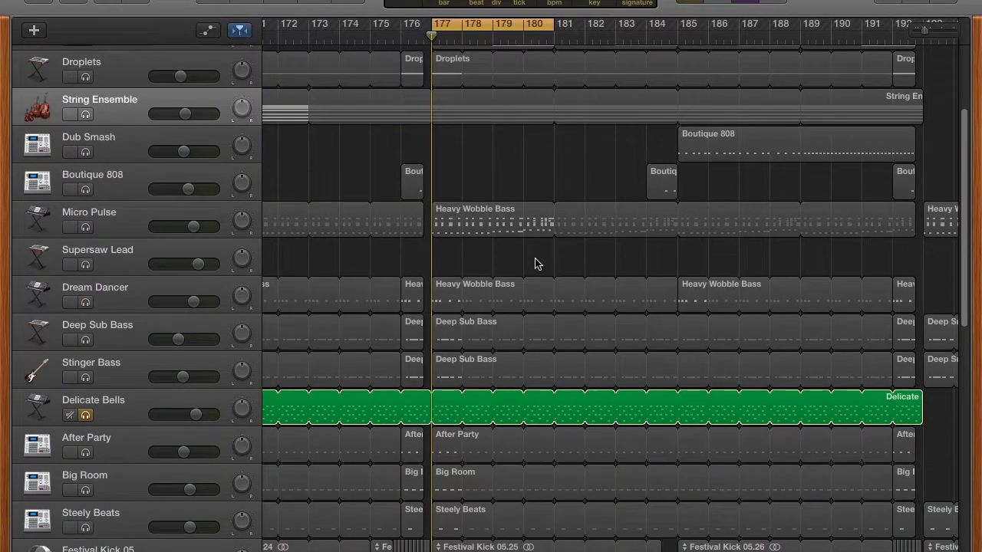
scroll(537, 264, down, 1)
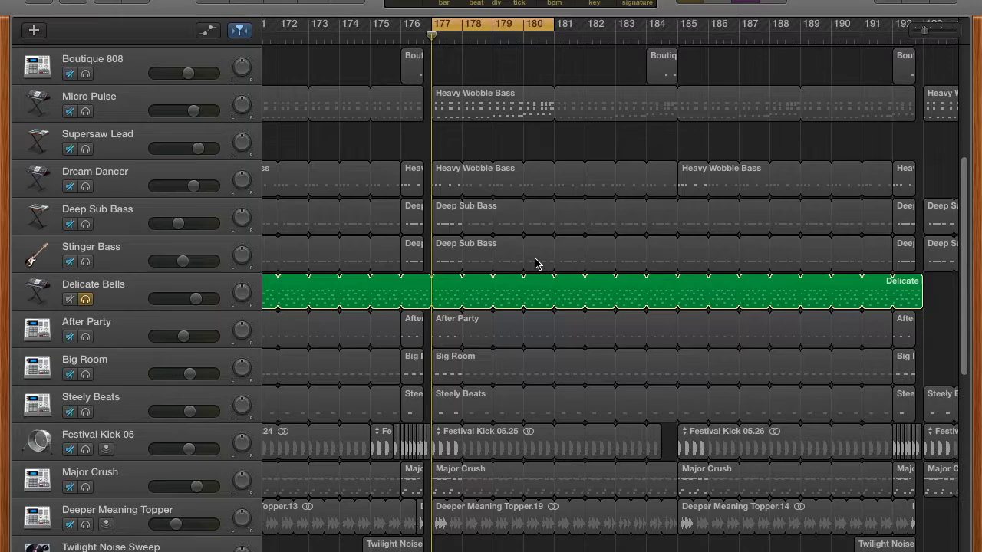
scroll(536, 263, left, 2)
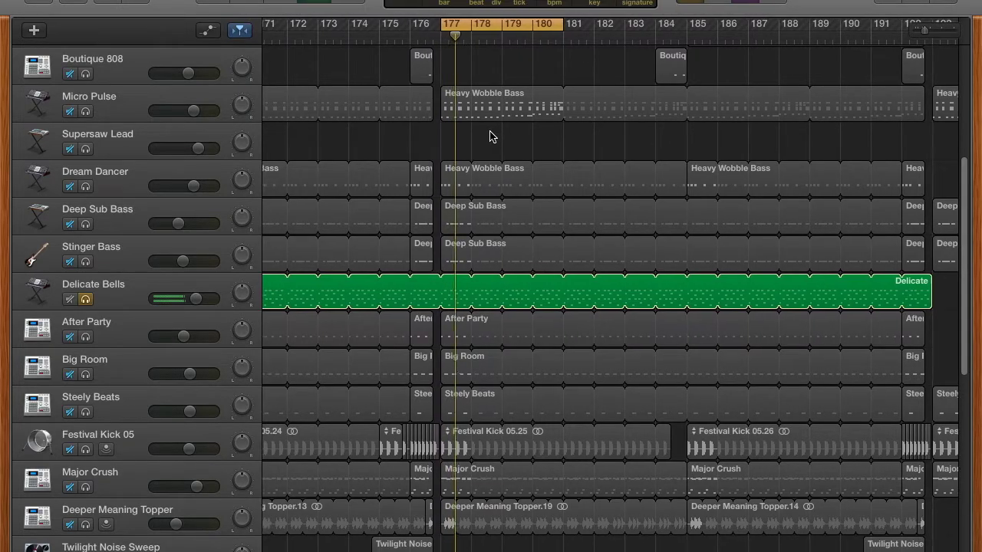
click(177, 289)
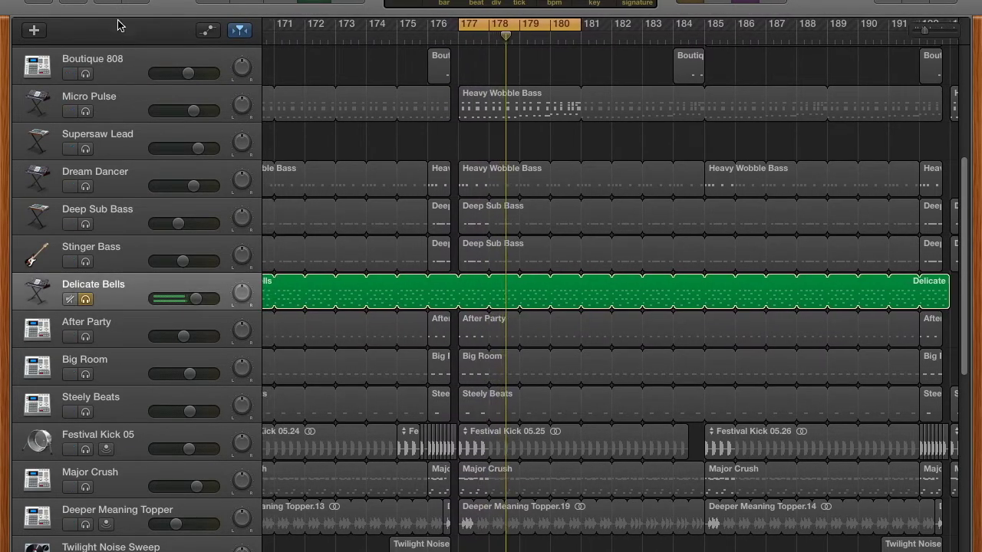
click(111, 3)
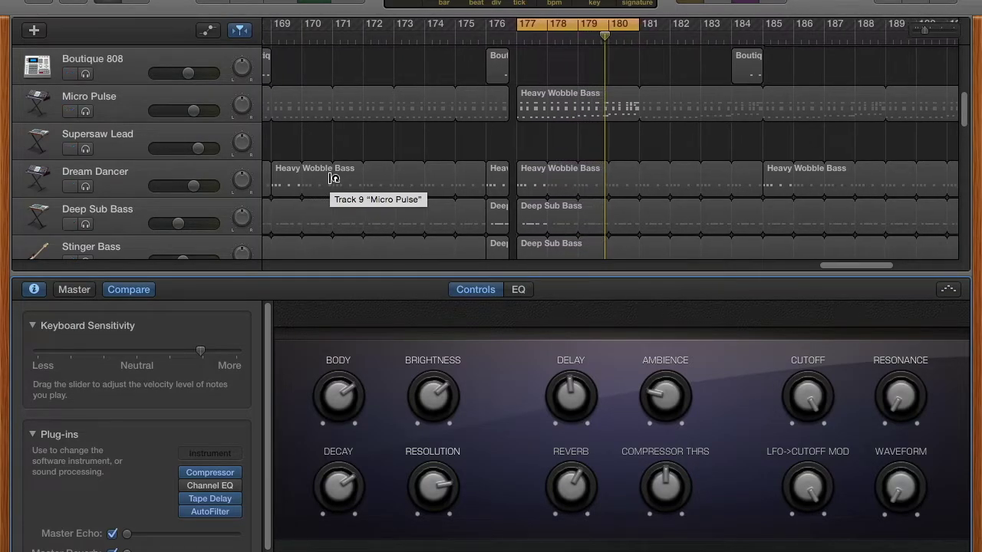
Open the Delicate Bells AutoFilter window, review its settings, and close it.
click(211, 512)
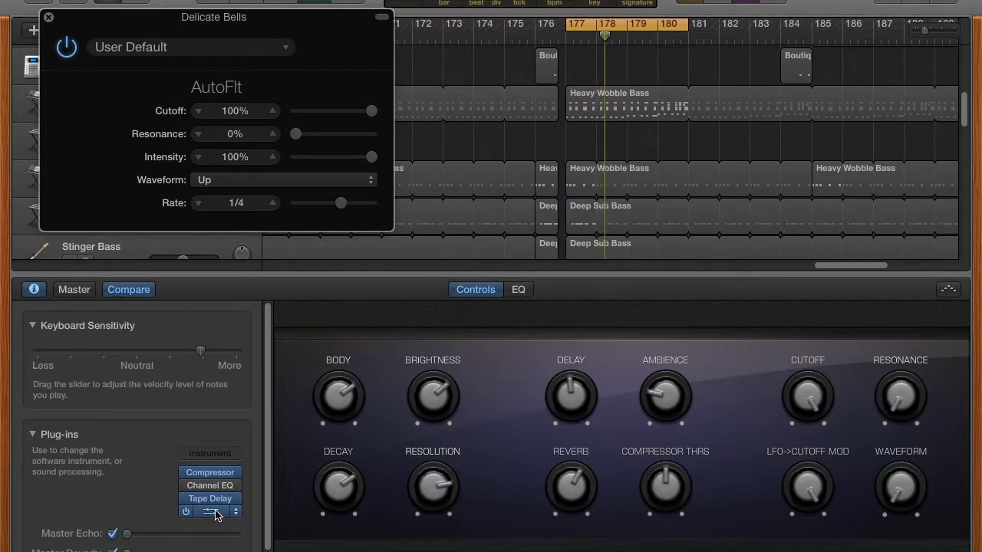
click(48, 17)
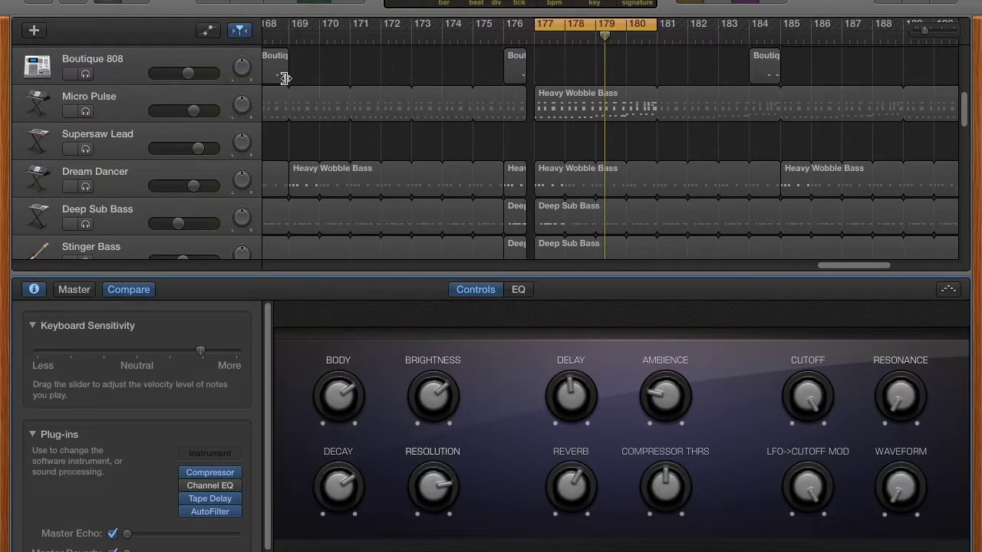
Trim and undo the Delicate Bells loop, then open the region in the Piano Roll.
click(105, 4)
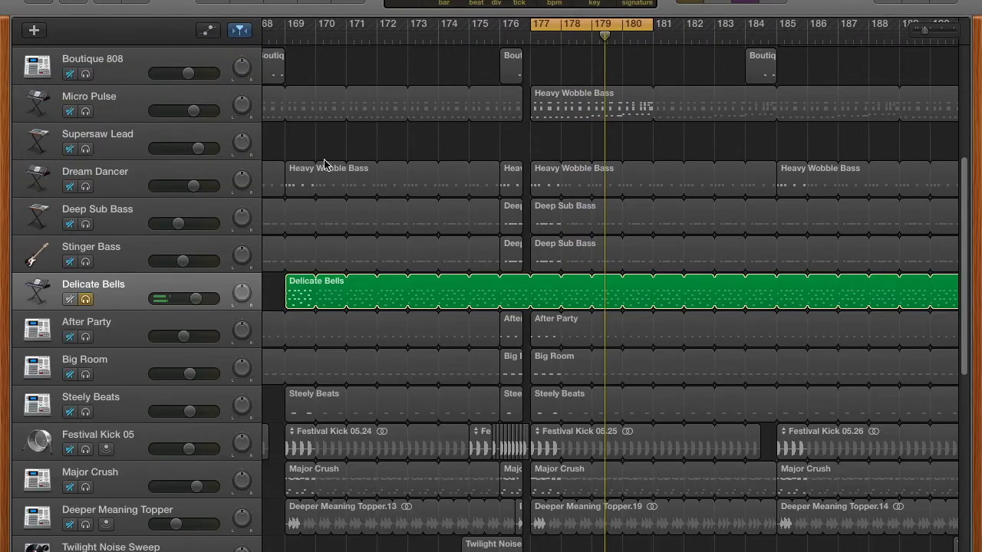
drag(538, 291, 543, 291)
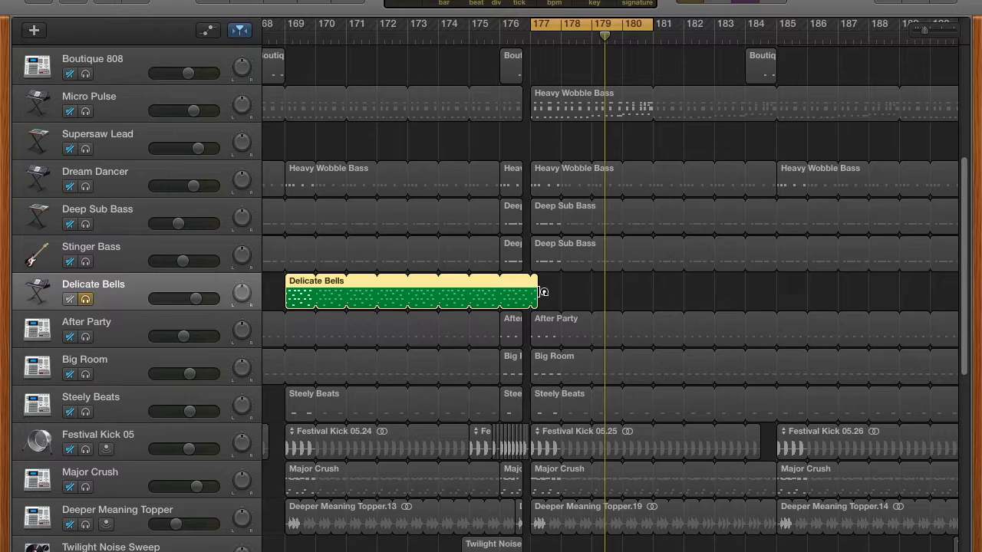
key(super+z)
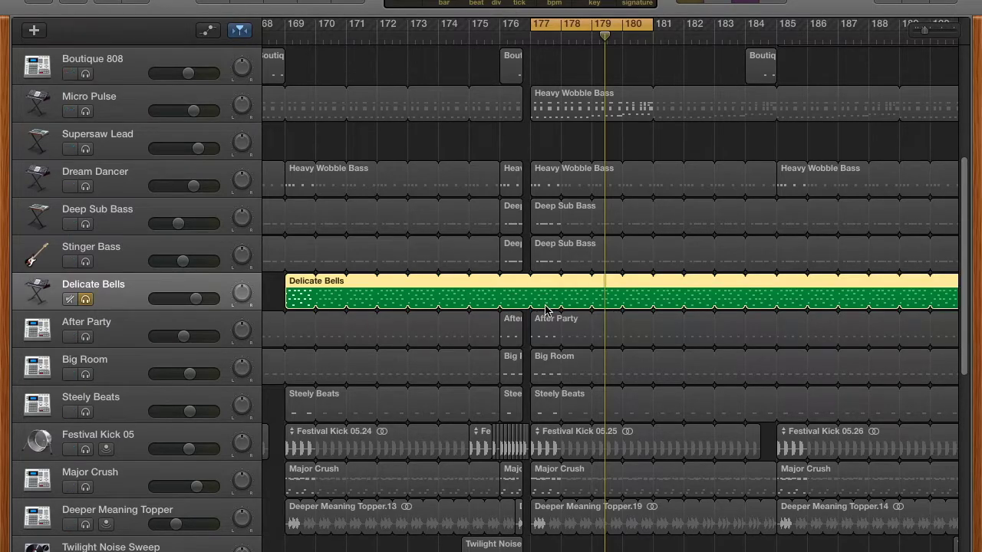
double_click(545, 307)
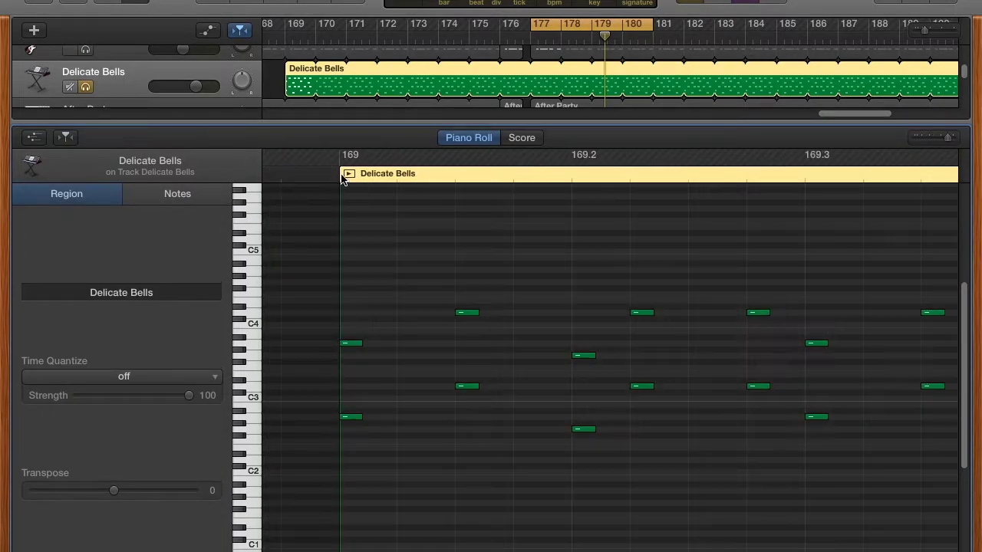
Play the bells from bar 169, selecting notes by pitch, then close the editor.
click(347, 175)
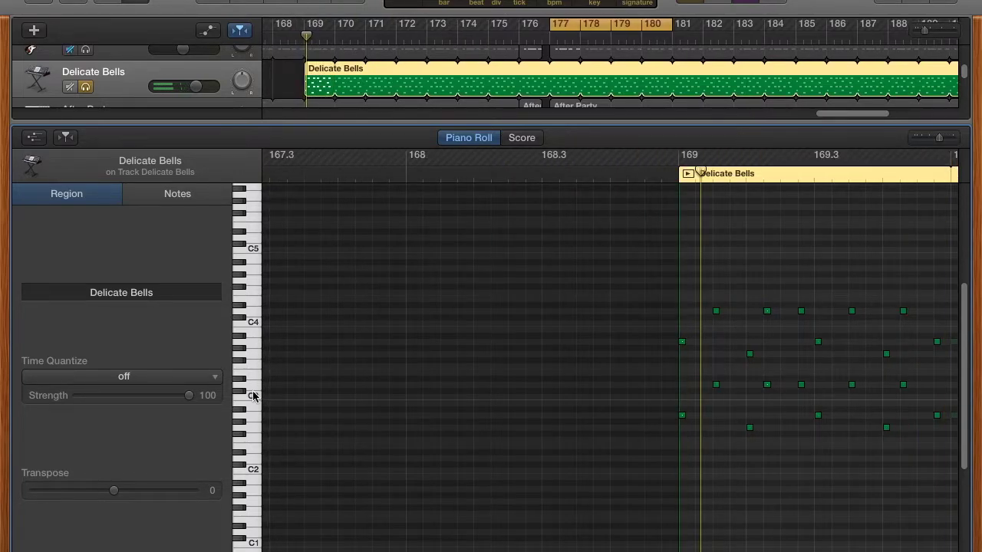
scroll(253, 395, right, 5)
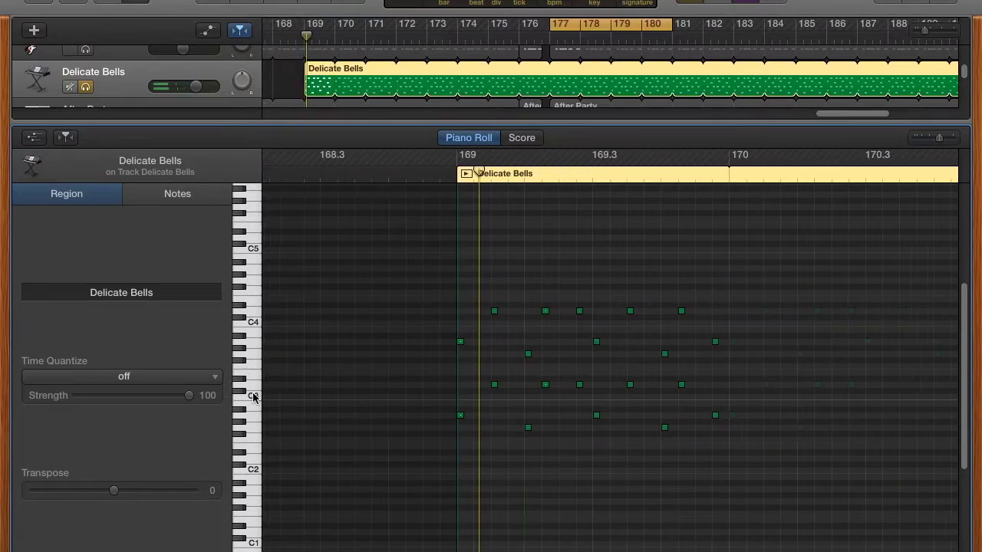
click(256, 343)
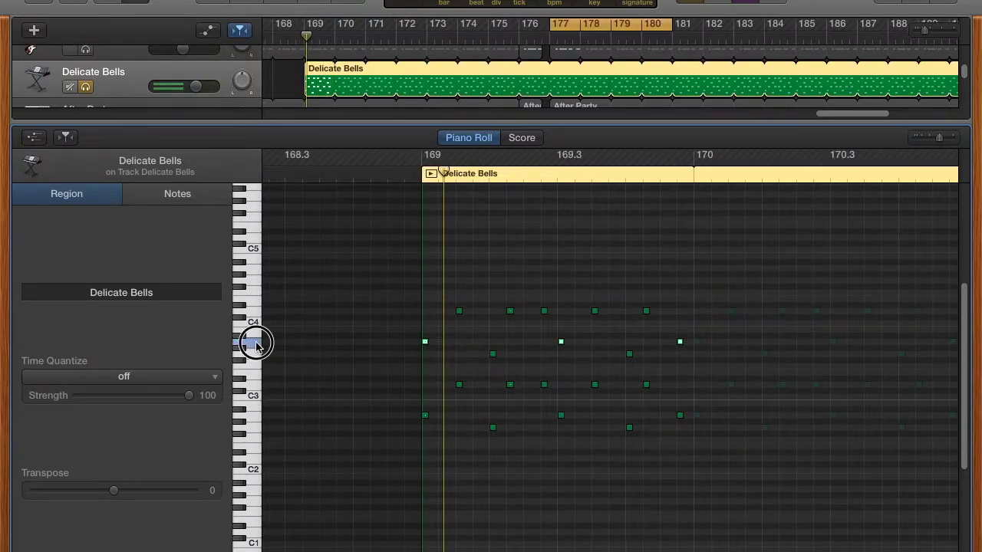
click(258, 421)
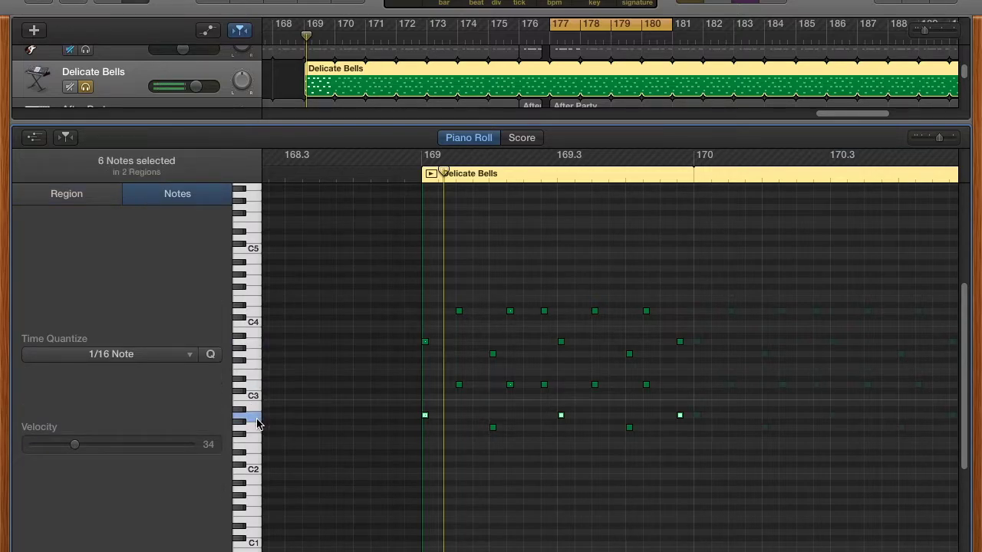
scroll(456, 351, up, 3)
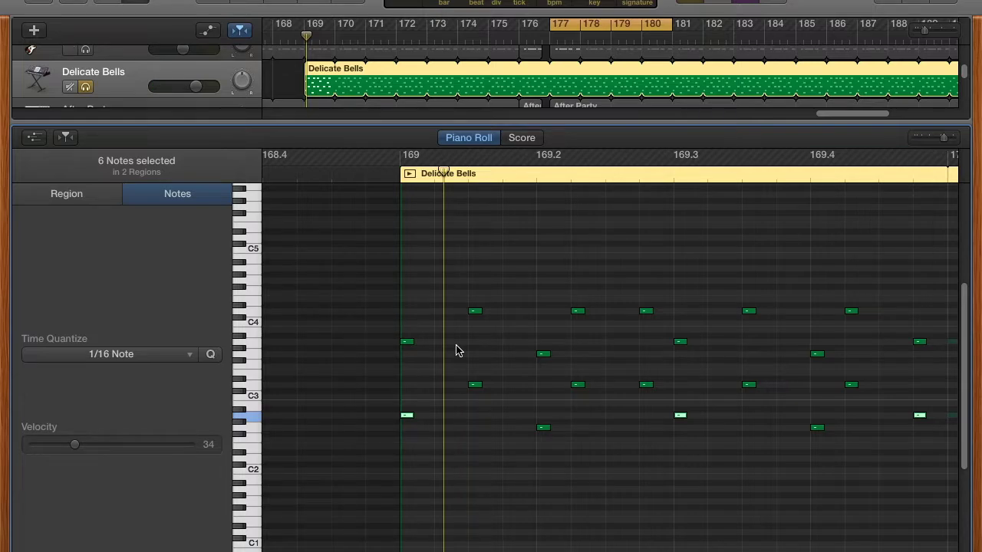
click(412, 175)
key(space)
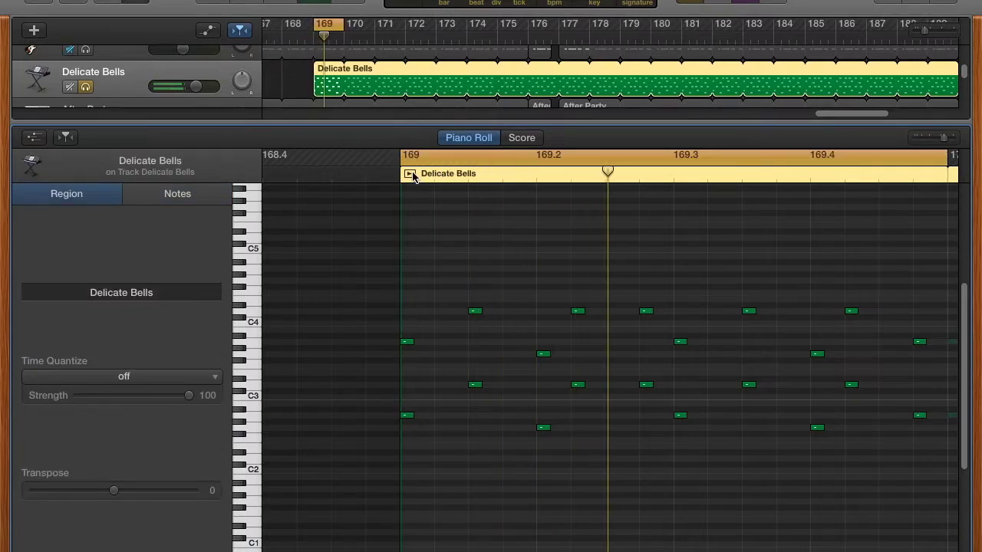
click(141, 1)
Solo After Party, Tambourine Tap Topper, Gated Noise Effect 01, Electro Sticks Topper, Gated Noise Effect 05.
scroll(361, 89, left, 5)
scroll(362, 89, up, 3)
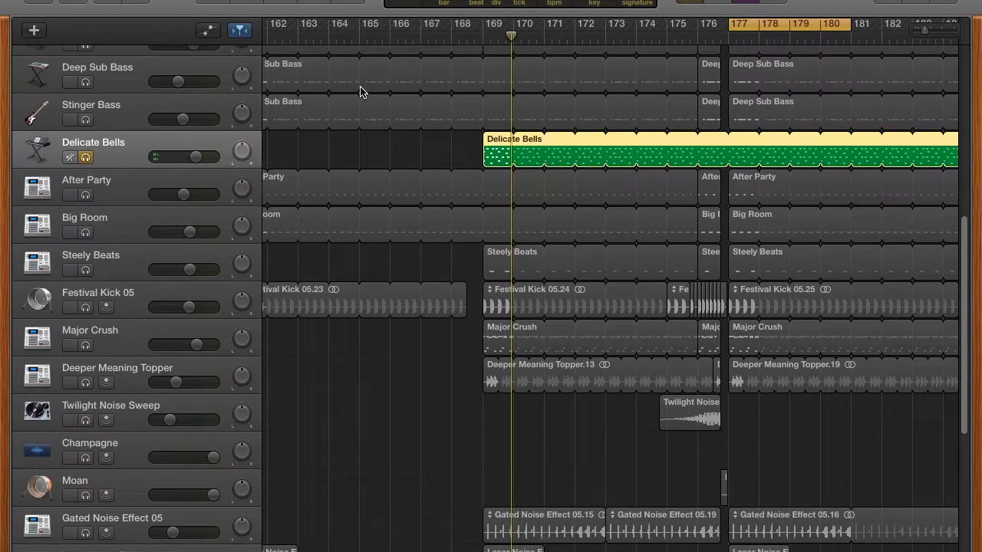
scroll(529, 521, right, 8)
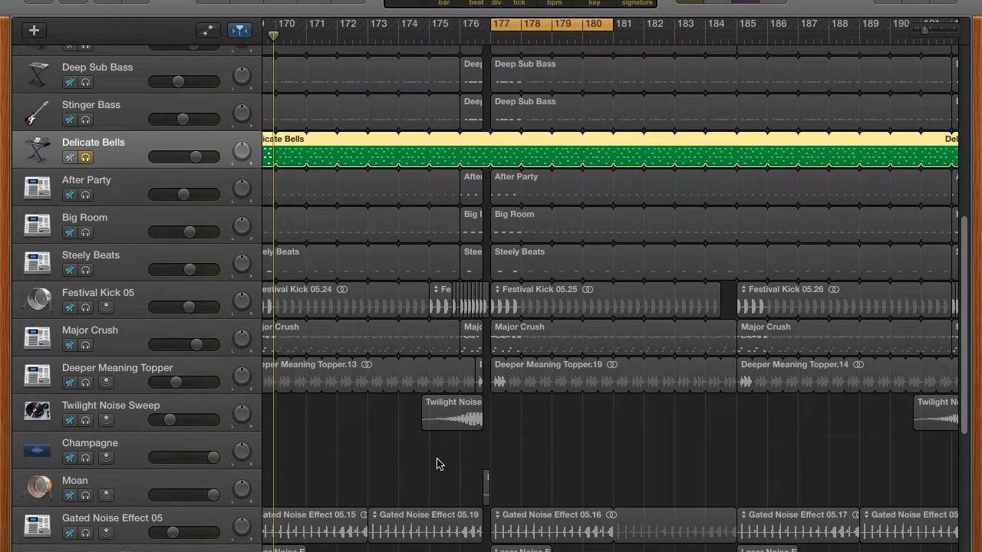
scroll(438, 464, down, 6)
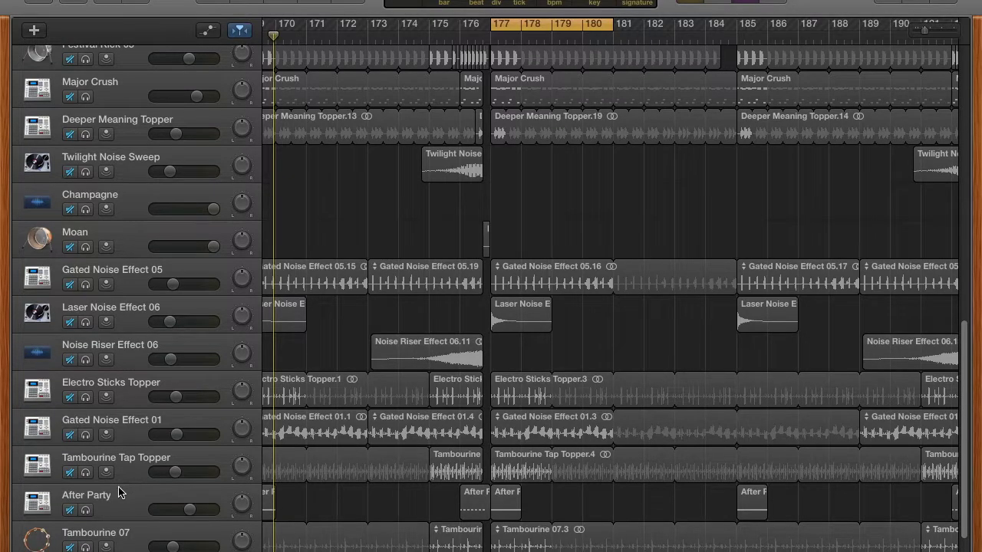
click(86, 510)
click(85, 473)
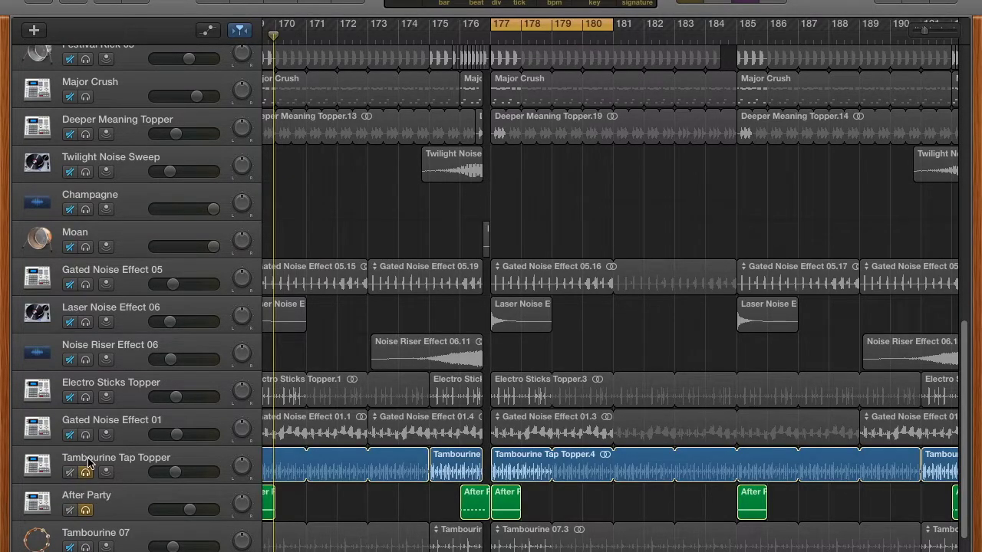
click(85, 434)
click(85, 396)
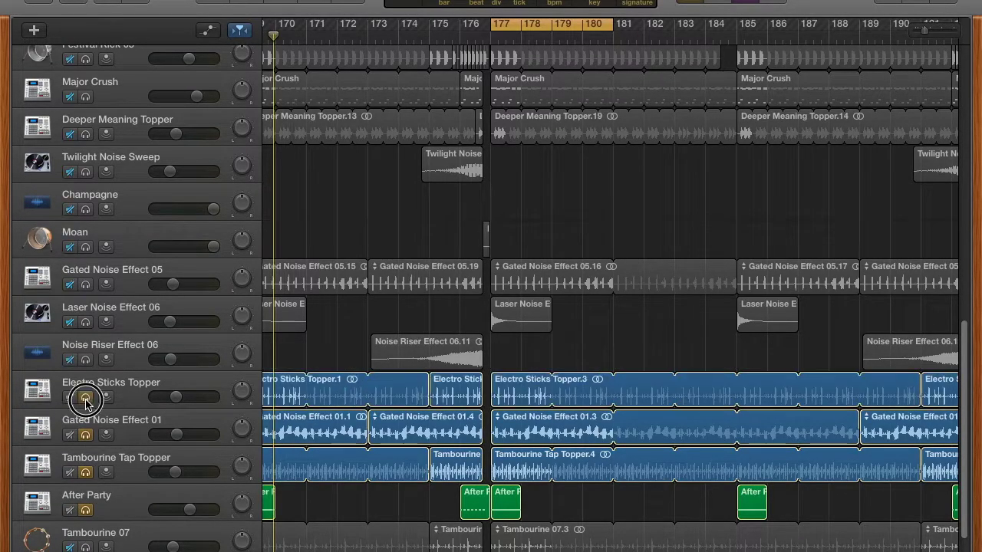
click(85, 284)
Solo Twilight Noise Sweep, Deeper Meaning Topper, Major Crush and Festival Kick 05.
click(86, 171)
click(85, 134)
click(85, 96)
scroll(85, 96, up, 1)
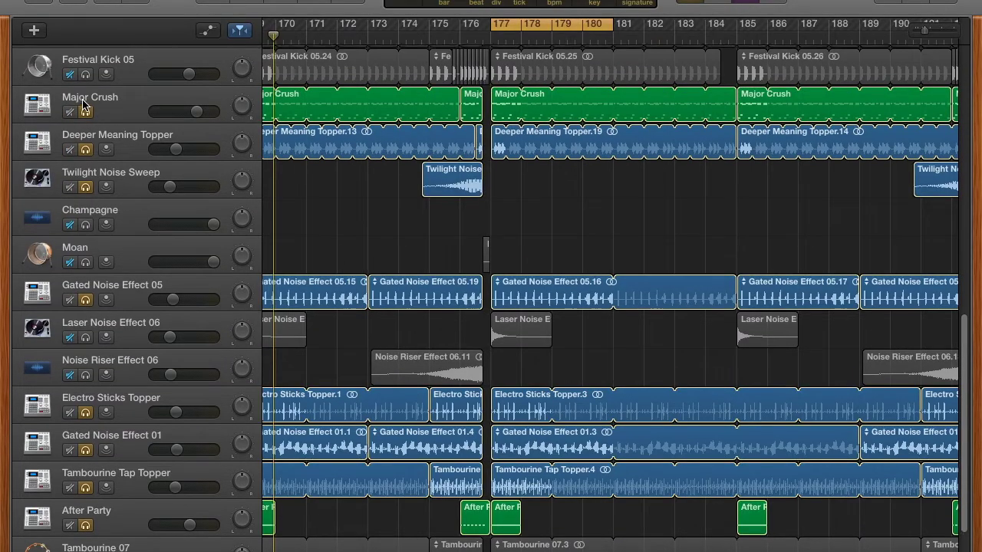
click(85, 75)
scroll(86, 106, up, 3)
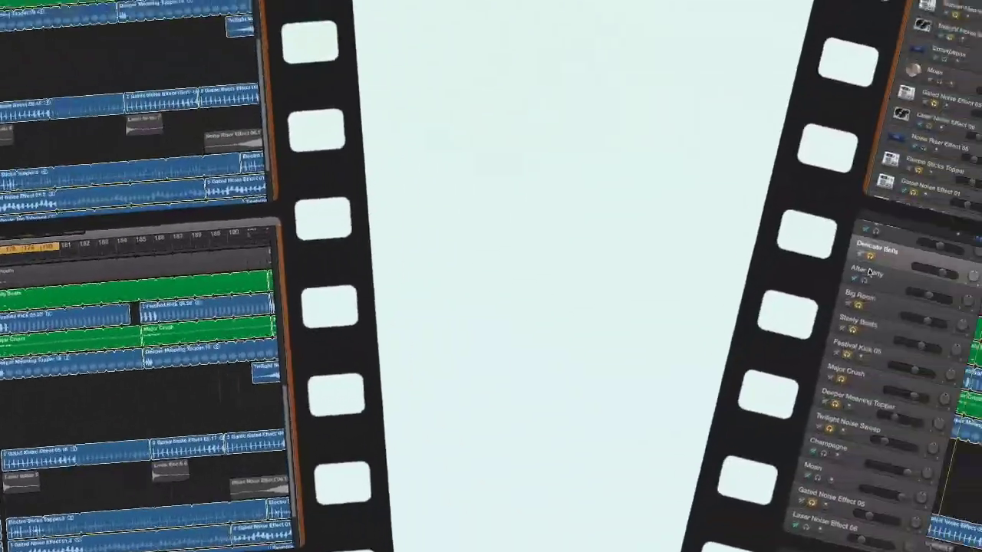
scroll(89, 112, up, 3)
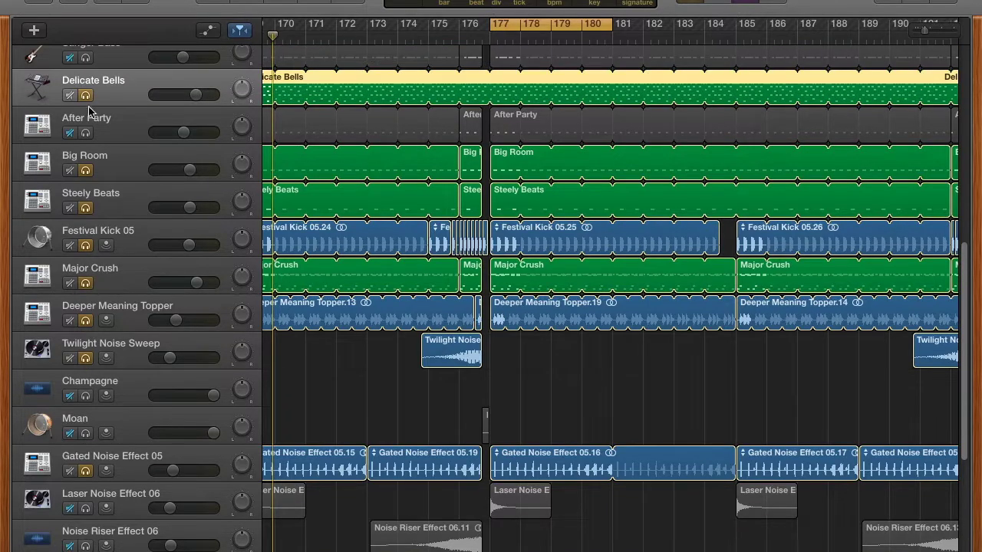
scroll(88, 137, up, 2)
Unsolo Delicate Bells, solo the upper After Party track, and jump to bar 177.
click(85, 135)
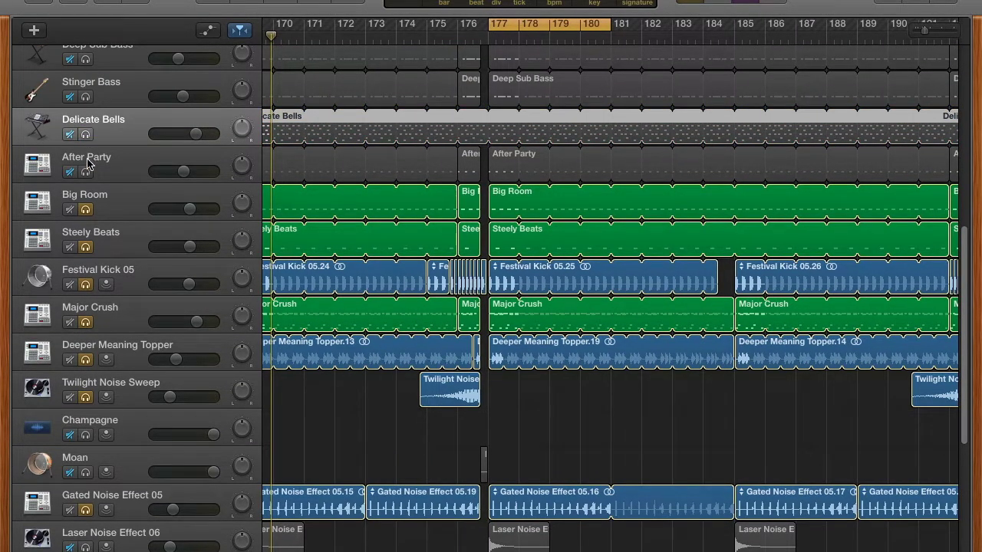
click(85, 172)
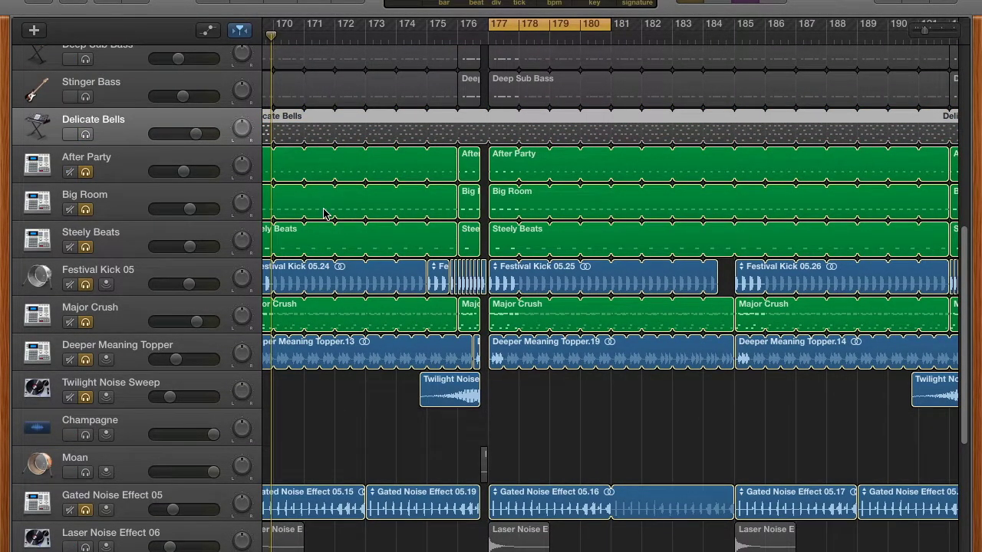
scroll(324, 214, down, 5)
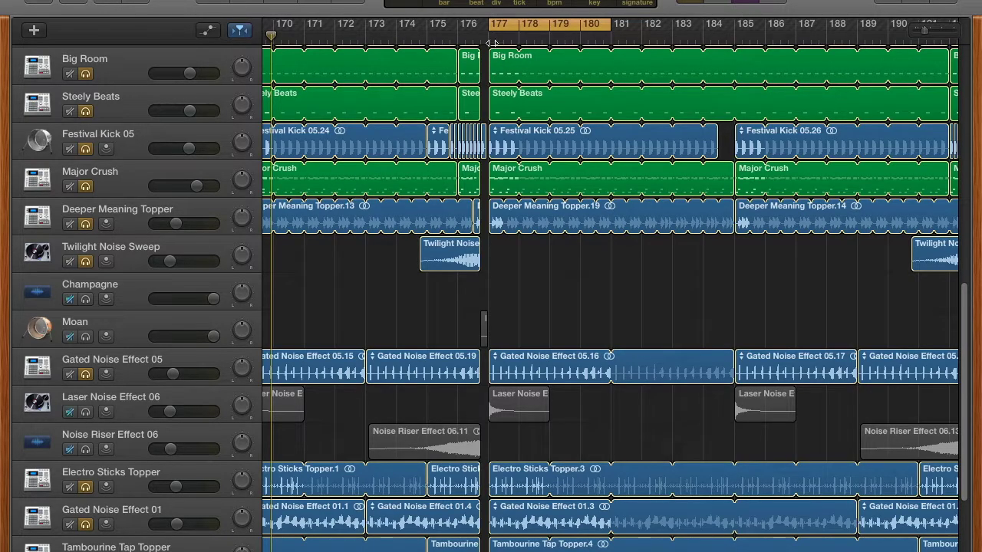
click(491, 42)
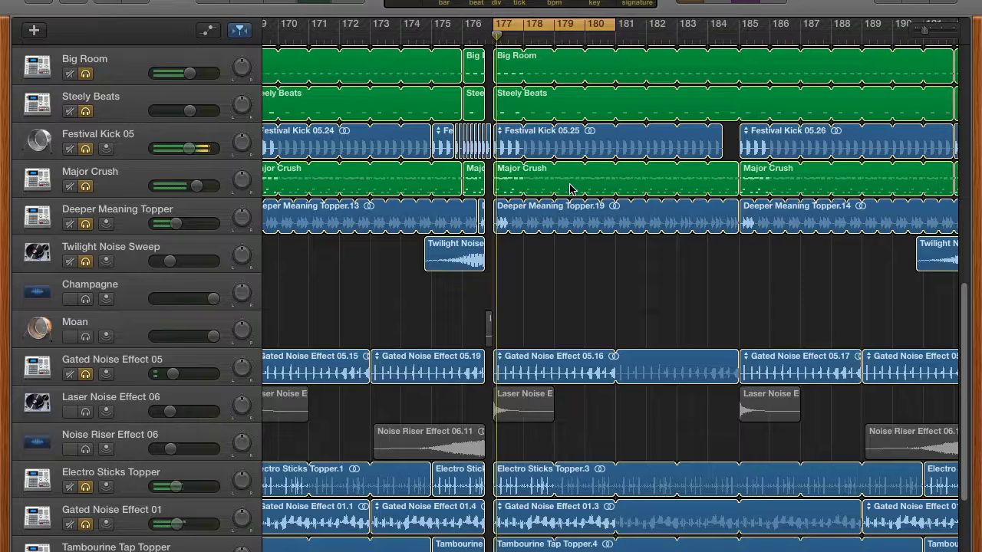
Add the Tambourine 07 track to the soloed percussion.
scroll(537, 199, down, 6)
scroll(528, 213, left, 1)
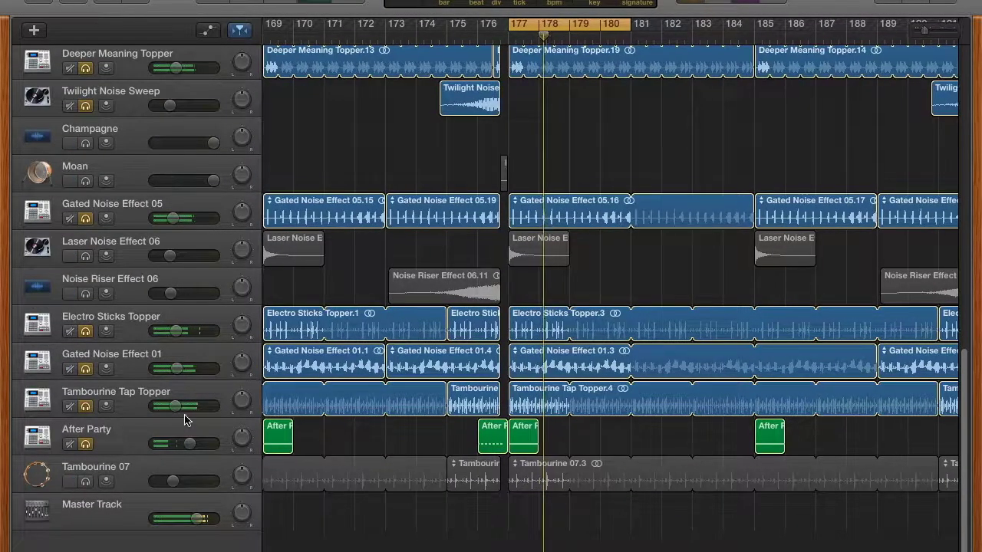
click(86, 481)
scroll(544, 314, right, 10)
scroll(542, 315, up, 4)
scroll(543, 314, up, 8)
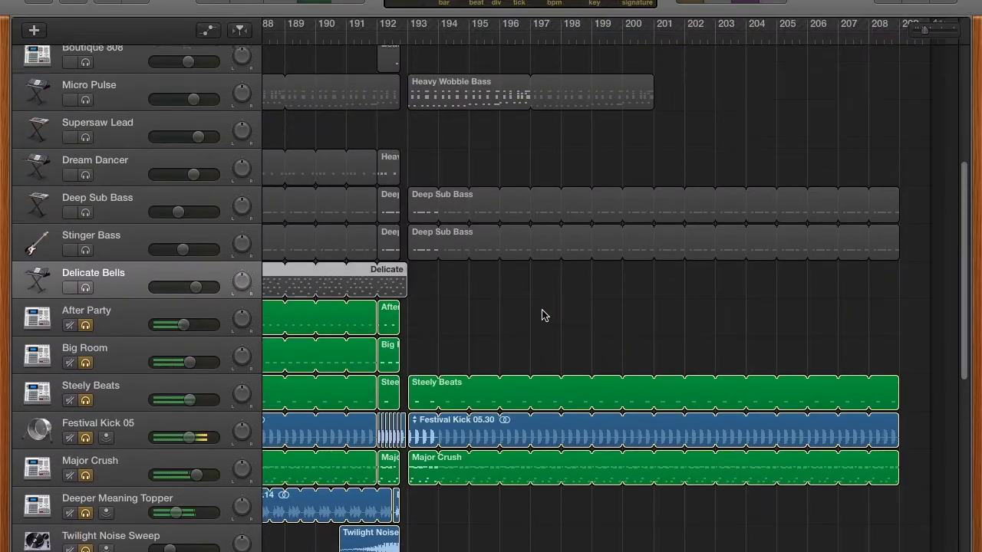